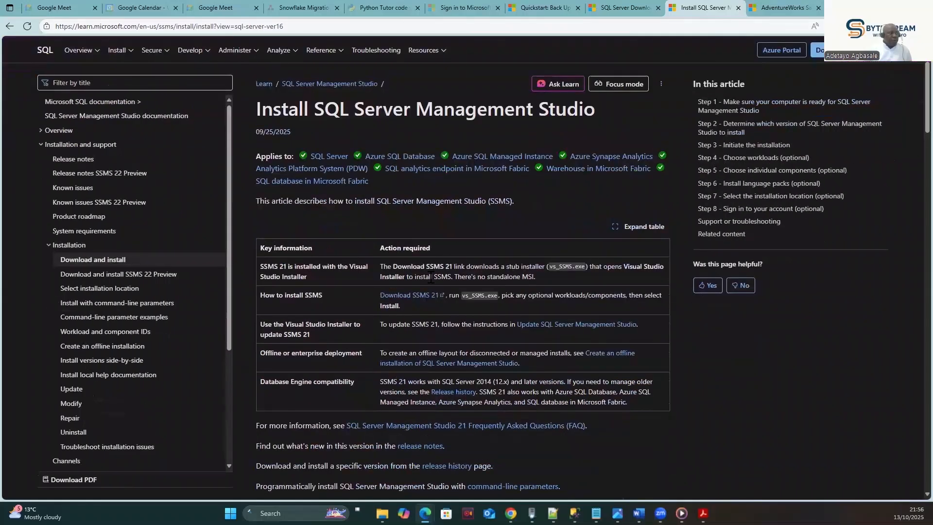
- Switch to the AdventureWorks sample databases article and scroll down to its download backup files table
{"action": "scroll", "coordinate": [455, 253], "scroll_direction": "up", "scroll_amount": 2}
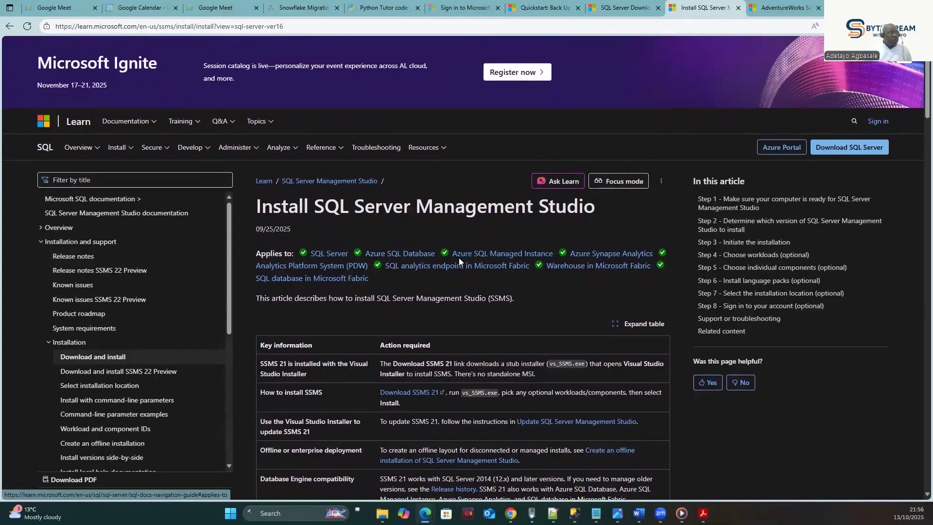
{"action": "left_click", "coordinate": [779, 10]}
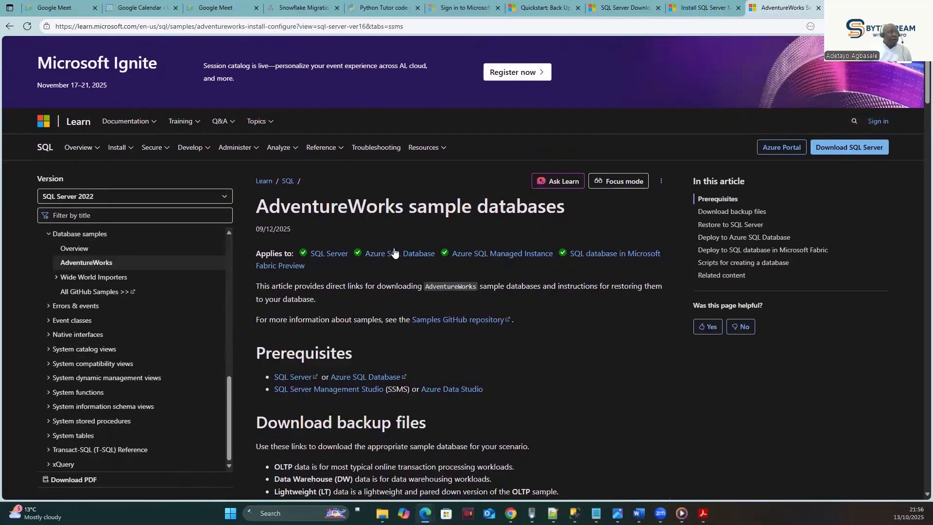
{"action": "scroll", "coordinate": [384, 216], "scroll_direction": "down", "scroll_amount": 5}
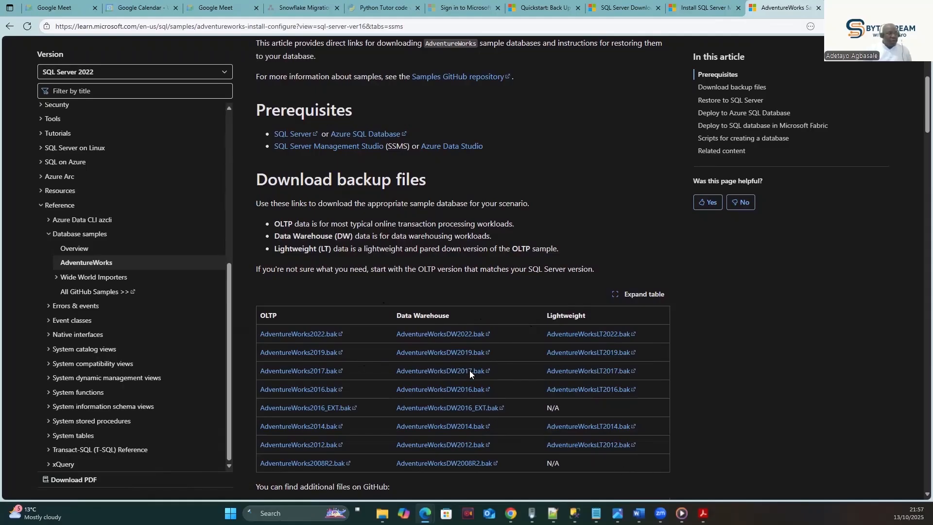
- Move between SQL Server Management Studio and the browser article, ending with SSMS in front
{"action": "left_click", "coordinate": [575, 513]}
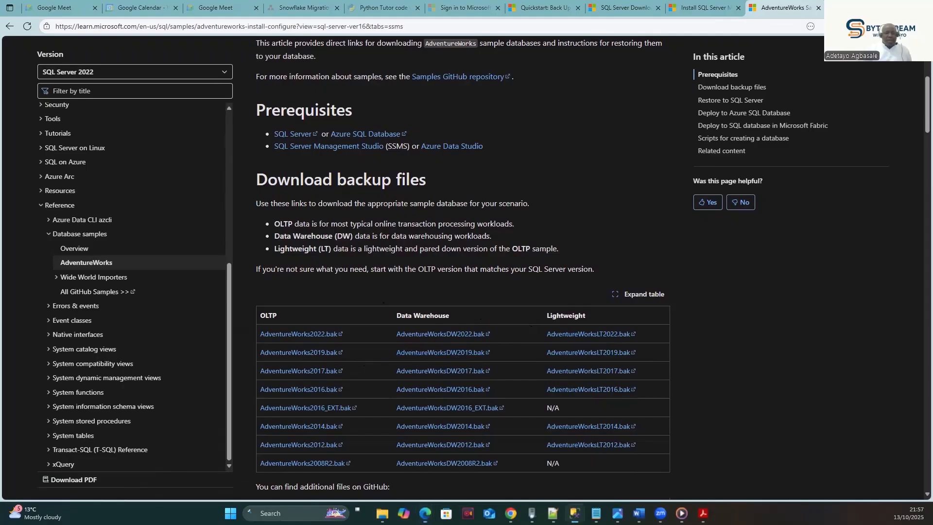
{"action": "key", "text": "alt+Tab"}
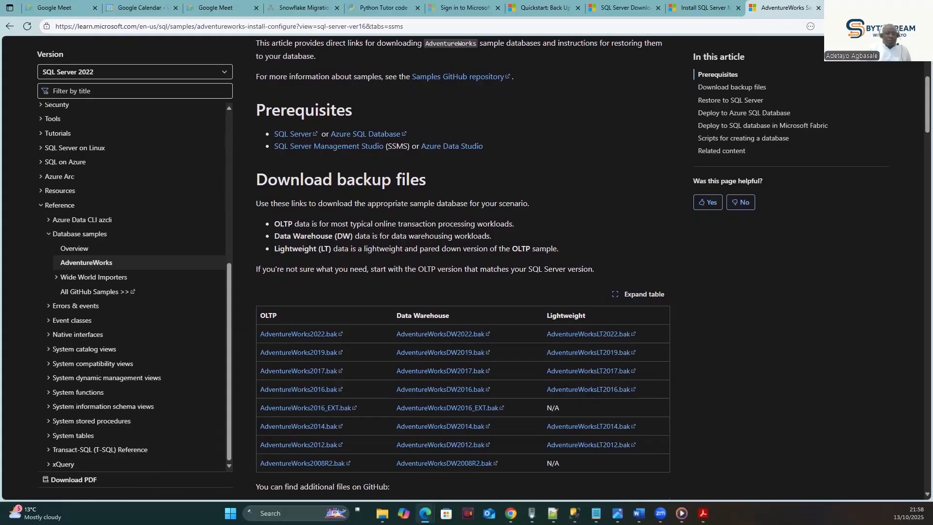
{"action": "scroll", "coordinate": [708, 224], "scroll_direction": "down", "scroll_amount": 1}
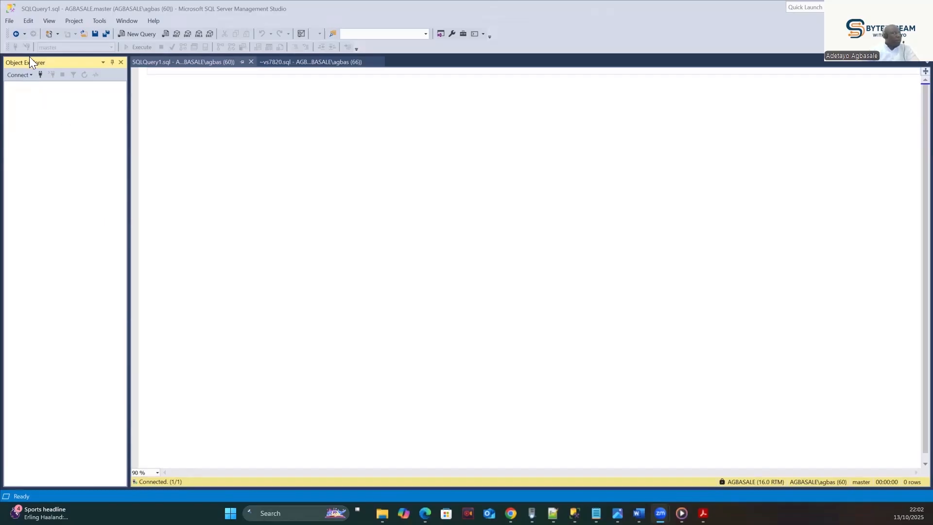
- Connect Object Explorer to the local SQL Server and browse the Databases node, selecting AdventureWorksDW2022
{"action": "left_click", "coordinate": [38, 75]}
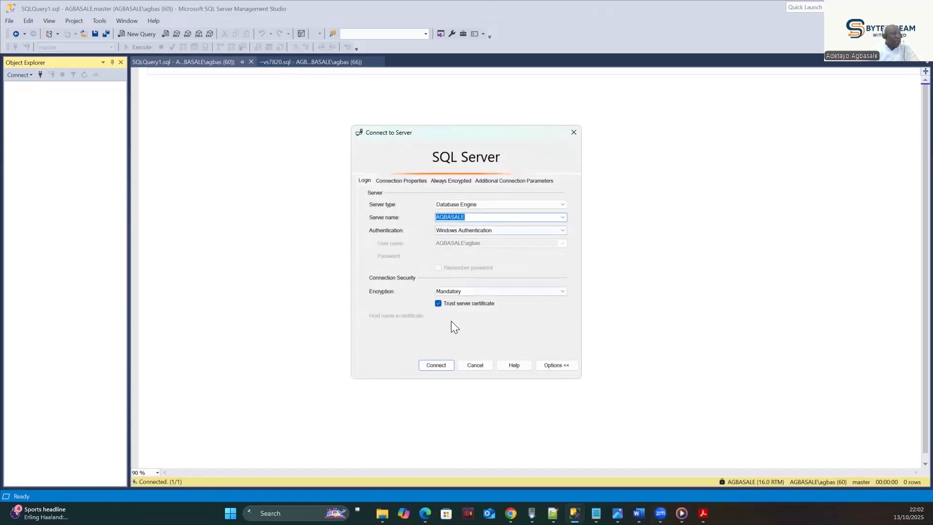
{"action": "left_click", "coordinate": [436, 366]}
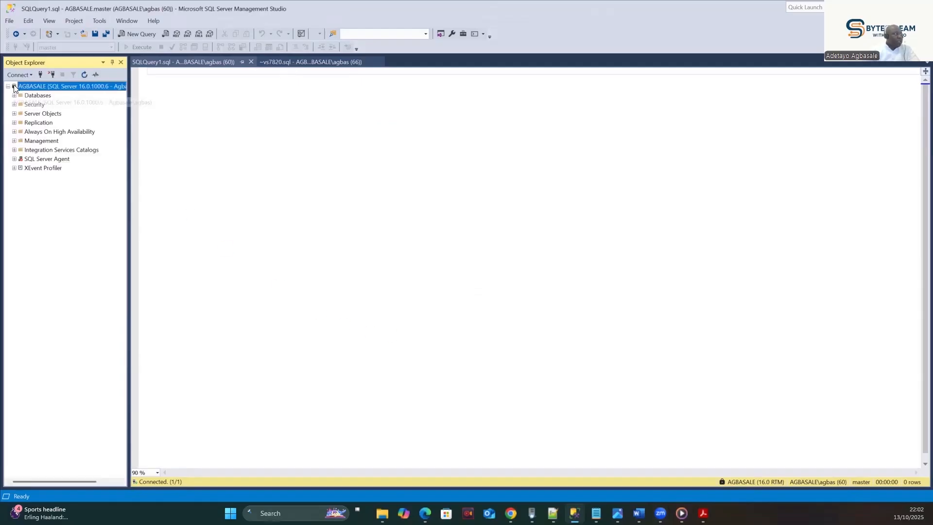
{"action": "left_click", "coordinate": [14, 96]}
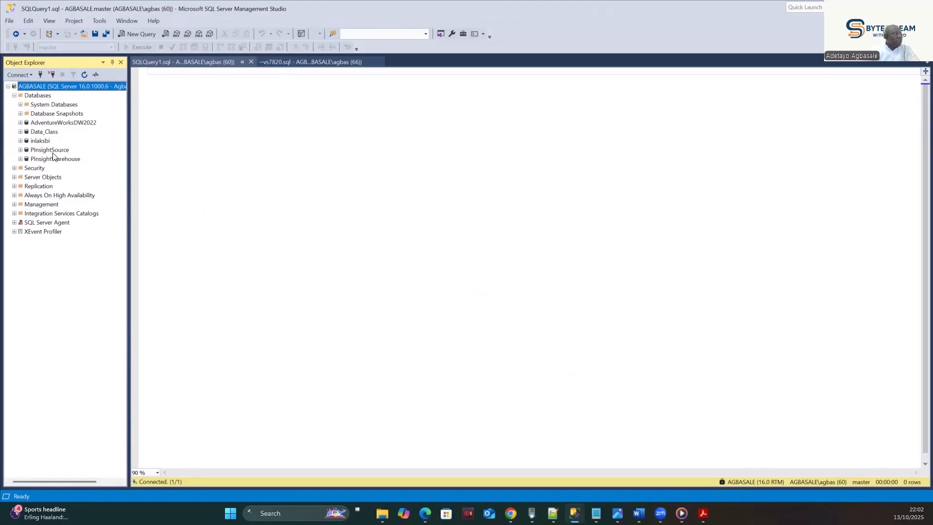
{"action": "left_click", "coordinate": [51, 123]}
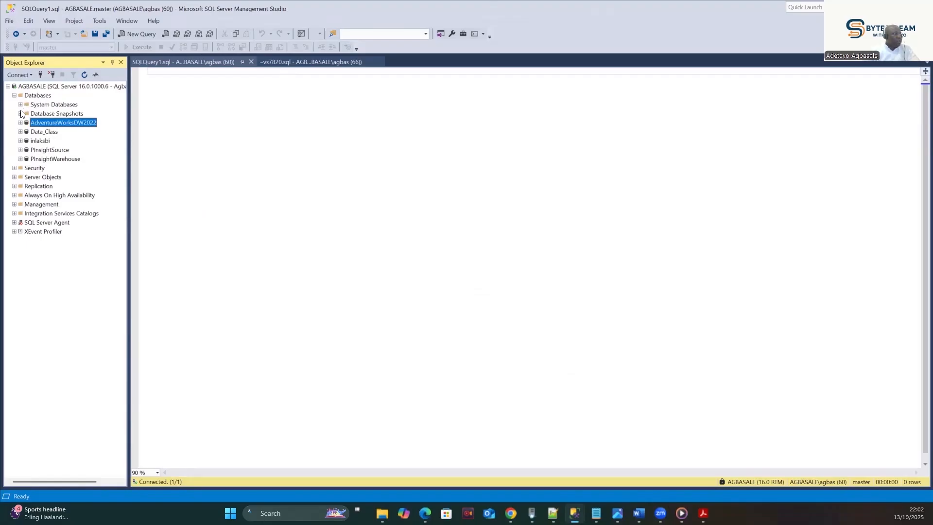
{"action": "left_click", "coordinate": [14, 96]}
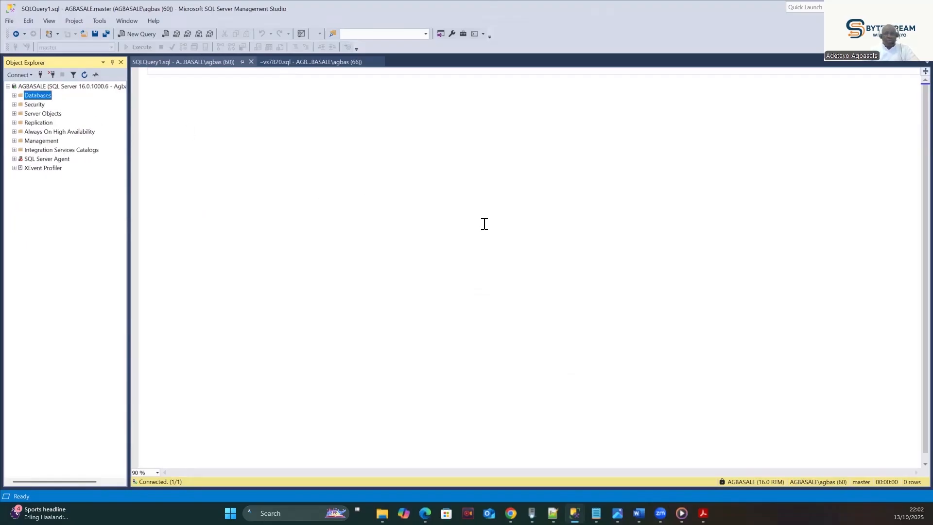
{"action": "left_click", "coordinate": [14, 95]}
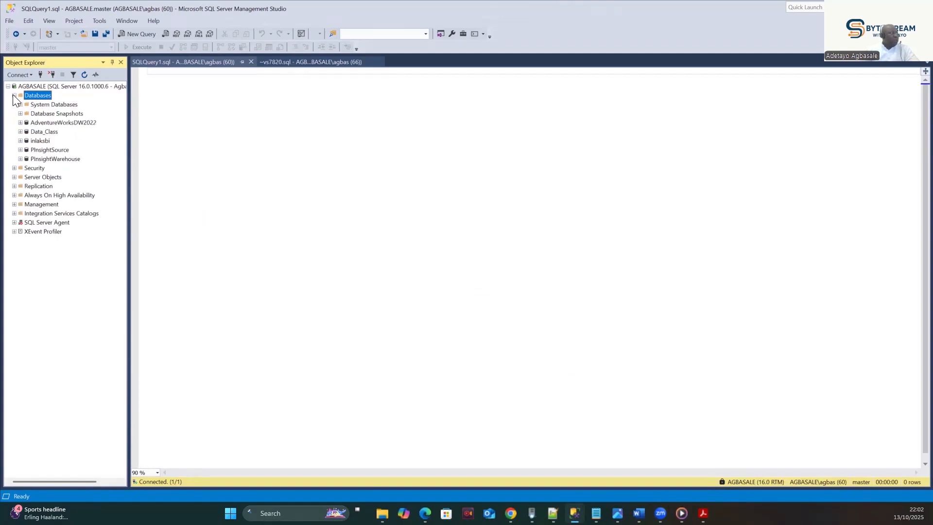
{"action": "left_click", "coordinate": [13, 96]}
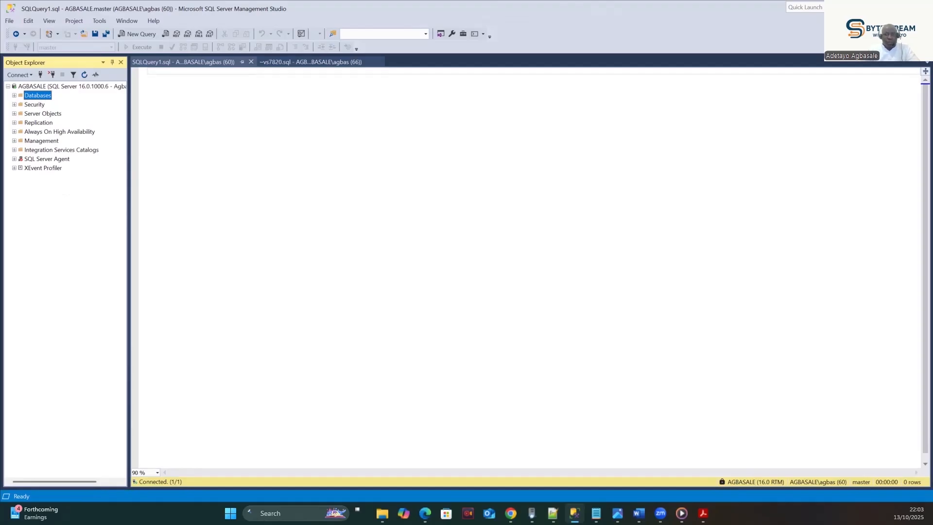
- Switch to the Edge window showing Bing results for 'azure portal'
{"action": "mouse_move", "coordinate": [511, 513]}
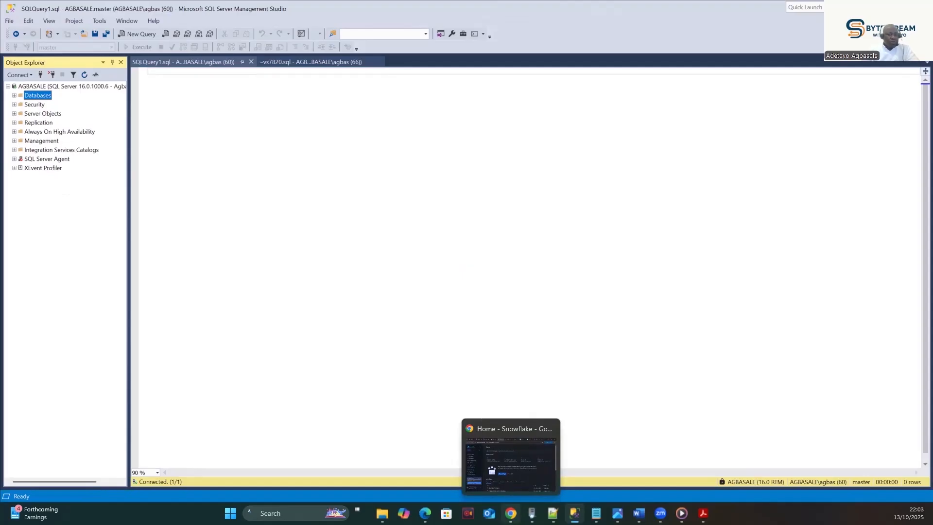
{"action": "left_click", "coordinate": [511, 513]}
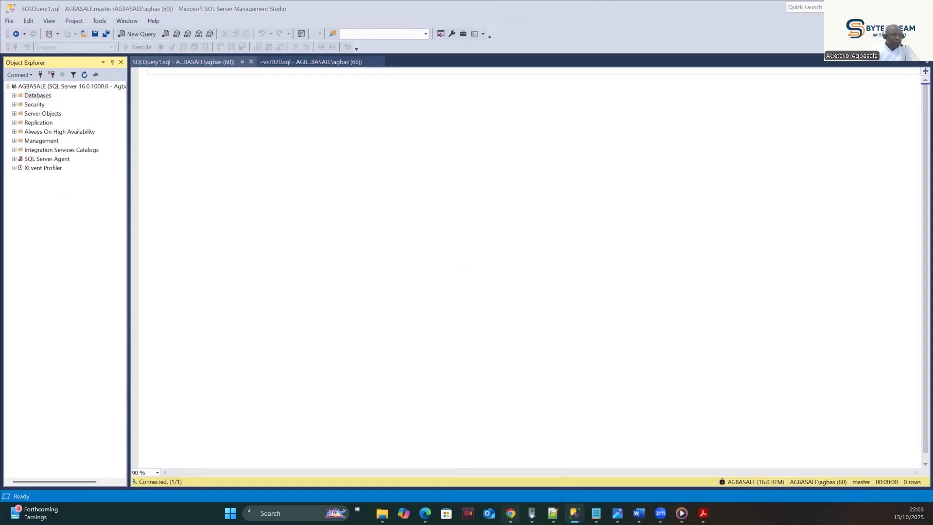
{"action": "left_click", "coordinate": [511, 513]}
{"action": "left_click", "coordinate": [425, 513]}
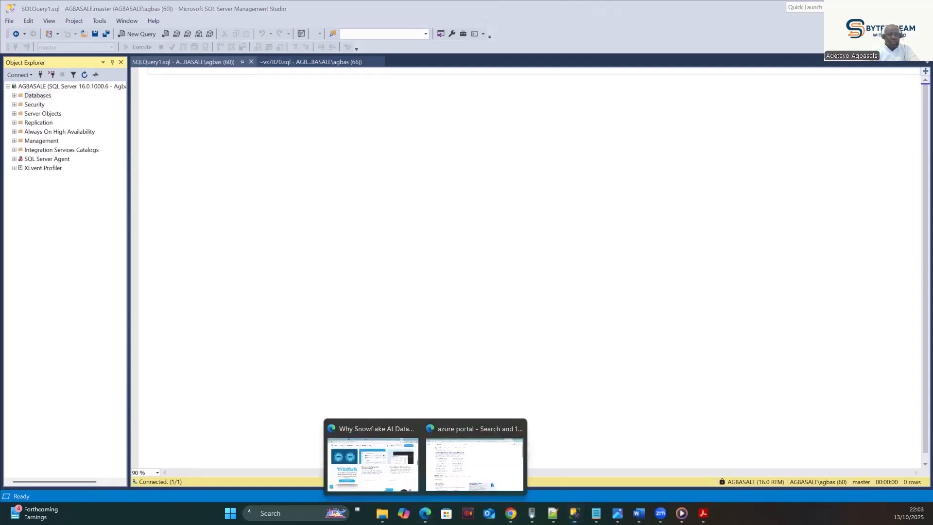
{"action": "left_click", "coordinate": [378, 474]}
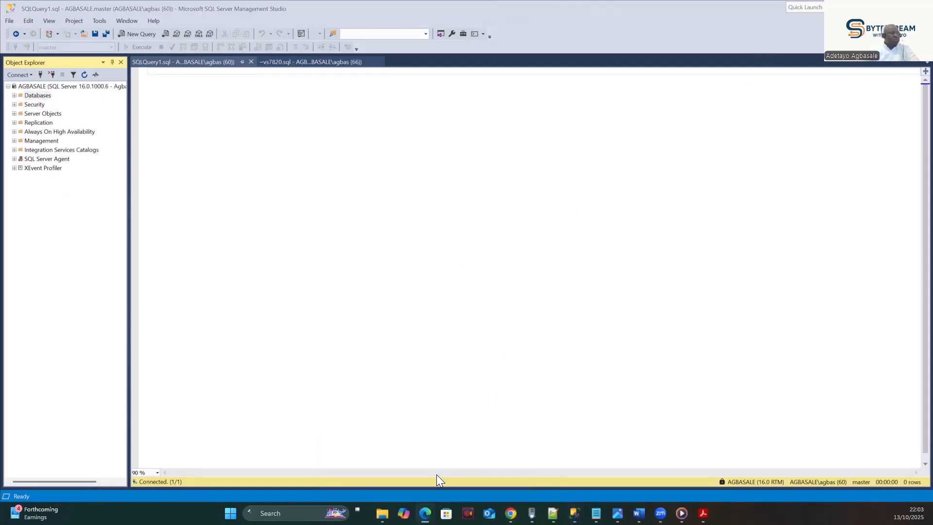
- Search Bing for 'azure portal', open the Microsoft Azure result and sign in with the saved account
{"action": "mouse_move", "coordinate": [425, 513]}
{"action": "left_click", "coordinate": [467, 470]}
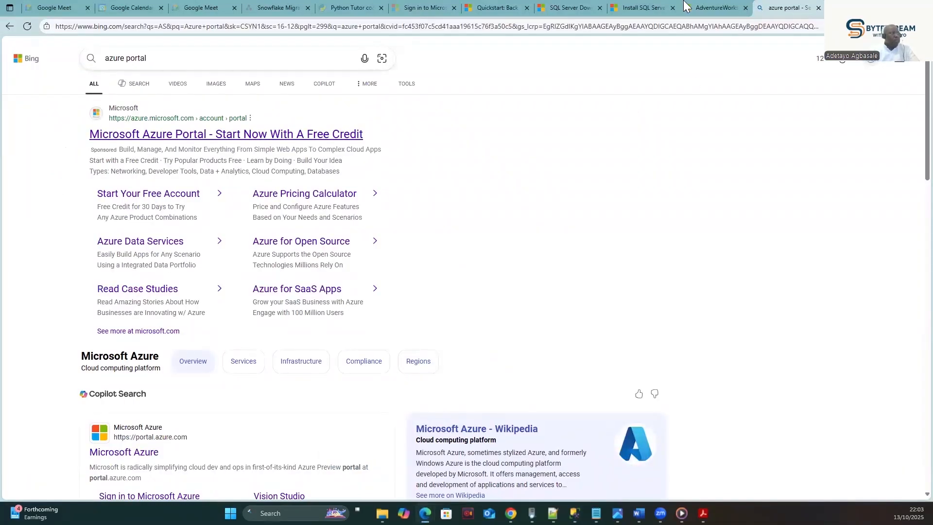
{"action": "left_click", "coordinate": [217, 63]}
{"action": "key", "text": "Return"}
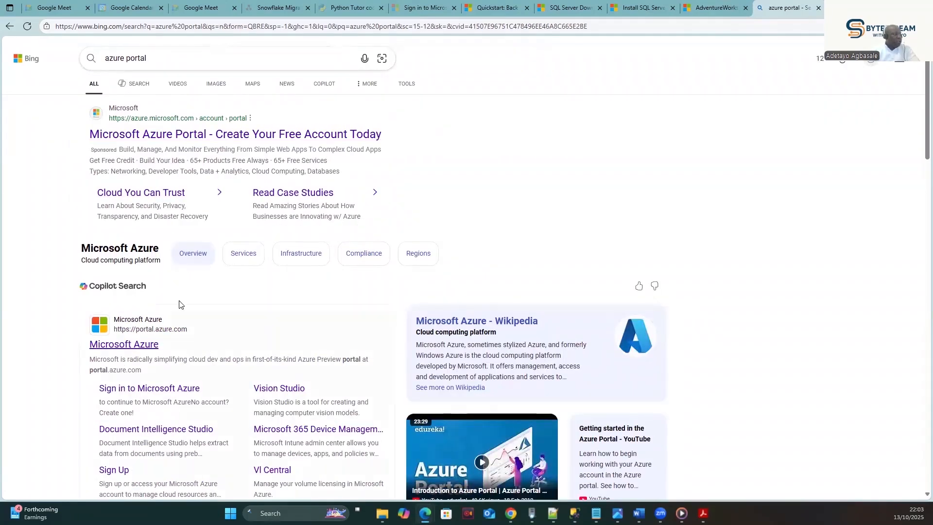
{"action": "left_click", "coordinate": [126, 345]}
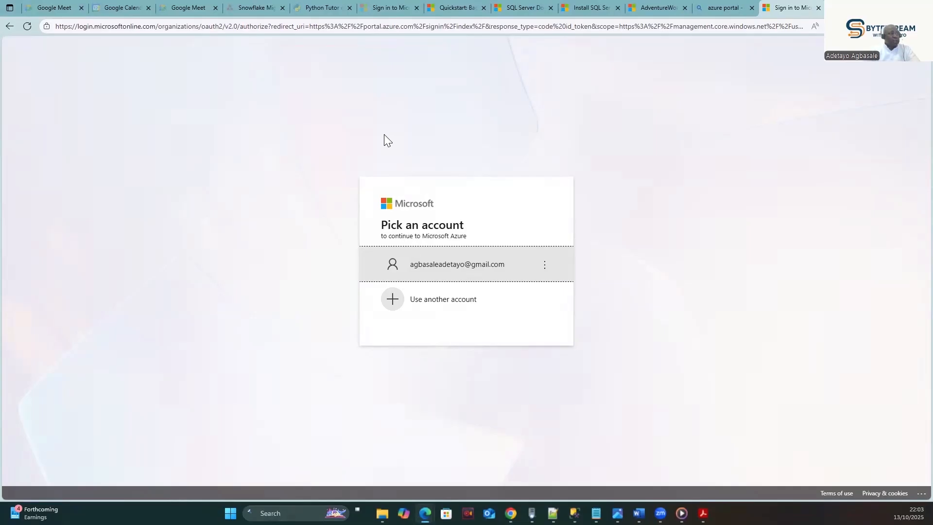
{"action": "left_click", "coordinate": [466, 270]}
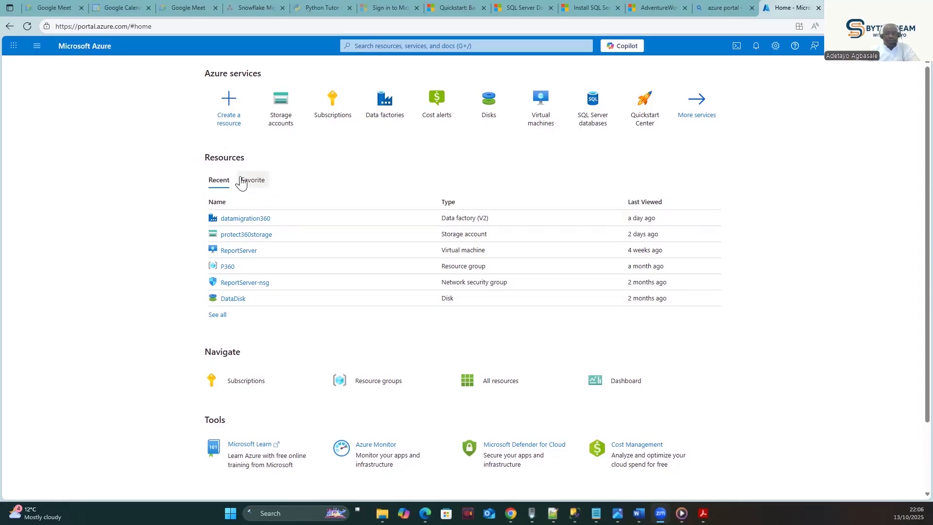
{"action": "left_click", "coordinate": [229, 107]}
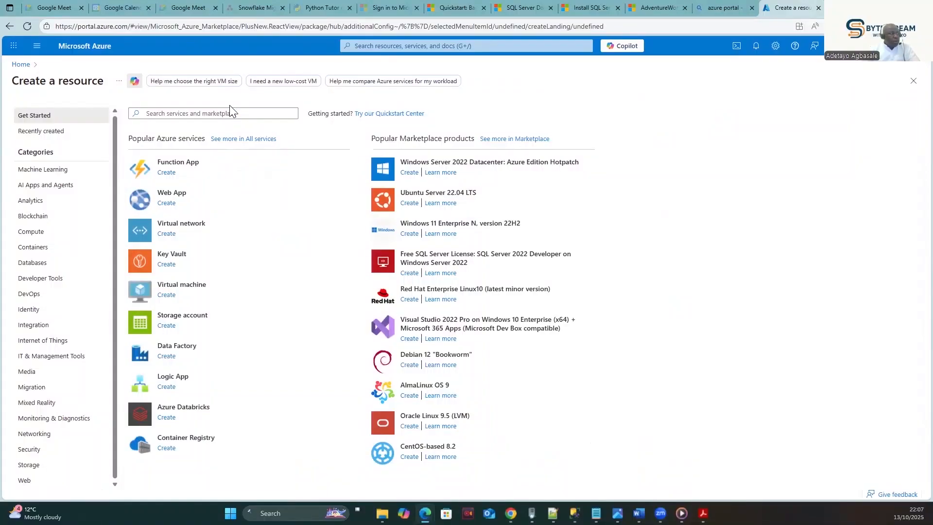
{"action": "left_click", "coordinate": [20, 65]}
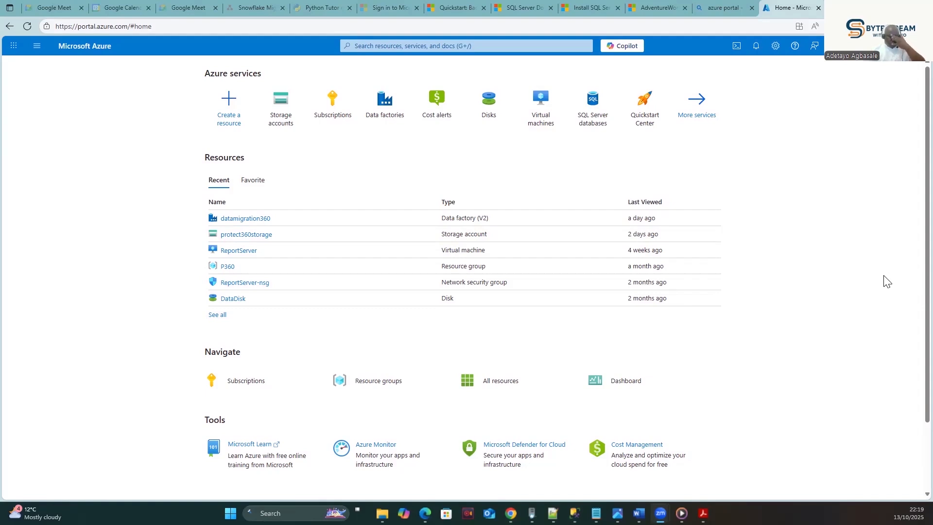
- Rerun the 'azure storage account' search, open Storage accounts and start creating a new one
{"action": "left_click", "coordinate": [397, 49]}
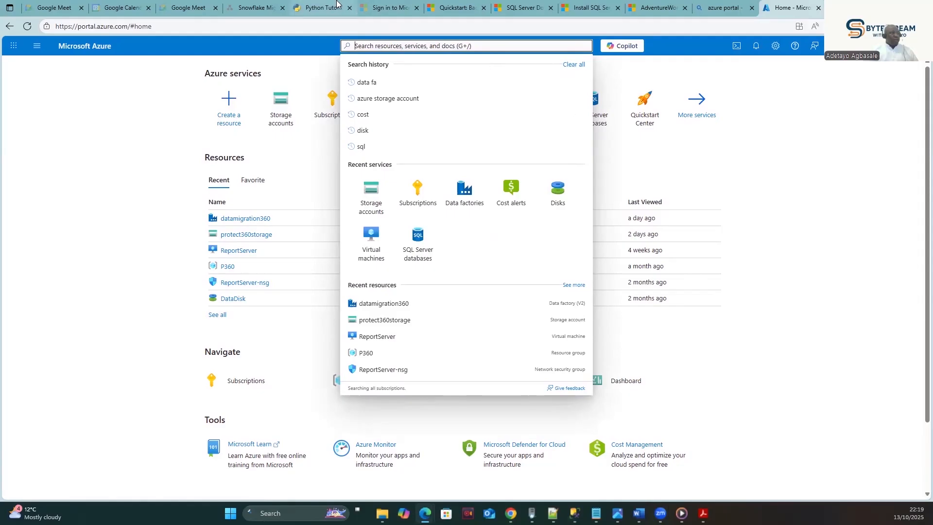
{"action": "left_click", "coordinate": [387, 99]}
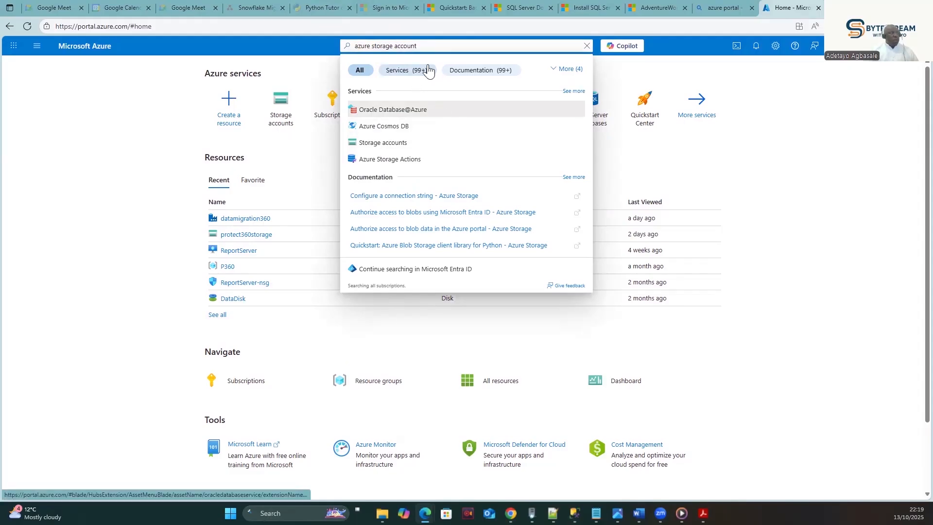
{"action": "left_click", "coordinate": [375, 146]}
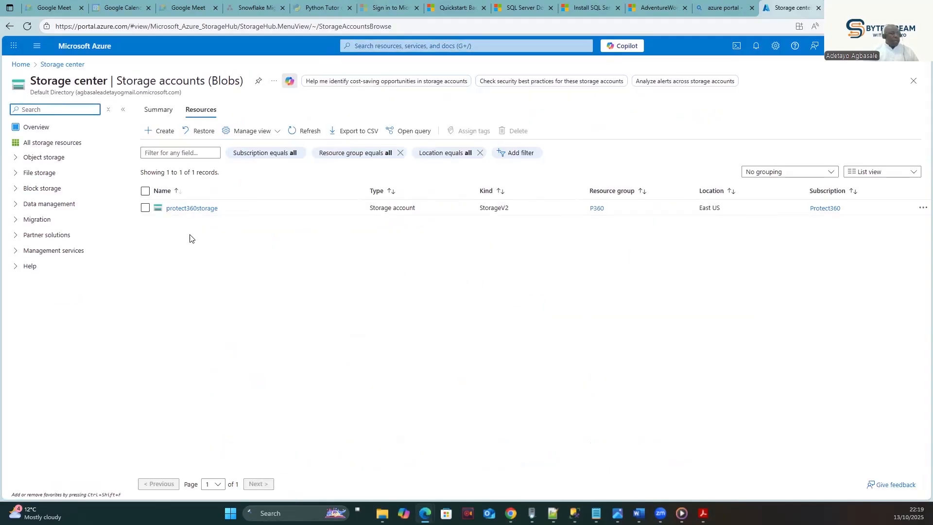
{"action": "left_click", "coordinate": [165, 138]}
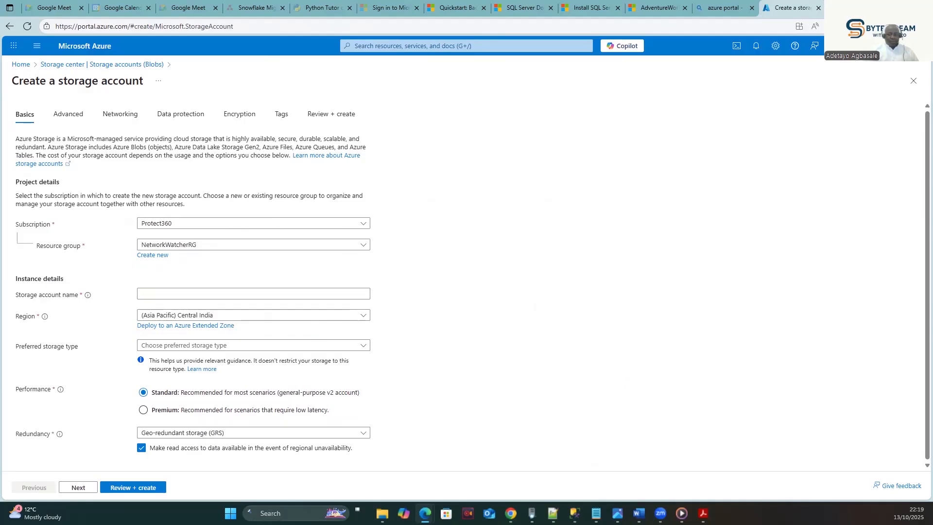
{"action": "key", "text": "alt+Tab"}
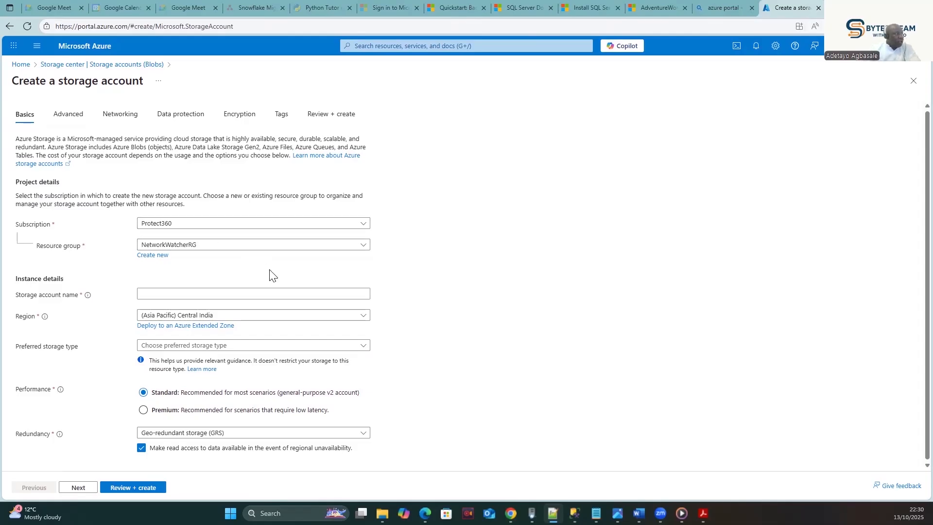
{"action": "left_click", "coordinate": [153, 257]}
{"action": "left_click", "coordinate": [360, 269]}
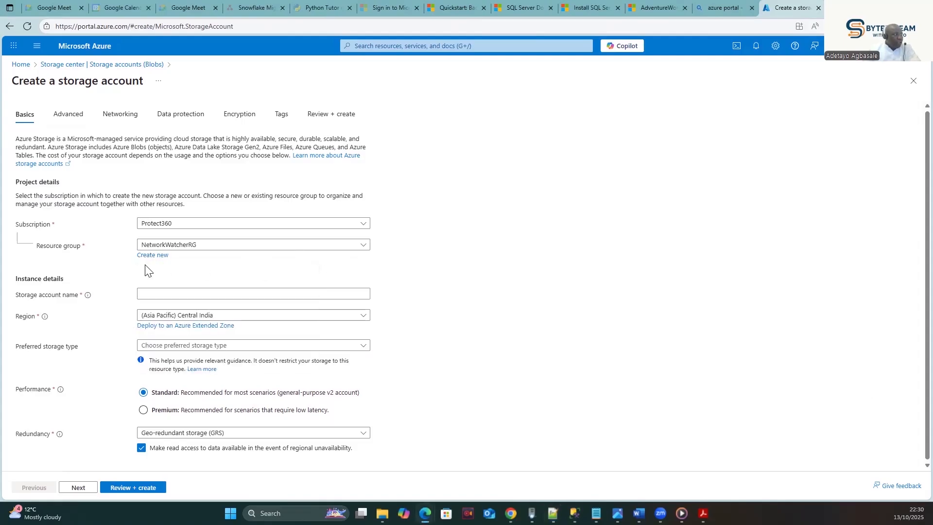
{"action": "left_click", "coordinate": [357, 247]}
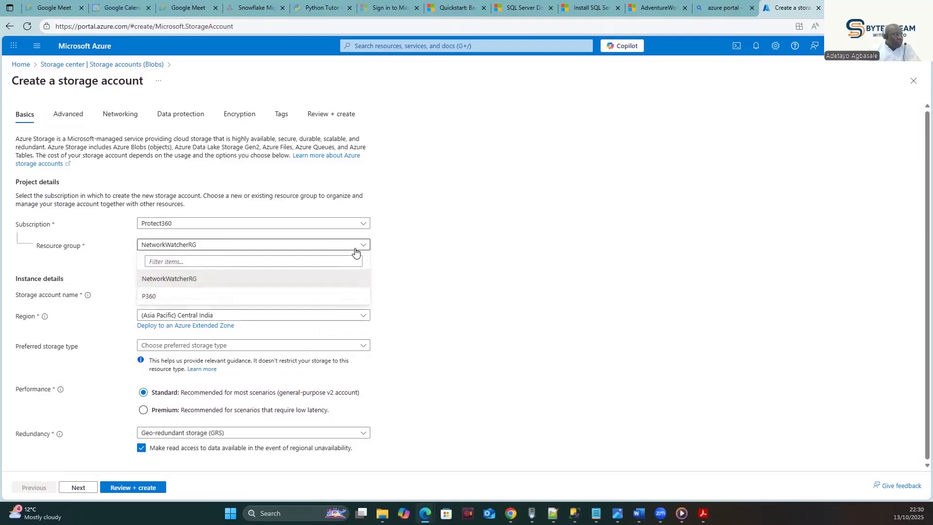
{"action": "left_click", "coordinate": [442, 278]}
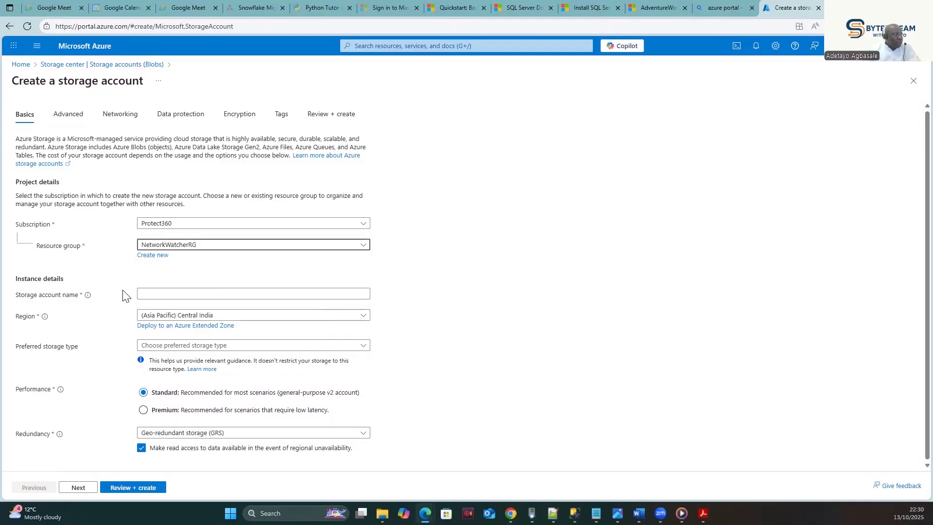
{"action": "left_click", "coordinate": [184, 295]}
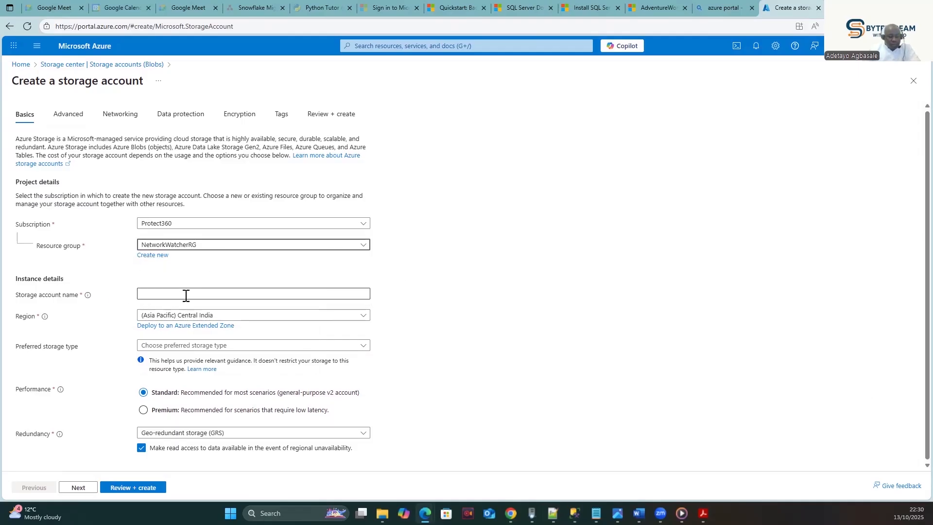
{"action": "left_click", "coordinate": [155, 296]}
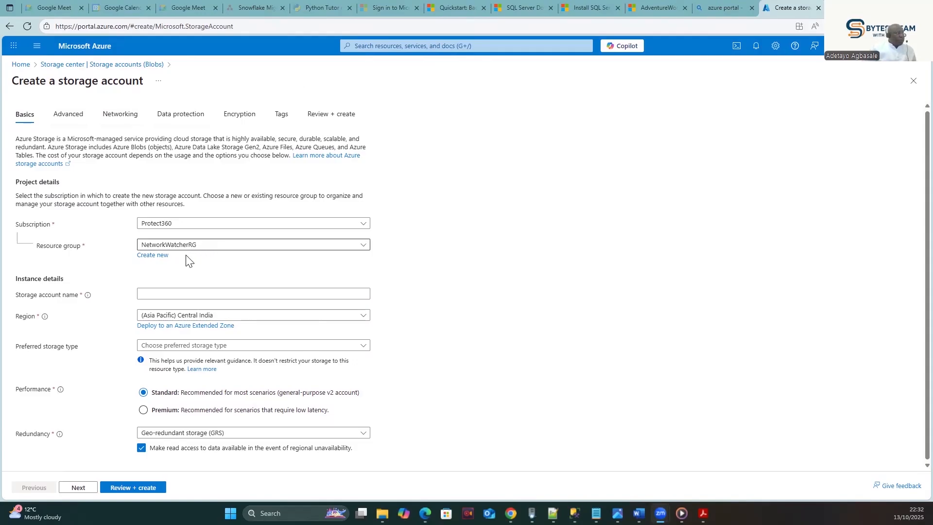
{"action": "left_click", "coordinate": [213, 246]}
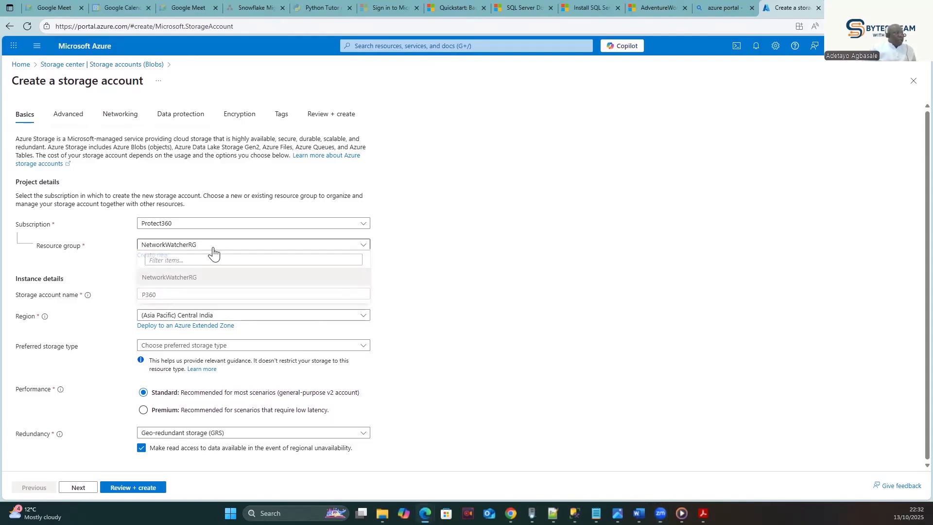
{"action": "left_click", "coordinate": [153, 281]}
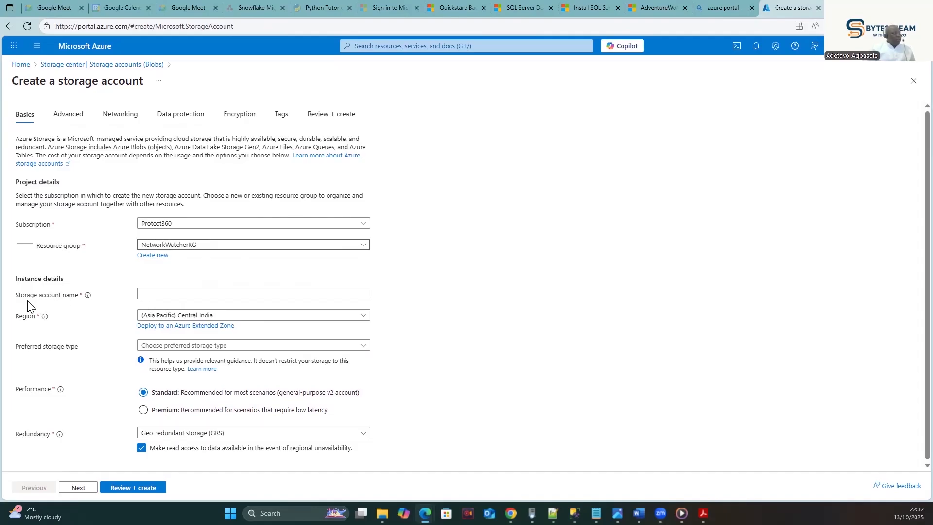
- Enter a storage account name, replacing earlier attempts with 'onlinestorag' and checking availability
{"action": "left_click", "coordinate": [180, 296]}
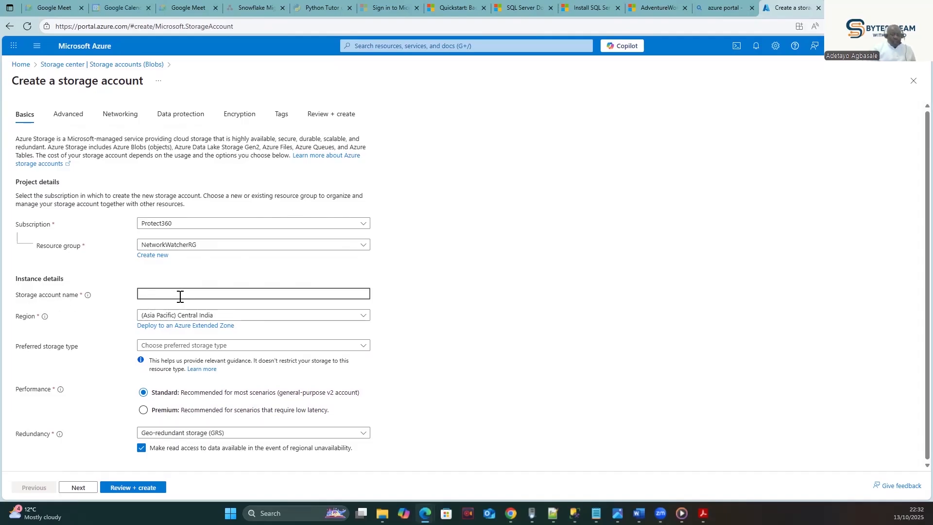
{"action": "type", "text": "OnlineStorage"}
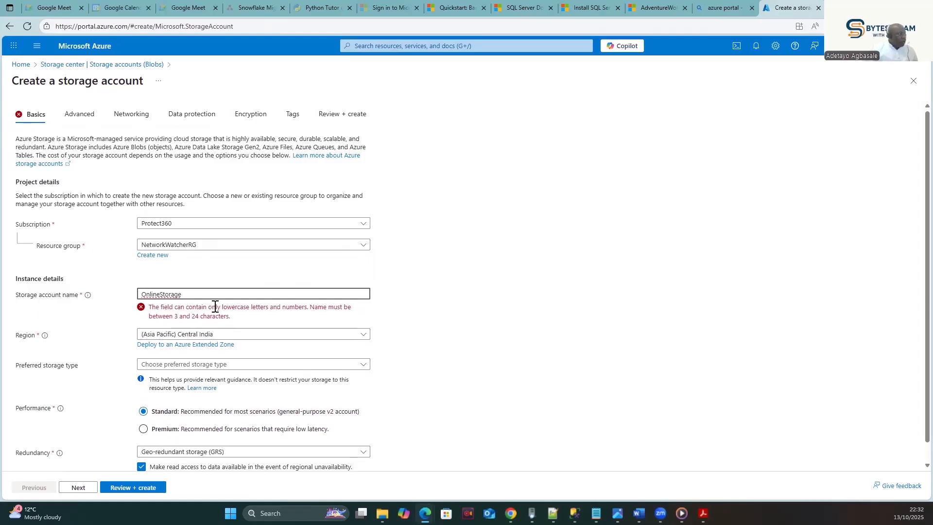
{"action": "type", "text": "23"}
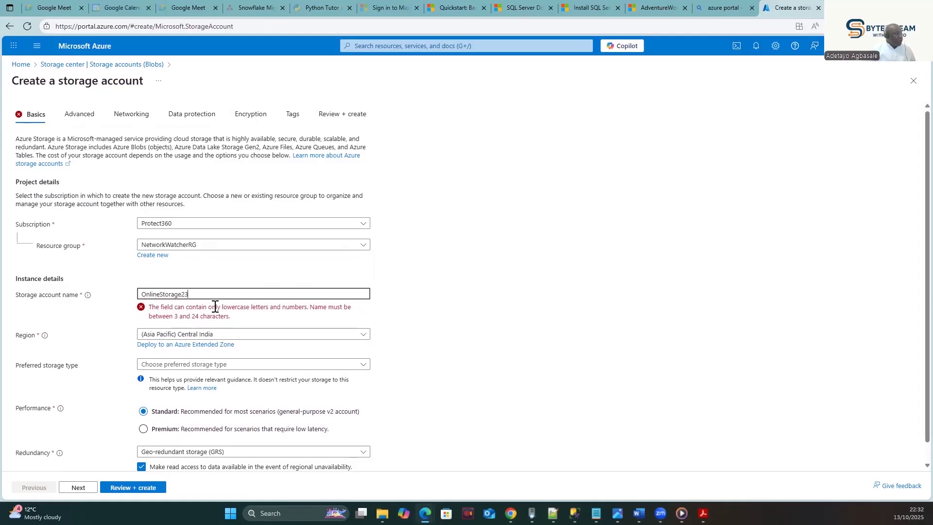
{"action": "key", "text": "BackSpace"}
{"action": "left_click", "coordinate": [206, 304]}
{"action": "key", "text": "BackSpace"}
{"action": "key", "text": "BackSpace"}
{"action": "key", "text": "BackSpace"}
{"action": "key", "text": "BackSpace"}
{"action": "key", "text": "BackSpace"}
{"action": "key", "text": "BackSpace"}
{"action": "key", "text": "BackSpace"}
{"action": "key", "text": "BackSpace"}
{"action": "key", "text": "BackSpace"}
{"action": "key", "text": "BackSpace"}
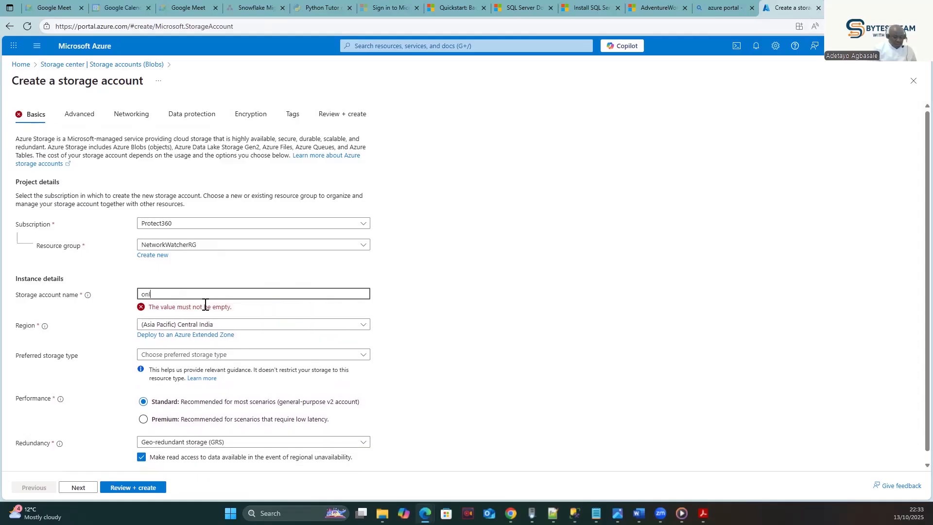
{"action": "type", "text": "onlinestorage"}
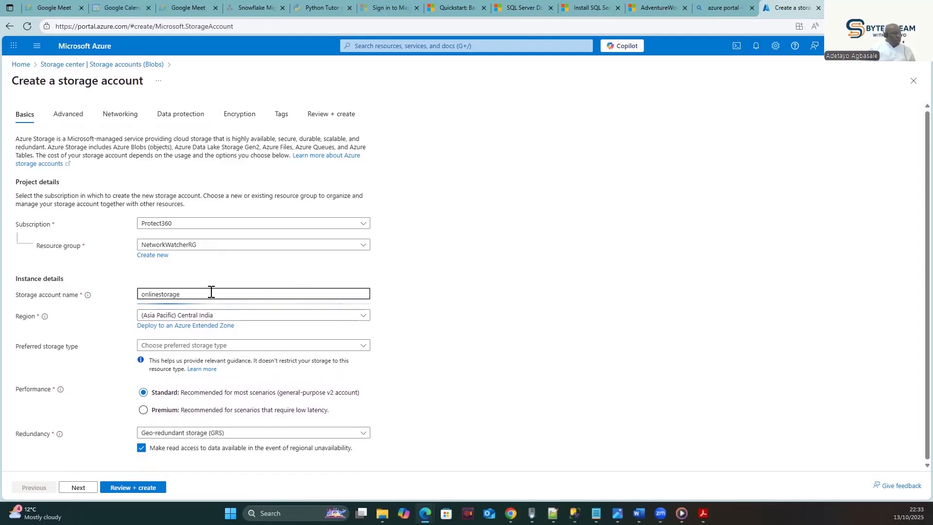
{"action": "left_click", "coordinate": [205, 273]}
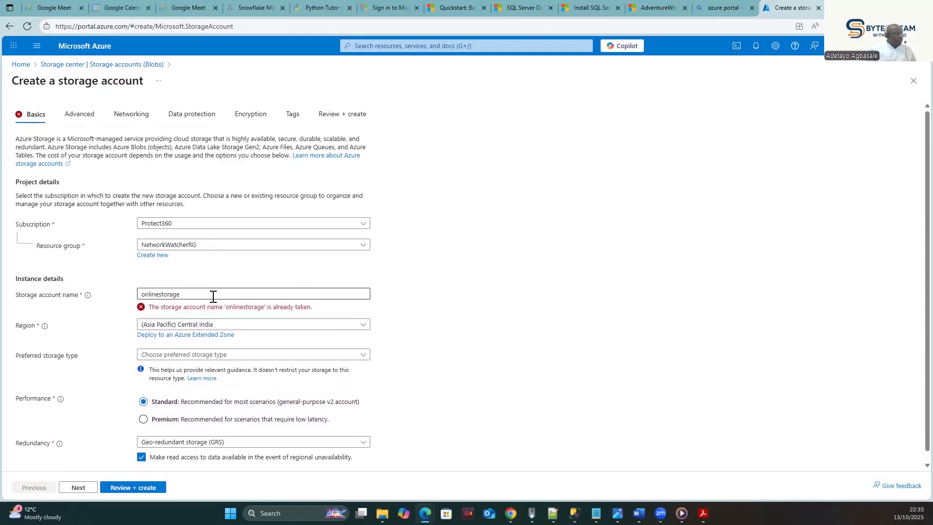
- Complete the account name as 'onlinestorageclass' and open the Preferred storage type list
{"action": "left_click", "coordinate": [193, 296]}
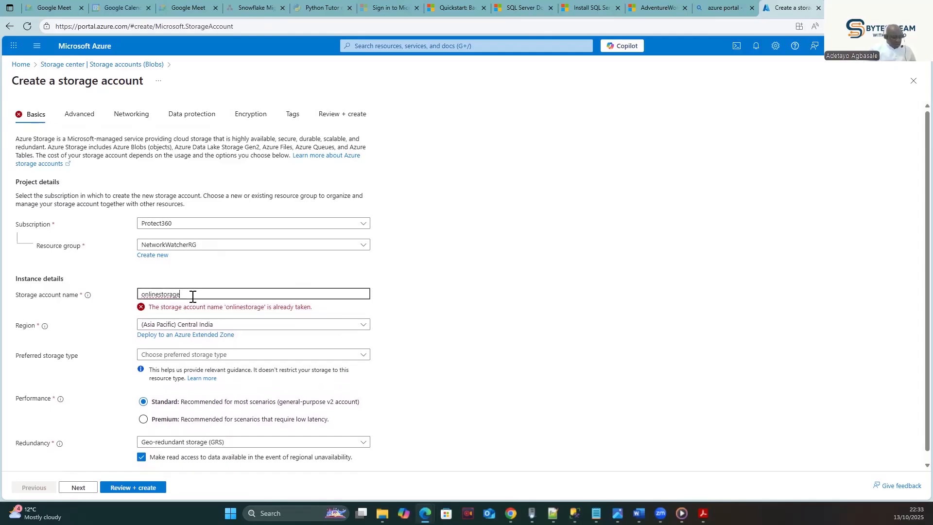
{"action": "left_click", "coordinate": [141, 295]}
{"action": "left_click", "coordinate": [186, 294]}
{"action": "type", "text": "C"}
{"action": "key", "text": "BackSpace"}
{"action": "type", "text": "class"}
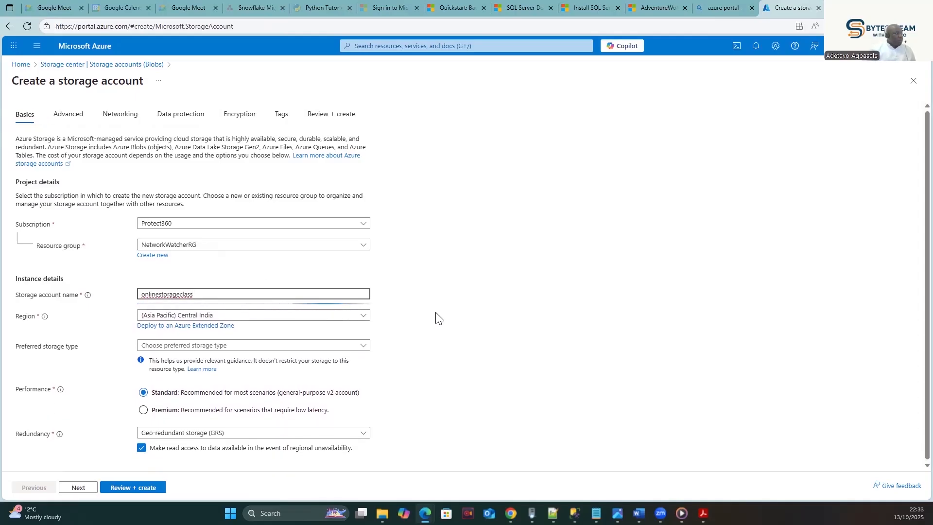
{"action": "left_click", "coordinate": [207, 278]}
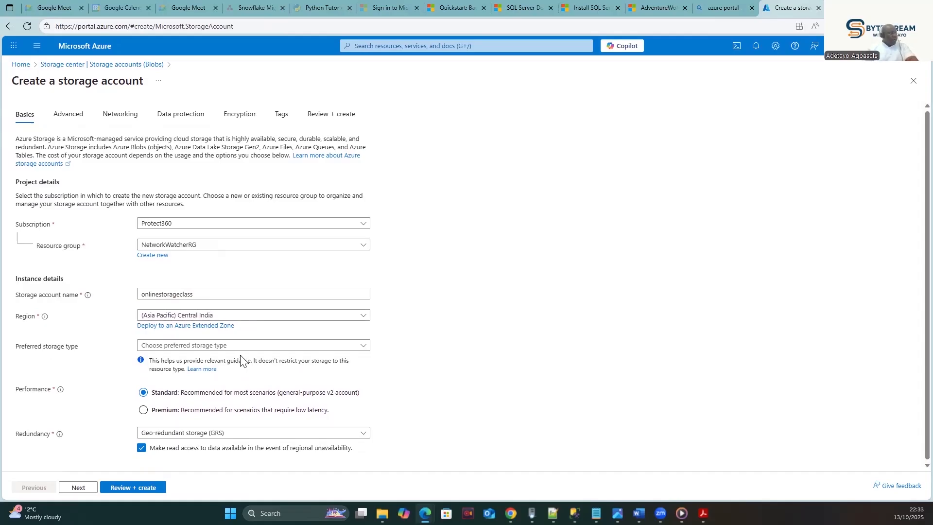
{"action": "left_click", "coordinate": [255, 347]}
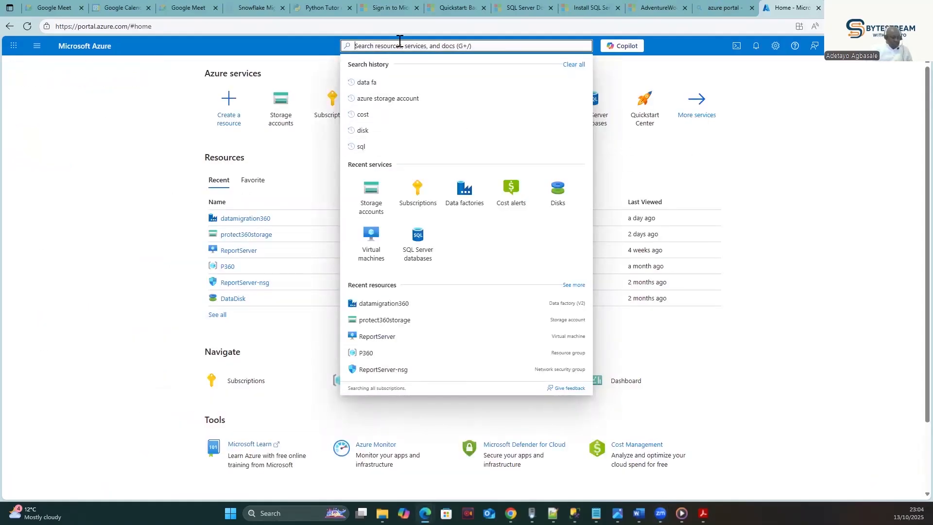
- Rerun the 'azure storage account' search and open the Storage accounts list showing protect360storage
{"action": "type", "text": "az"}
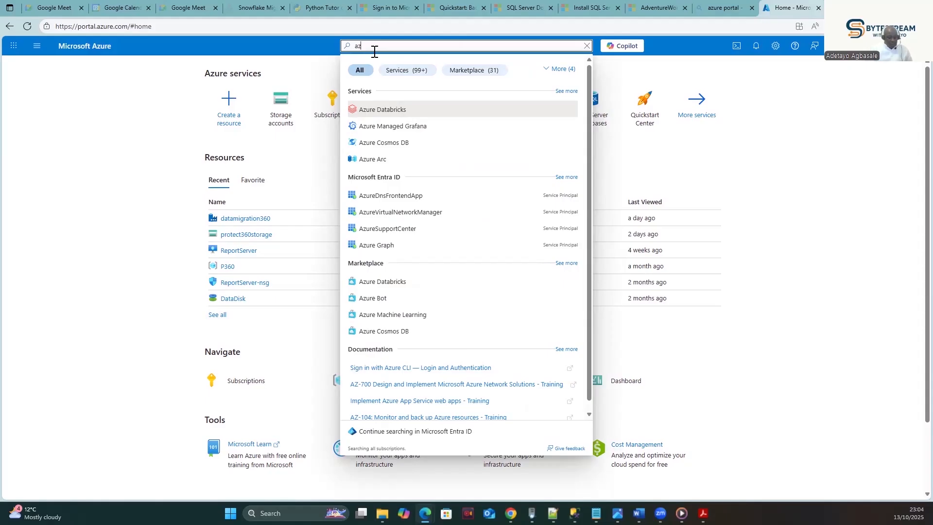
{"action": "type", "text": "ure"}
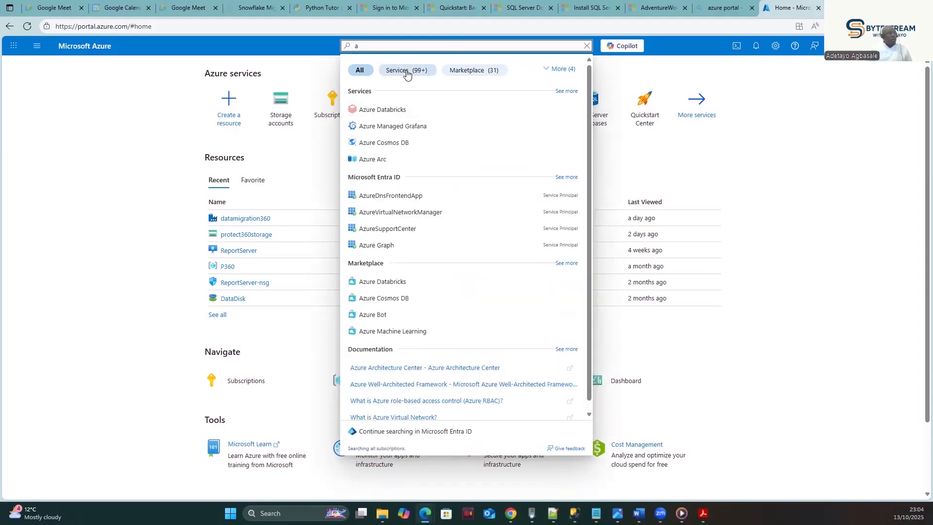
{"action": "key", "text": "BackSpace"}
{"action": "type", "text": "sto"}
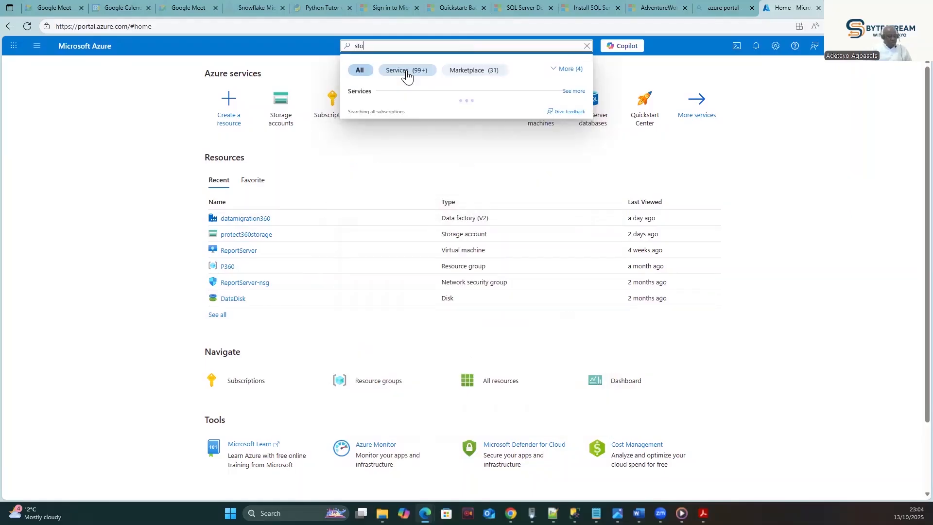
{"action": "key", "text": "BackSpace"}
{"action": "key", "text": "BackSpace"}
{"action": "key", "text": "BackSpace"}
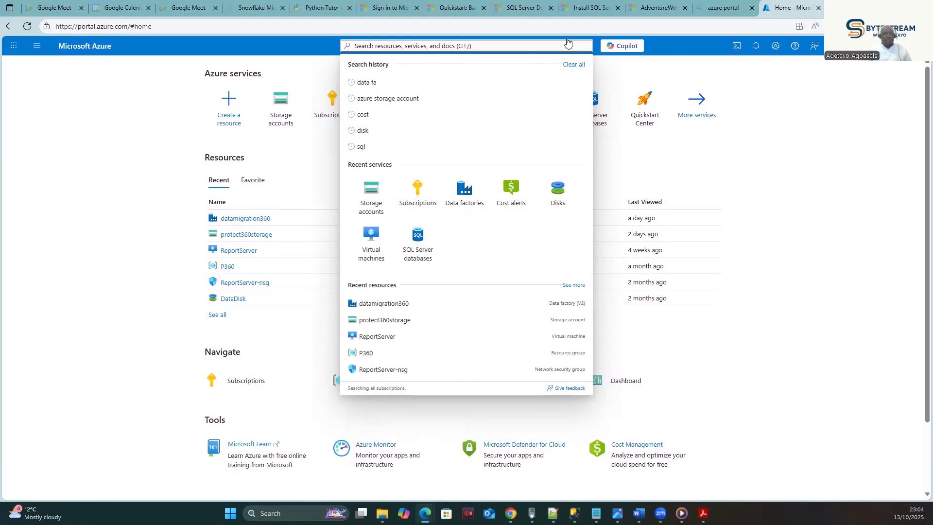
{"action": "left_click", "coordinate": [384, 99]}
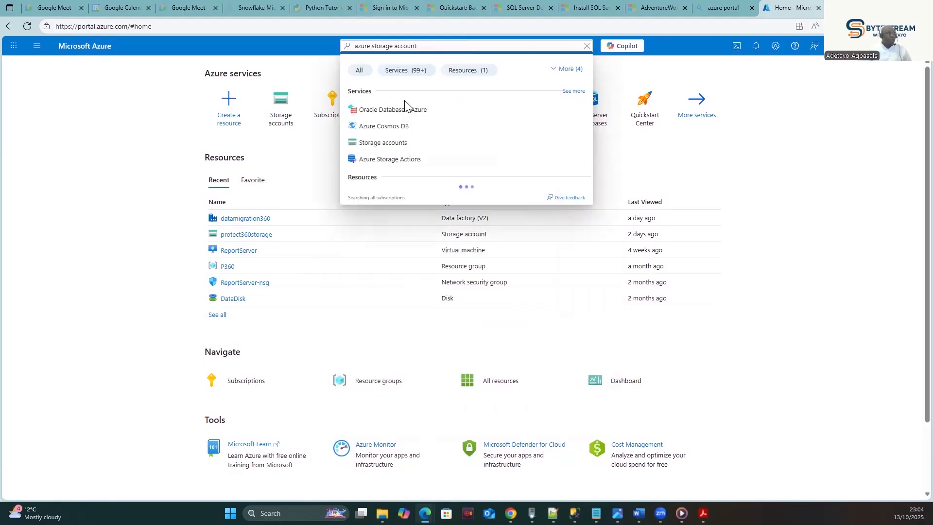
{"action": "left_click", "coordinate": [374, 142]}
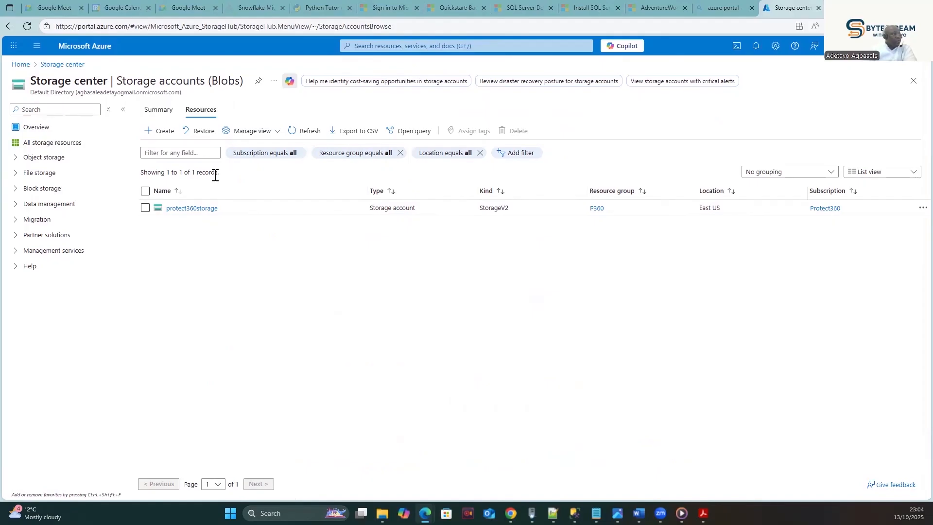
- Start a new storage account with + Create on the Storage accounts page
{"action": "left_click", "coordinate": [160, 136]}
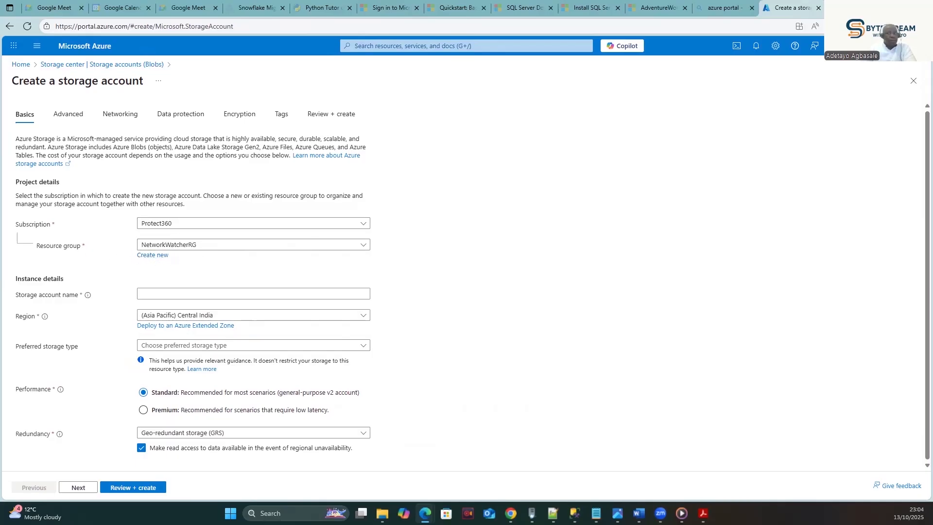
- Name the account 'onlinetrainingclass' and choose Azure Blob Storage or Azure Data Lake Storage Gen 2
{"action": "left_click", "coordinate": [148, 294]}
{"action": "left_click", "coordinate": [157, 294]}
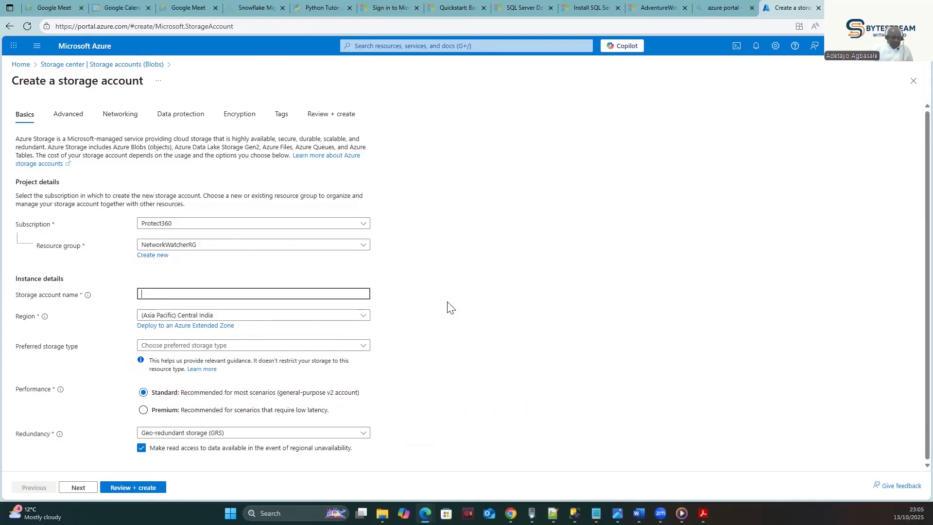
{"action": "type", "text": "onlinetra"}
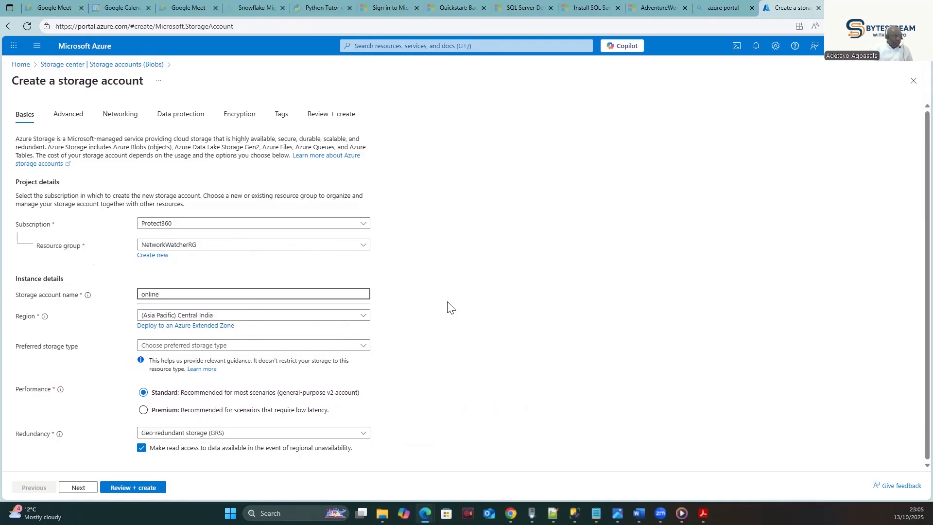
{"action": "key", "text": "BackSpace"}
{"action": "key", "text": "BackSpace"}
{"action": "type", "text": "ainingclass"}
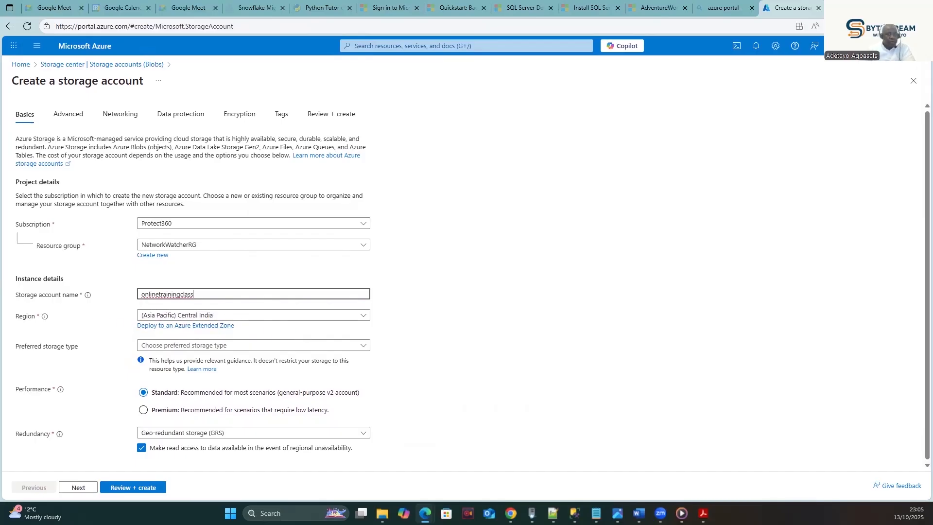
{"action": "left_click", "coordinate": [441, 348]}
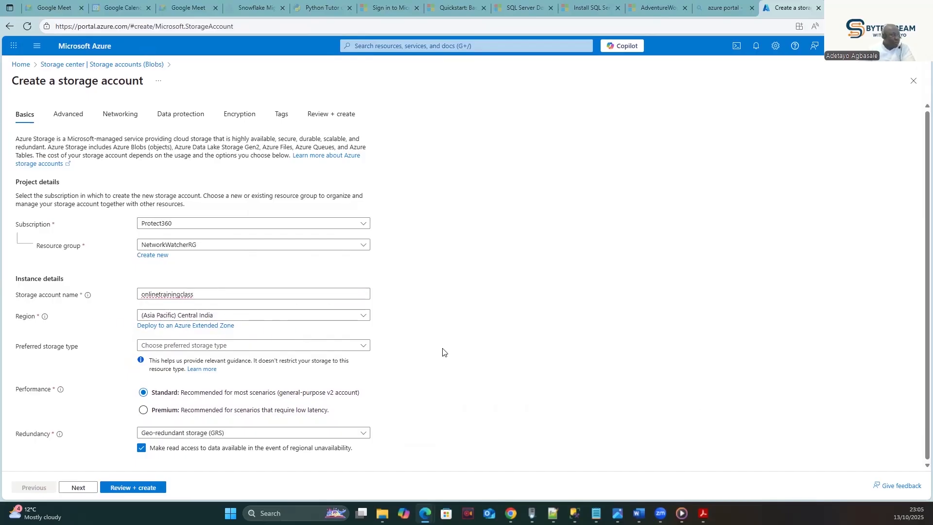
{"action": "left_click", "coordinate": [272, 345]}
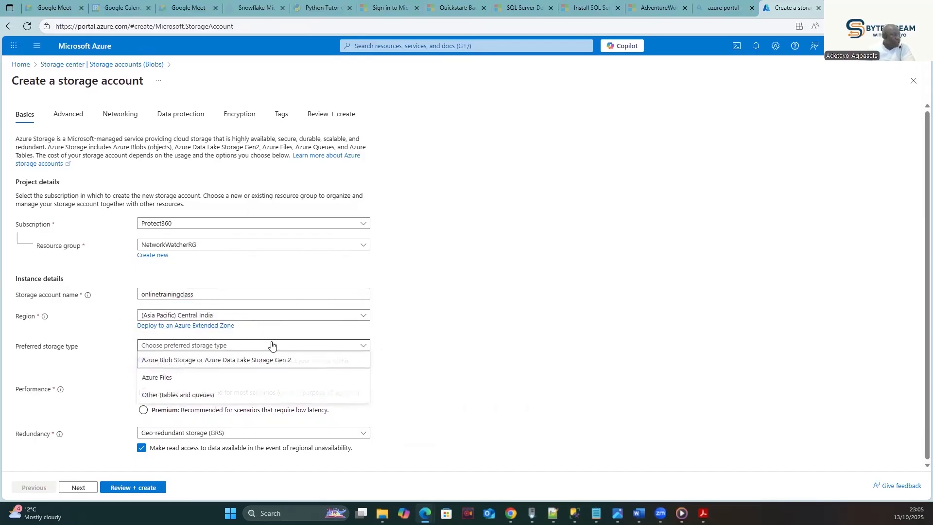
{"action": "left_click", "coordinate": [235, 363]}
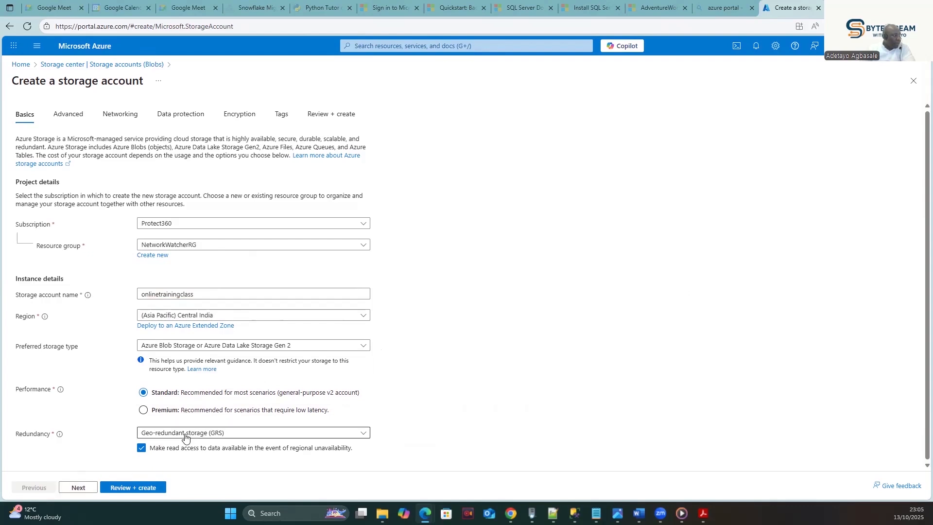
- Enable hierarchical namespace on the Advanced tab, then continue to the Networking settings
{"action": "left_click", "coordinate": [78, 489]}
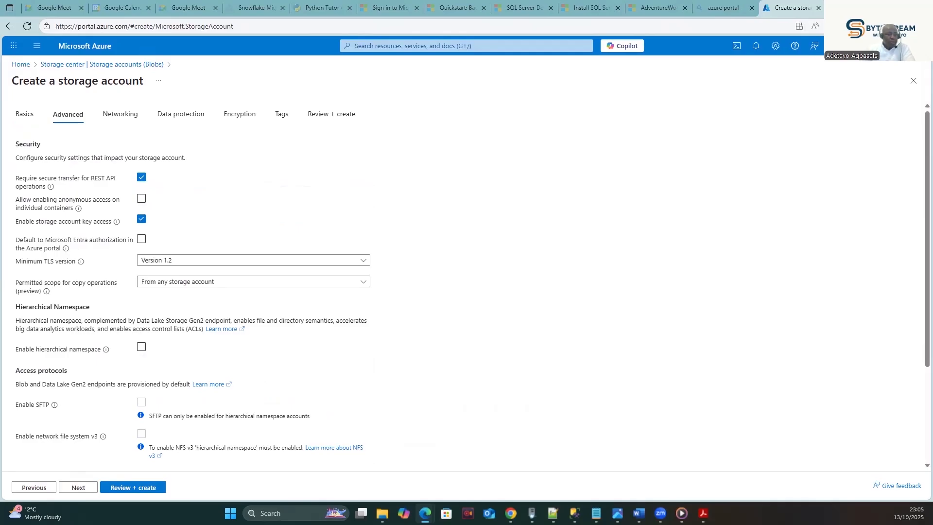
{"action": "left_click", "coordinate": [143, 348]}
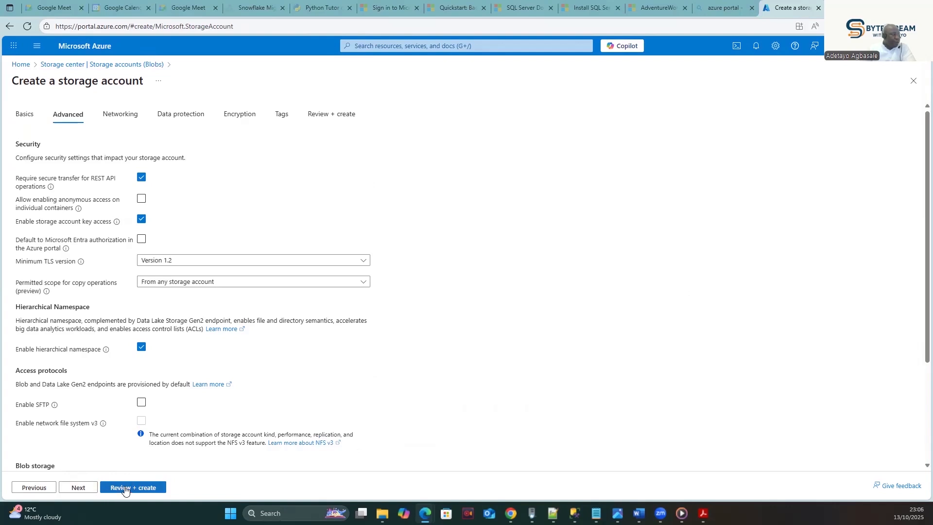
{"action": "left_click", "coordinate": [78, 488]}
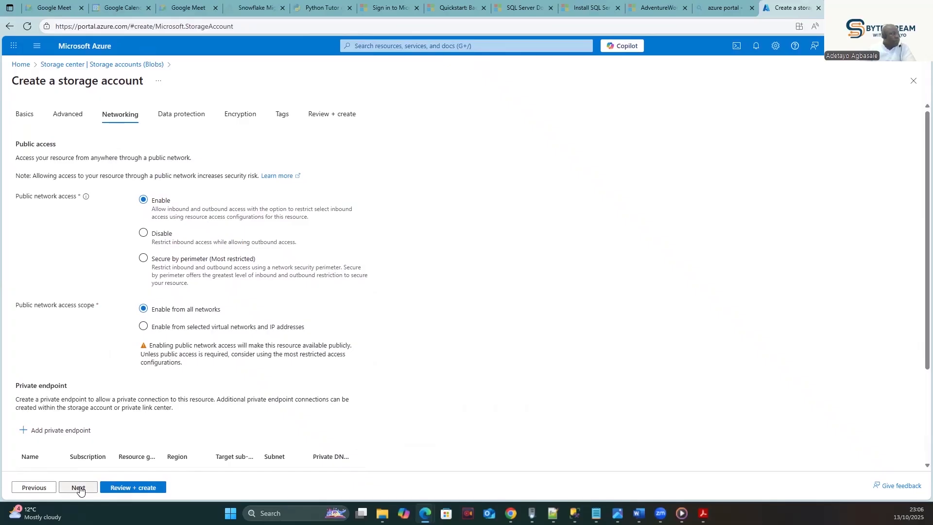
- Advance past Data protection, Encryption and Tags to the onlinetrainingclass Review + create summary
{"action": "left_click", "coordinate": [81, 490]}
{"action": "left_click", "coordinate": [83, 489]}
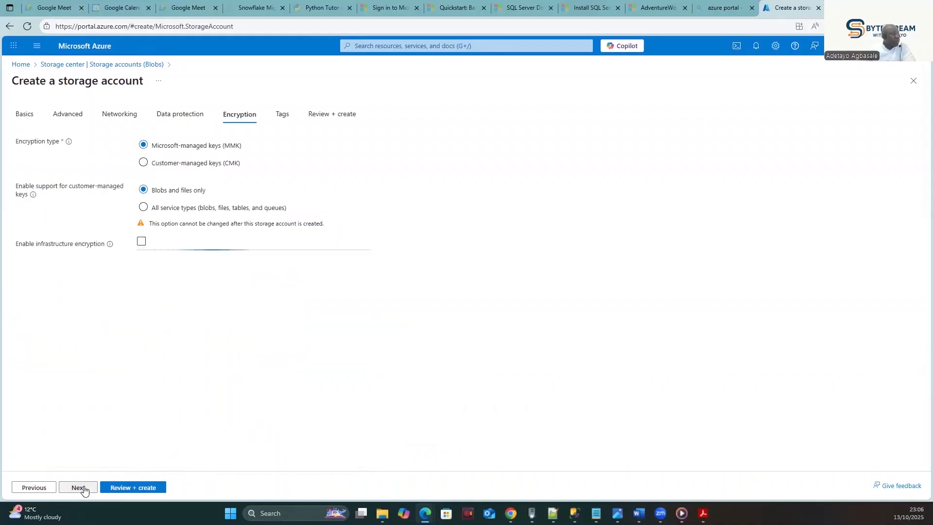
{"action": "left_click", "coordinate": [80, 489]}
{"action": "left_click", "coordinate": [84, 487]}
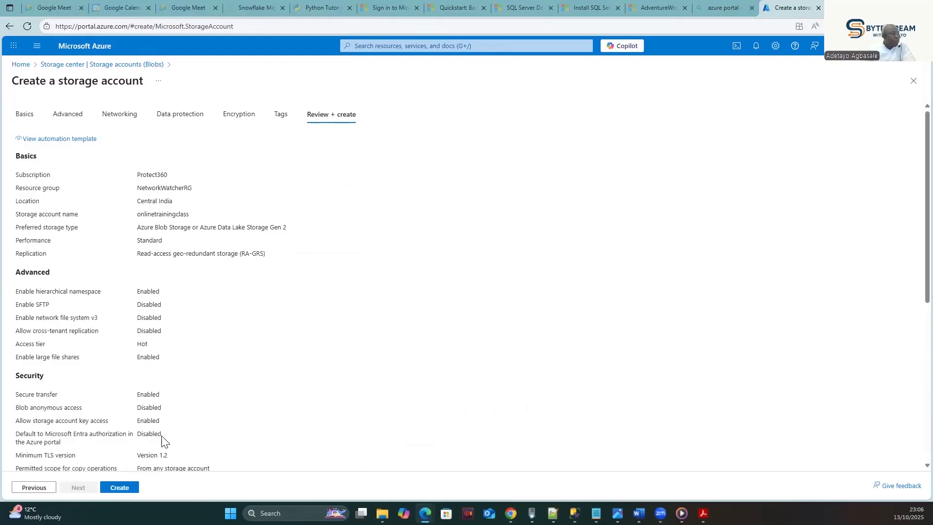
- Create the onlinetrainingclass storage account and let the deployment finish in NetworkWatcherRG
{"action": "left_click", "coordinate": [117, 487]}
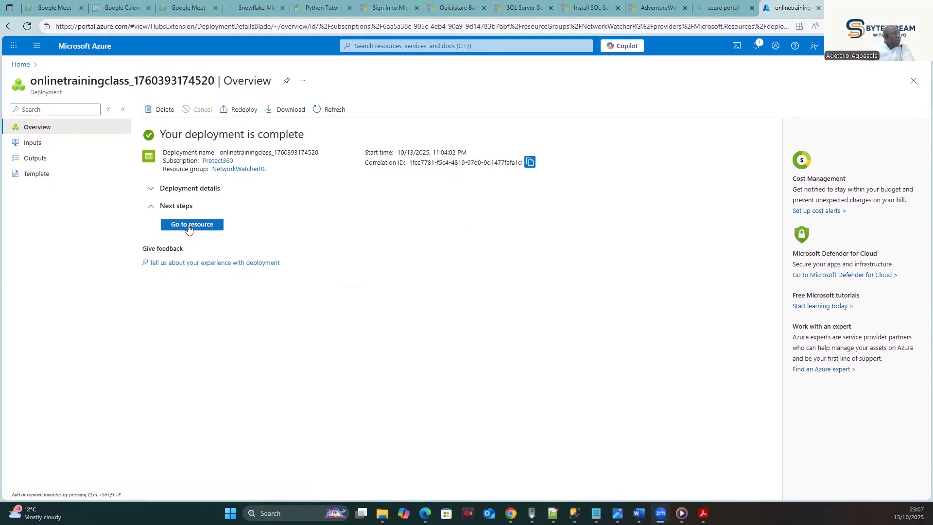
- Open the onlinetrainingclass storage account's Overview from Home through the Storage accounts list
{"action": "left_click", "coordinate": [21, 64]}
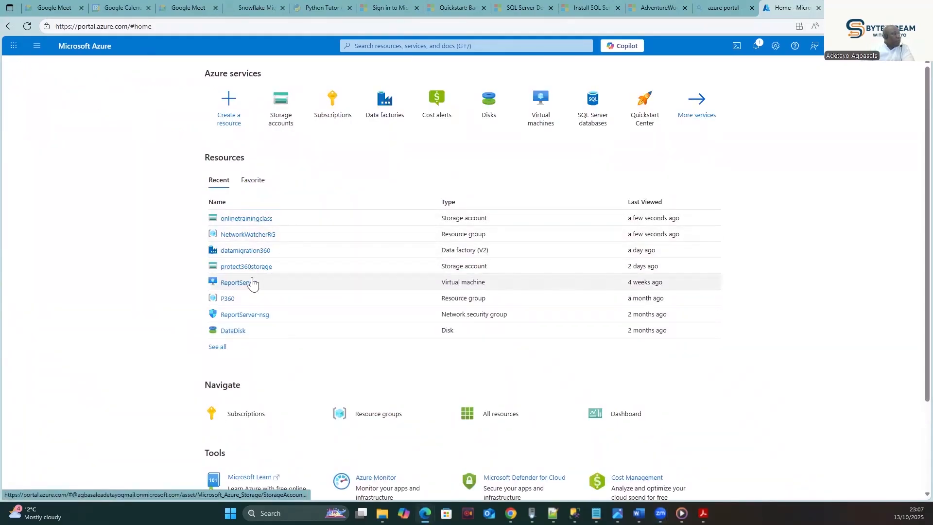
{"action": "left_click", "coordinate": [282, 111]}
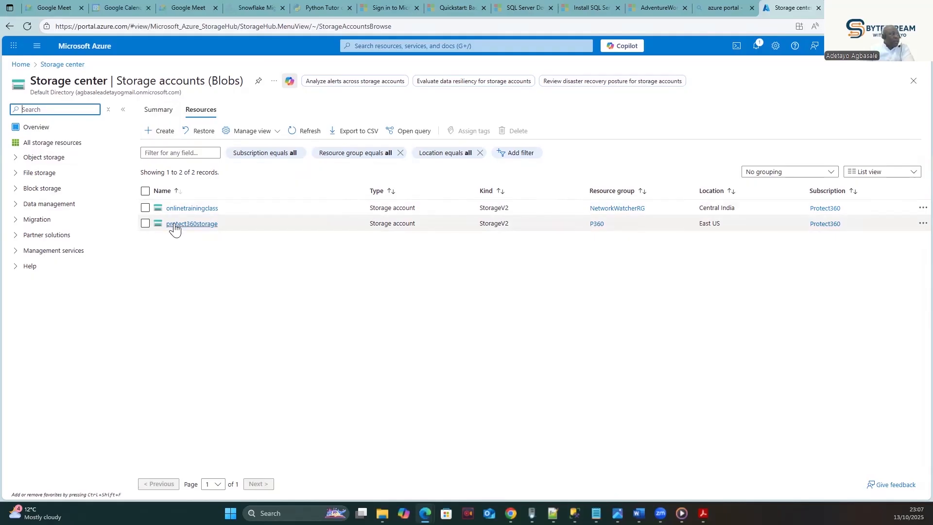
{"action": "left_click", "coordinate": [189, 208]}
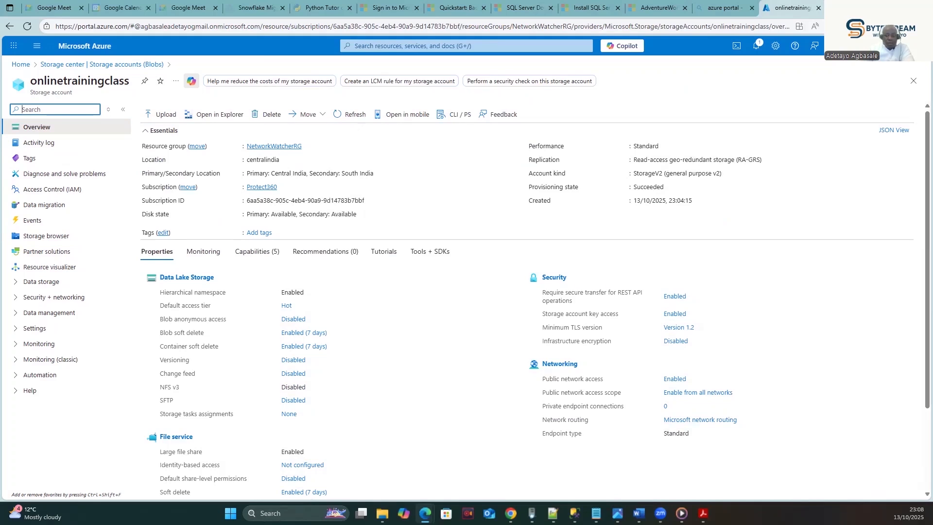
- Switch to the window showing protect360storage's Containers list with $logs and adventurework
{"action": "key", "text": "alt+Tab"}
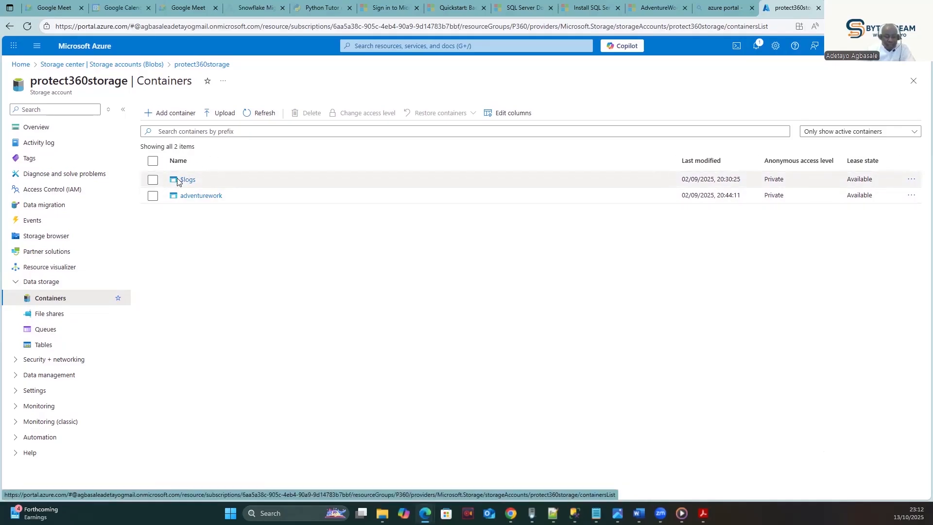
- Open the adventurework container, then return to the Storage accounts list
{"action": "left_click", "coordinate": [189, 197]}
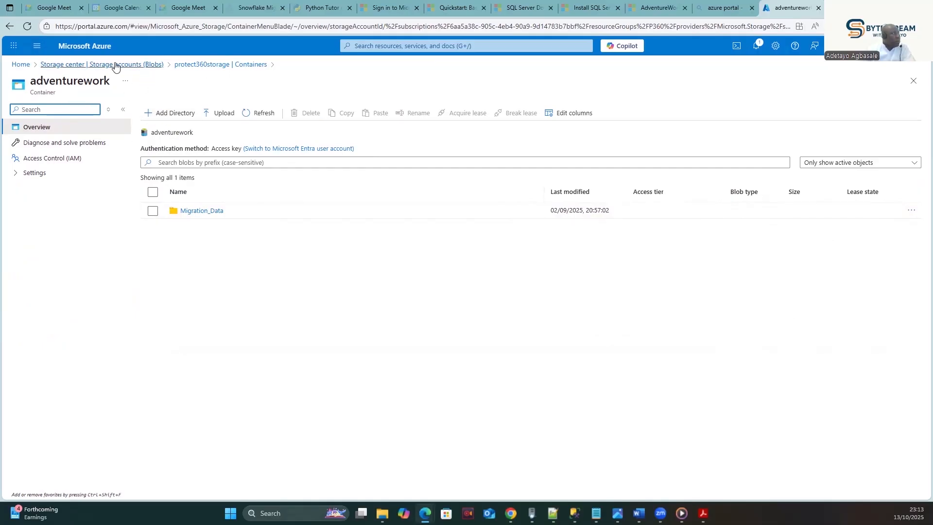
{"action": "left_click", "coordinate": [143, 66]}
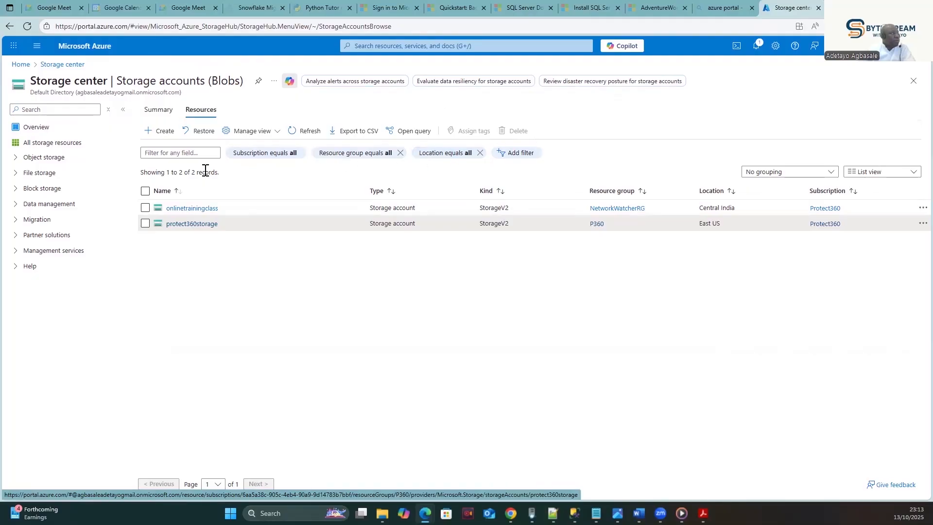
- Abandon creating another storage account and open protect360storage's Containers page
{"action": "left_click", "coordinate": [151, 132]}
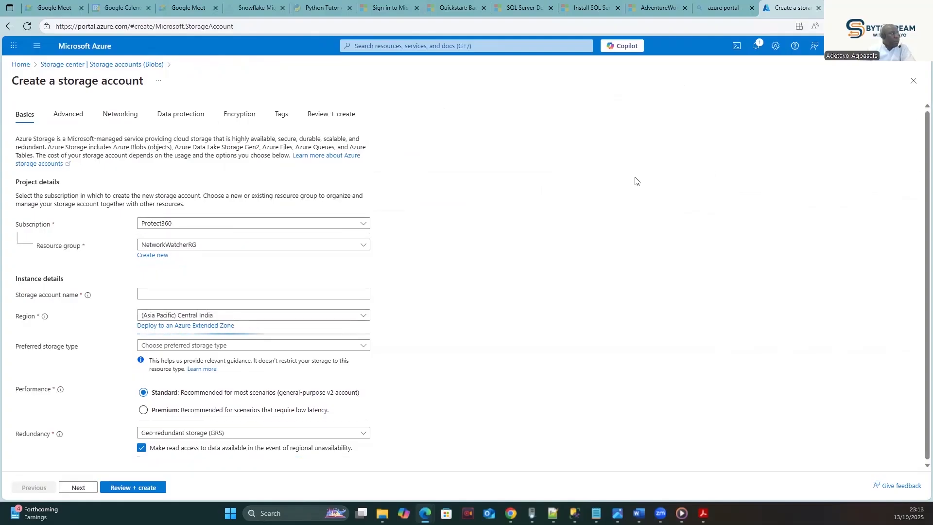
{"action": "left_click", "coordinate": [82, 70]}
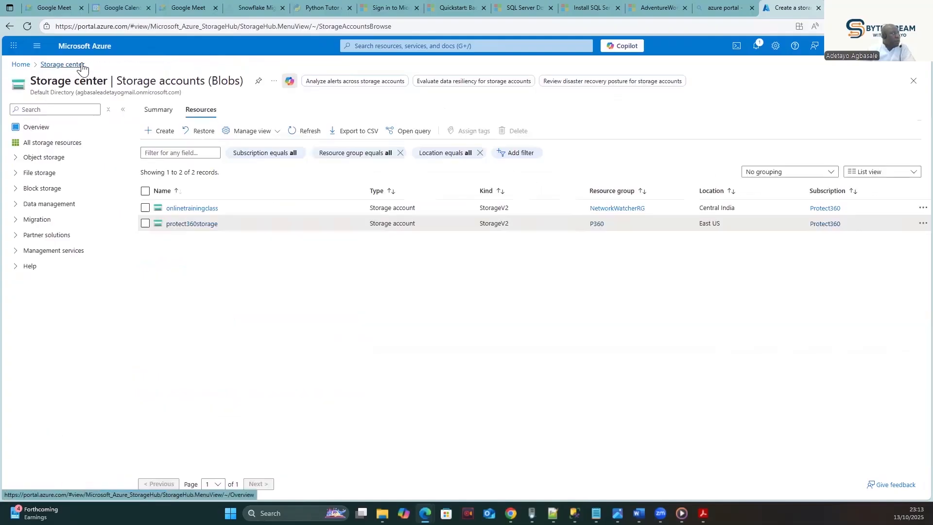
{"action": "left_click", "coordinate": [187, 225]}
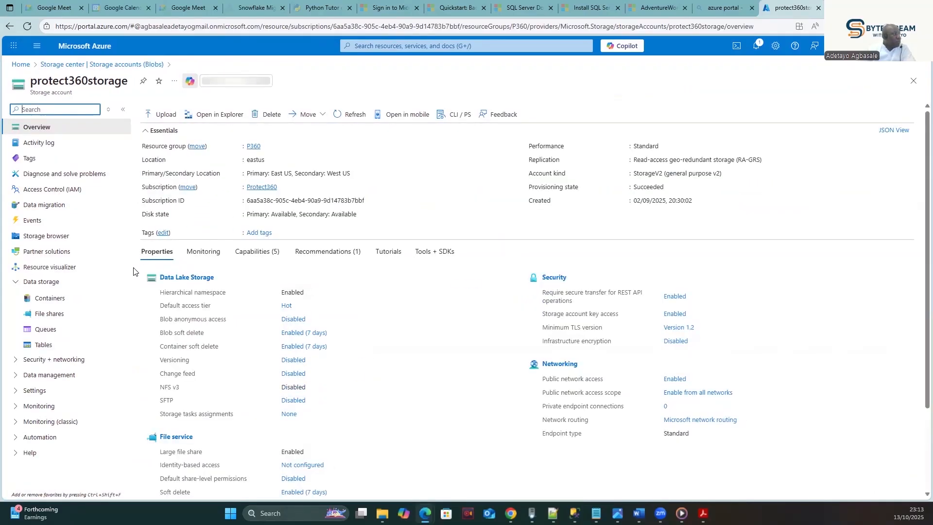
{"action": "left_click", "coordinate": [52, 298]}
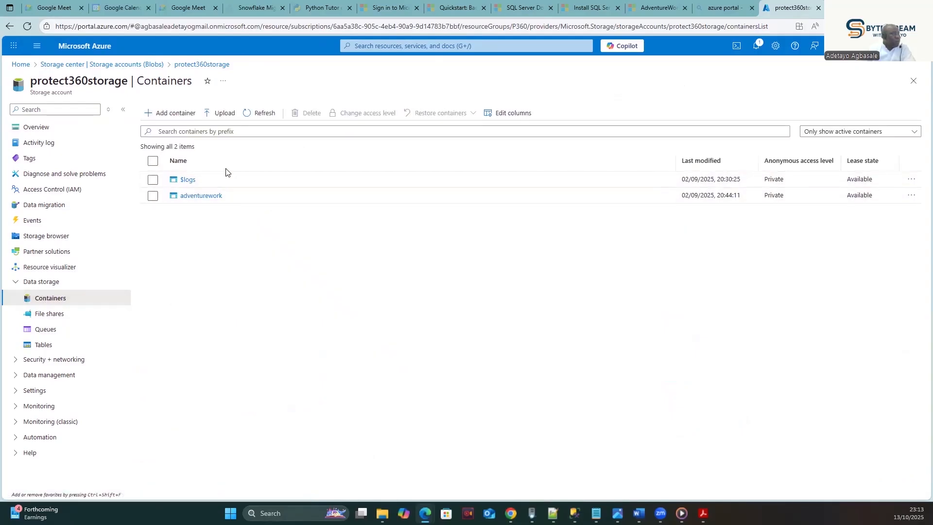
- Start adding a new container in protect360storage's Containers list
{"action": "left_click", "coordinate": [165, 115]}
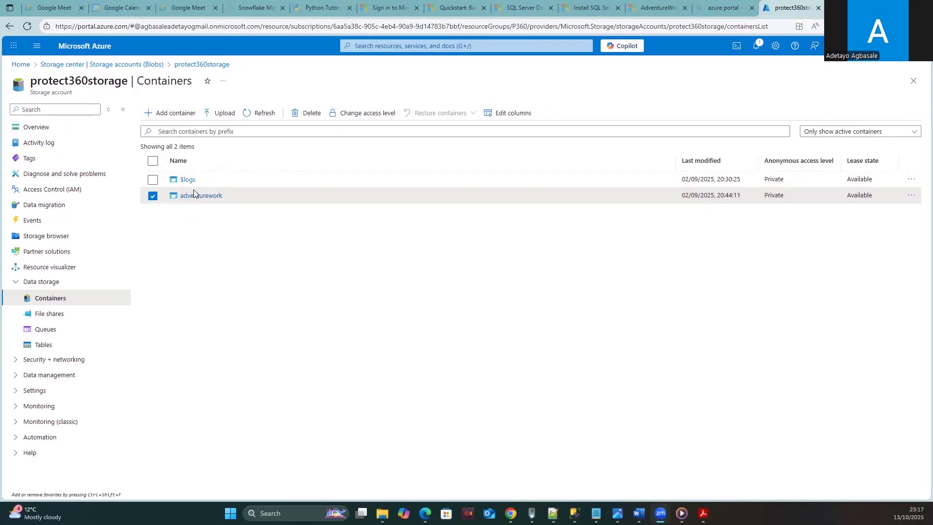
- Dismiss the New container panel and open adventurework to see its Migration_Data folder
{"action": "left_click", "coordinate": [164, 113]}
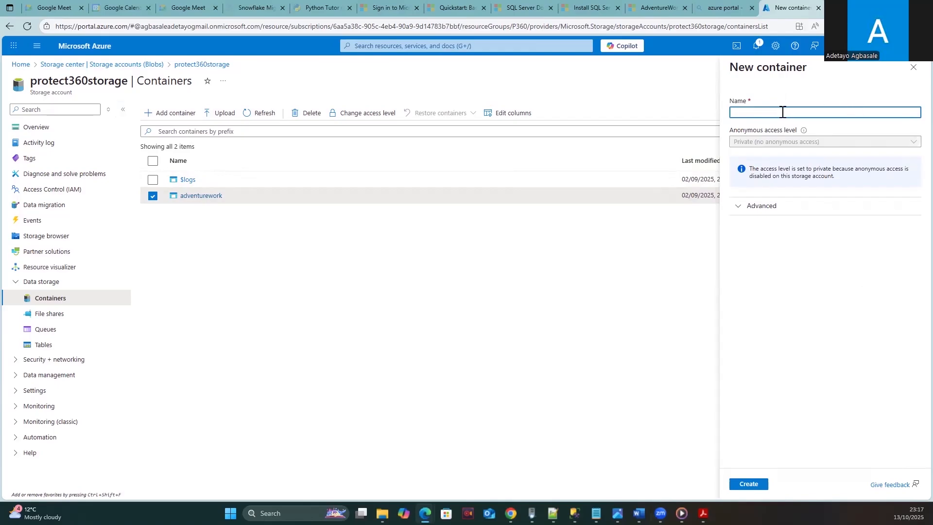
{"action": "left_click", "coordinate": [246, 242]}
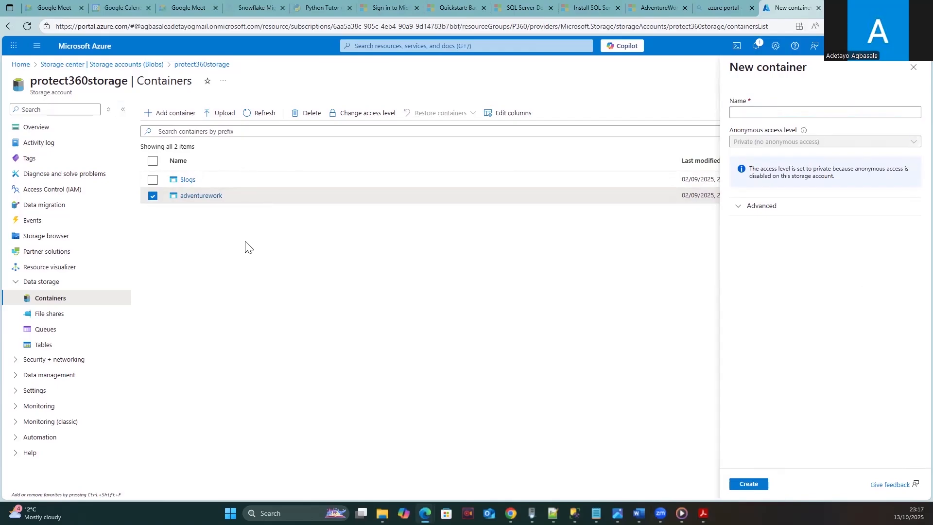
{"action": "left_click", "coordinate": [201, 195]}
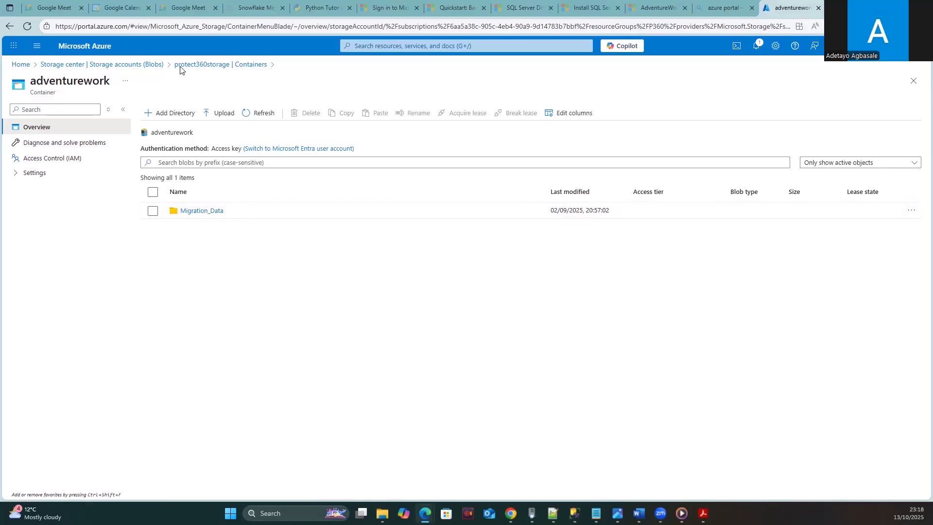
- Return to protect360storage's Containers list via the breadcrumb
{"action": "left_click", "coordinate": [199, 65]}
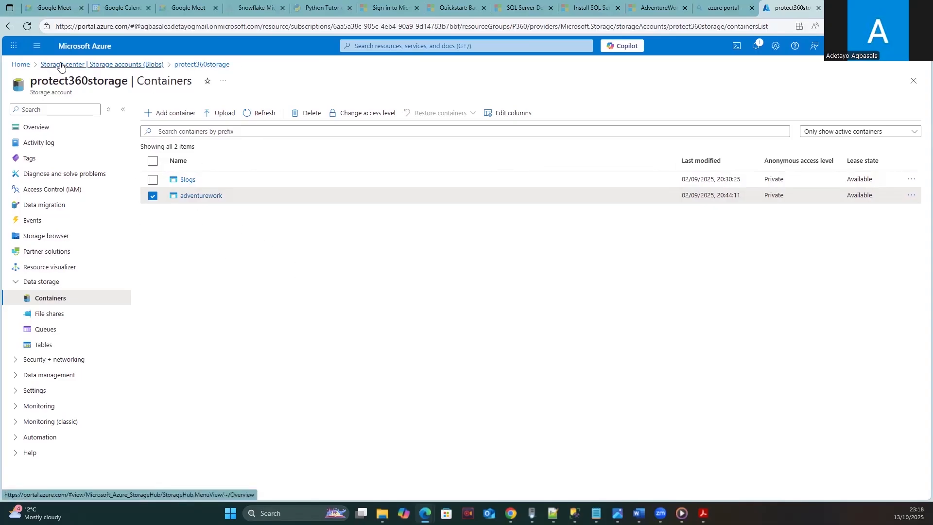
- Search the portal for 'data' and open the Data factories list
{"action": "left_click", "coordinate": [20, 64]}
{"action": "left_click", "coordinate": [420, 45]}
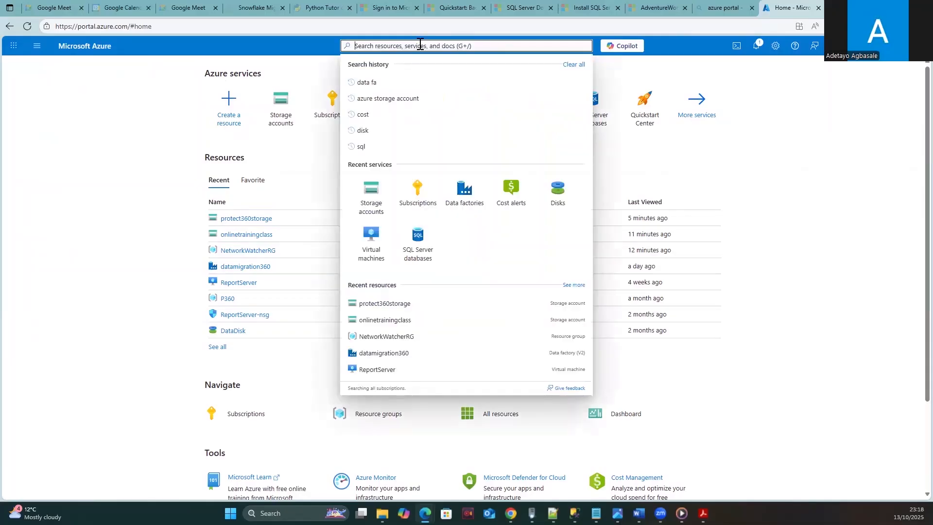
{"action": "type", "text": "data"}
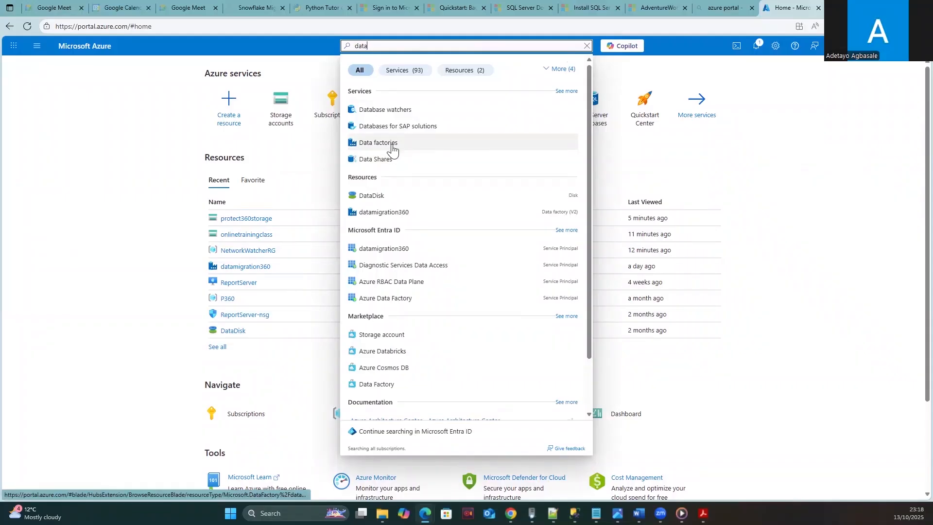
{"action": "left_click", "coordinate": [383, 145]}
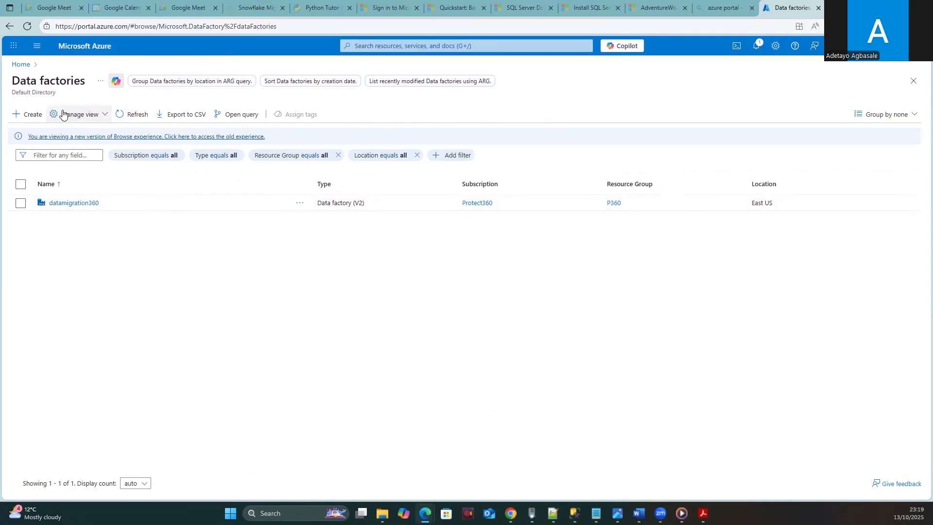
- Start creating a new data factory, then open and dismiss the portal search
{"action": "left_click", "coordinate": [32, 116]}
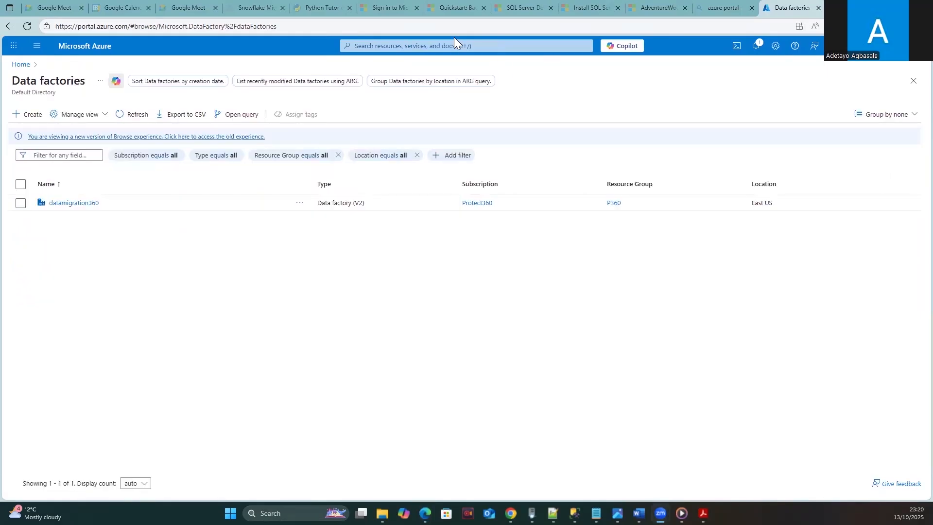
{"action": "left_click", "coordinate": [432, 48]}
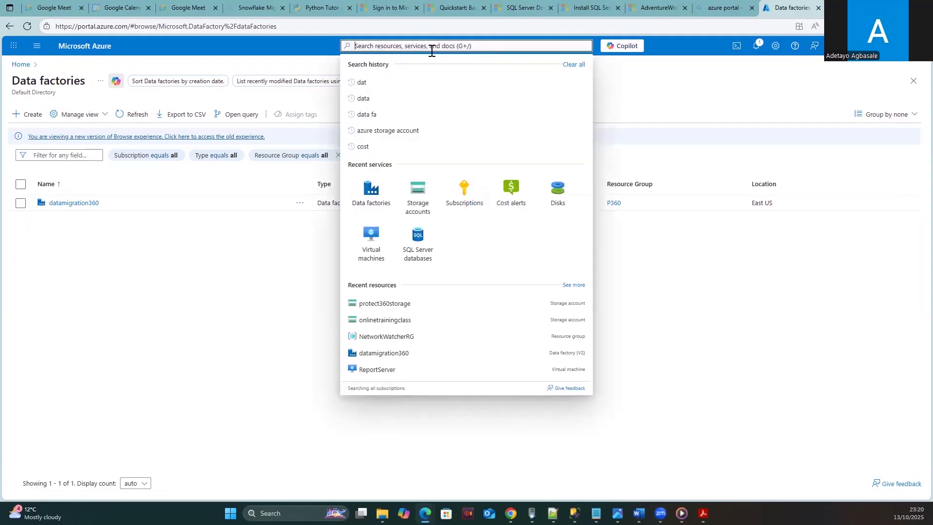
{"action": "left_click", "coordinate": [242, 326]}
{"action": "left_click", "coordinate": [26, 114]}
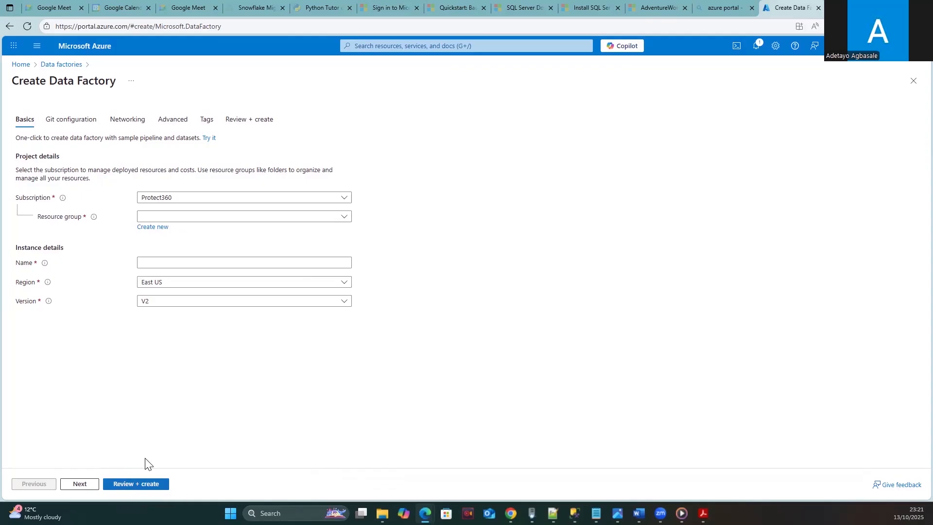
{"action": "left_click", "coordinate": [54, 65]}
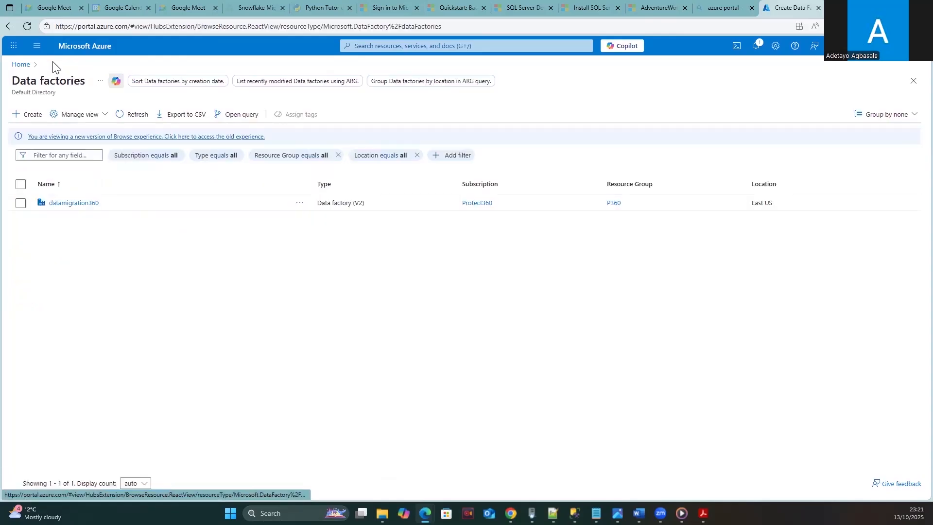
- Open the datamigration360 data factory's Overview page from the Data factories list
{"action": "left_click", "coordinate": [74, 203]}
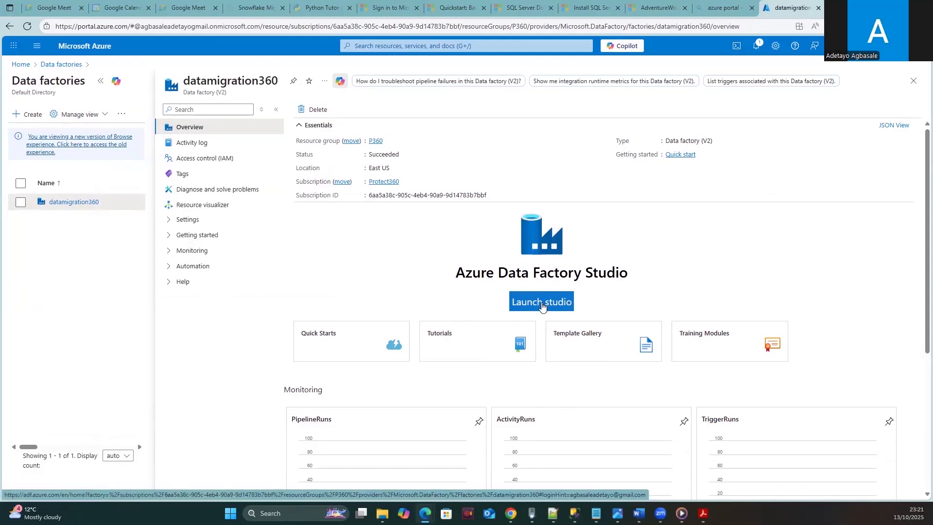
- Launch Data Factory Studio for datamigration360 and bring up the Author view's pipeline options
{"action": "left_click", "coordinate": [541, 302]}
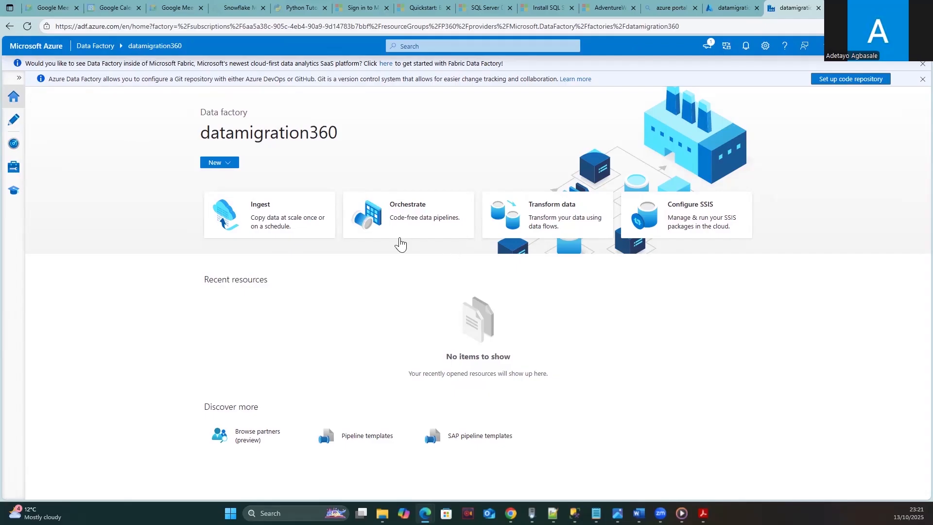
{"action": "left_click", "coordinate": [13, 122]}
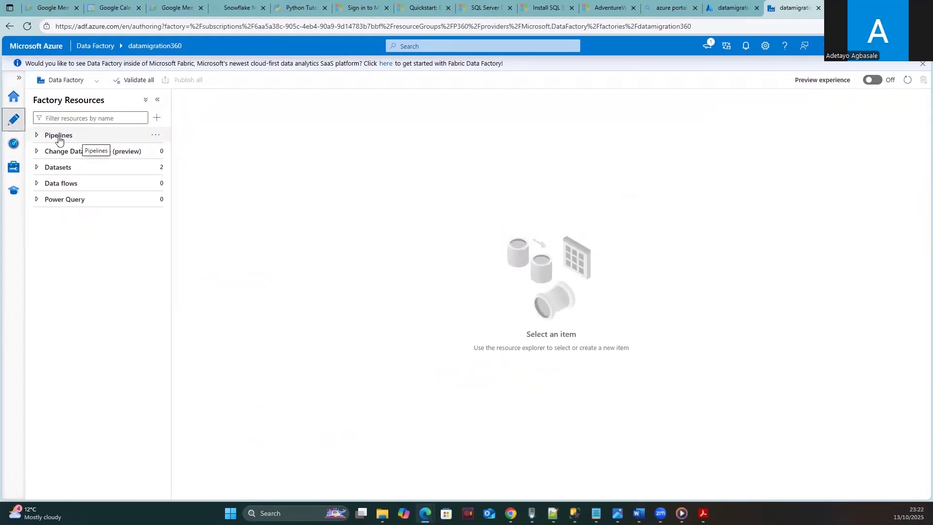
{"action": "left_click", "coordinate": [155, 138]}
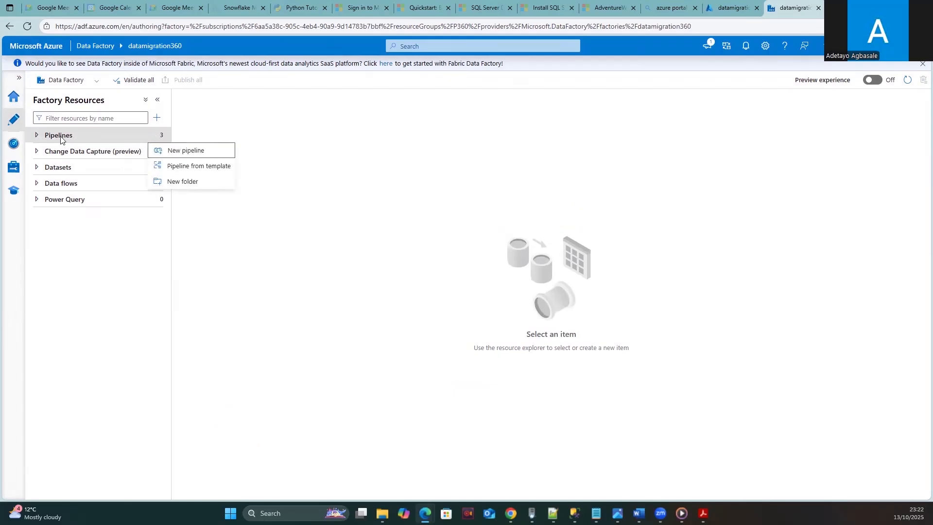
- Create a new pipeline and rename it from pipeline1 to 'dummy Pipeline'
{"action": "left_click", "coordinate": [184, 153]}
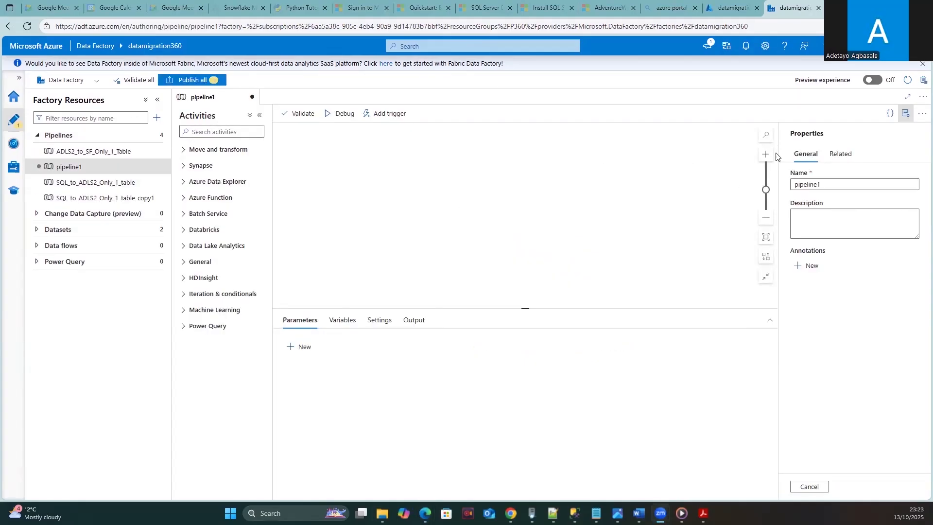
{"action": "left_click", "coordinate": [835, 185]}
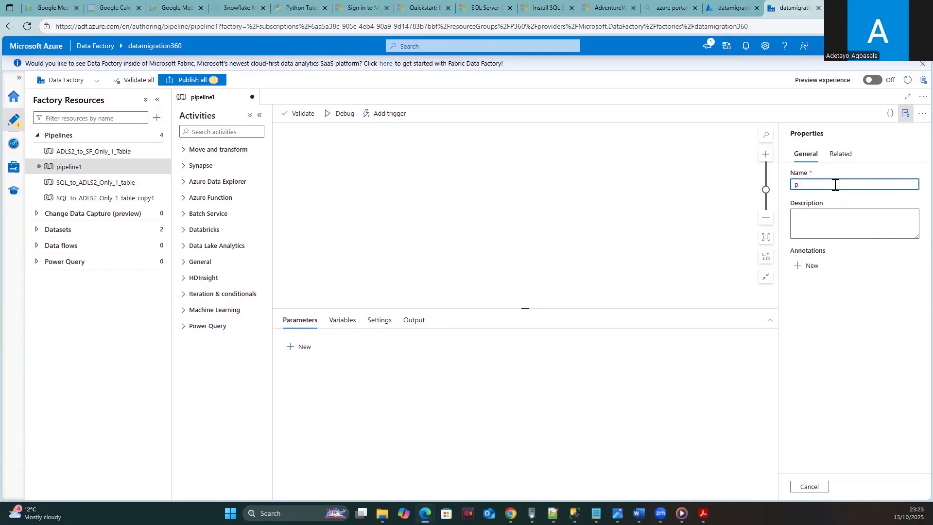
{"action": "type", "text": "dummy Pipeline"}
- Search activities for 'wait' and drop a Wait activity, Wait1, onto the canvas
{"action": "left_click", "coordinate": [199, 132]}
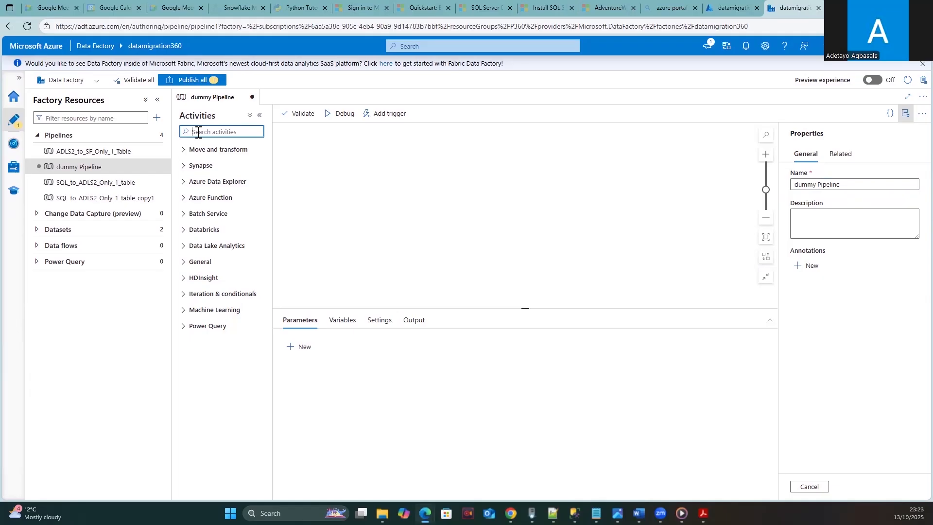
{"action": "type", "text": "wair"}
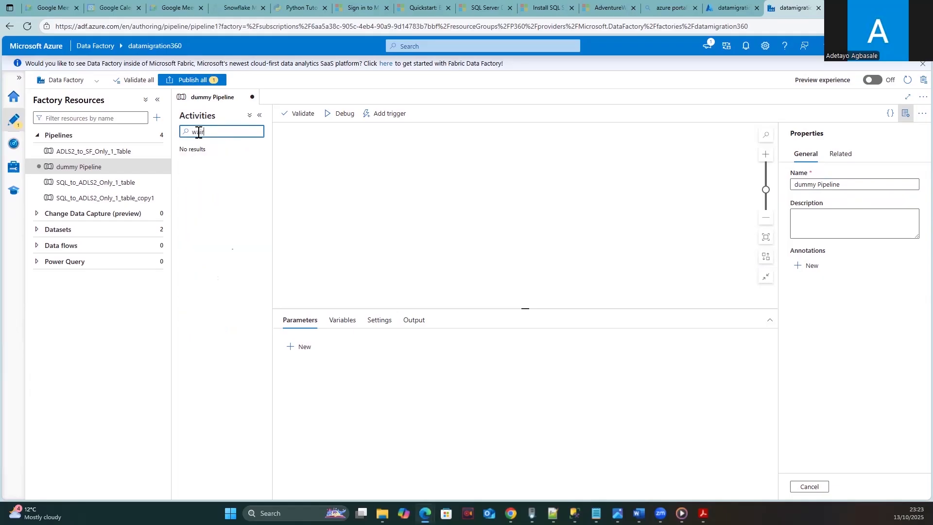
{"action": "key", "text": "BackSpace"}
{"action": "left_click_drag", "start_coordinate": [204, 170], "coordinate": [411, 175]}
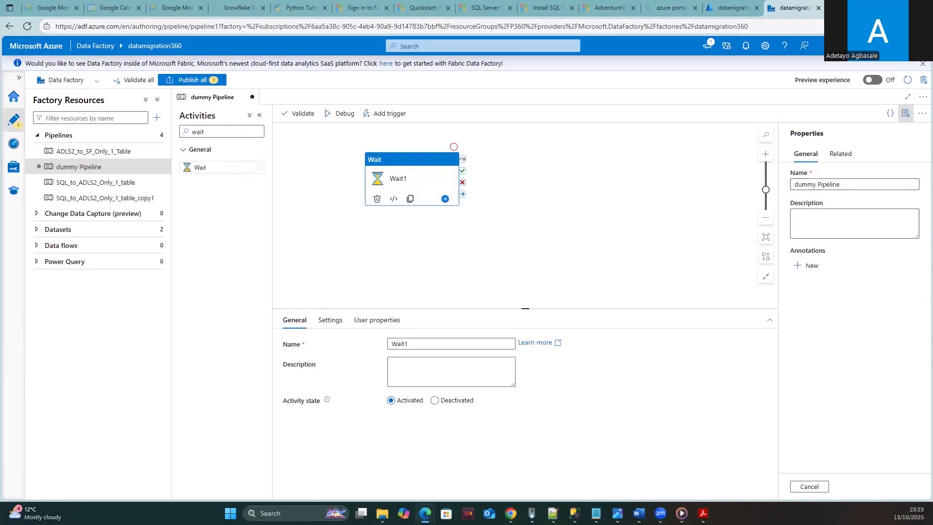
- Publish all pending changes, including dummy Pipeline with its Wait1 activity
{"action": "left_click", "coordinate": [194, 80]}
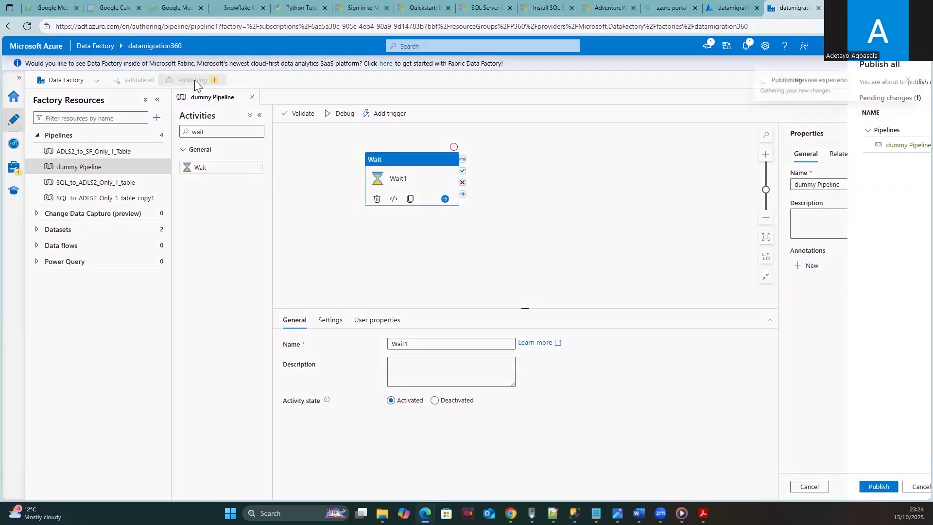
{"action": "left_click", "coordinate": [654, 486]}
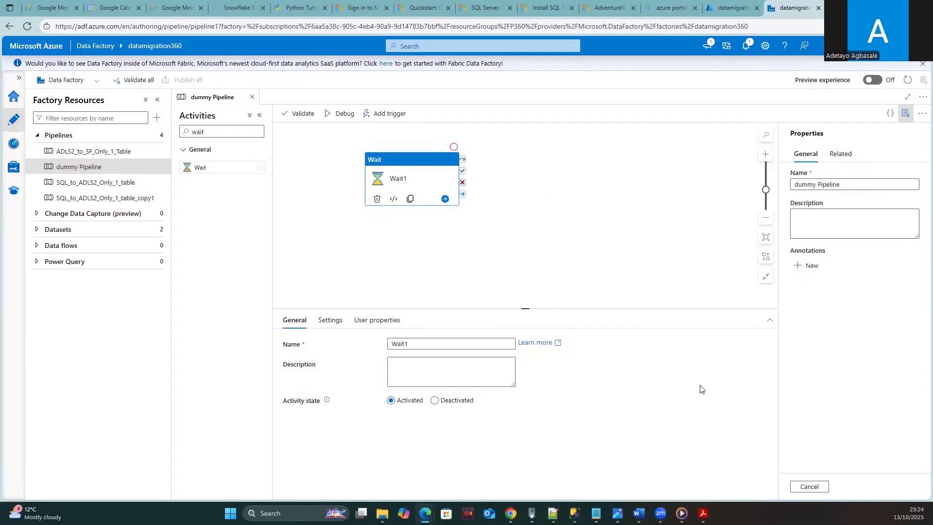
{"action": "left_click", "coordinate": [329, 321]}
{"action": "left_click", "coordinate": [307, 325]}
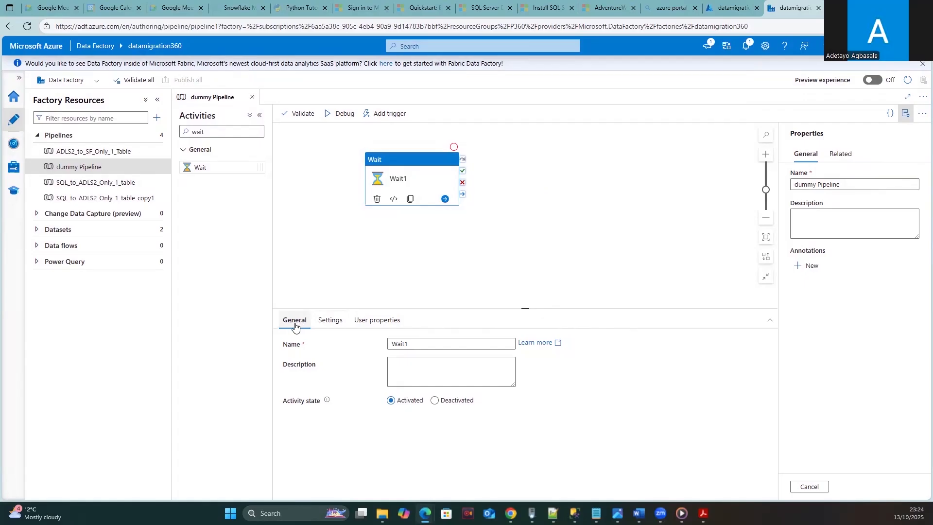
{"action": "left_click", "coordinate": [403, 158]}
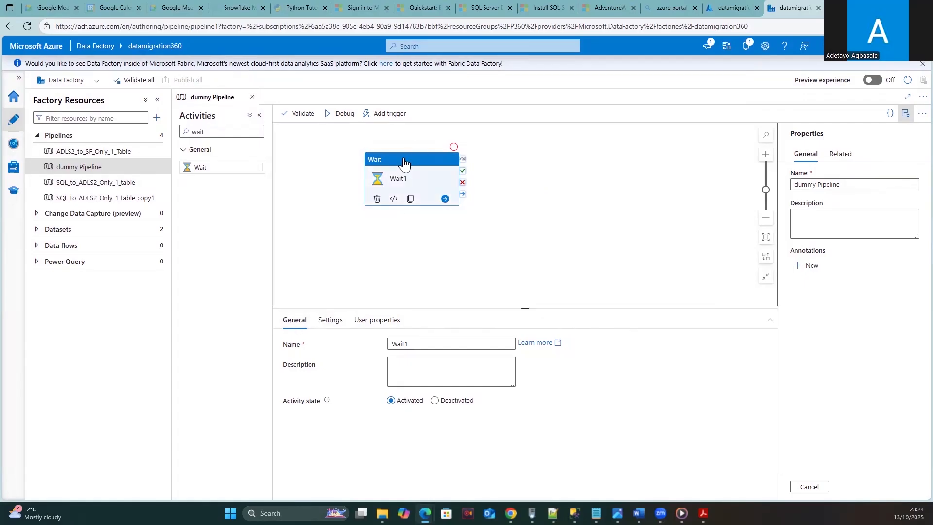
{"action": "left_click", "coordinate": [509, 200]}
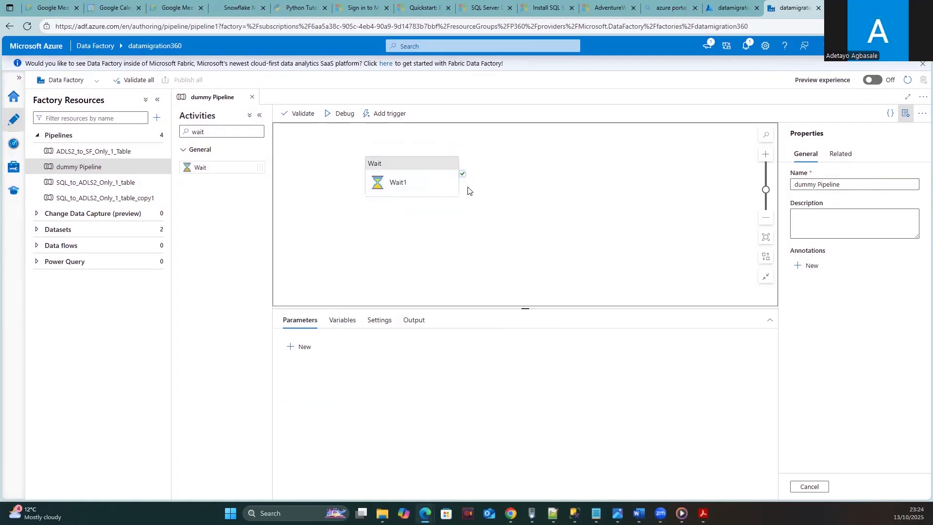
{"action": "left_click", "coordinate": [410, 164]}
{"action": "left_click", "coordinate": [325, 322]}
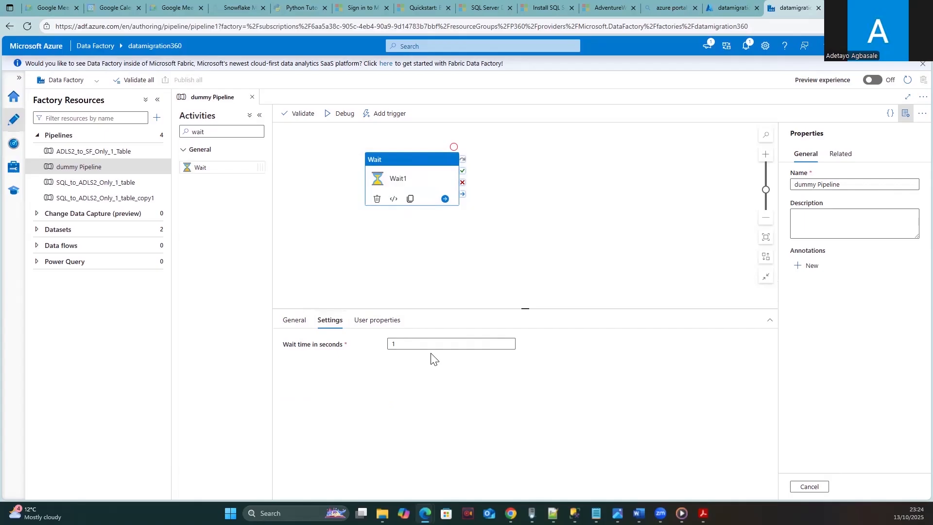
{"action": "left_click", "coordinate": [295, 322]}
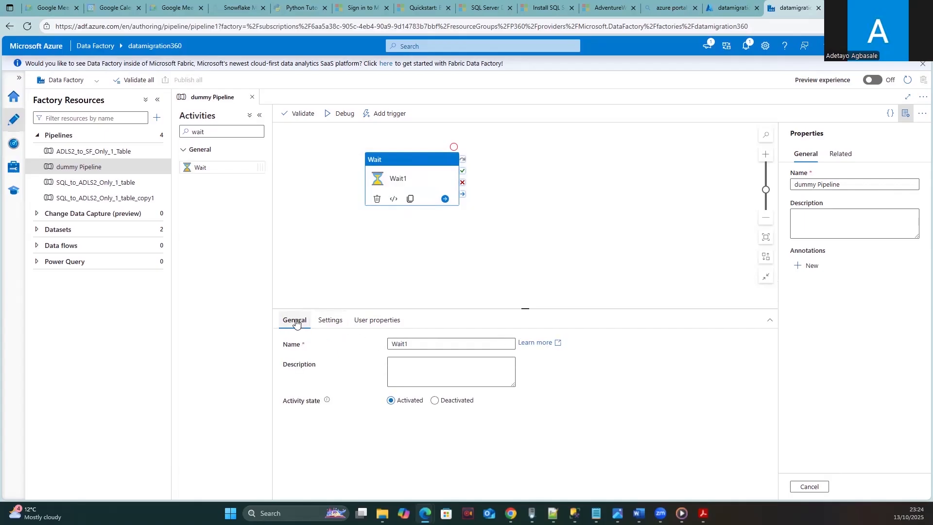
{"action": "left_click", "coordinate": [340, 323]}
{"action": "left_click", "coordinate": [354, 323]}
{"action": "left_click", "coordinate": [407, 166]}
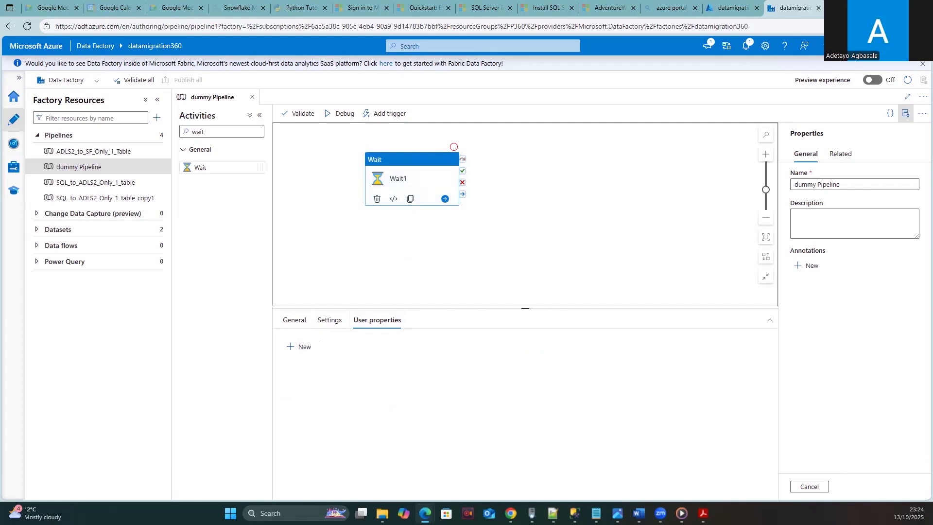
{"action": "left_click", "coordinate": [331, 321]}
{"action": "left_click", "coordinate": [400, 155]}
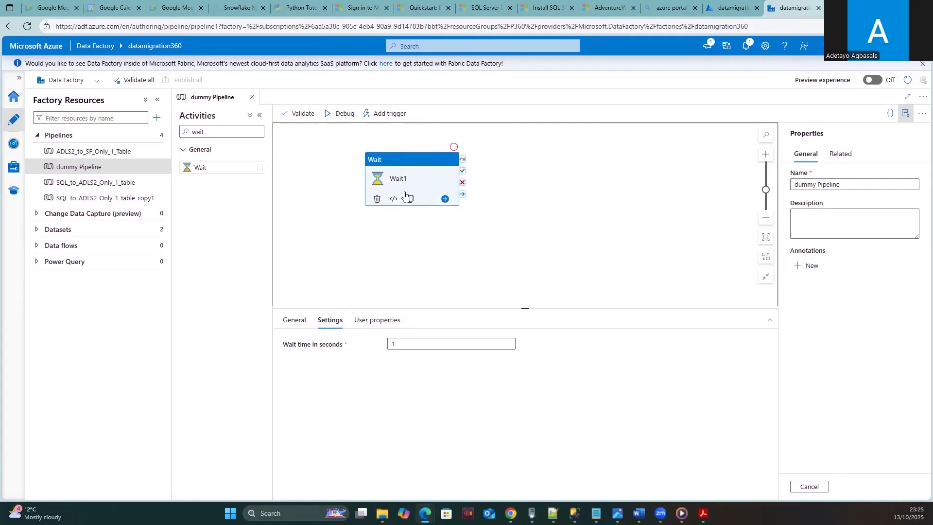
{"action": "left_click", "coordinate": [292, 322]}
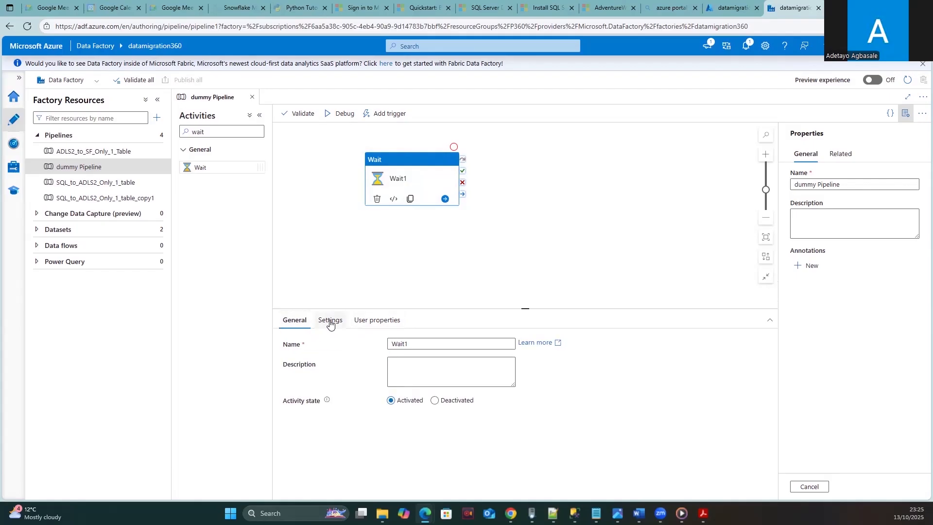
{"action": "left_click", "coordinate": [367, 324]}
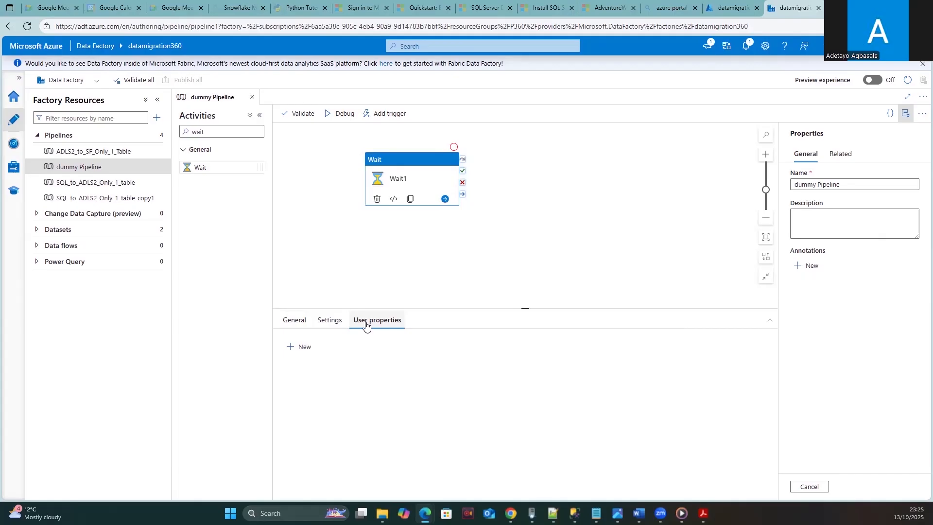
{"action": "left_click", "coordinate": [427, 283]}
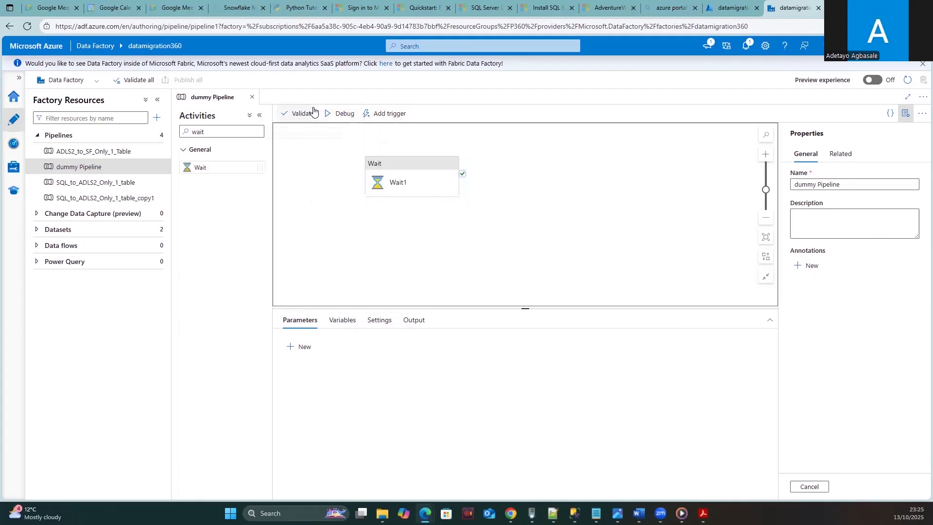
- Debug-run dummy Pipeline until it succeeds, then delete the Wait1 activity
{"action": "left_click", "coordinate": [332, 116]}
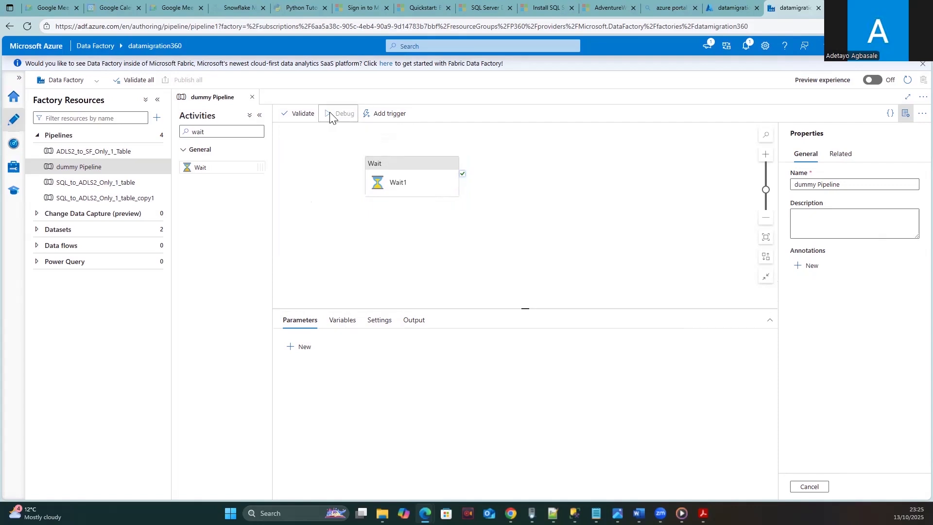
{"action": "left_click", "coordinate": [400, 170]}
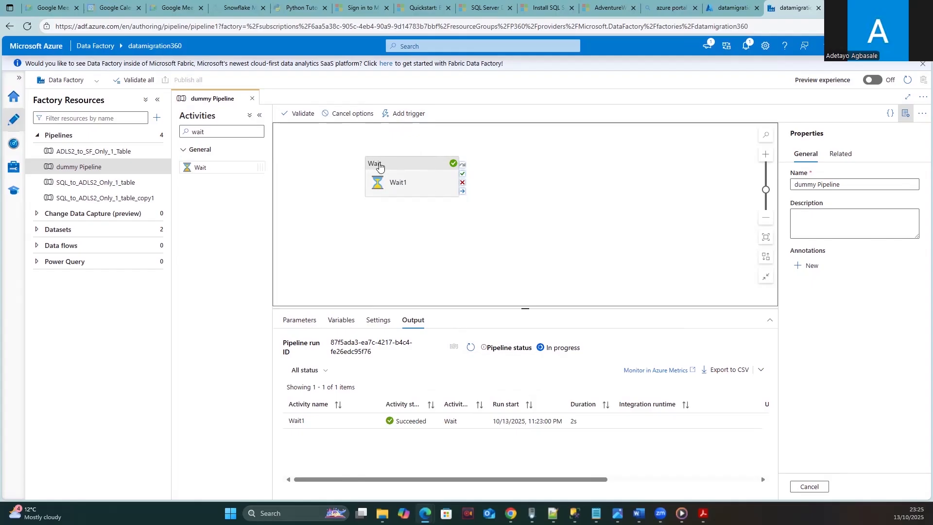
{"action": "left_click", "coordinate": [402, 165]}
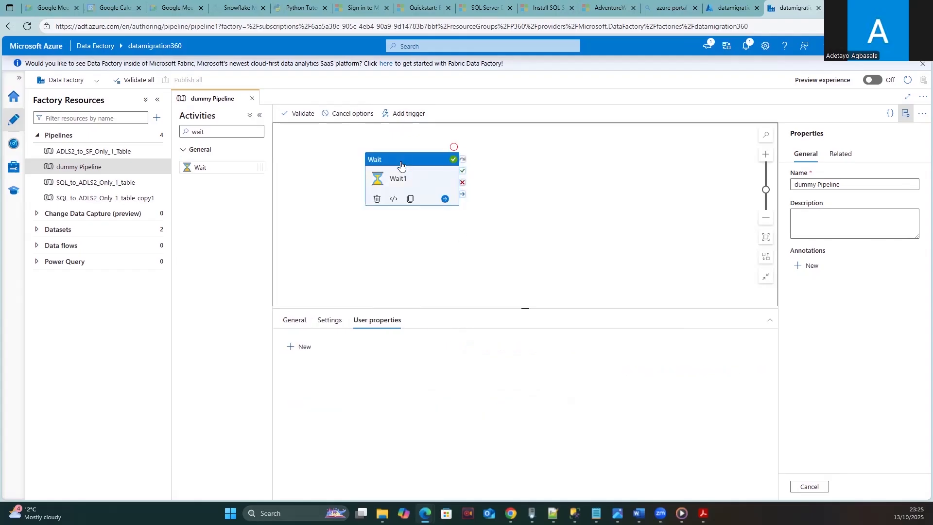
{"action": "left_click", "coordinate": [376, 199]}
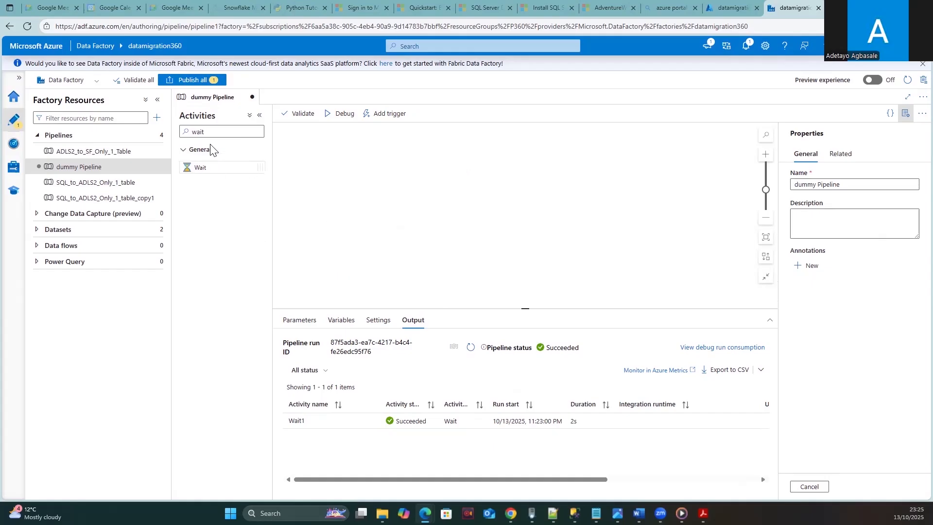
- Search activities for 'cop' and add a Copy data activity, Copy data1, to the canvas
{"action": "left_click", "coordinate": [224, 132]}
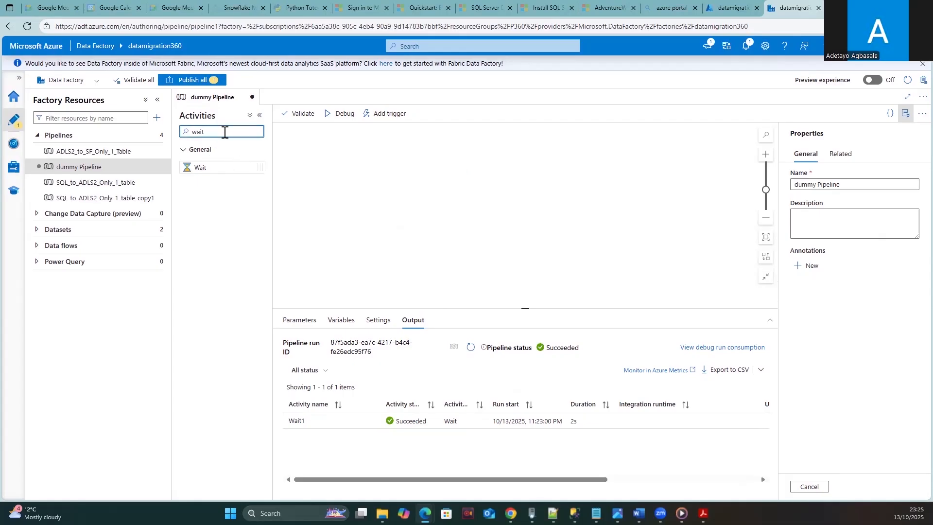
{"action": "key", "text": "BackSpace"}
{"action": "key", "text": "BackSpace"}
{"action": "type", "text": "cop"}
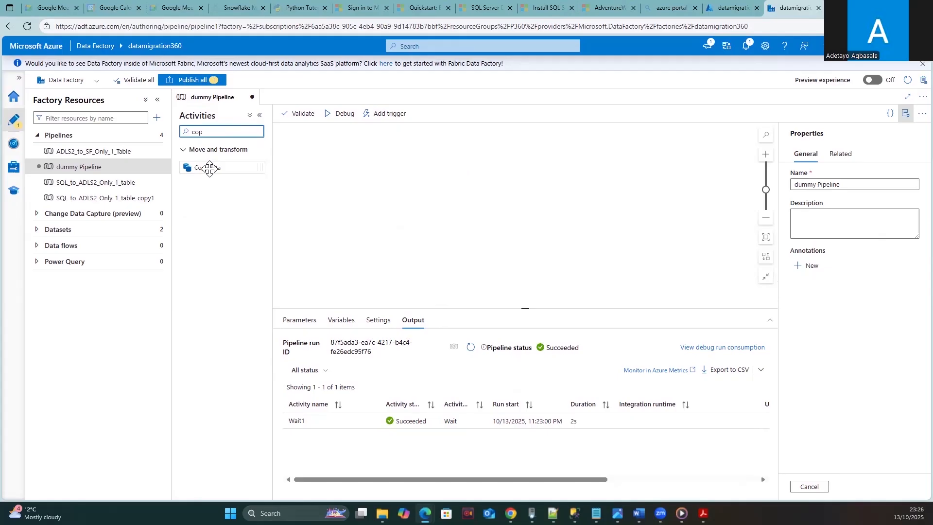
{"action": "left_click_drag", "start_coordinate": [209, 168], "coordinate": [479, 156]}
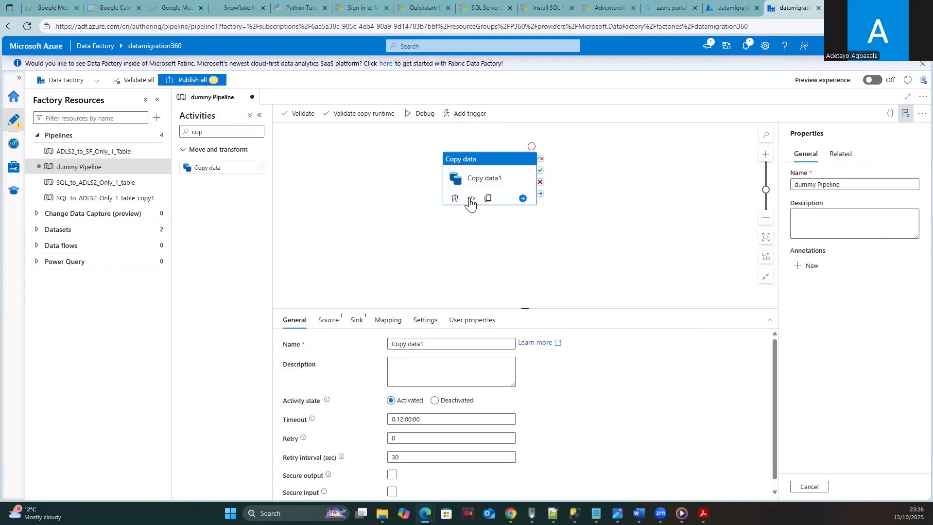
{"action": "left_click", "coordinate": [333, 324]}
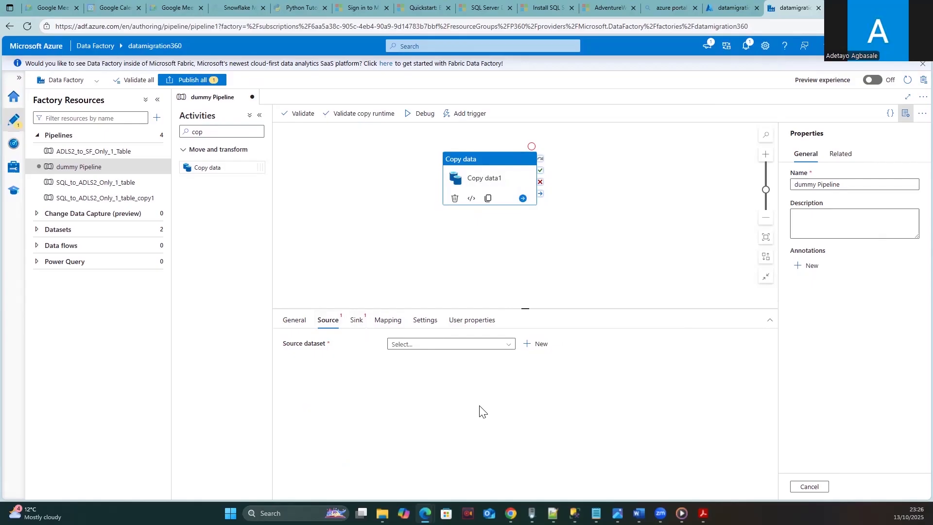
{"action": "left_click", "coordinate": [358, 325]}
{"action": "left_click", "coordinate": [430, 346]}
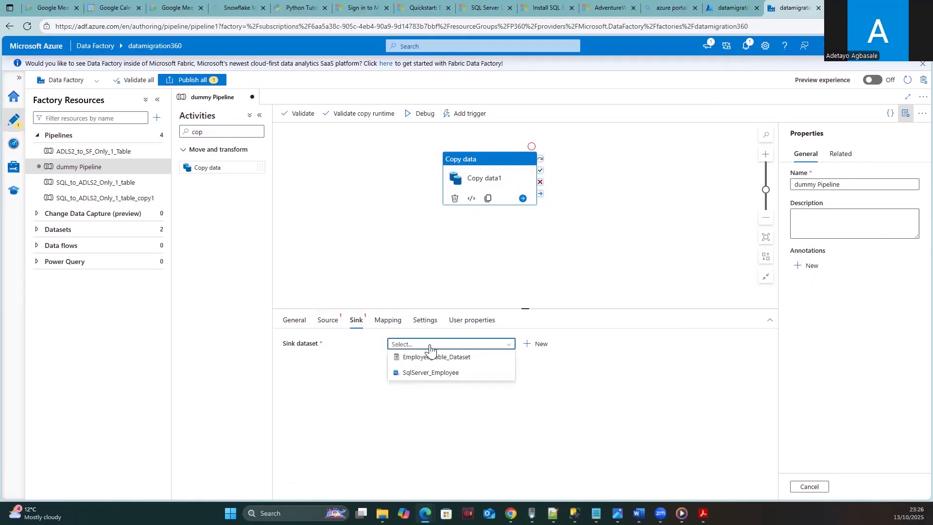
{"action": "left_click", "coordinate": [348, 360]}
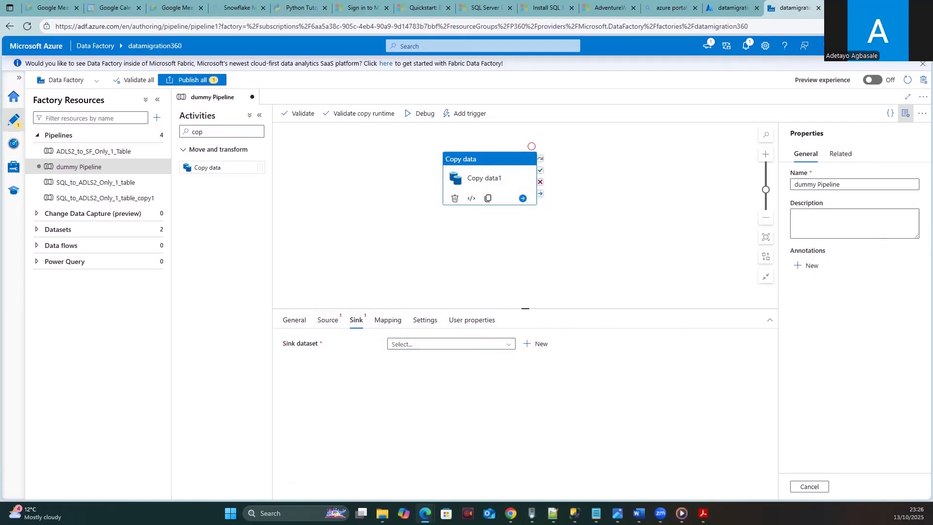
{"action": "left_click", "coordinate": [487, 160]}
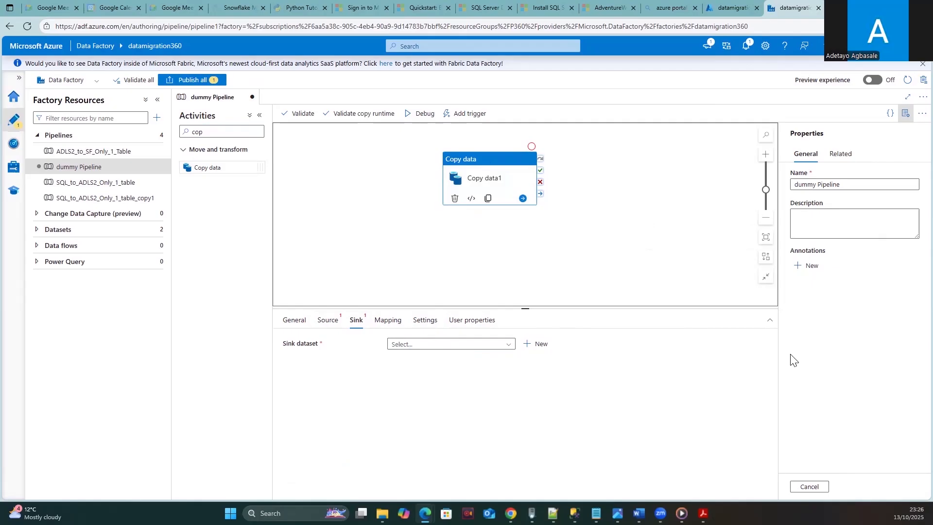
{"action": "left_click", "coordinate": [291, 322]}
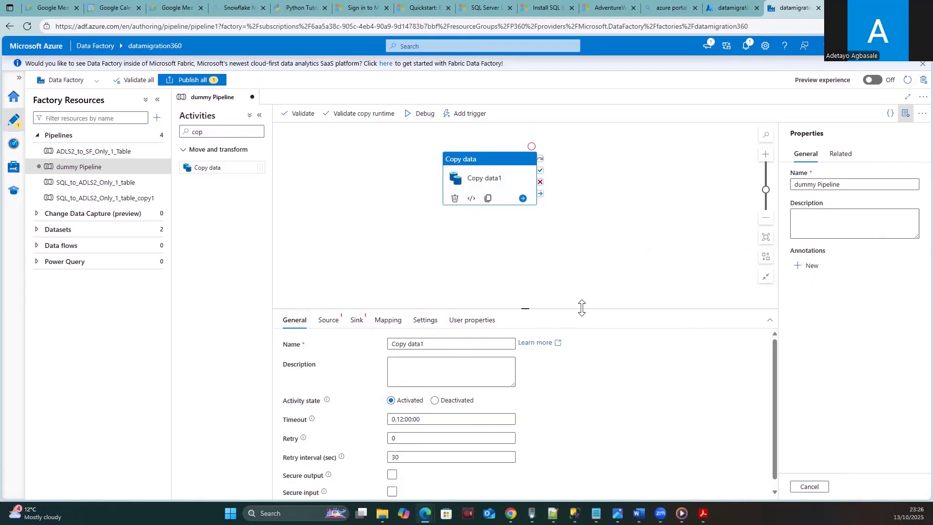
{"action": "left_click", "coordinate": [846, 184]}
- Rename the pipeline from 'dummy Pipeline' to 'MSSQL_ADF_1_Table'
{"action": "key", "text": "BackSpace"}
{"action": "key", "text": "BackSpace"}
{"action": "key", "text": "BackSpace"}
{"action": "key", "text": "BackSpace"}
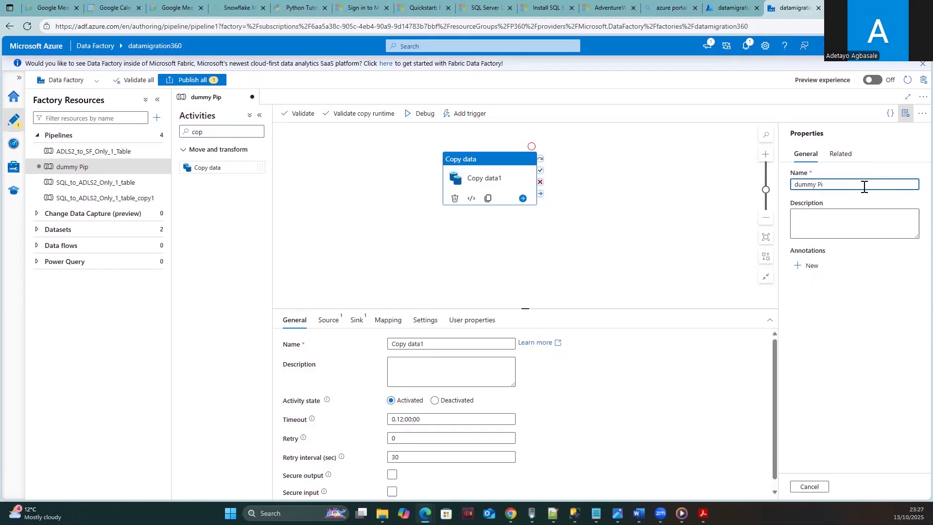
{"action": "key", "text": "BackSpace"}
{"action": "key", "text": "BackSpace"}
{"action": "key", "text": "BackSpace"}
{"action": "key", "text": "BackSpace"}
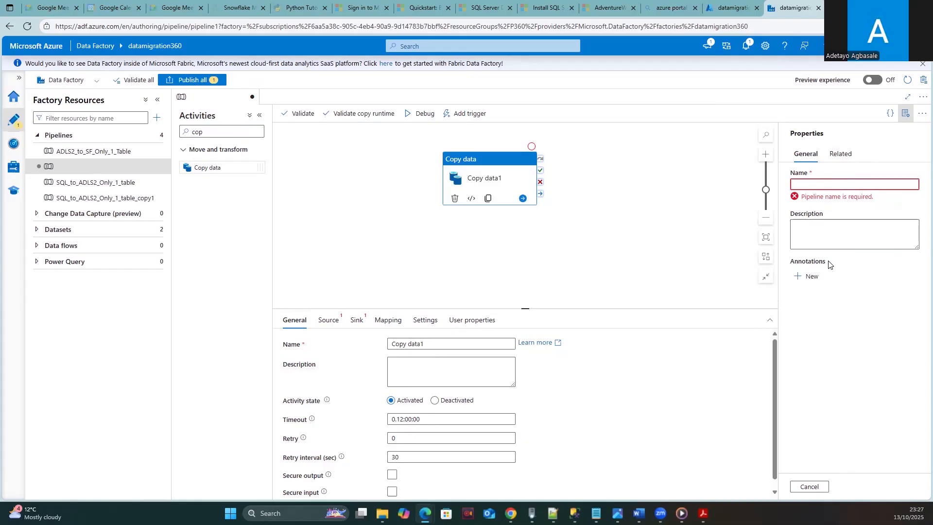
{"action": "type", "text": "MSQ"}
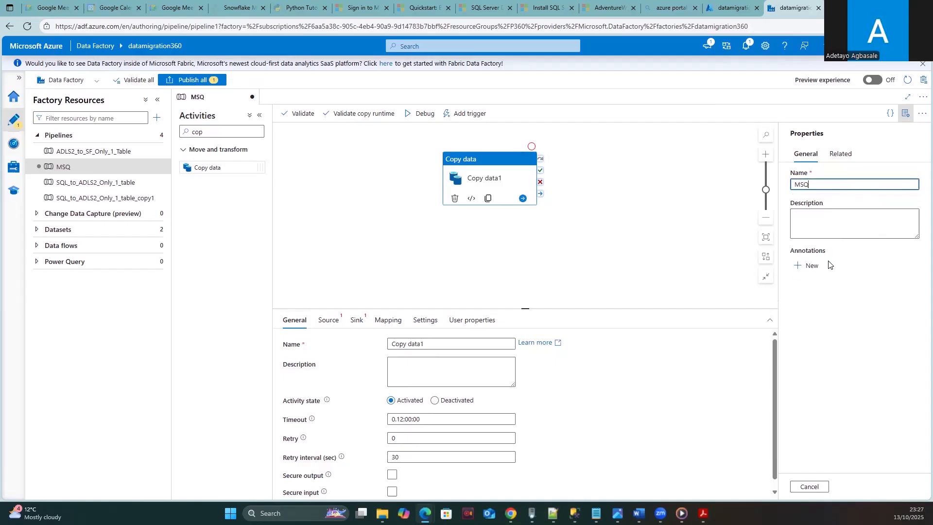
{"action": "key", "text": "BackSpace"}
{"action": "type", "text": "QL"}
{"action": "type", "text": "_ADF_1_Table"}
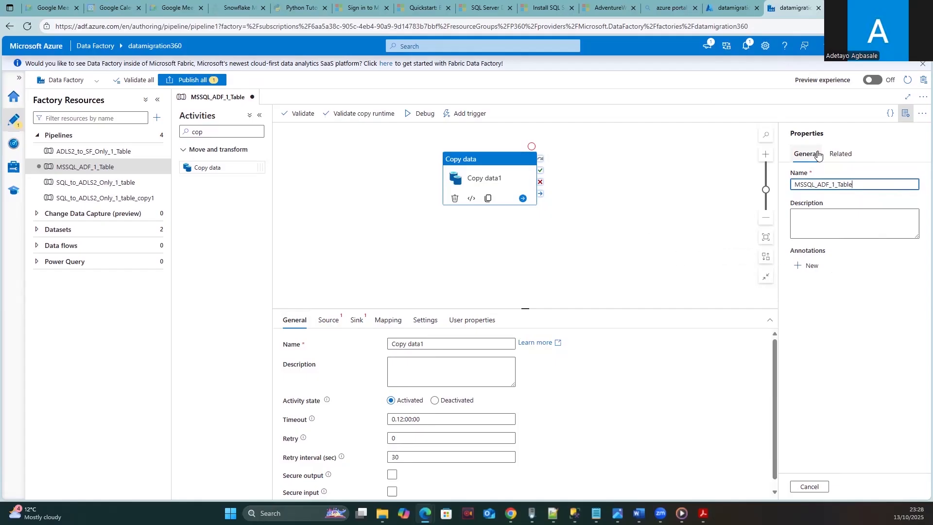
- Edit the pipeline name MSSQL_ADF_1_Table into 'Copy data from SQL to ADLs2'
{"action": "left_click", "coordinate": [796, 184]}
{"action": "type", "text": "Copy"}
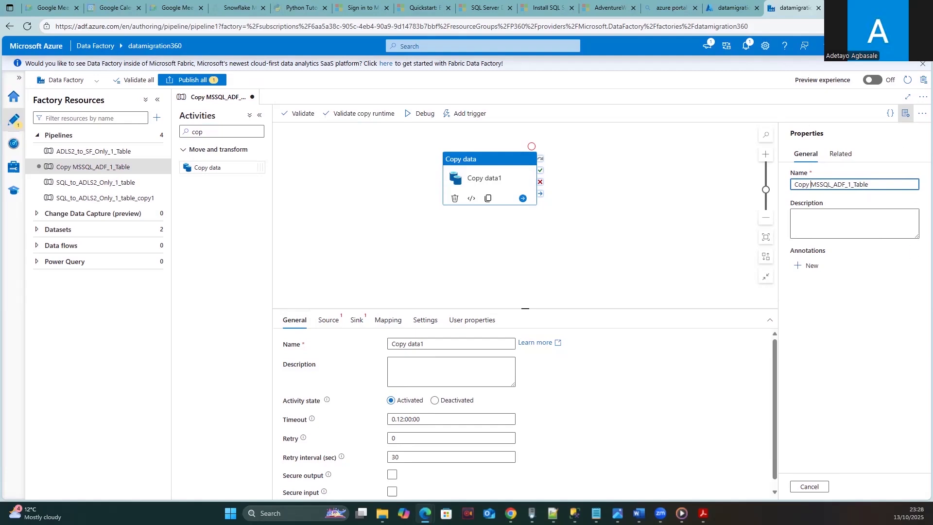
{"action": "type", "text": "data"}
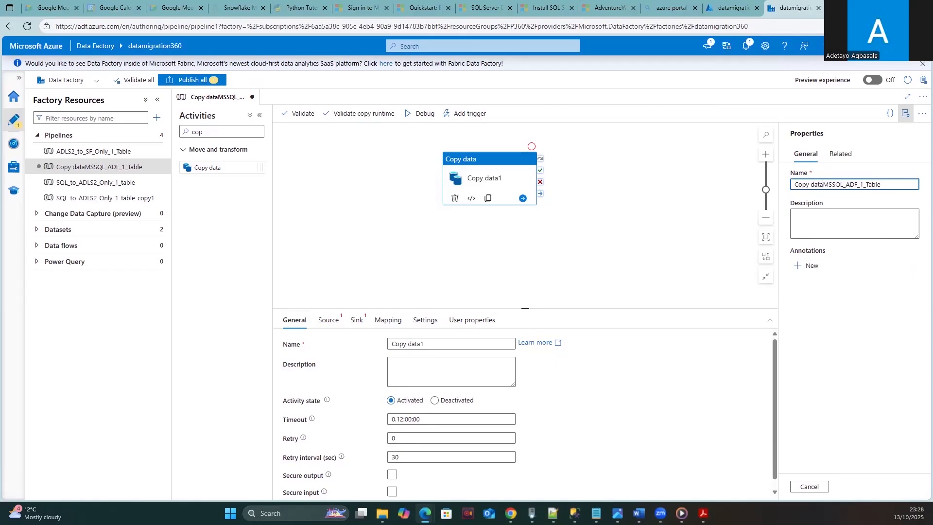
{"action": "type", "text": " from"}
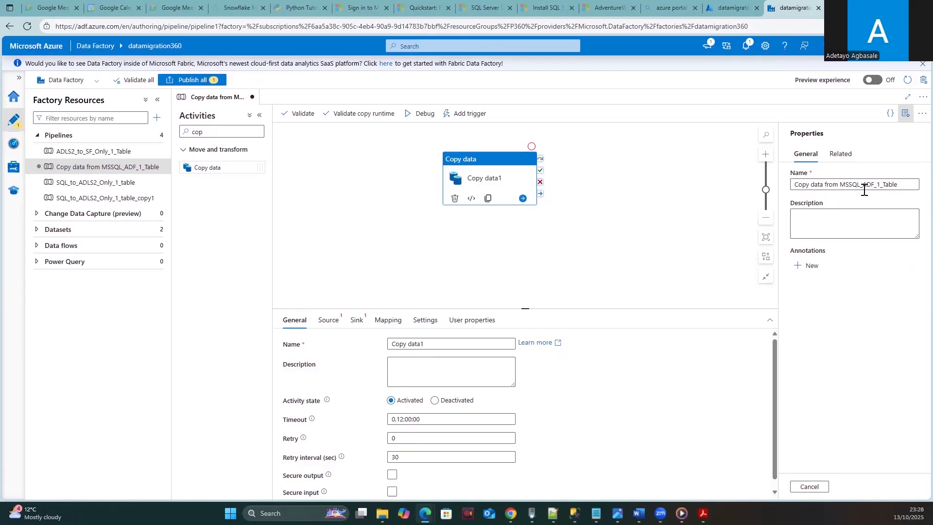
{"action": "left_click", "coordinate": [901, 185]}
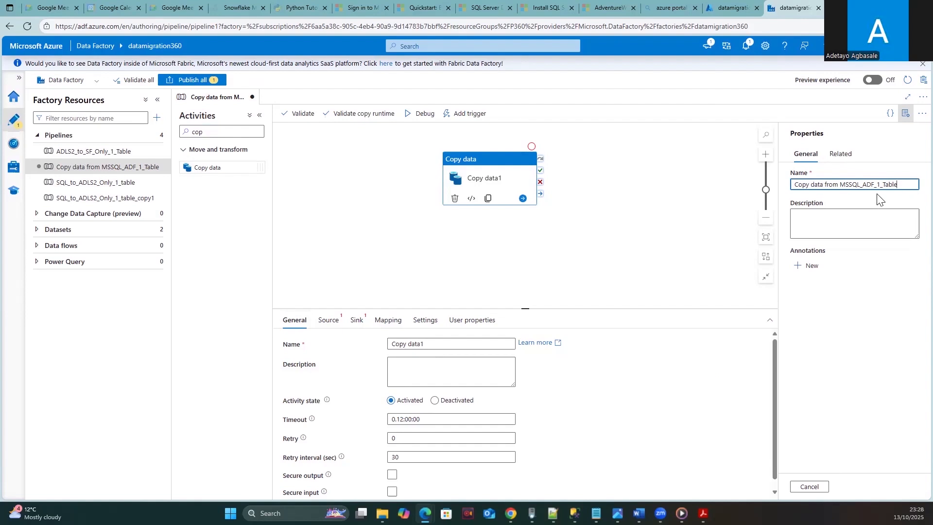
{"action": "key", "text": "BackSpace"}
{"action": "key", "text": "BackSpace"}
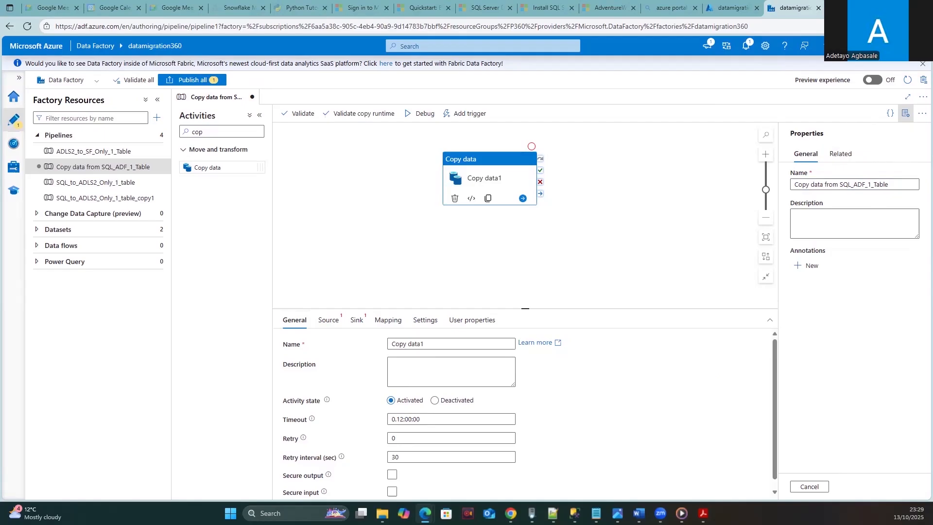
{"action": "left_click", "coordinate": [892, 183]}
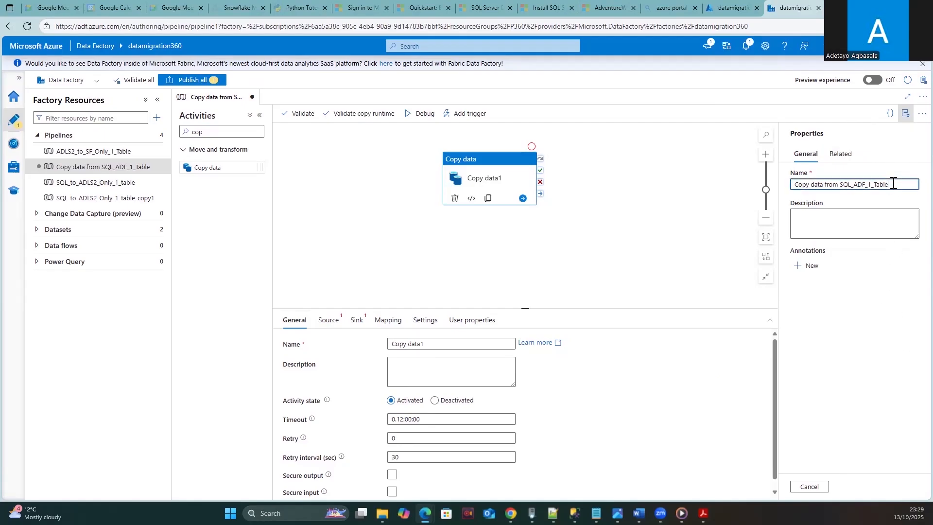
{"action": "key", "text": "BackSpace"}
{"action": "key", "text": "BackSpace"}
{"action": "key", "text": "BackSpace"}
{"action": "key", "text": "BackSpace"}
{"action": "key", "text": "BackSpace"}
{"action": "key", "text": "BackSpace"}
{"action": "key", "text": "BackSpace"}
{"action": "key", "text": "BackSpace"}
{"action": "type", "text": "to"}
{"action": "type", "text": " D"}
{"action": "type", "text": "A"}
- Name the Copy data activity 'Copy data from SQL to ADLs2' by pasting the pipeline name
{"action": "left_click", "coordinate": [330, 322]}
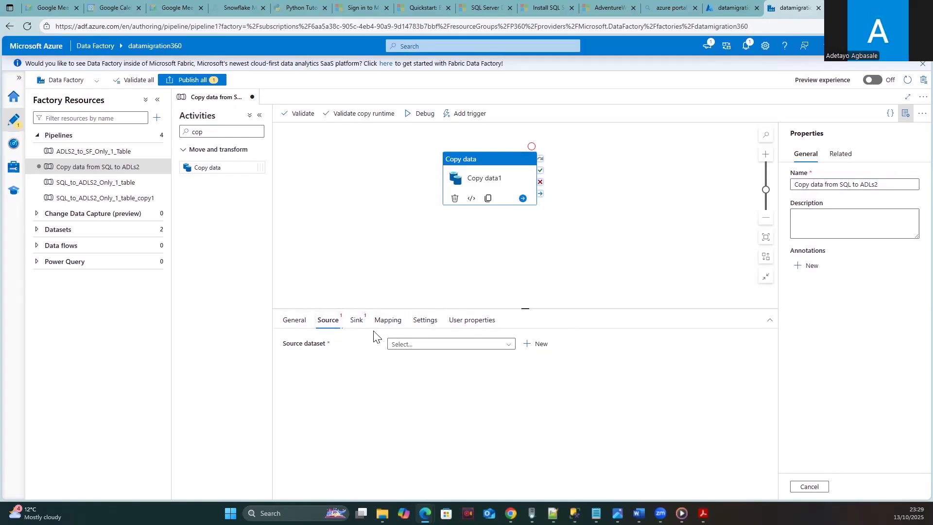
{"action": "left_click", "coordinate": [292, 325]}
{"action": "left_click", "coordinate": [882, 184]}
{"action": "triple_click", "coordinate": [837, 185]}
{"action": "key", "text": "ctrl+c"}
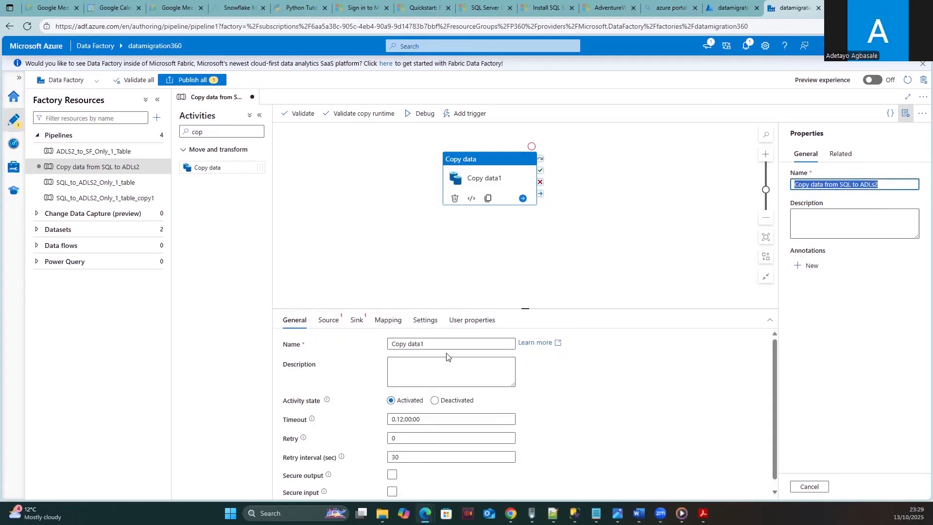
{"action": "triple_click", "coordinate": [430, 343]}
{"action": "key", "text": "ctrl+v"}
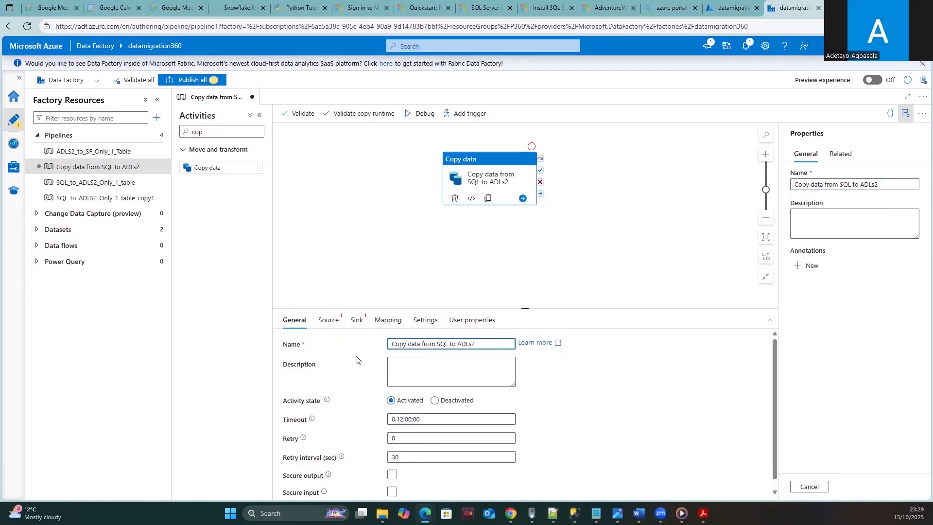
{"action": "left_click", "coordinate": [654, 372]}
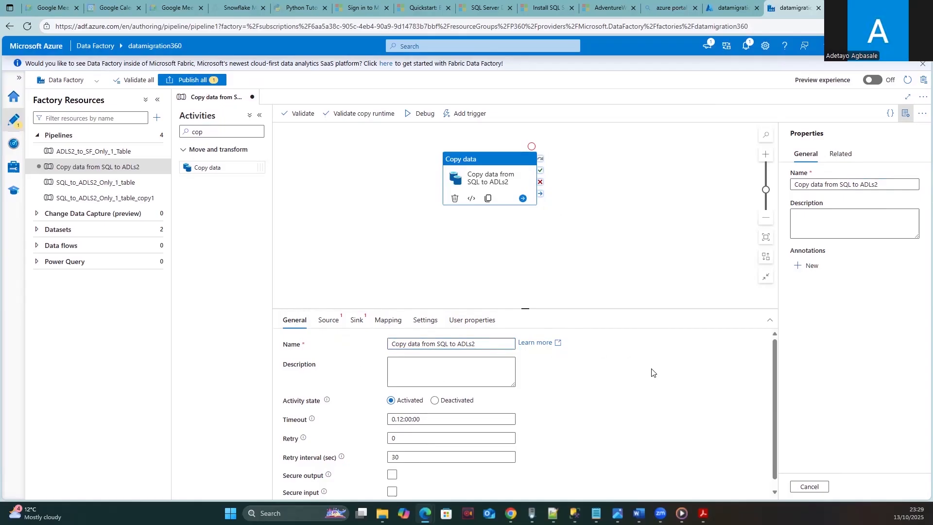
- Open the copy activity's Source settings and review the existing source datasets
{"action": "left_click", "coordinate": [327, 320]}
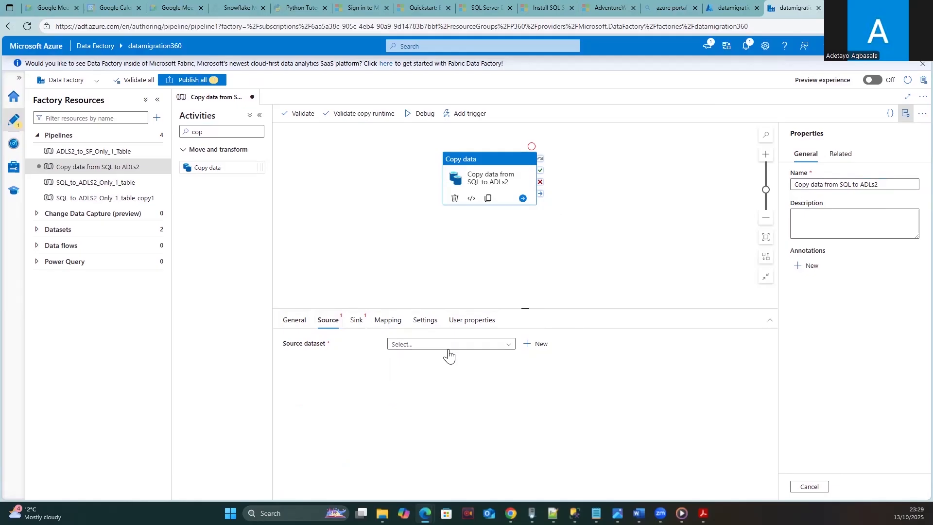
{"action": "left_click", "coordinate": [508, 345]}
{"action": "left_click", "coordinate": [486, 348]}
- Start a new source dataset, filter the data stores by 'sql', and pick SQL Server
{"action": "left_click", "coordinate": [530, 345]}
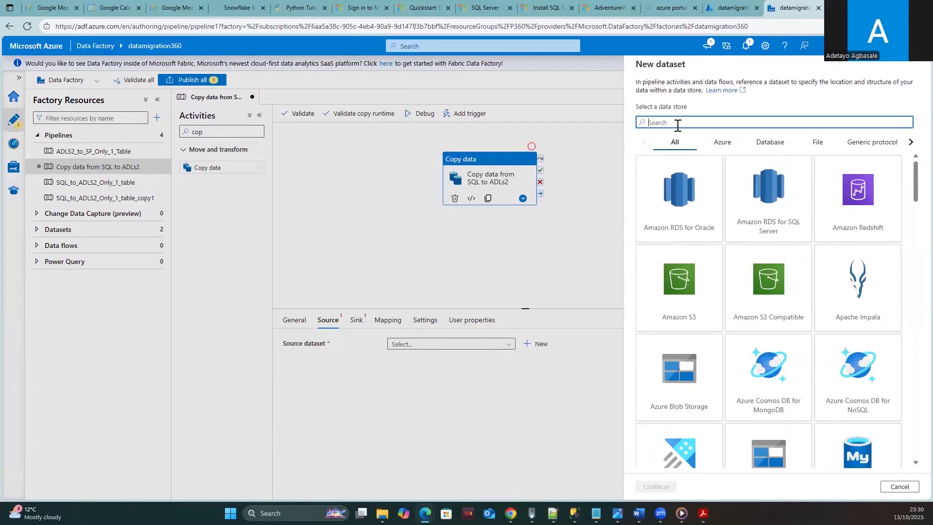
{"action": "type", "text": "sql"}
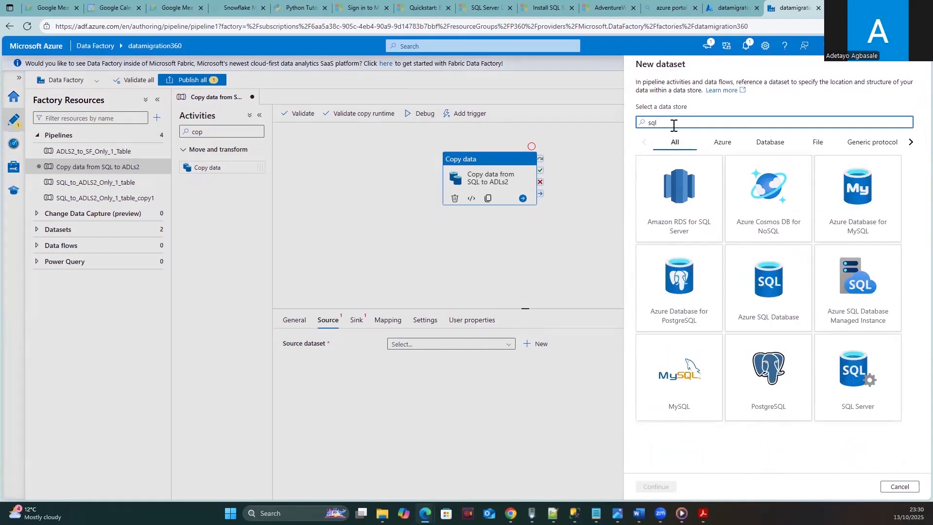
{"action": "left_click", "coordinate": [863, 378]}
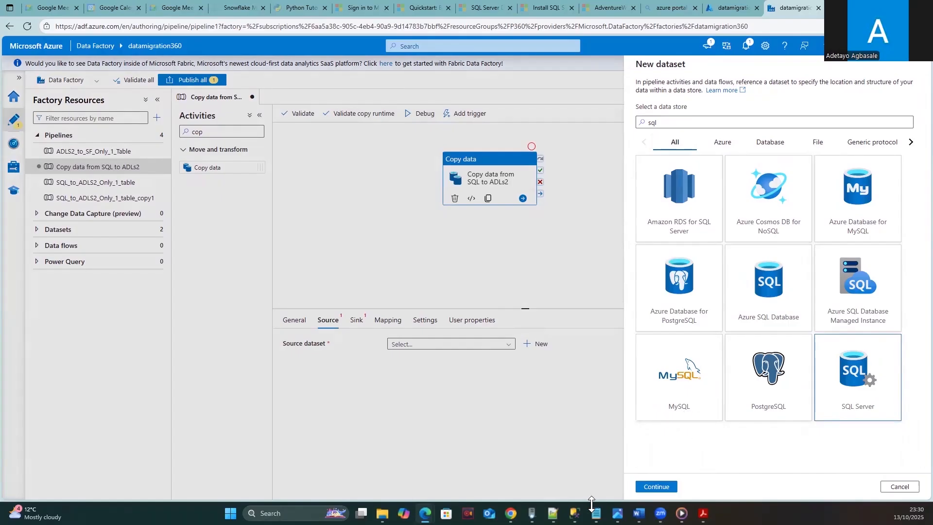
- Continue to dataset SqlServerTable1's properties and begin a new SQL Server linked service
{"action": "left_click", "coordinate": [656, 486]}
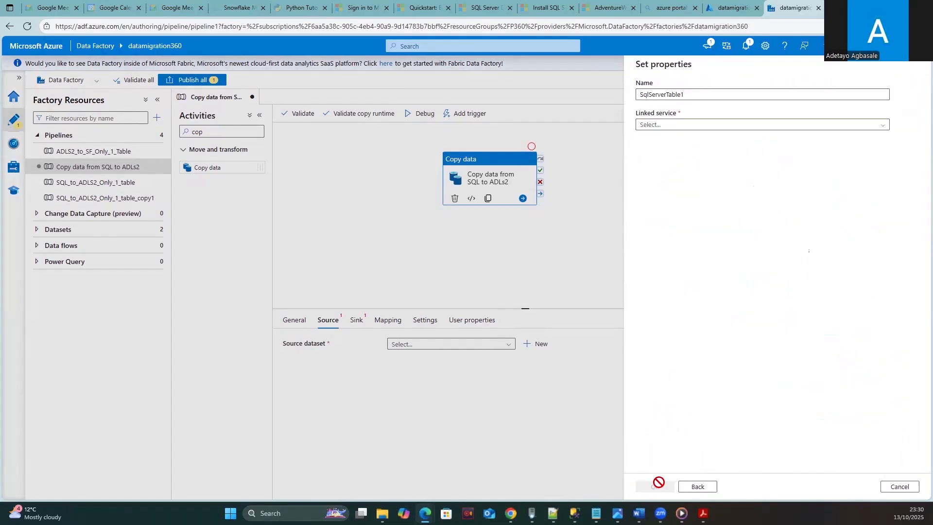
{"action": "left_click", "coordinate": [880, 127]}
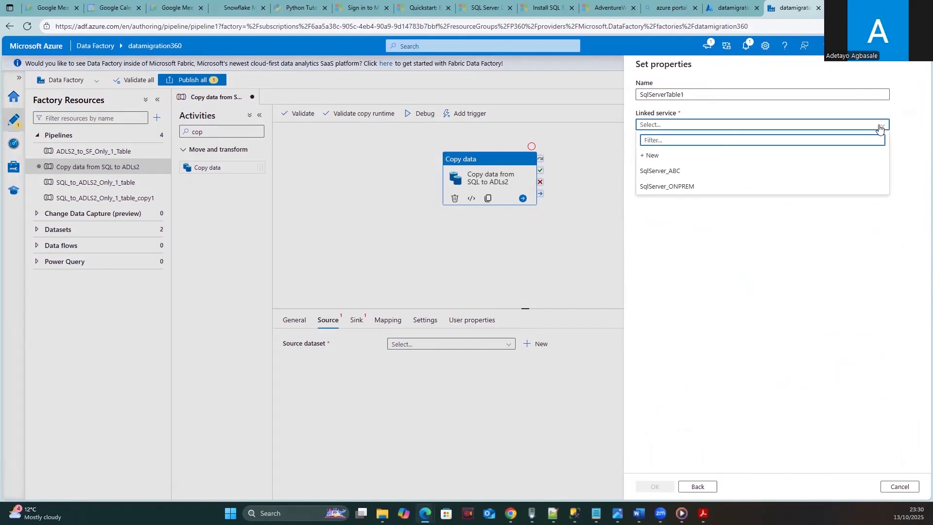
{"action": "left_click", "coordinate": [879, 127]}
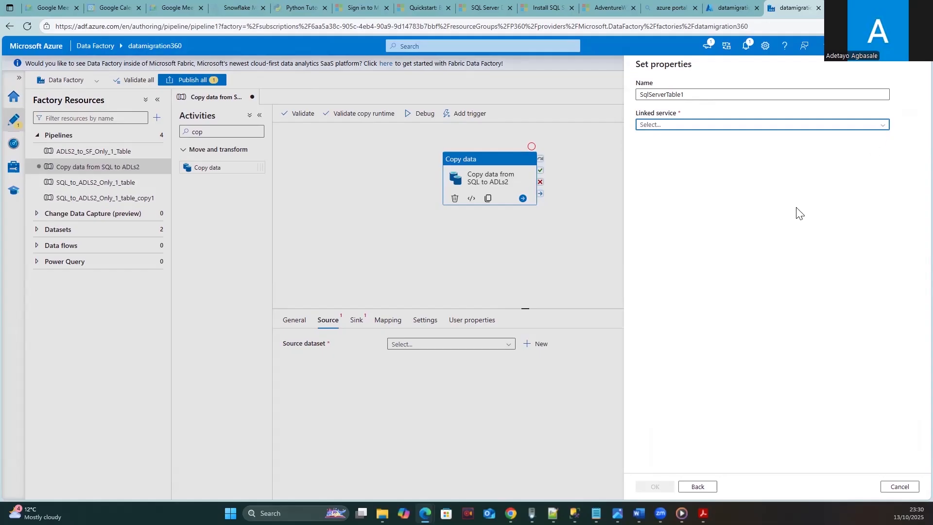
{"action": "left_click", "coordinate": [742, 127]}
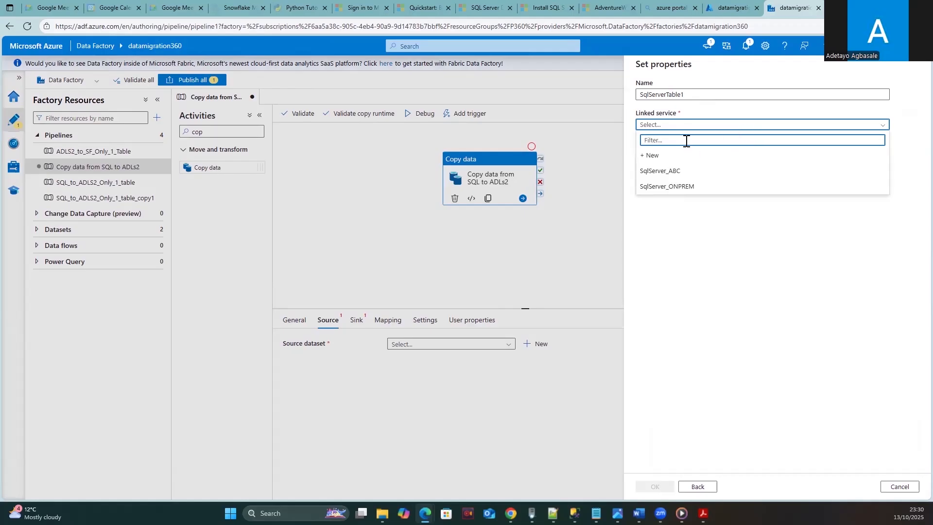
{"action": "left_click", "coordinate": [649, 157]}
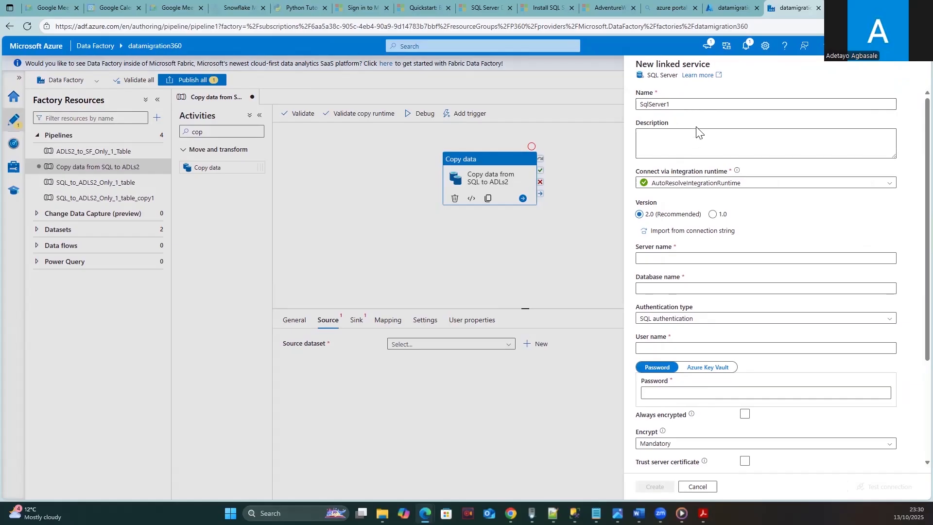
- Rename the linked service to SqlServer1_ABC and start creating a new integration runtime for it
{"action": "left_click", "coordinate": [684, 104]}
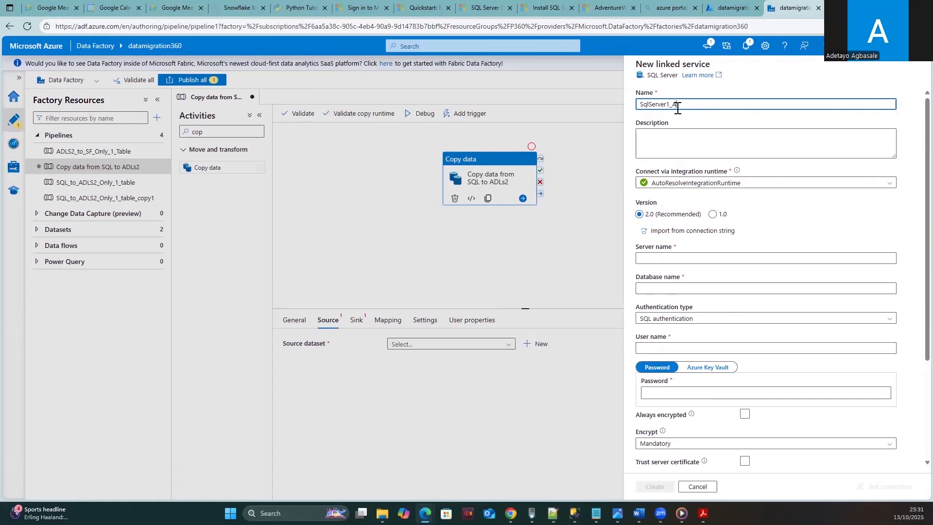
{"action": "type", "text": "C"}
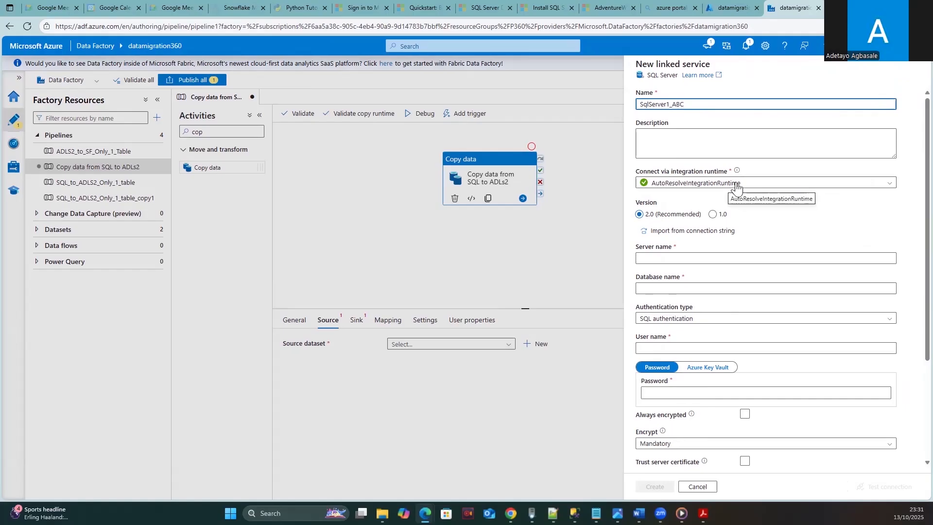
{"action": "left_click", "coordinate": [784, 184]}
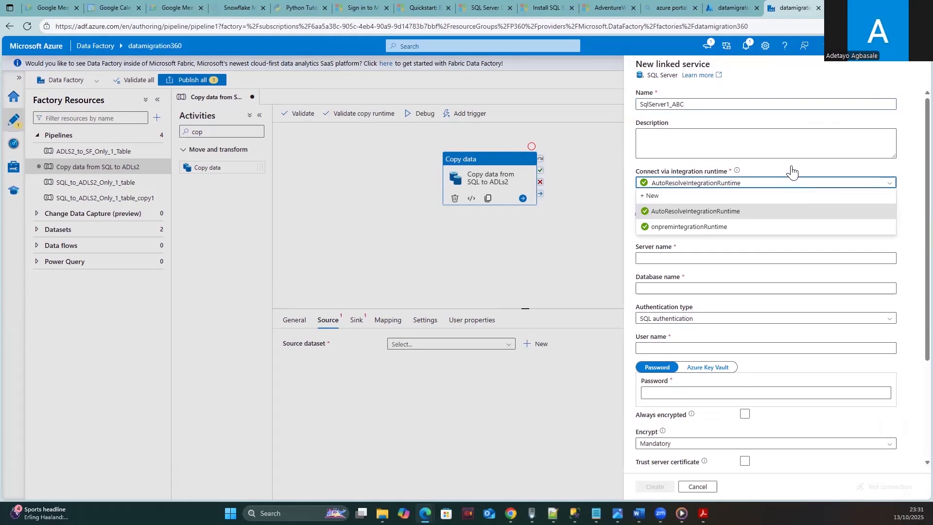
{"action": "left_click", "coordinate": [789, 178]}
{"action": "left_click", "coordinate": [770, 187]}
{"action": "left_click", "coordinate": [653, 197]}
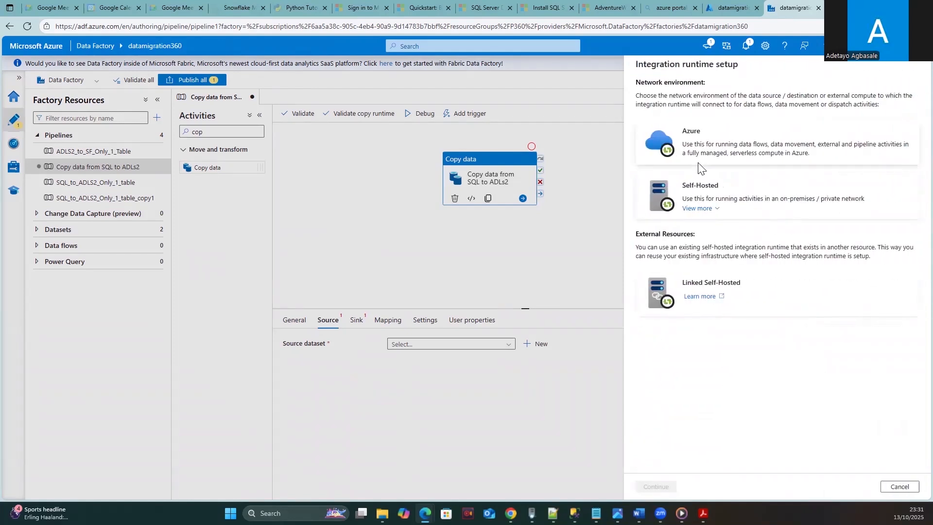
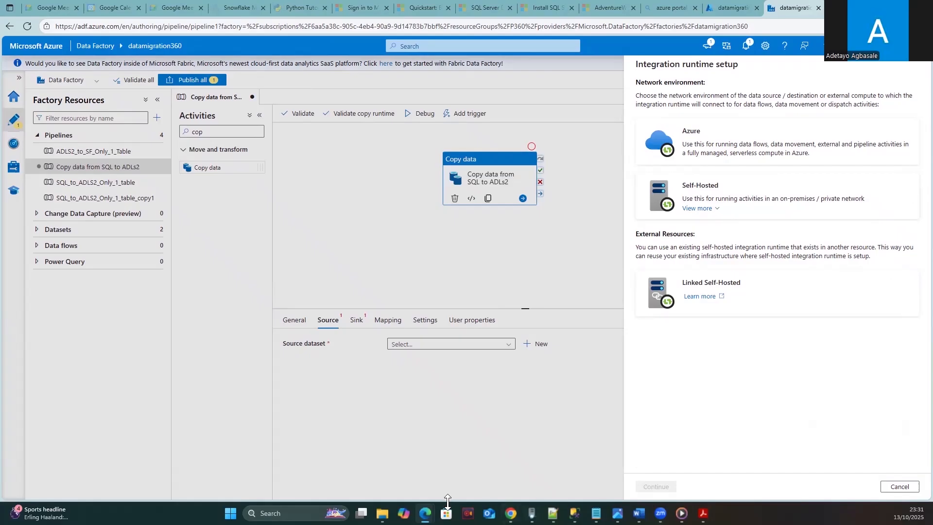
- Launch Microsoft Integration Runtime from the Windows Start menu's all-apps list
{"action": "left_click", "coordinate": [231, 513]}
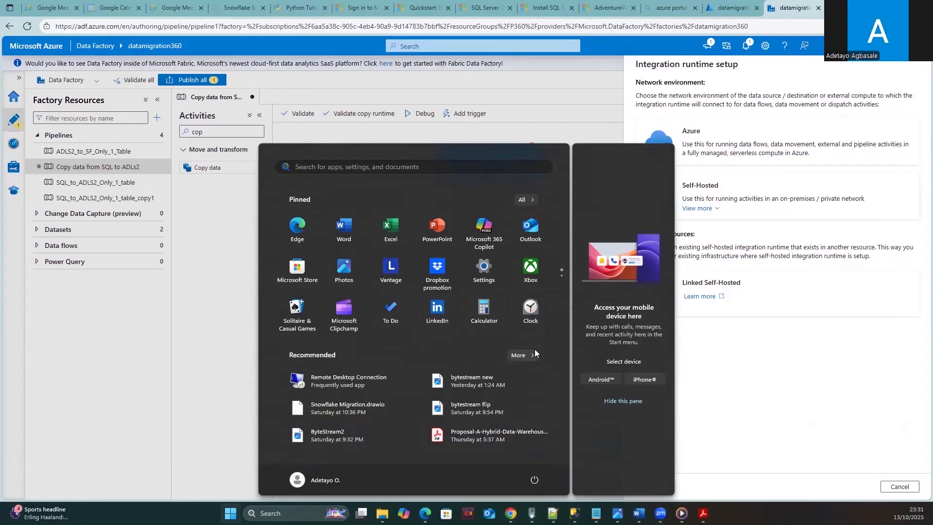
{"action": "left_click", "coordinate": [525, 354]}
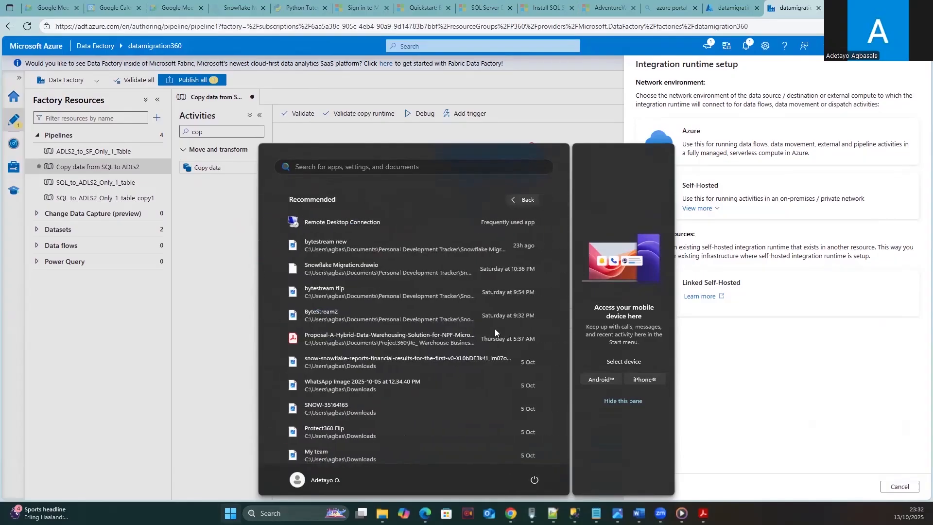
{"action": "left_click", "coordinate": [511, 198]}
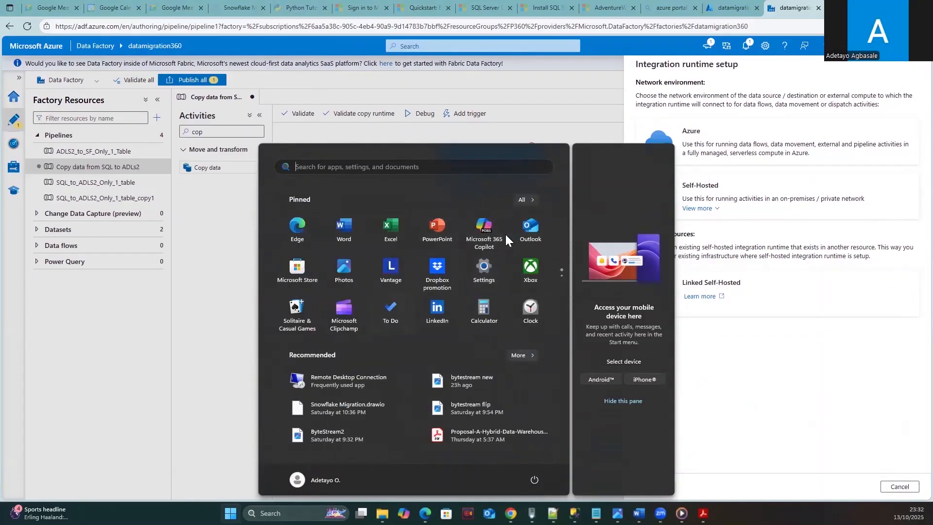
{"action": "left_click", "coordinate": [519, 199]}
{"action": "left_click_drag", "start_coordinate": [565, 227], "coordinate": [560, 332]}
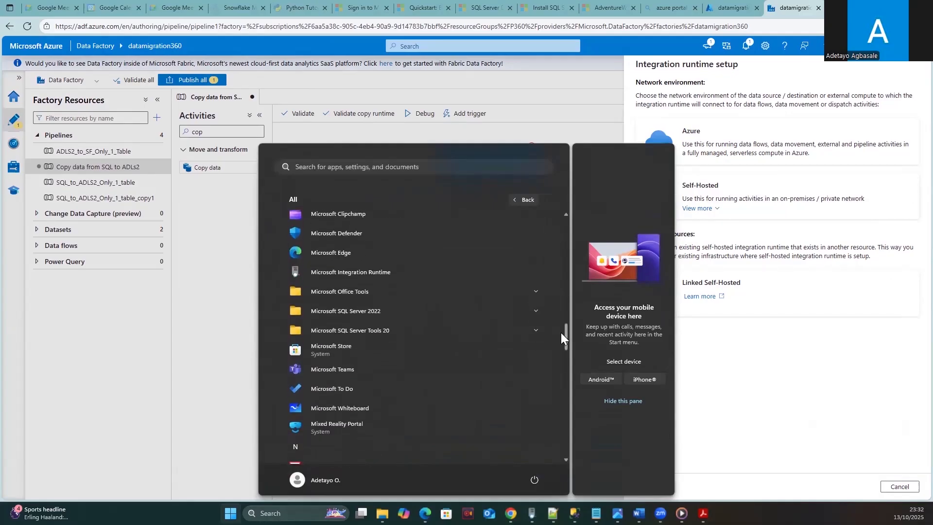
{"action": "left_click", "coordinate": [411, 268]}
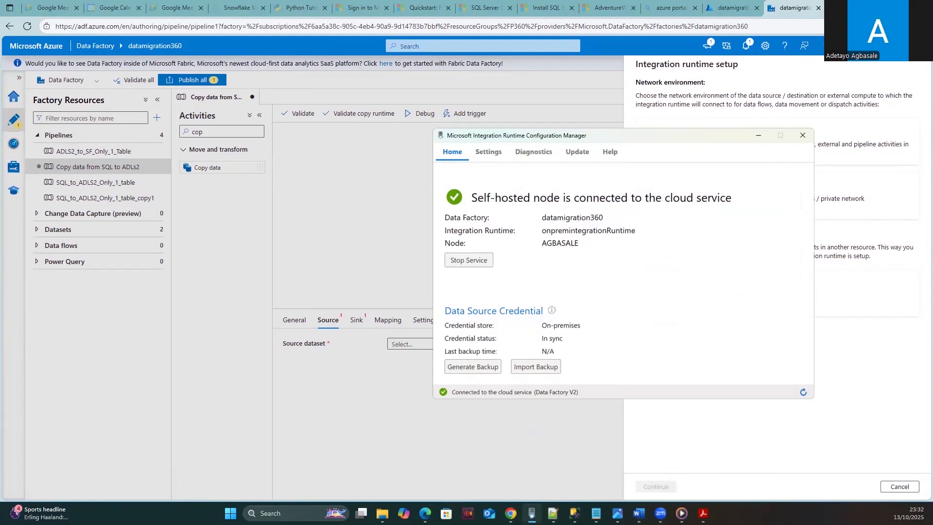
- Close the integration runtime setup and select onpremintegrationRuntime for the linked service
{"action": "left_click", "coordinate": [758, 136]}
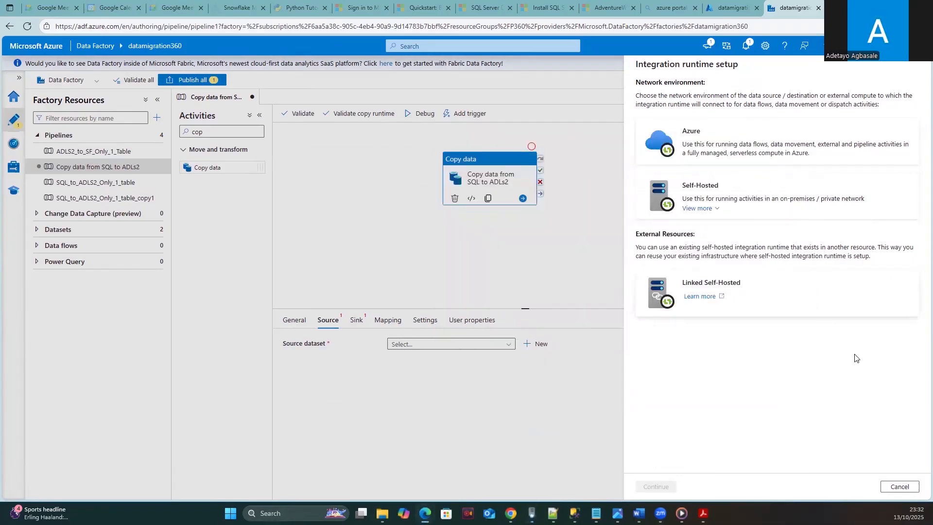
{"action": "left_click", "coordinate": [906, 488]}
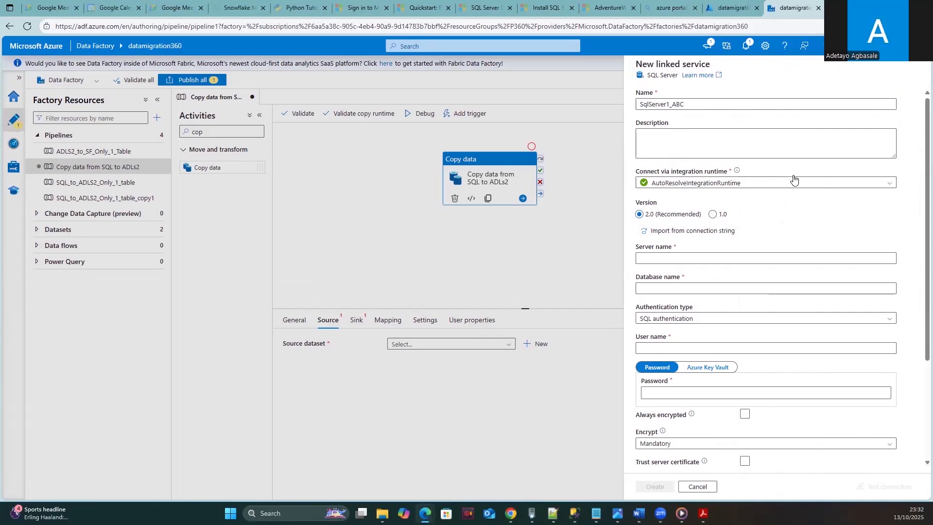
{"action": "left_click", "coordinate": [757, 183]}
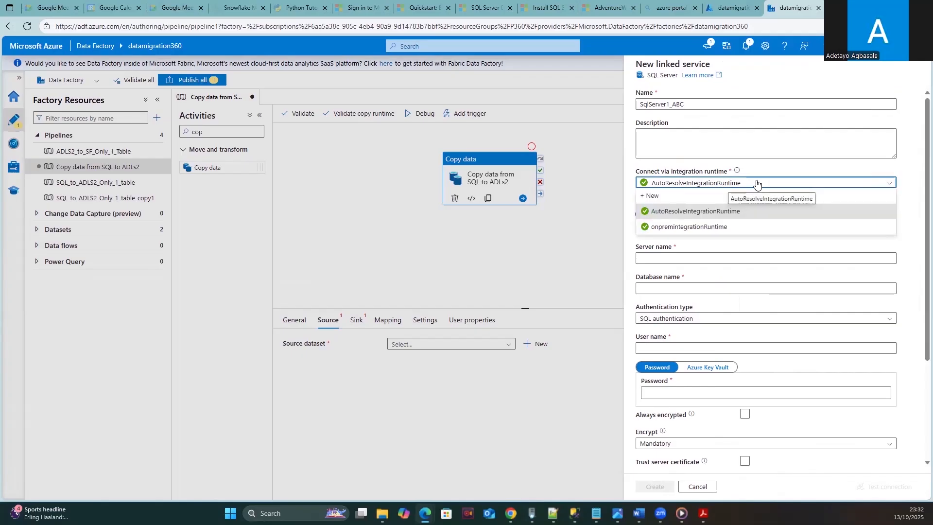
{"action": "left_click", "coordinate": [714, 227]}
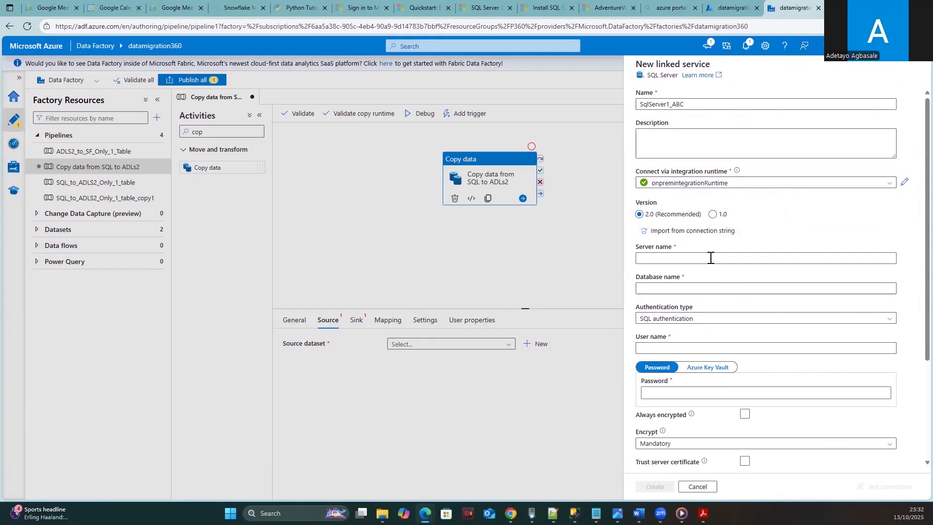
- Discard the unsaved SqlServer1_ABC linked service
{"action": "left_click", "coordinate": [686, 259]}
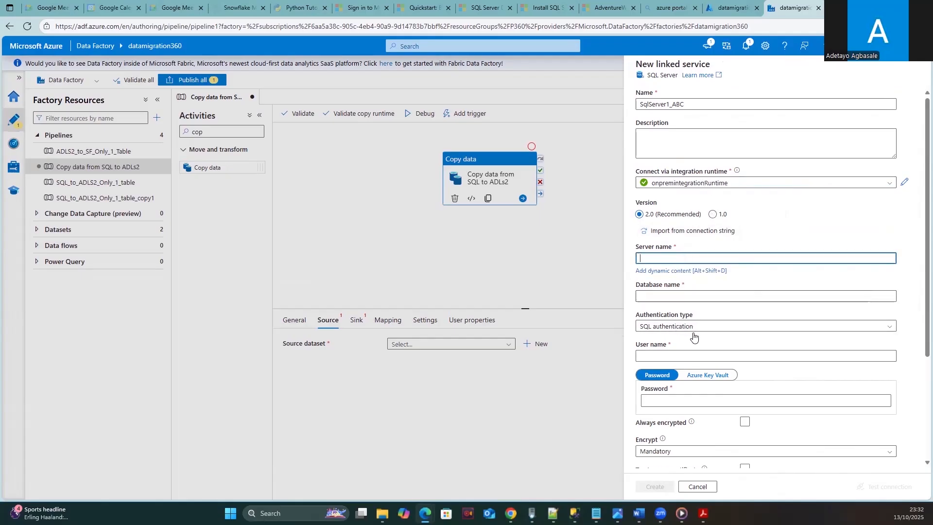
{"action": "scroll", "coordinate": [695, 343], "scroll_direction": "down", "scroll_amount": 1}
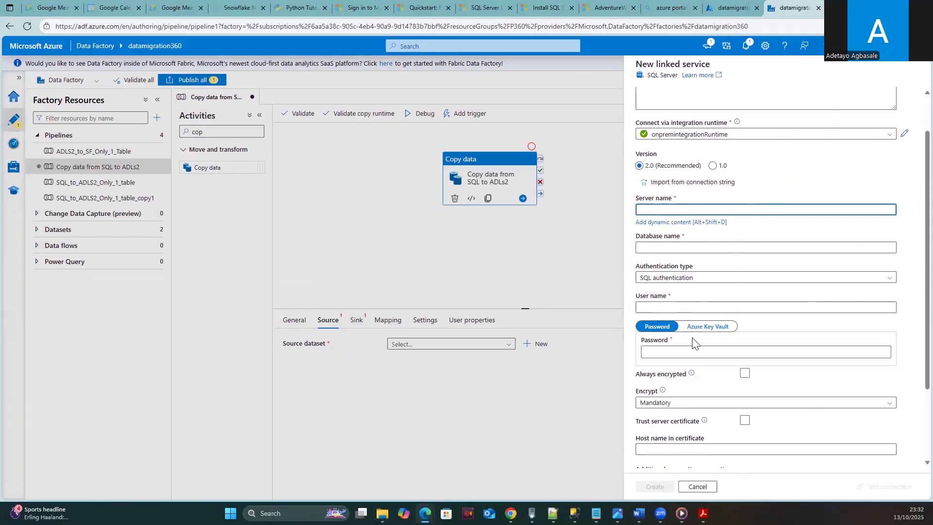
{"action": "scroll", "coordinate": [702, 234], "scroll_direction": "up", "scroll_amount": 2}
{"action": "left_click", "coordinate": [698, 486]}
{"action": "left_click", "coordinate": [422, 297]}
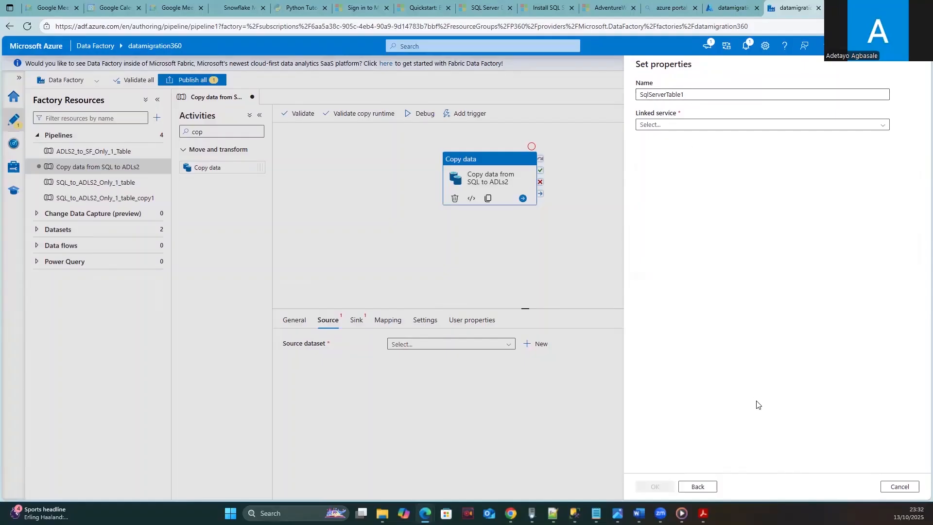
- Reselect SQL Server, assign the SqlServer_ONPREM linked service, then cancel the draft dataset
{"action": "left_click", "coordinate": [704, 487]}
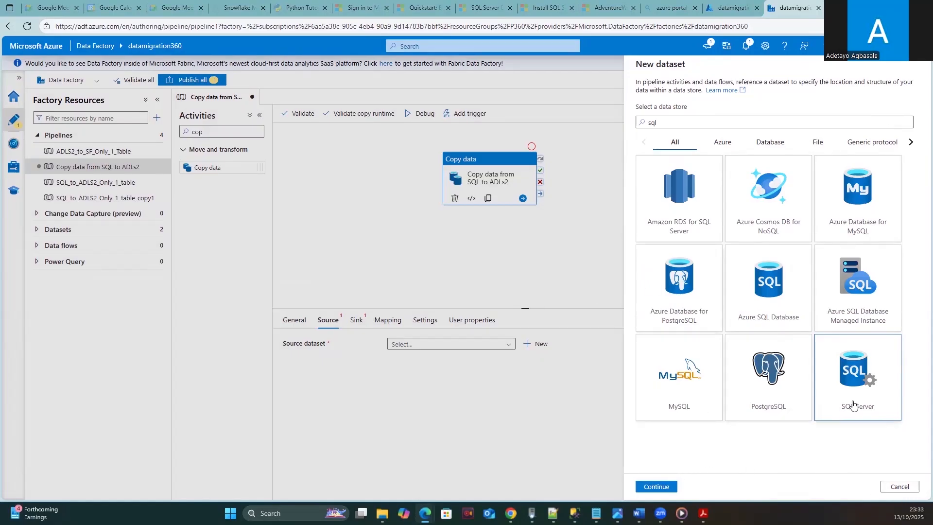
{"action": "left_click", "coordinate": [654, 486]}
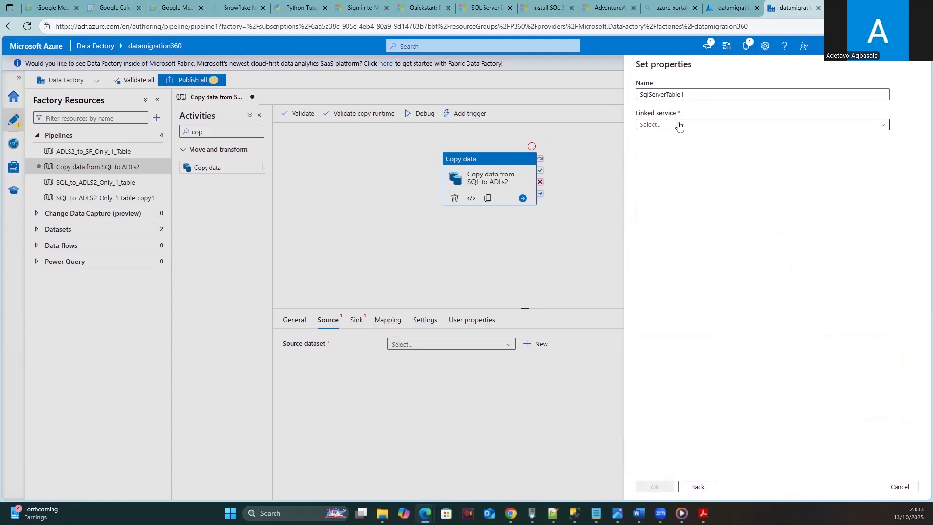
{"action": "left_click", "coordinate": [694, 93]}
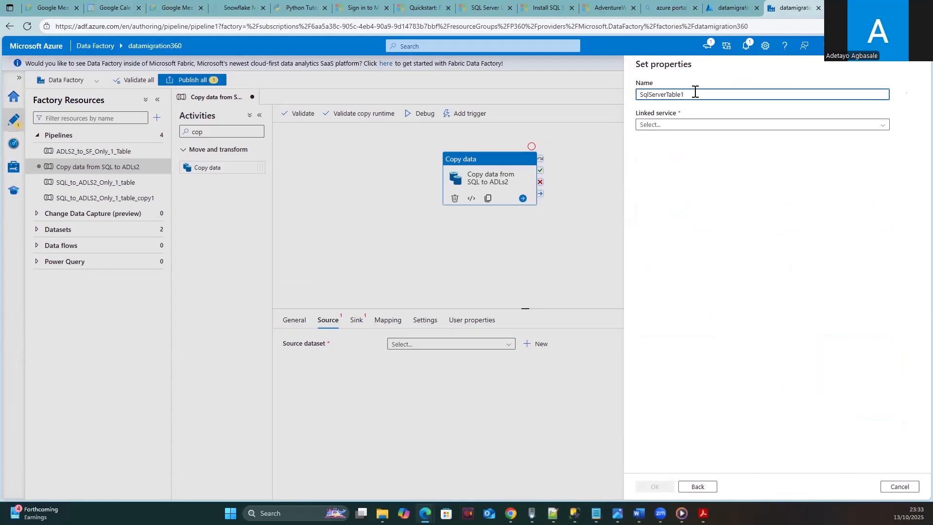
{"action": "left_click", "coordinate": [705, 125]}
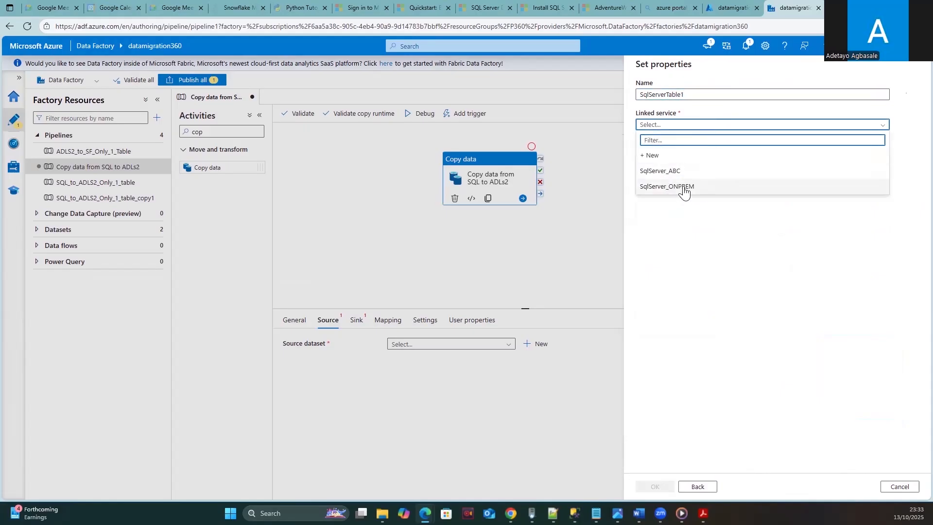
{"action": "left_click", "coordinate": [687, 188]}
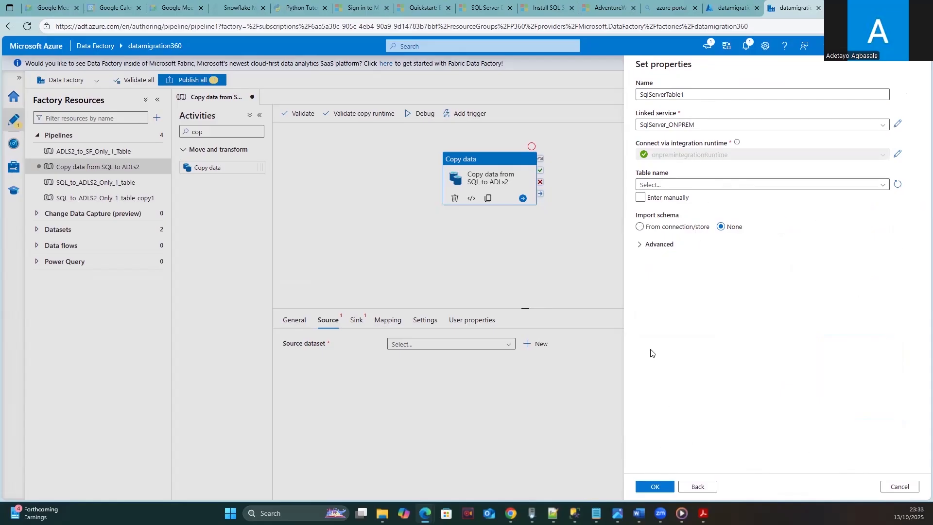
{"action": "left_click", "coordinate": [899, 486]}
- Discard the draft, try SqlServer_Employee as source, clear it, and start a new dataset
{"action": "left_click", "coordinate": [418, 296]}
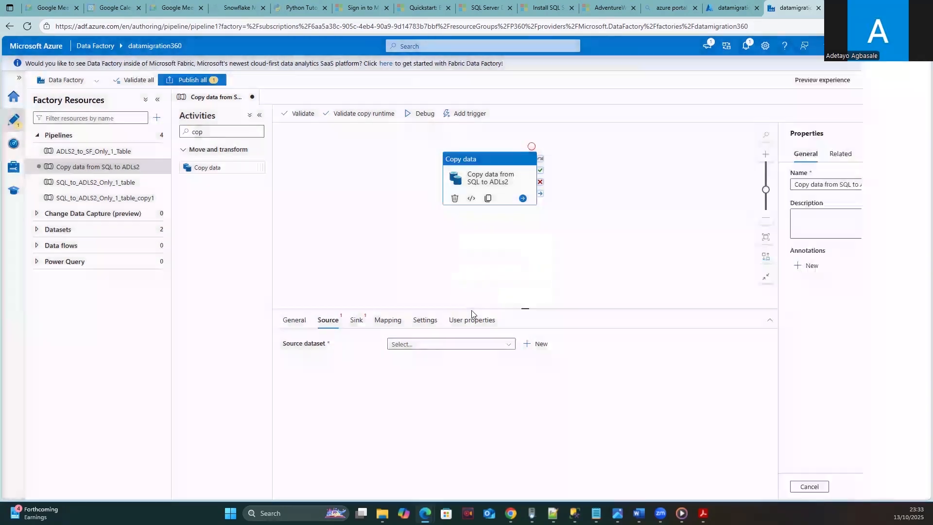
{"action": "left_click", "coordinate": [507, 346]}
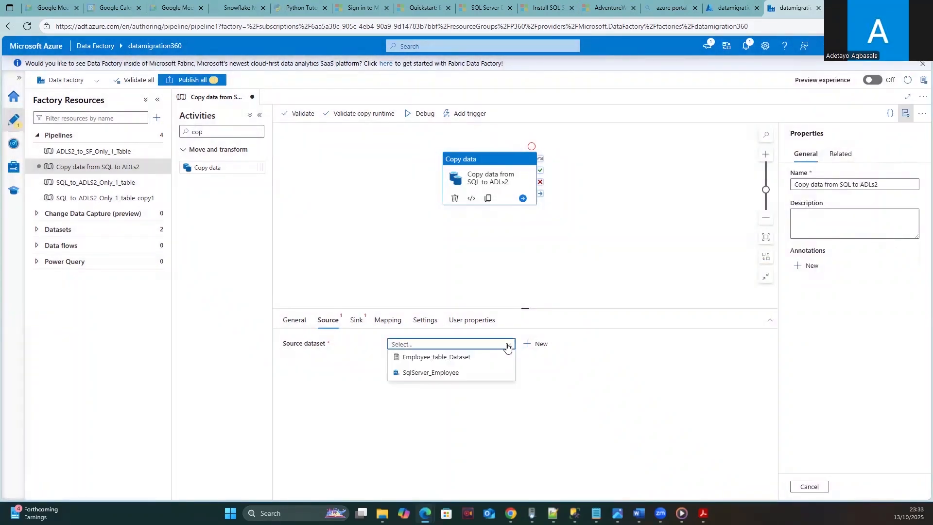
{"action": "left_click", "coordinate": [417, 373]}
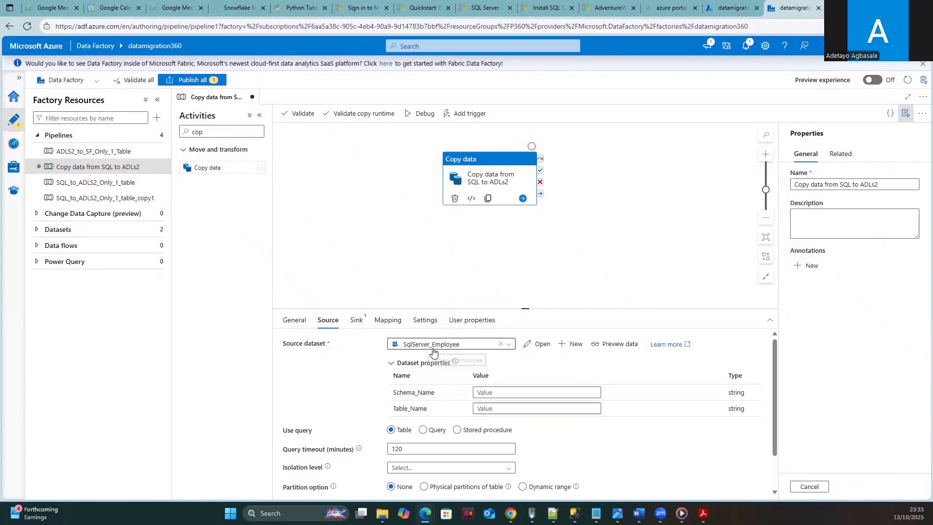
{"action": "left_click", "coordinate": [501, 345]}
{"action": "left_click", "coordinate": [537, 344]}
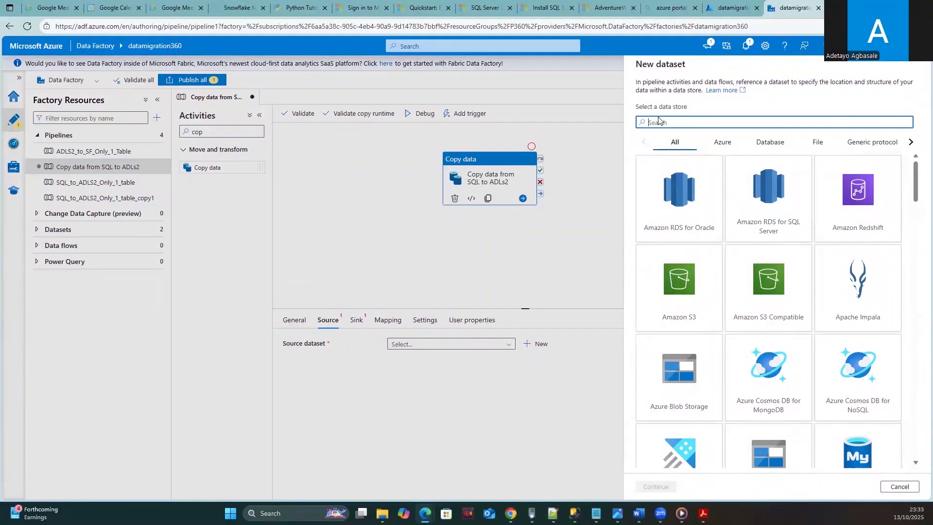
{"action": "type", "text": "M"}
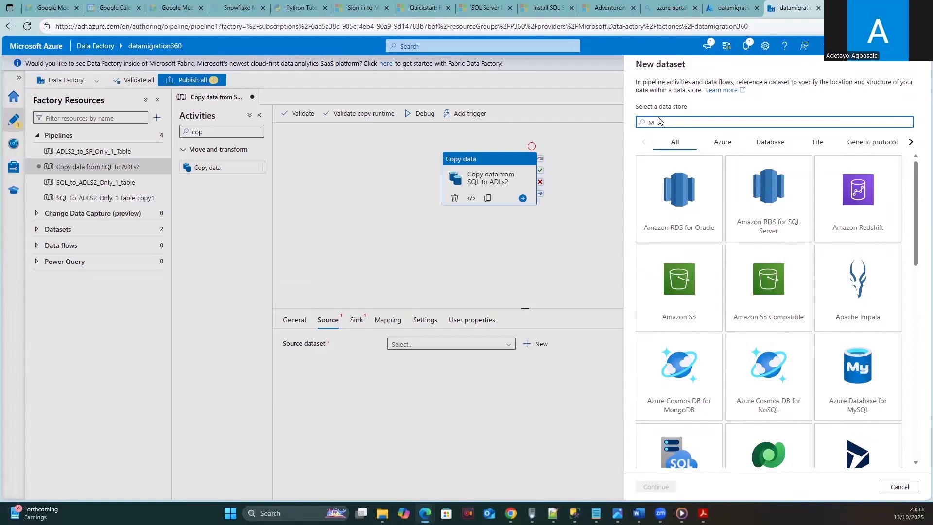
{"action": "type", "text": "SS"}
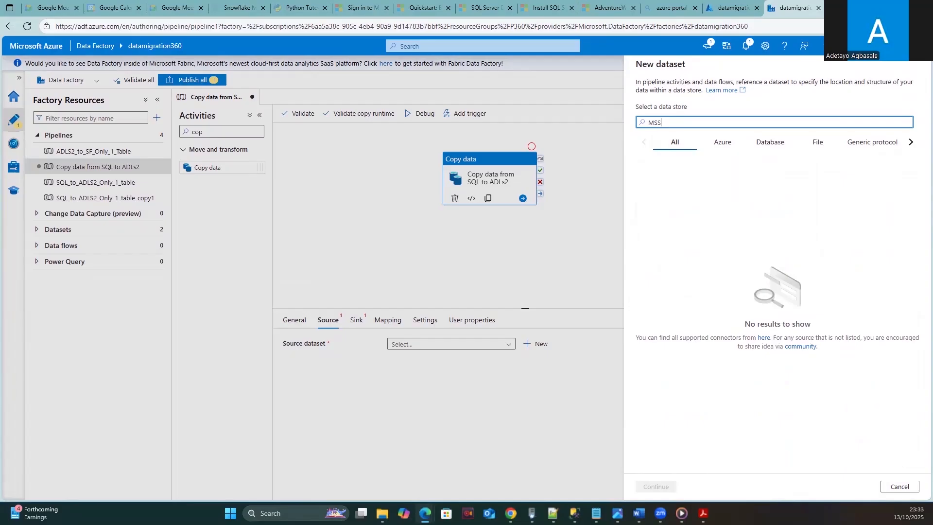
{"action": "key", "text": "BackSpace"}
{"action": "key", "text": "BackSpace"}
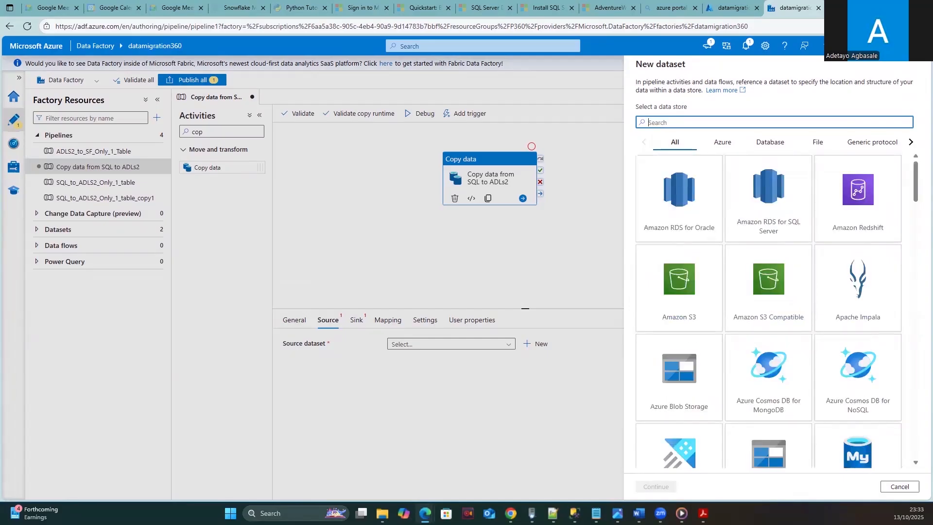
{"action": "type", "text": "SQL"}
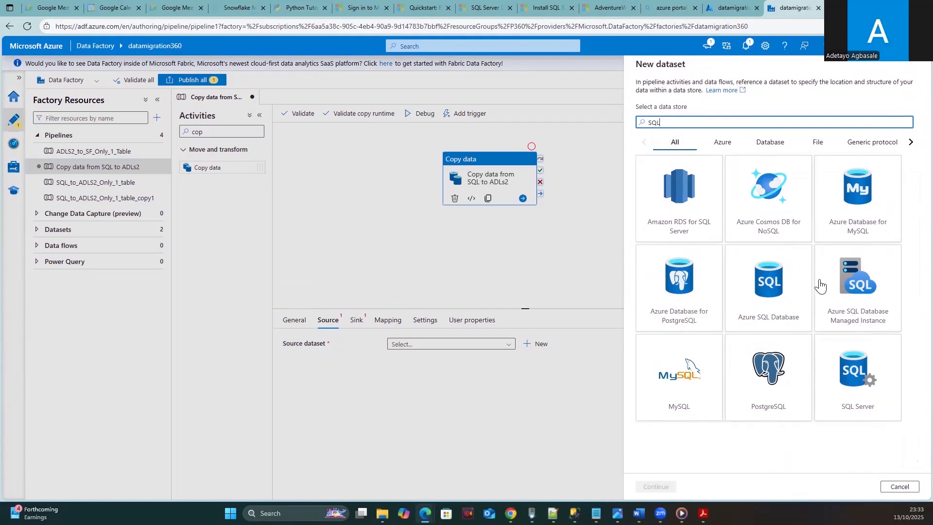
{"action": "left_click", "coordinate": [849, 371]}
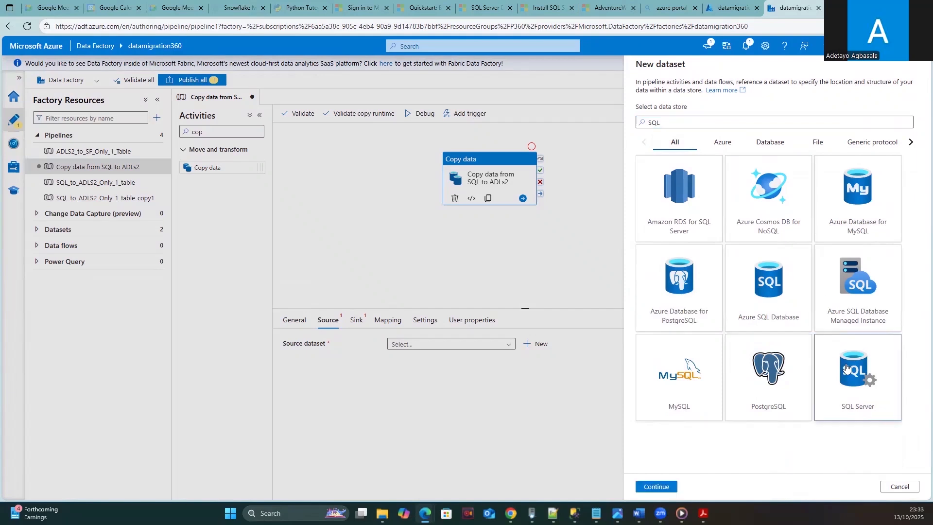
{"action": "left_click", "coordinate": [670, 488]}
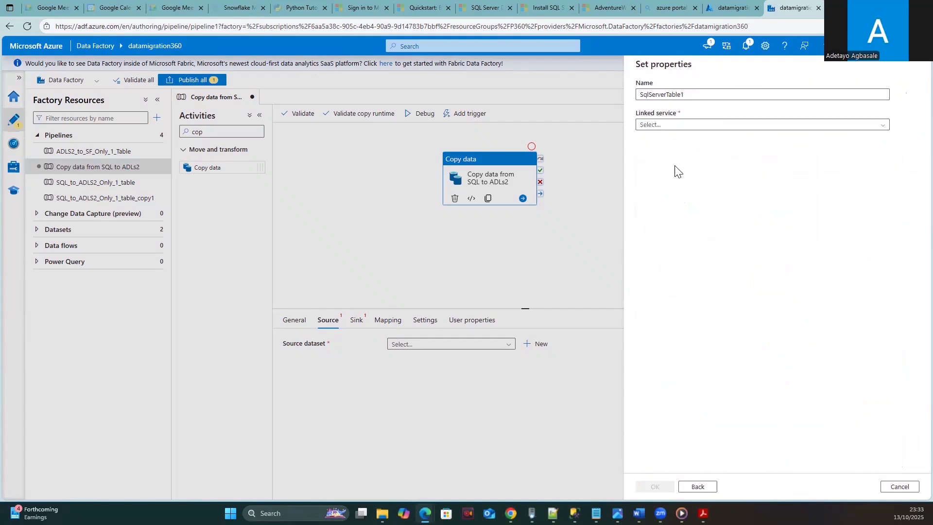
{"action": "left_click", "coordinate": [693, 94]}
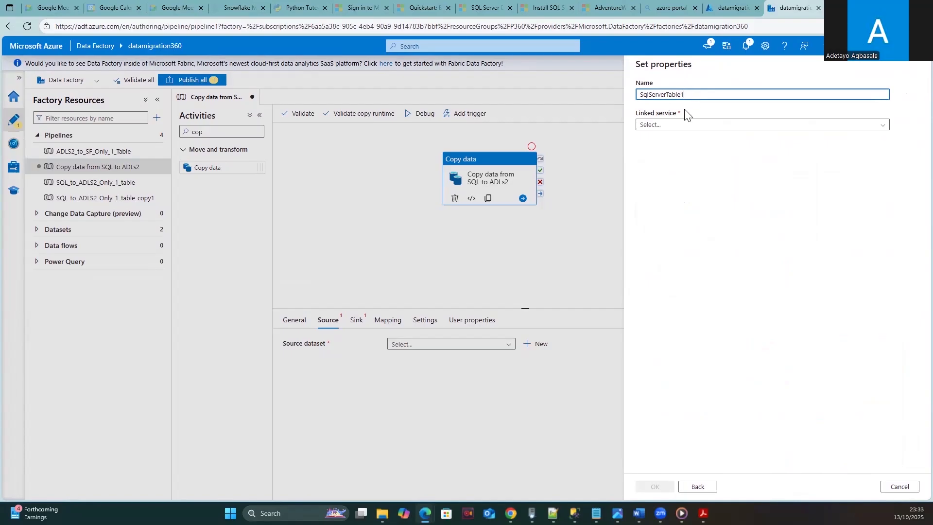
{"action": "left_click", "coordinate": [682, 126]}
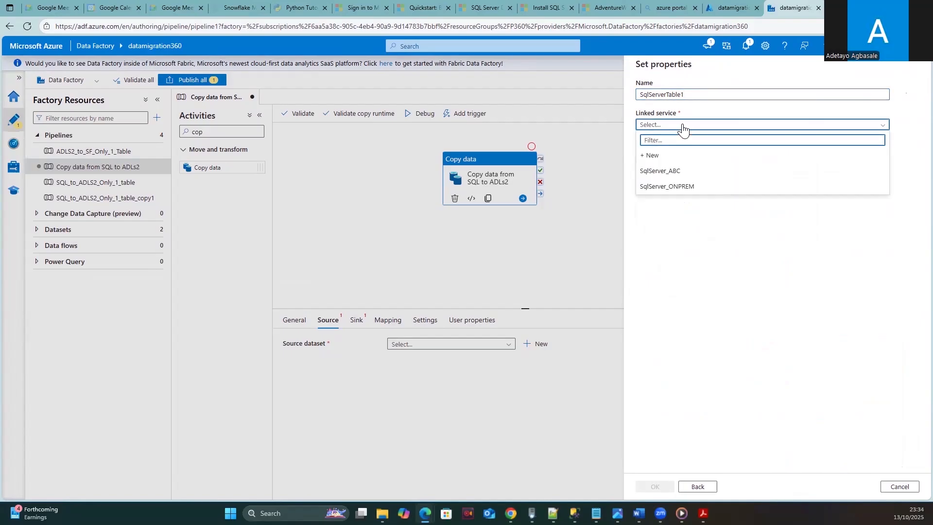
{"action": "left_click", "coordinate": [694, 94]}
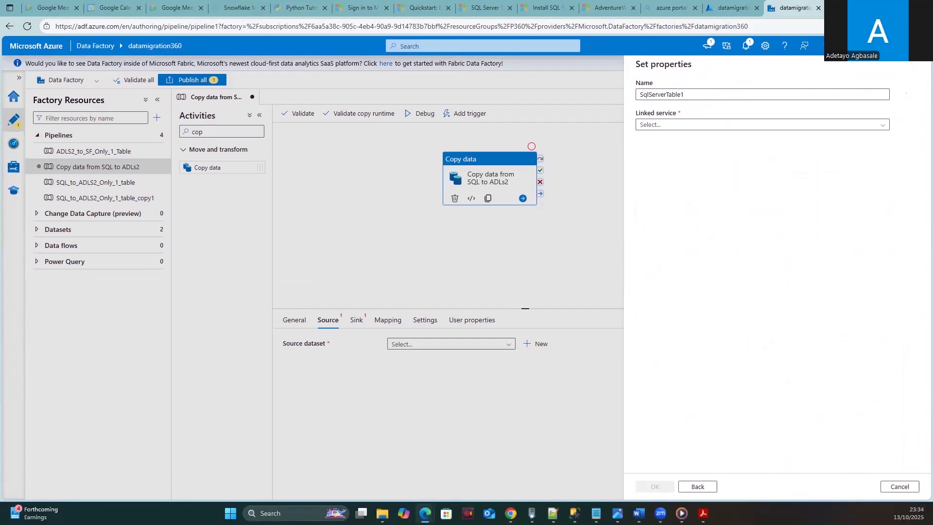
- Connect the new dataset through the SqlServer_ONPREM linked service
{"action": "left_click", "coordinate": [658, 126]}
{"action": "left_click", "coordinate": [695, 95]}
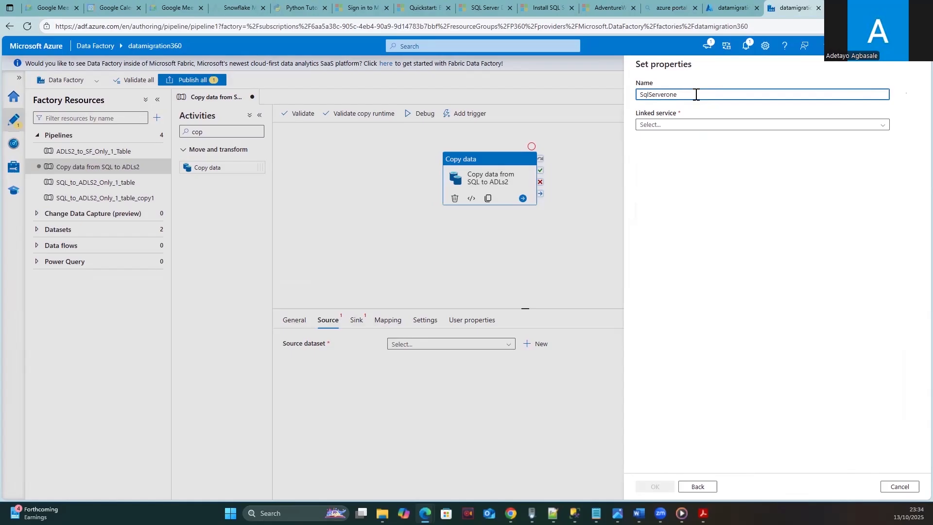
{"action": "left_click", "coordinate": [672, 125]}
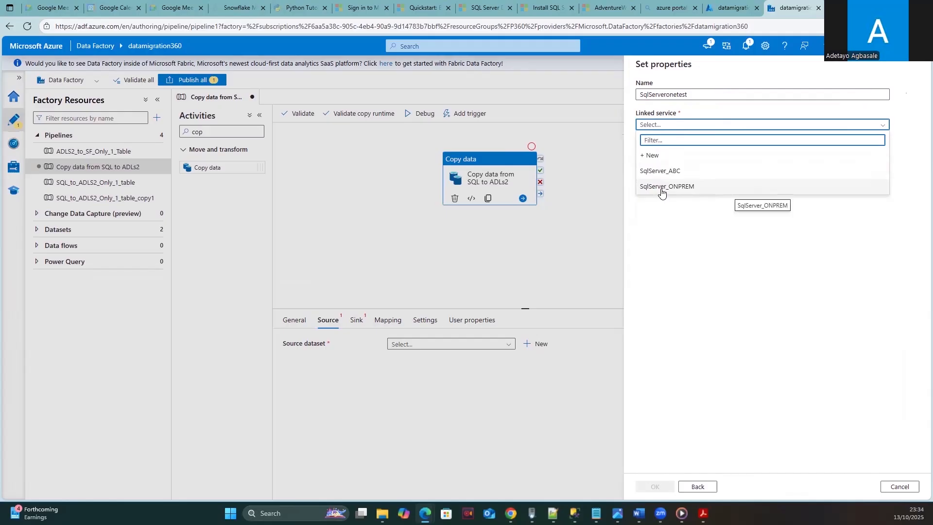
{"action": "left_click", "coordinate": [663, 187]}
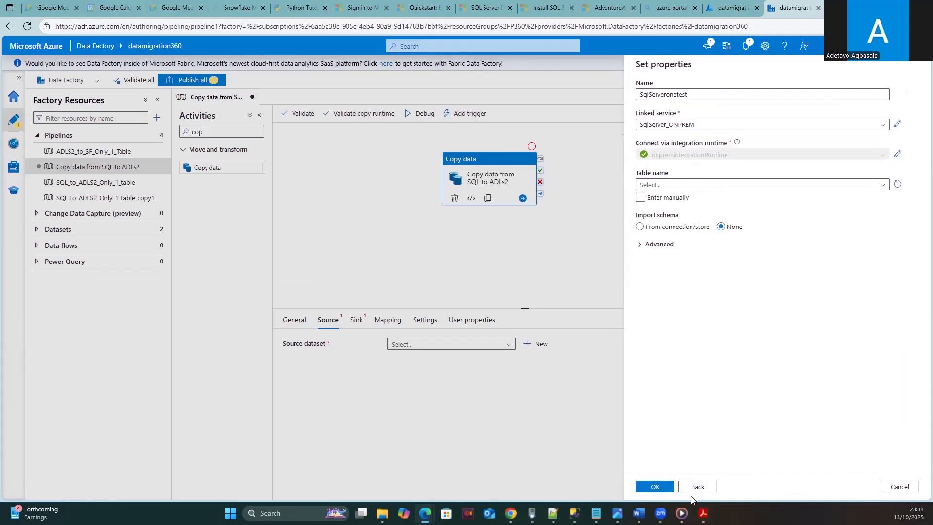
- Return to the data store picker, reselect SQL Server, and abandon a new linked service
{"action": "left_click", "coordinate": [700, 487]}
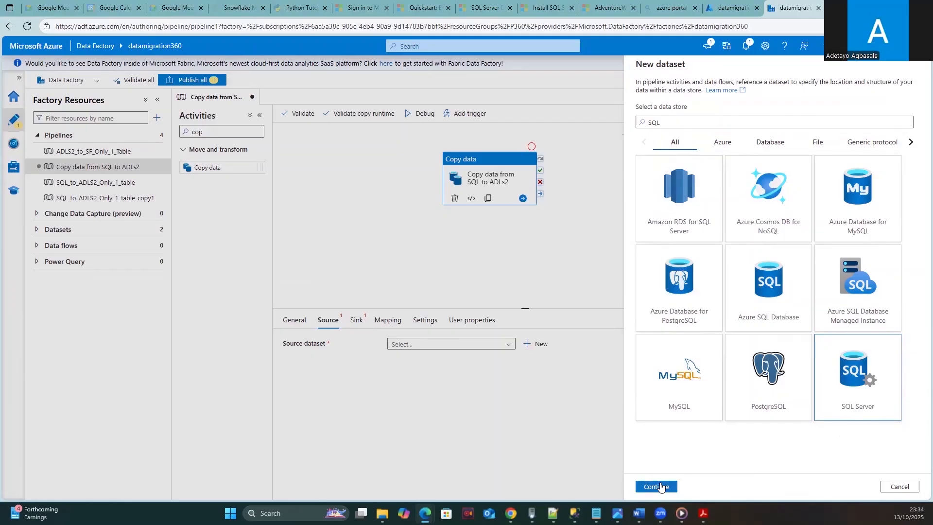
{"action": "double_click", "coordinate": [843, 383]}
{"action": "left_click", "coordinate": [680, 95]}
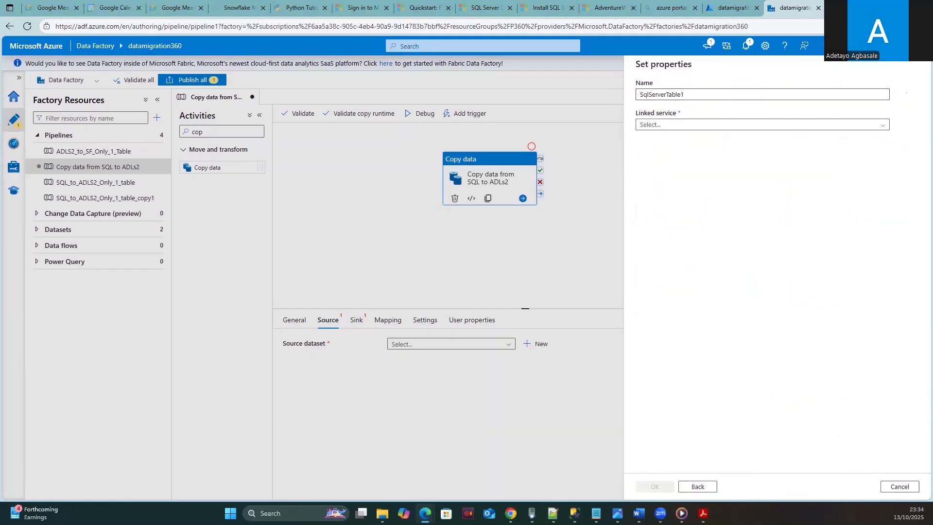
{"action": "left_click", "coordinate": [882, 125]}
{"action": "left_click", "coordinate": [662, 154]}
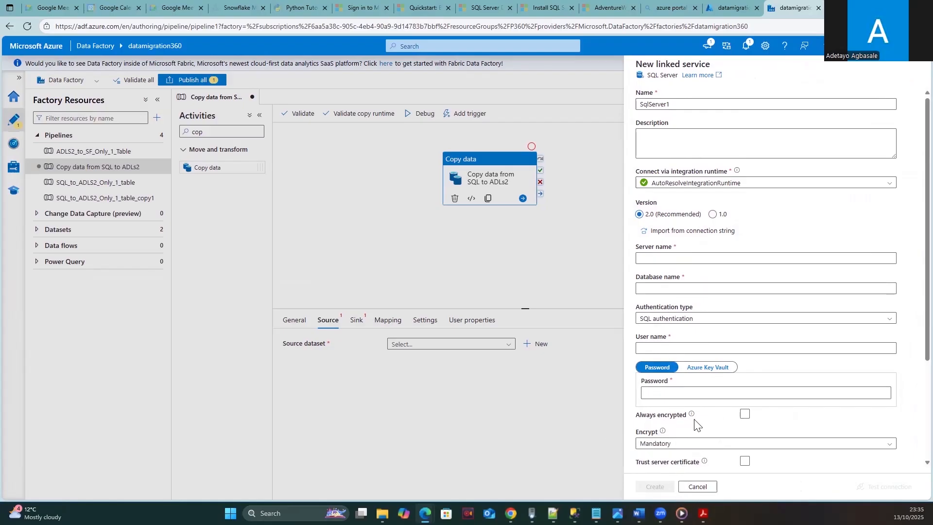
{"action": "left_click", "coordinate": [696, 487]}
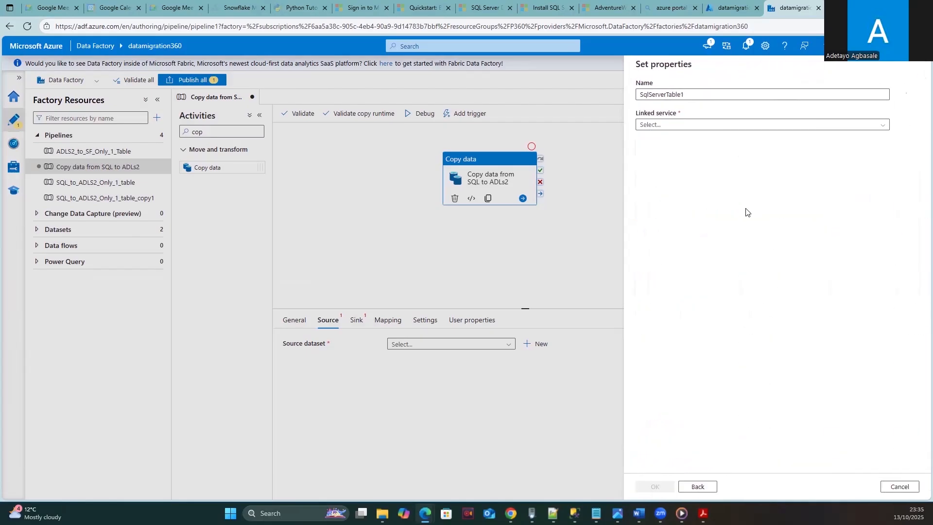
- Pick SqlServer_ONPREM again and toggle between the table list and manual table name entry
{"action": "left_click", "coordinate": [688, 127]}
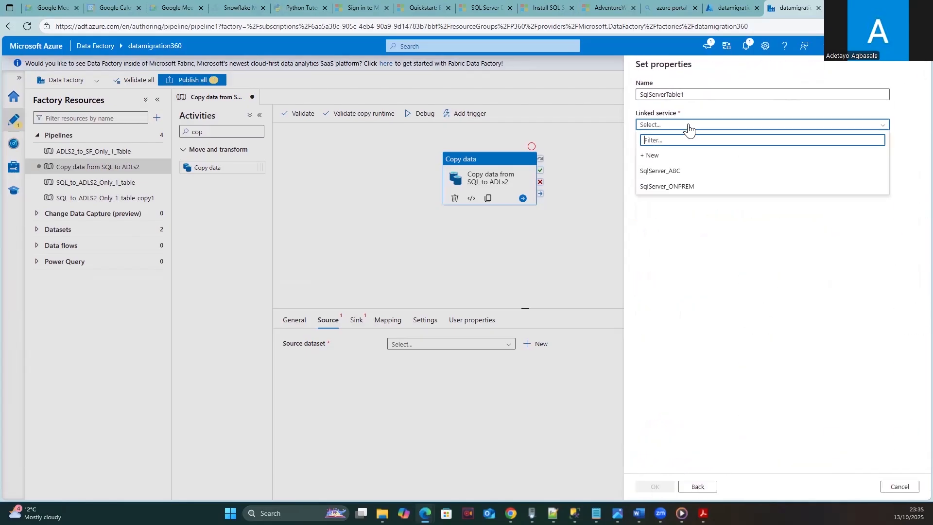
{"action": "left_click", "coordinate": [676, 191]}
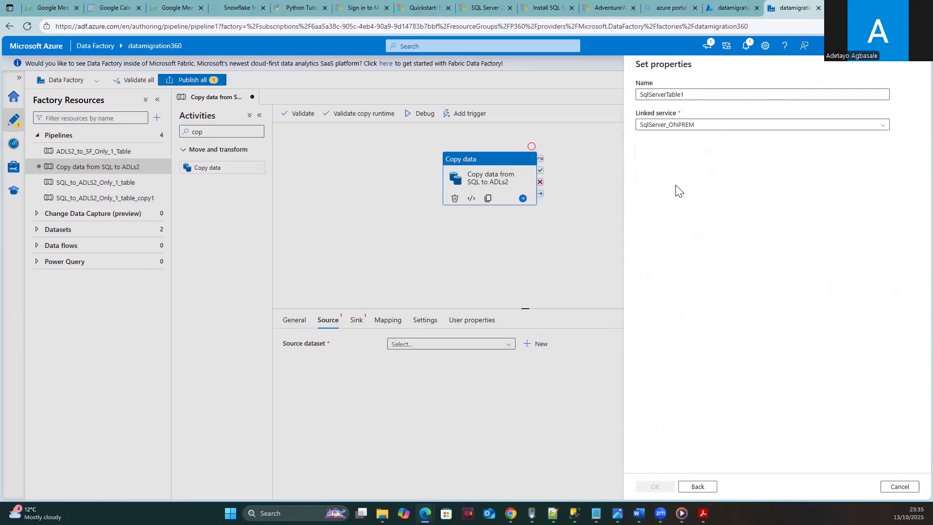
{"action": "left_click", "coordinate": [641, 200]}
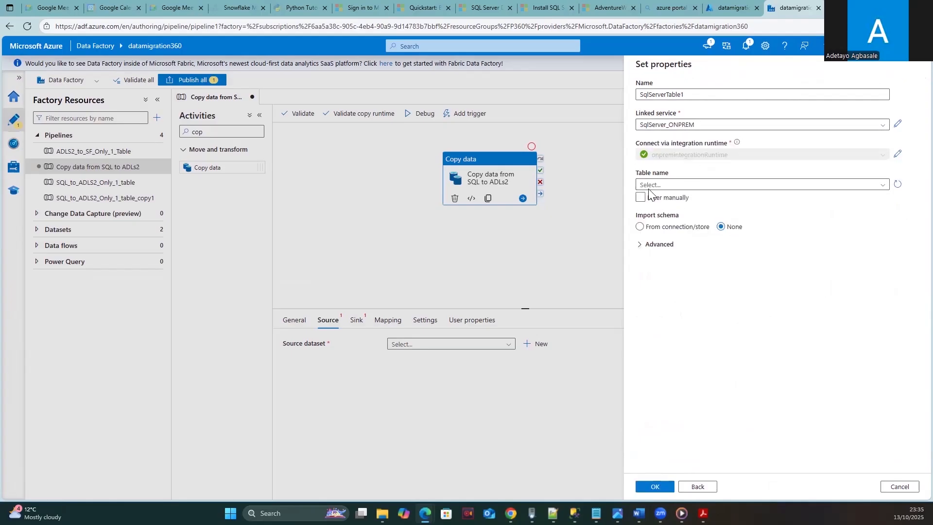
{"action": "left_click", "coordinate": [652, 188]}
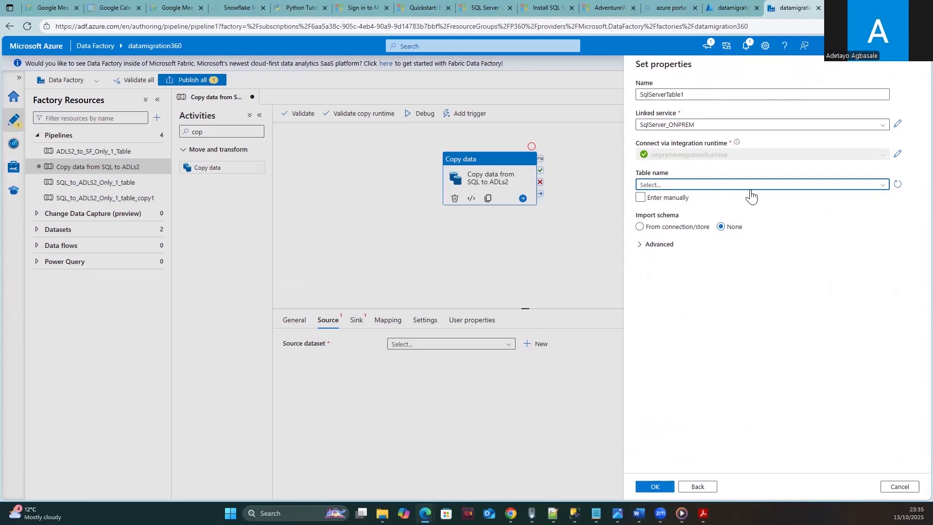
{"action": "left_click", "coordinate": [640, 198]}
{"action": "left_click", "coordinate": [641, 198]}
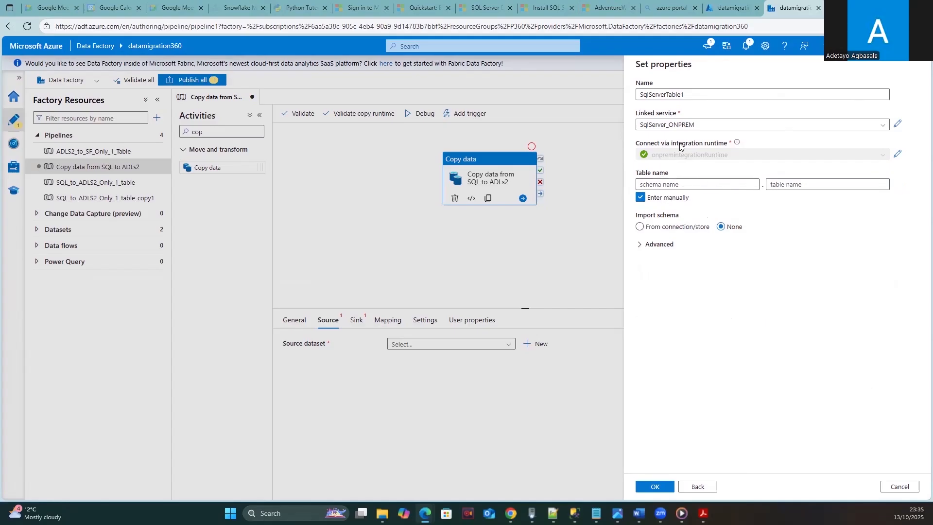
- Reselect SqlServer_ONPREM, load the server's table list, and close it while still loading
{"action": "left_click", "coordinate": [870, 126]}
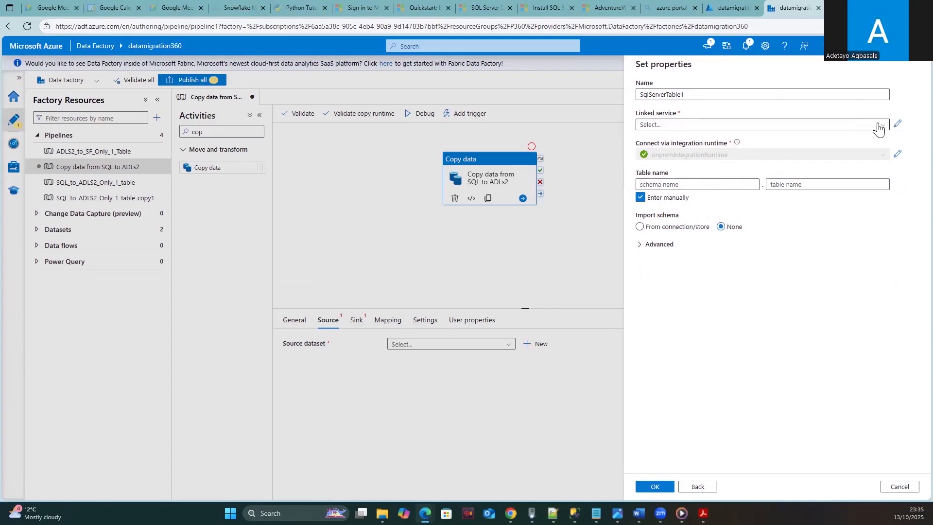
{"action": "left_click", "coordinate": [880, 126]}
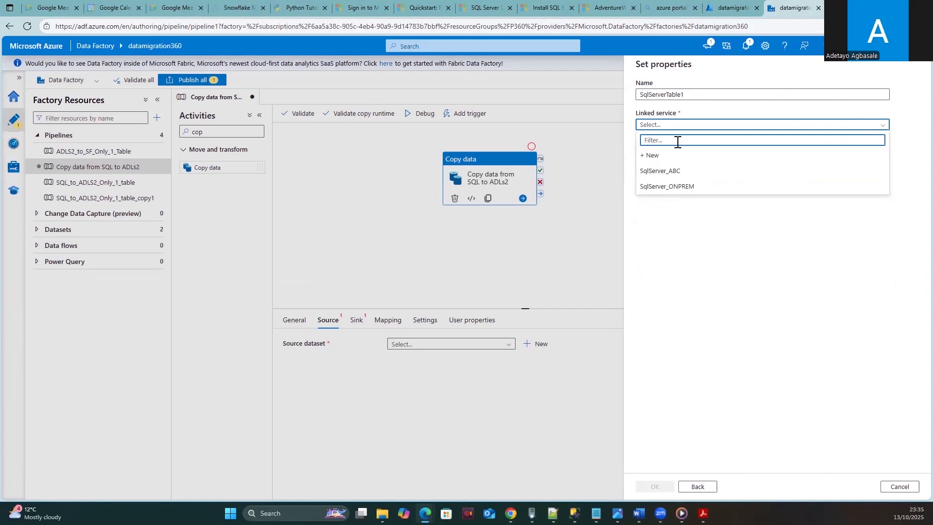
{"action": "left_click", "coordinate": [655, 188]}
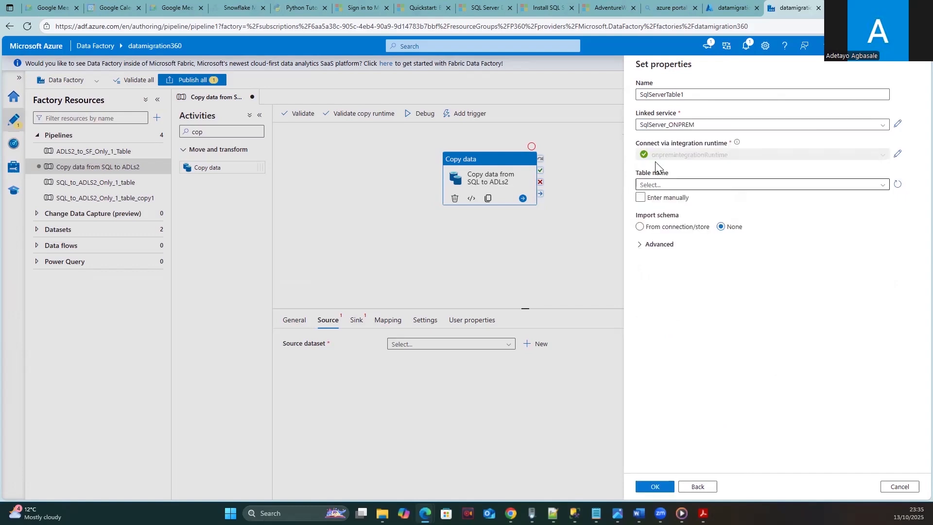
{"action": "left_click", "coordinate": [658, 189]}
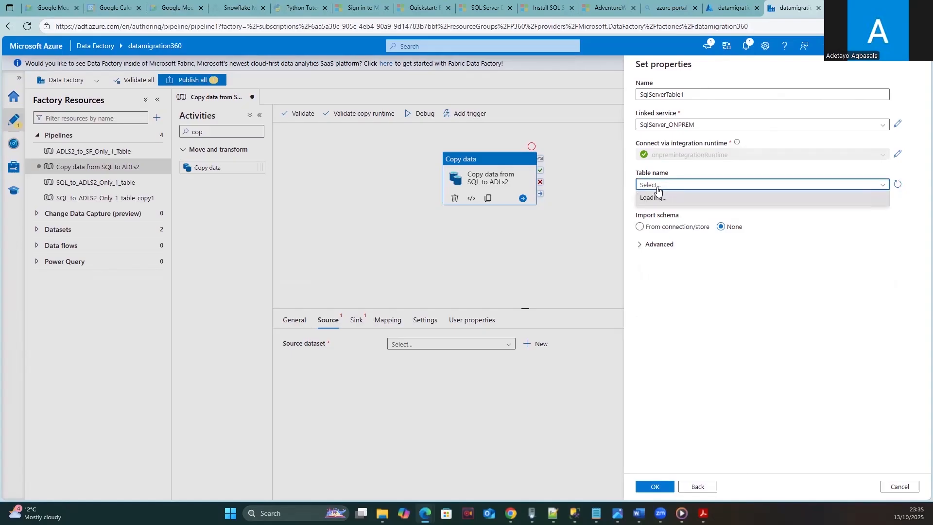
{"action": "left_click", "coordinate": [706, 263]}
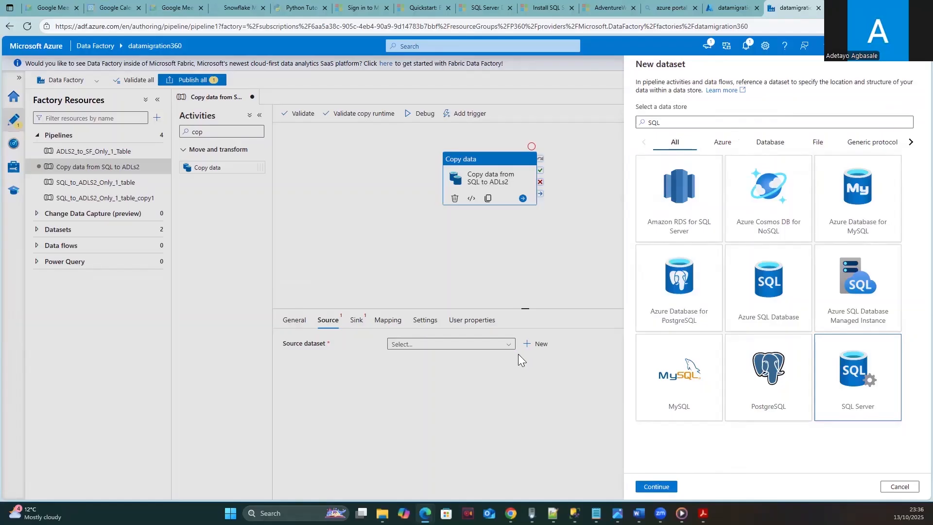
- Close the dataset setup and use SqlServer_Employee as the copy source, reviewing its properties
{"action": "left_click", "coordinate": [899, 486]}
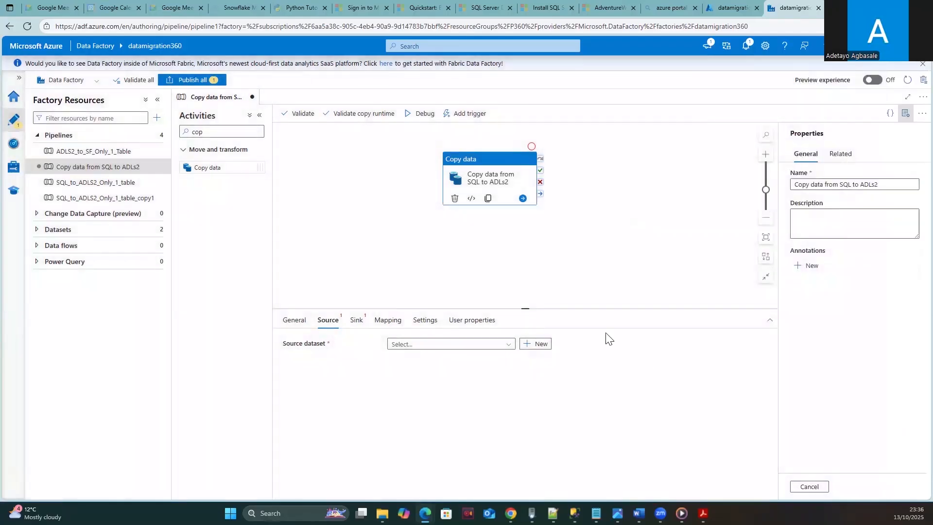
{"action": "left_click", "coordinate": [508, 344]}
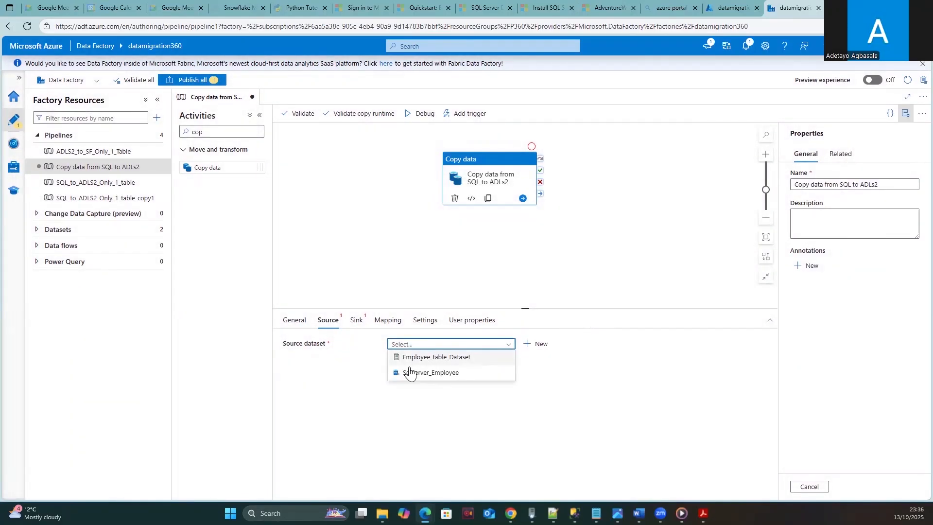
{"action": "left_click", "coordinate": [432, 373]}
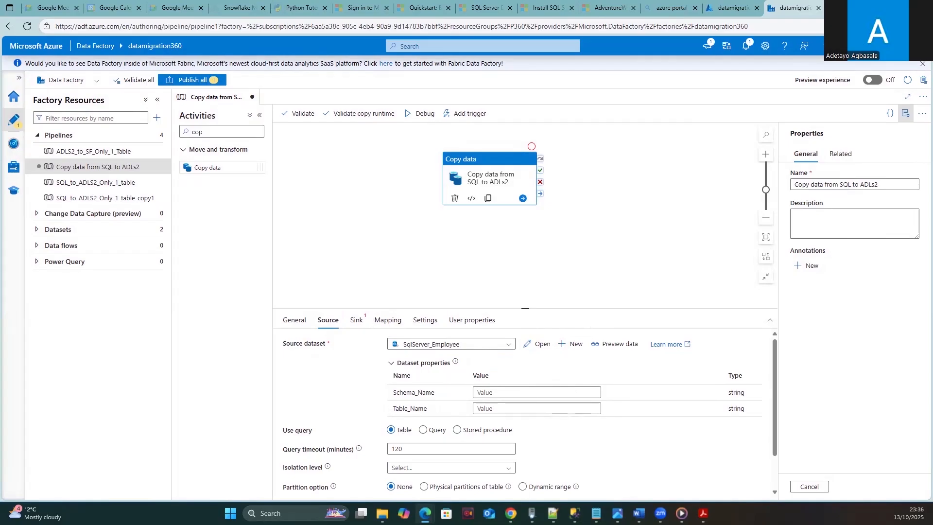
{"action": "scroll", "coordinate": [540, 262], "scroll_direction": "down", "scroll_amount": 1}
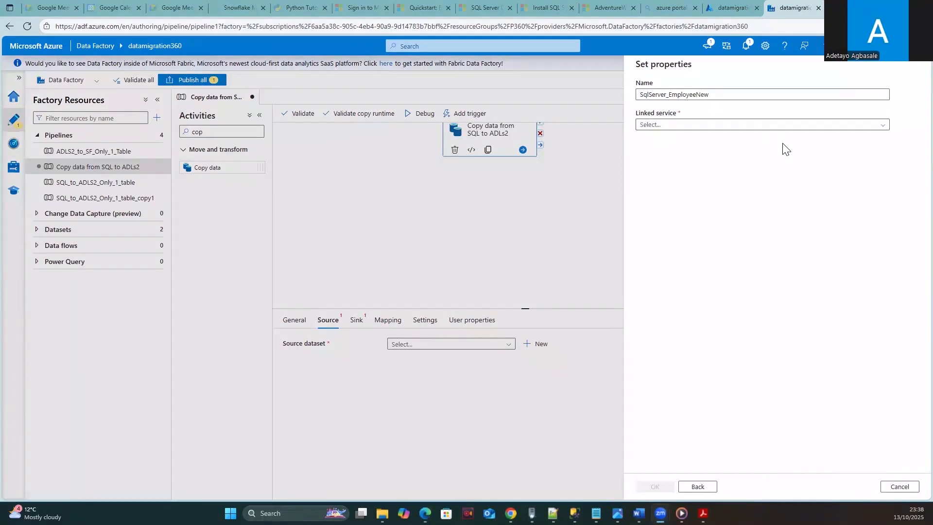
- Connect SqlServer_EmployeeNew through SqlServer_ONPREM with table dbo.DimEmployee and create it
{"action": "left_click", "coordinate": [790, 125]}
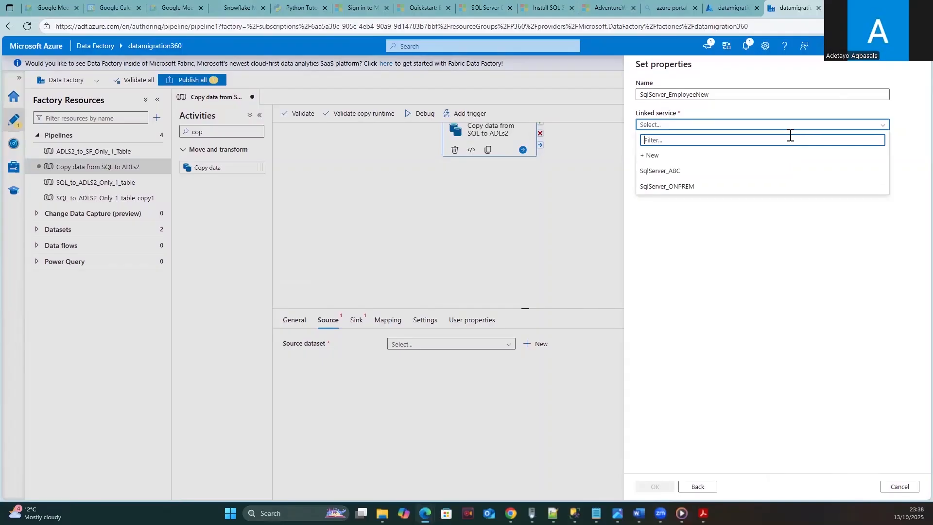
{"action": "left_click", "coordinate": [680, 187]}
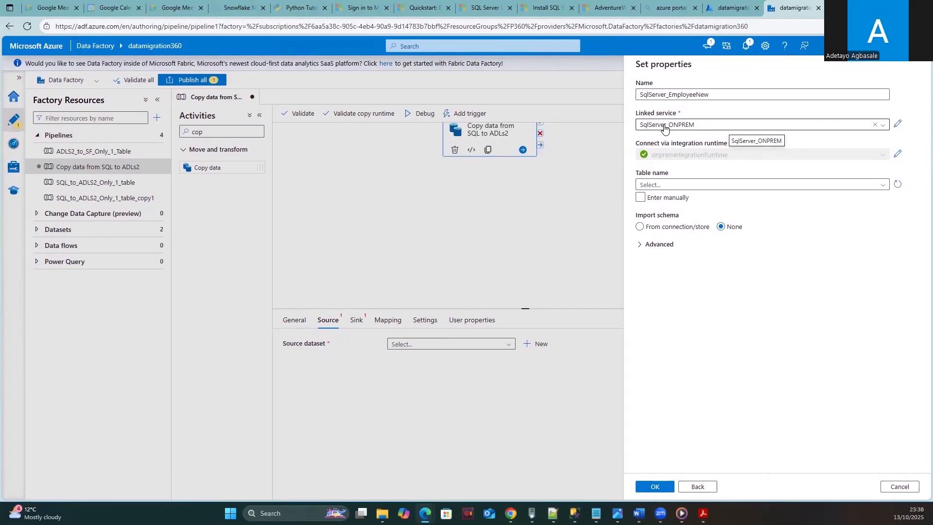
{"action": "left_click", "coordinate": [696, 186]}
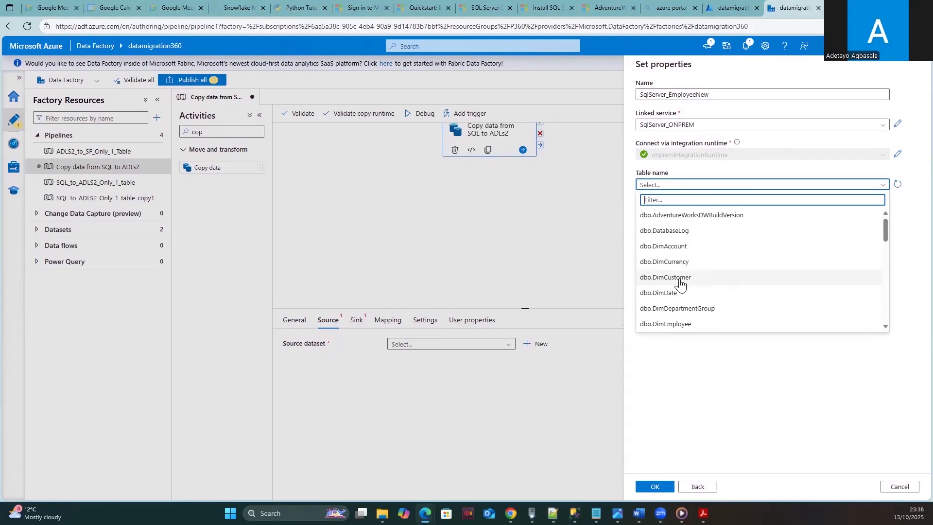
{"action": "left_click", "coordinate": [670, 326]}
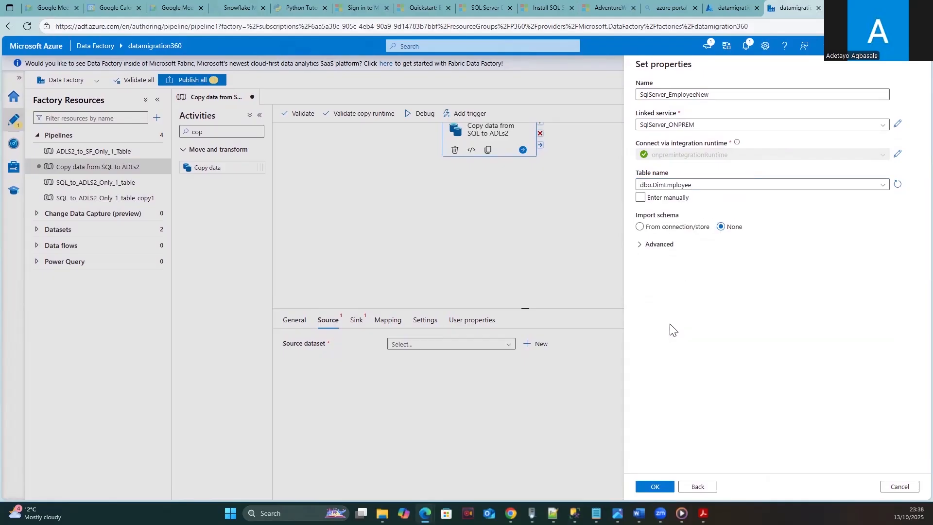
{"action": "left_click", "coordinate": [640, 200]}
{"action": "left_click", "coordinate": [641, 200]}
{"action": "left_click", "coordinate": [654, 487]}
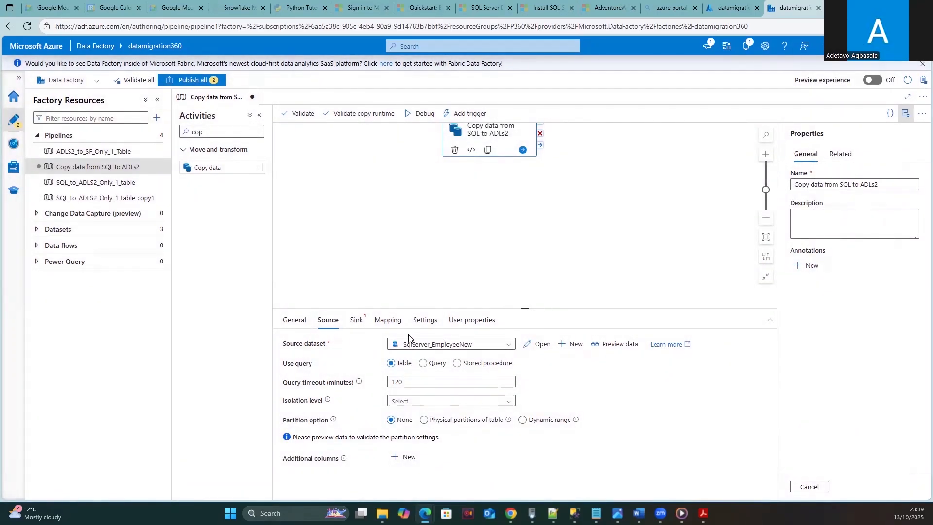
{"action": "left_click", "coordinate": [438, 367]}
- On the Sink settings, review existing datasets and begin a new sink dataset
{"action": "left_click", "coordinate": [357, 320]}
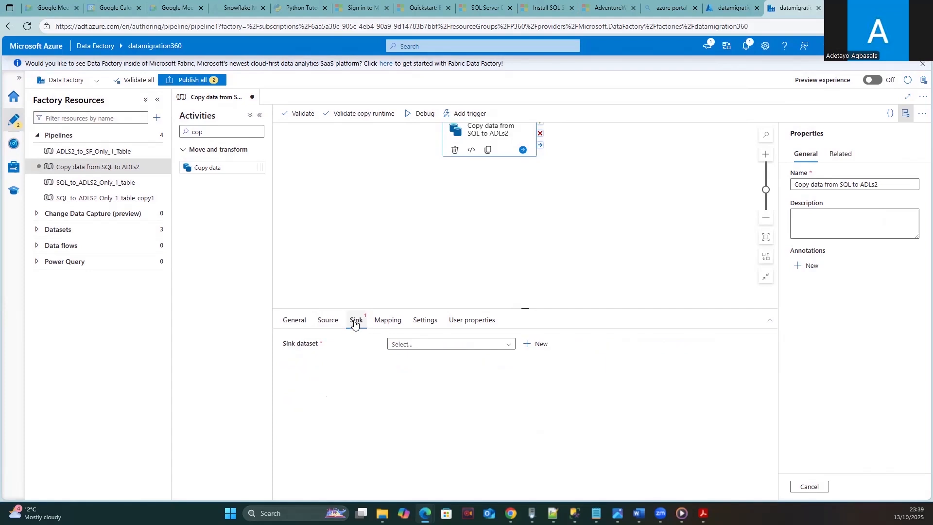
{"action": "left_click", "coordinate": [327, 320]}
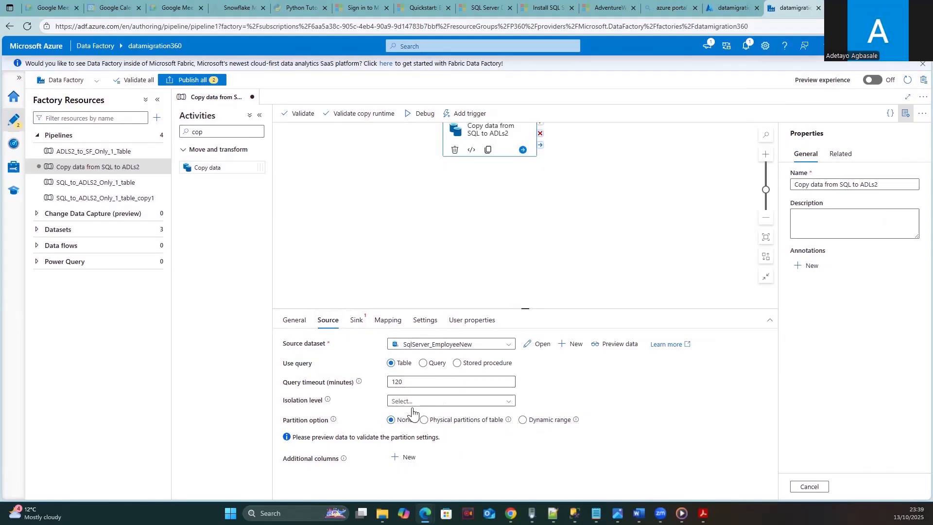
{"action": "left_click", "coordinate": [355, 320]}
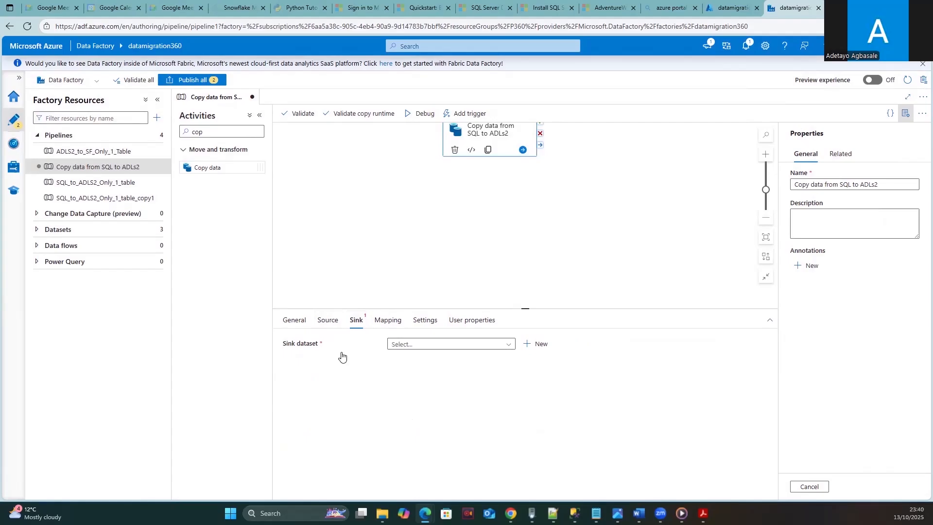
{"action": "left_click", "coordinate": [507, 345]}
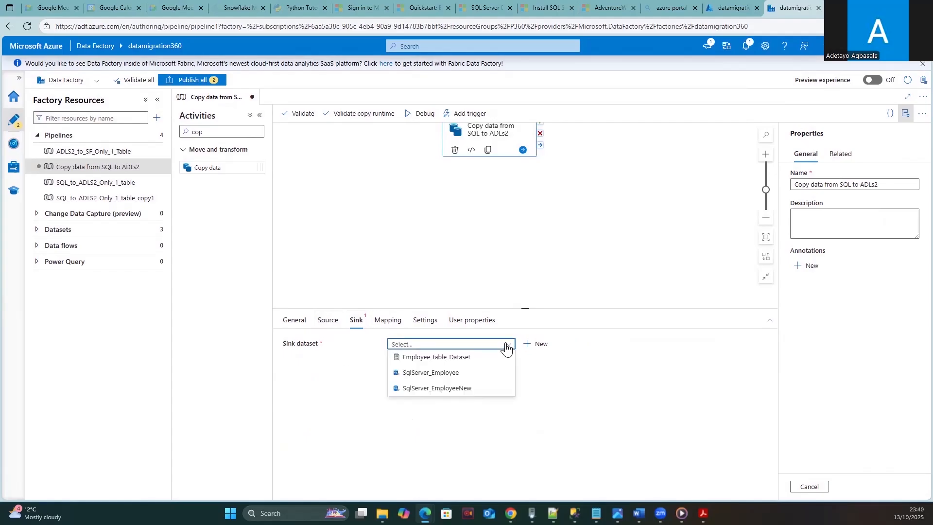
{"action": "left_click", "coordinate": [529, 345]}
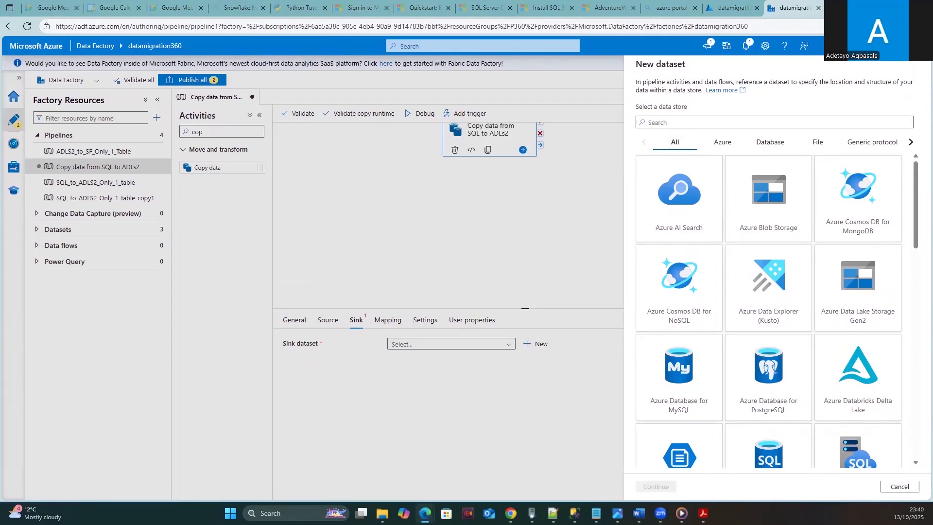
- Choose Azure Data Lake Storage Gen2, found by searching 'azure da', with DelimitedText format
{"action": "left_click", "coordinate": [678, 123]}
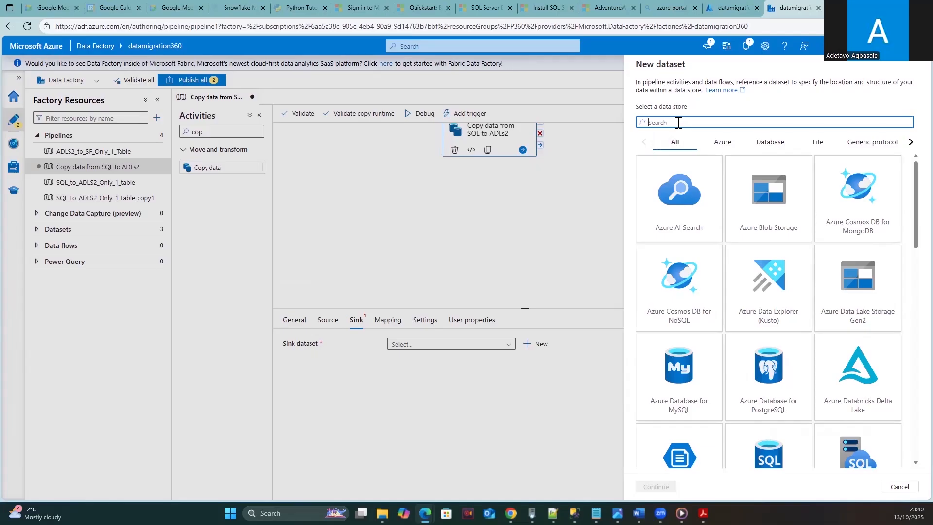
{"action": "type", "text": "azure"}
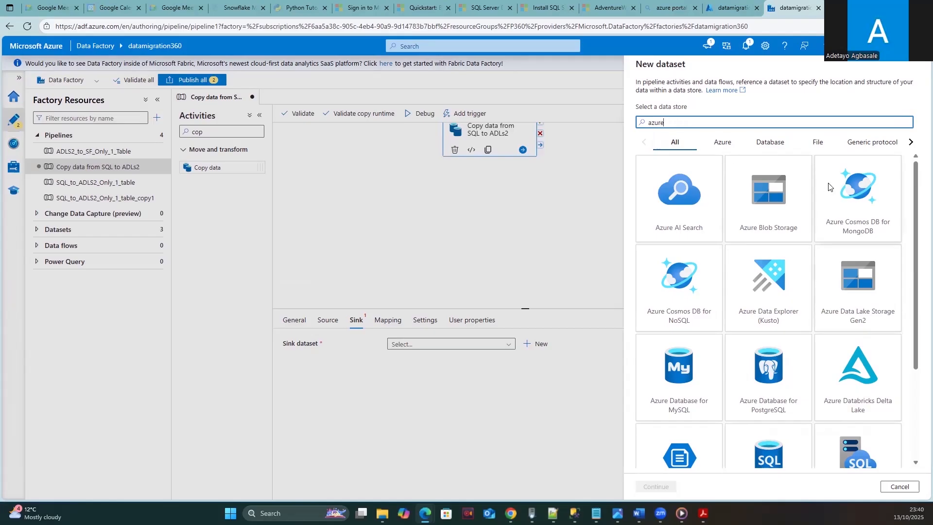
{"action": "type", "text": " dat"}
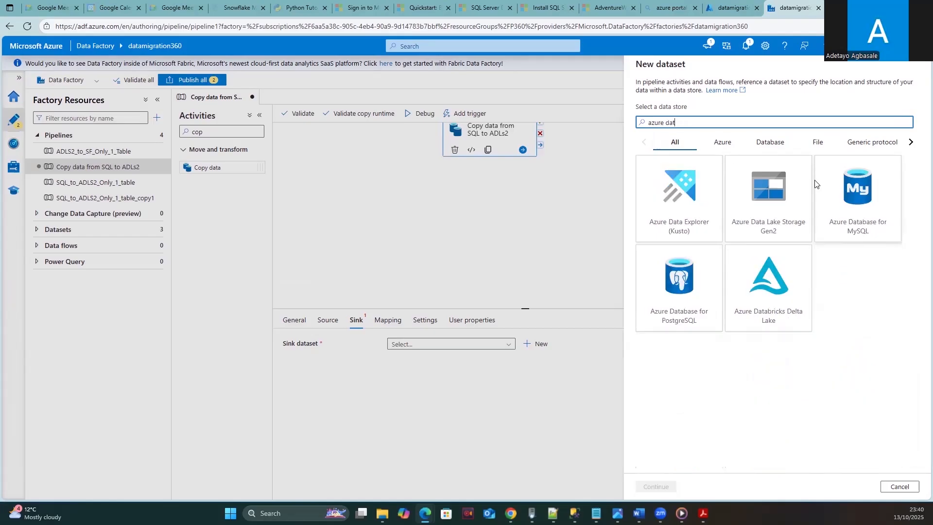
{"action": "left_click", "coordinate": [772, 199]}
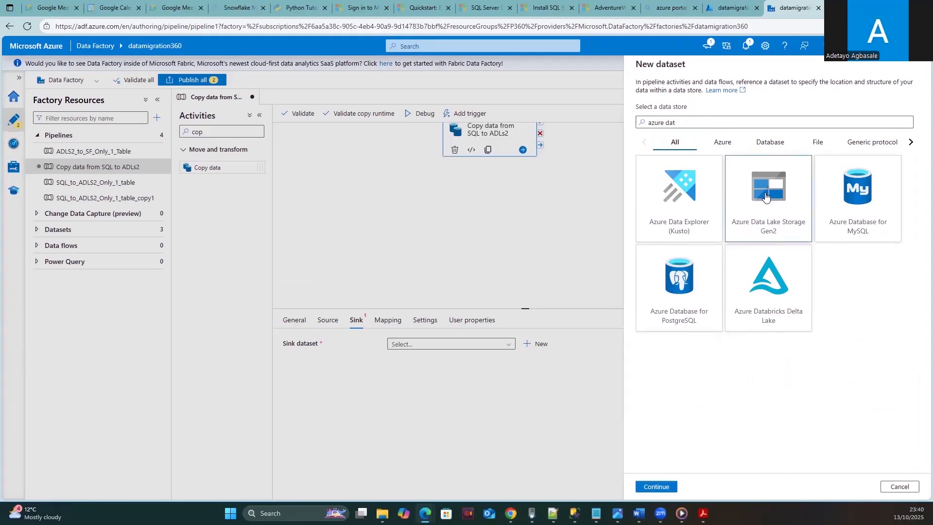
{"action": "left_click", "coordinate": [656, 485]}
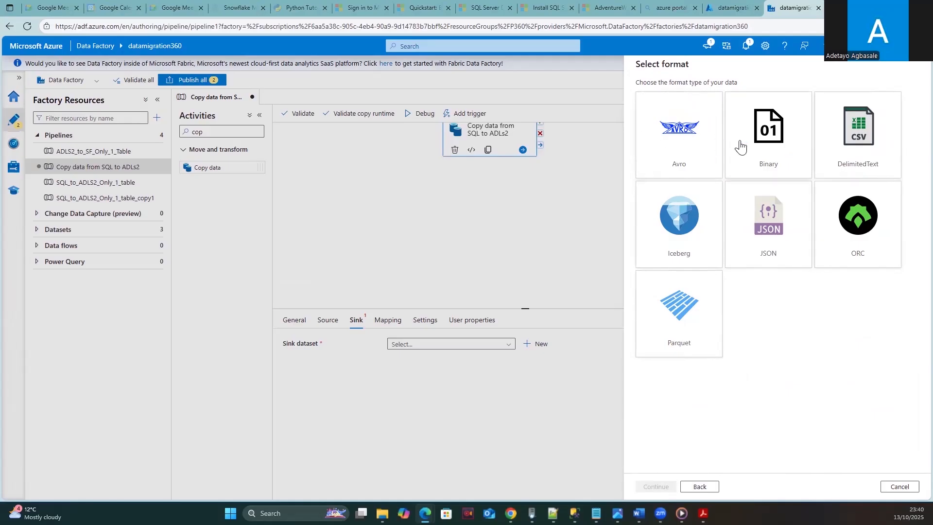
{"action": "left_click", "coordinate": [863, 146]}
{"action": "left_click", "coordinate": [654, 487]}
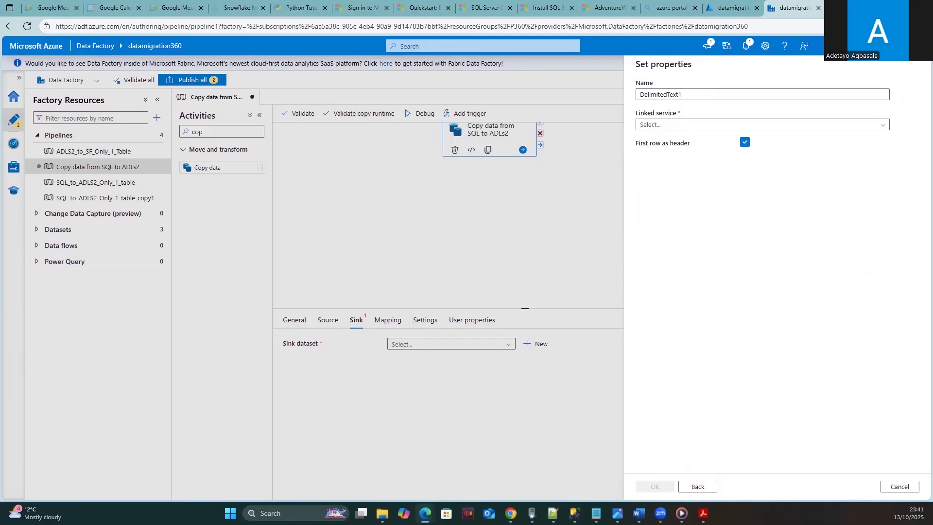
- Rename the sink dataset to EmployeeNew_Table_dataset
{"action": "double_click", "coordinate": [653, 95]}
{"action": "key", "text": "BackSpace"}
{"action": "type", "text": "Ep"}
{"action": "key", "text": "BackSpace"}
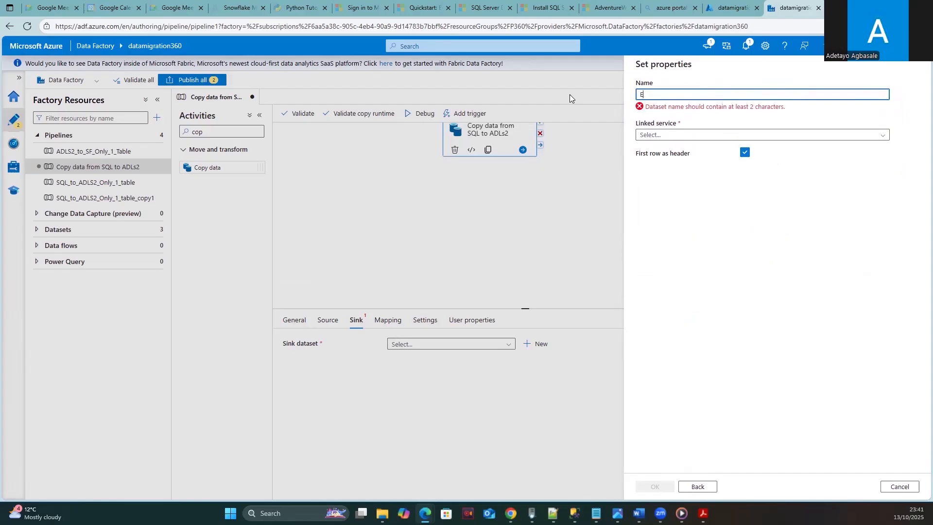
{"action": "type", "text": "mployee"}
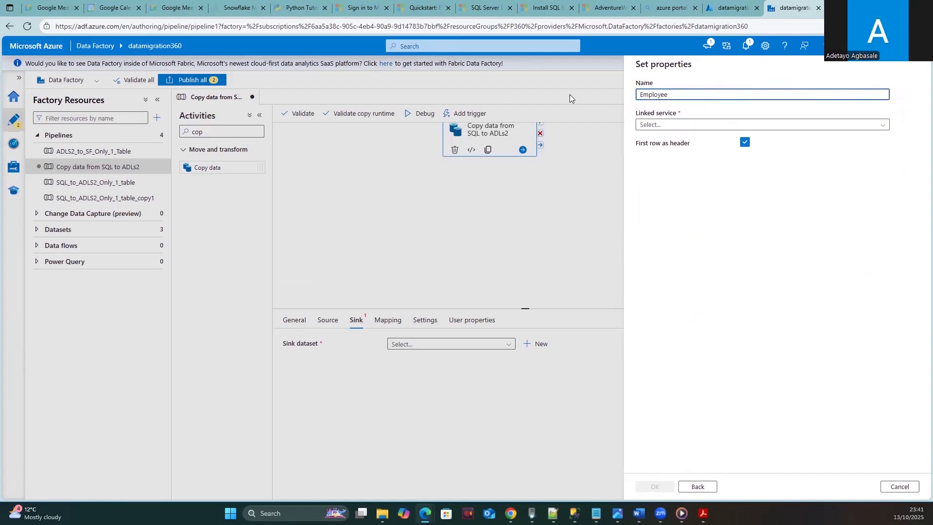
{"action": "left_click", "coordinate": [763, 125]}
{"action": "left_click", "coordinate": [681, 98]}
{"action": "type", "text": "New_Table_dataset"}
- Start a new Azure Data Lake Storage Gen2 linked service from the Linked service list
{"action": "left_click", "coordinate": [671, 127]}
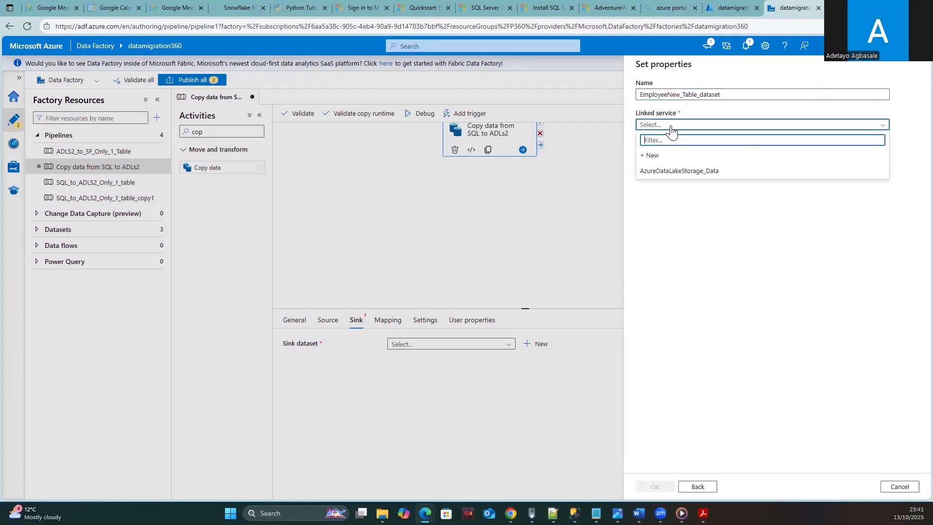
{"action": "left_click", "coordinate": [672, 174]}
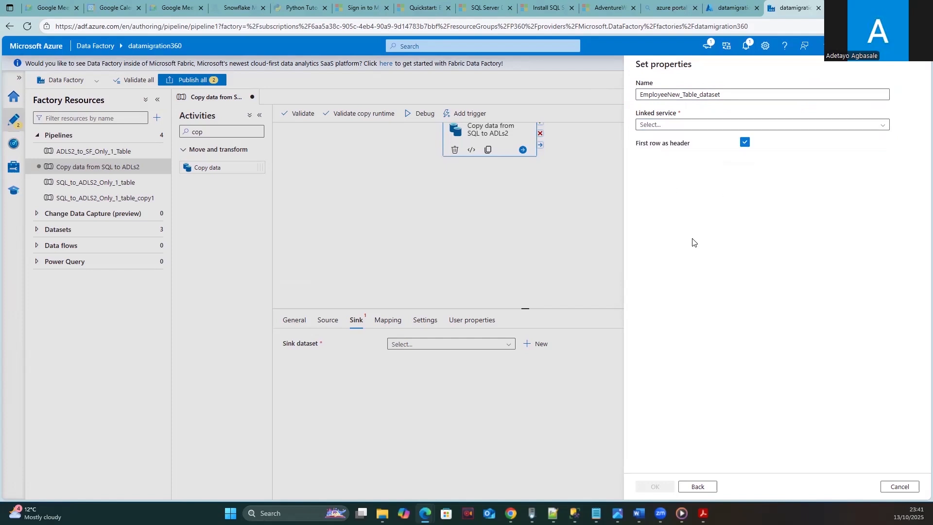
{"action": "left_click", "coordinate": [669, 133]}
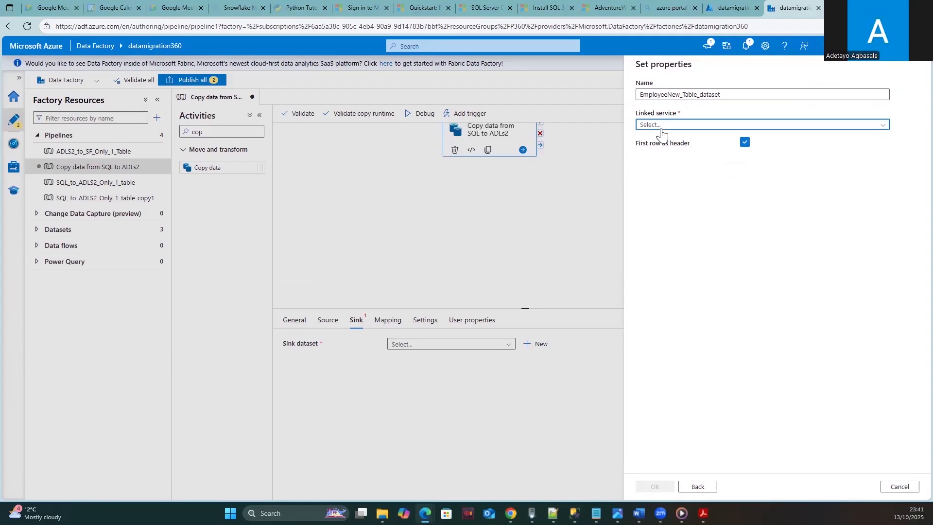
{"action": "left_click", "coordinate": [649, 159]}
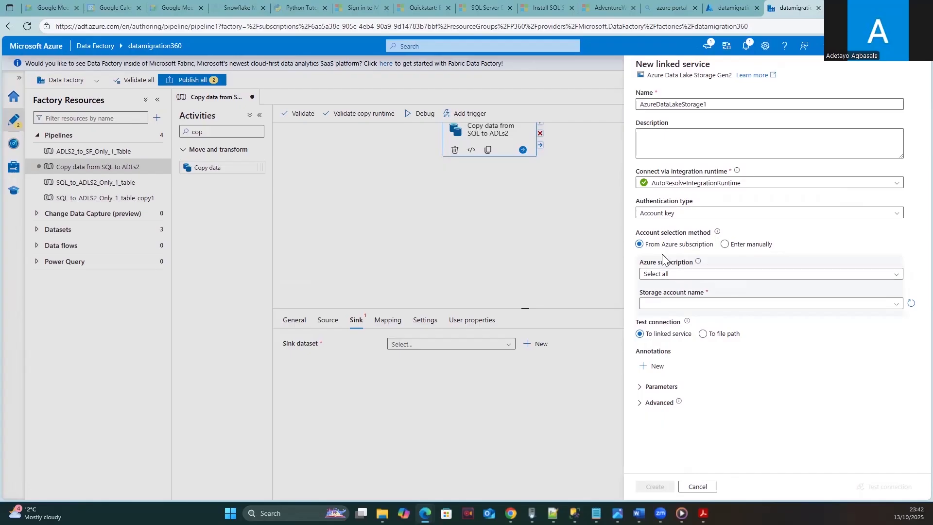
- Point AzureDataLakeStorage1 at the onlinetrainingclass storage account, test the connection, and create it
{"action": "left_click", "coordinate": [669, 275]}
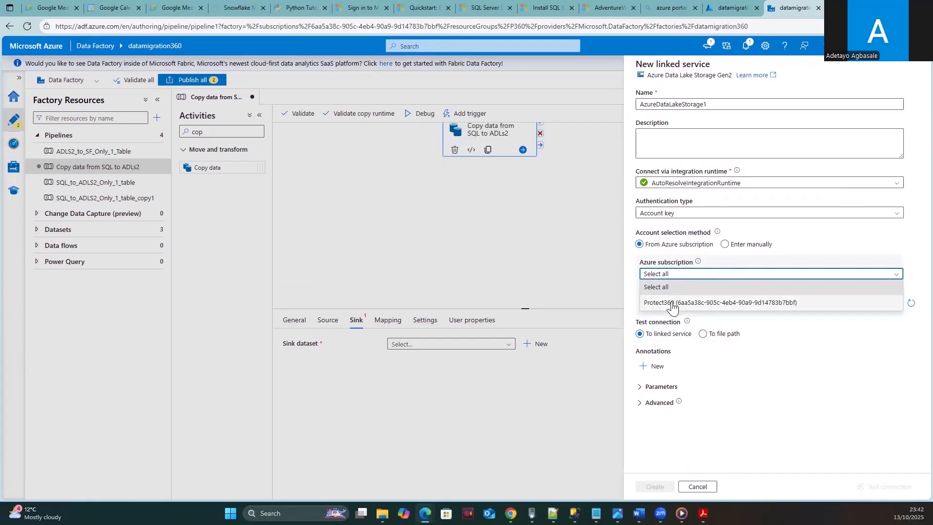
{"action": "left_click", "coordinate": [671, 304]}
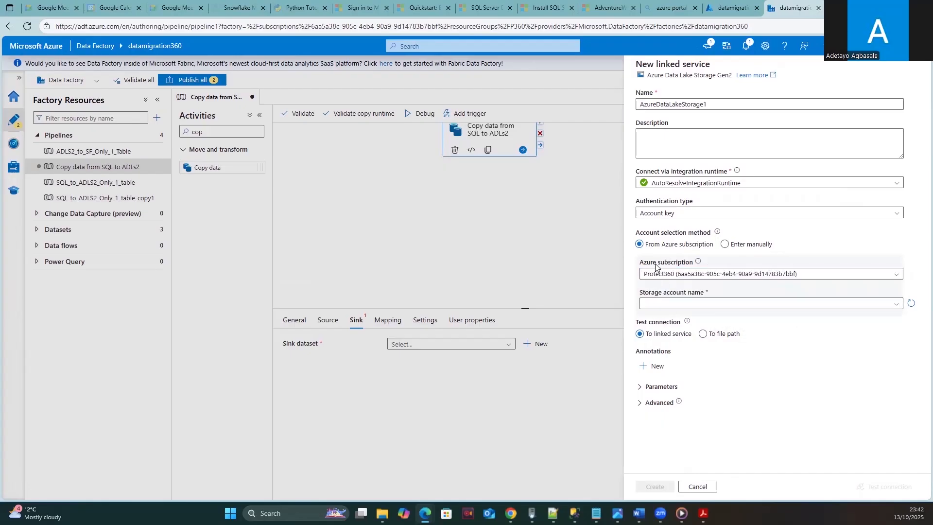
{"action": "left_click", "coordinate": [707, 304]}
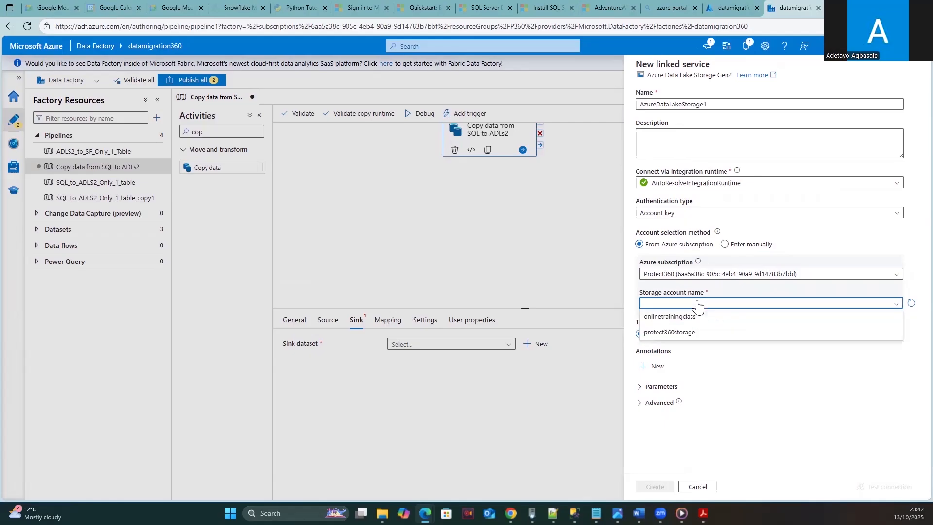
{"action": "left_click", "coordinate": [671, 317]}
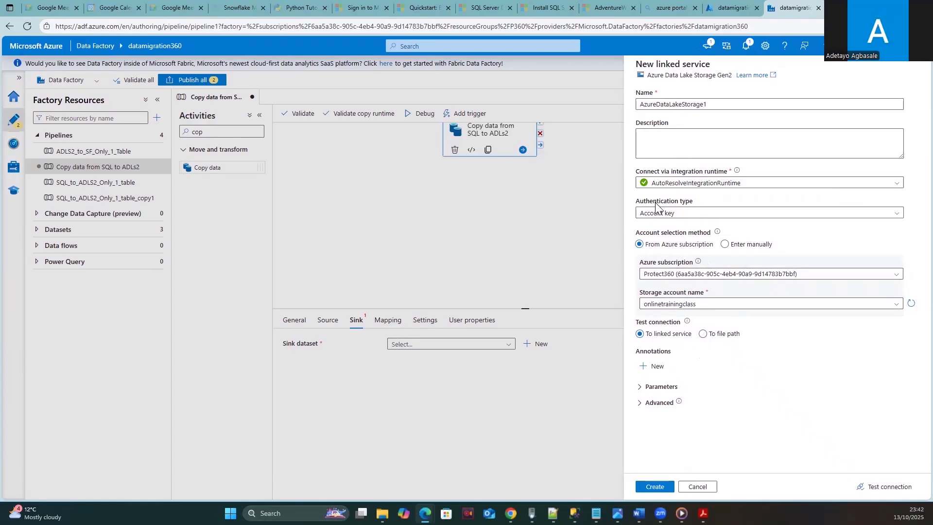
{"action": "left_click", "coordinate": [889, 488]}
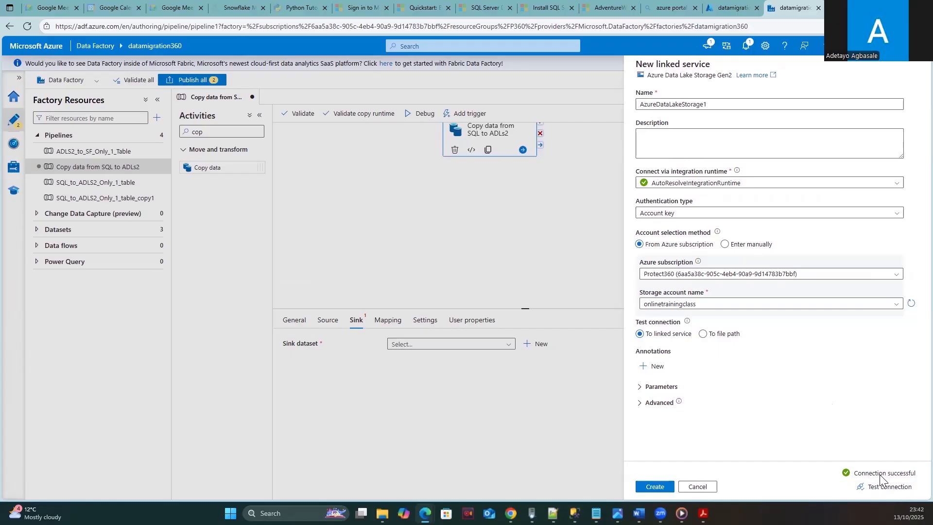
{"action": "left_click", "coordinate": [654, 487]}
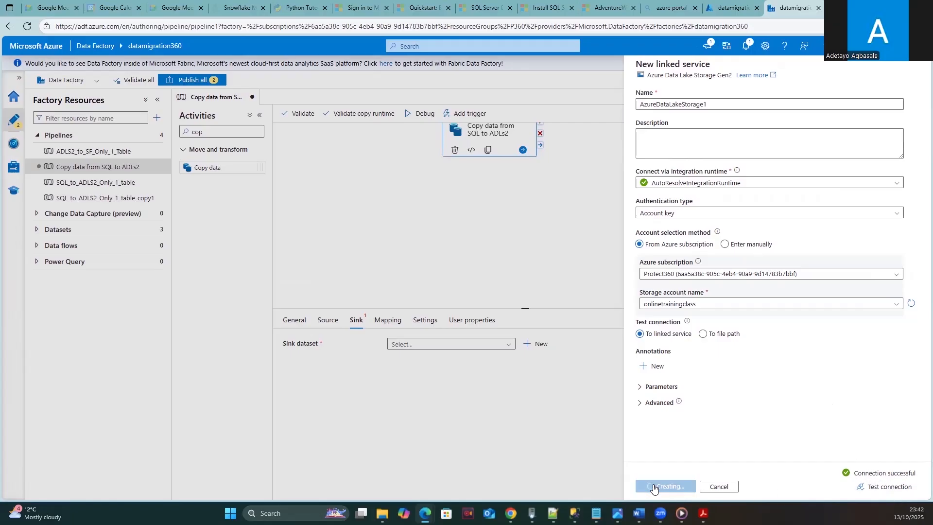
{"action": "mouse_move", "coordinate": [678, 404]}
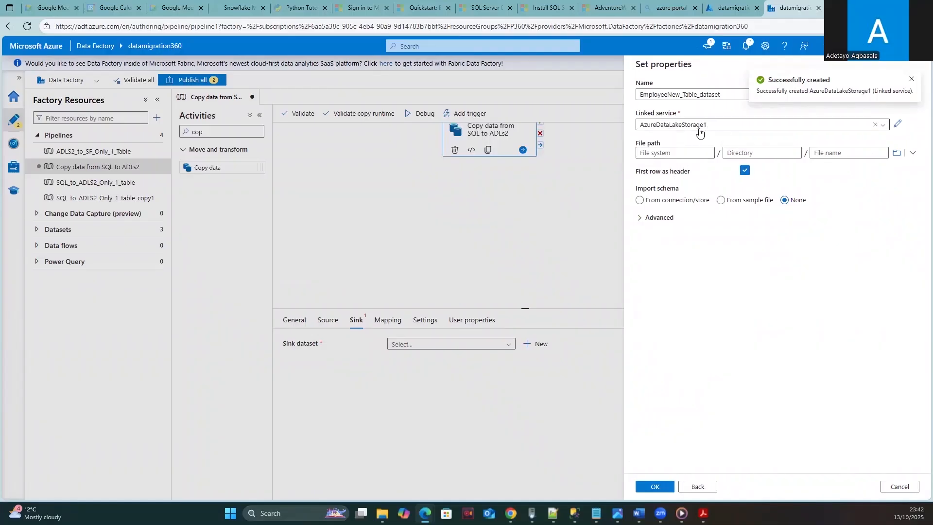
- Set the sink dataset's schema import to None and browse storage for its file path
{"action": "left_click", "coordinate": [678, 154]}
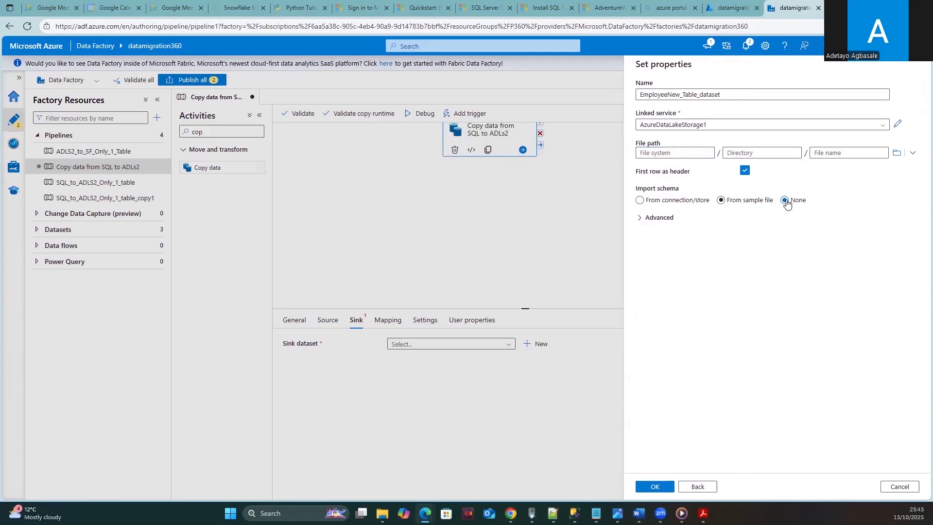
{"action": "left_click", "coordinate": [688, 200]}
{"action": "left_click", "coordinate": [762, 153]}
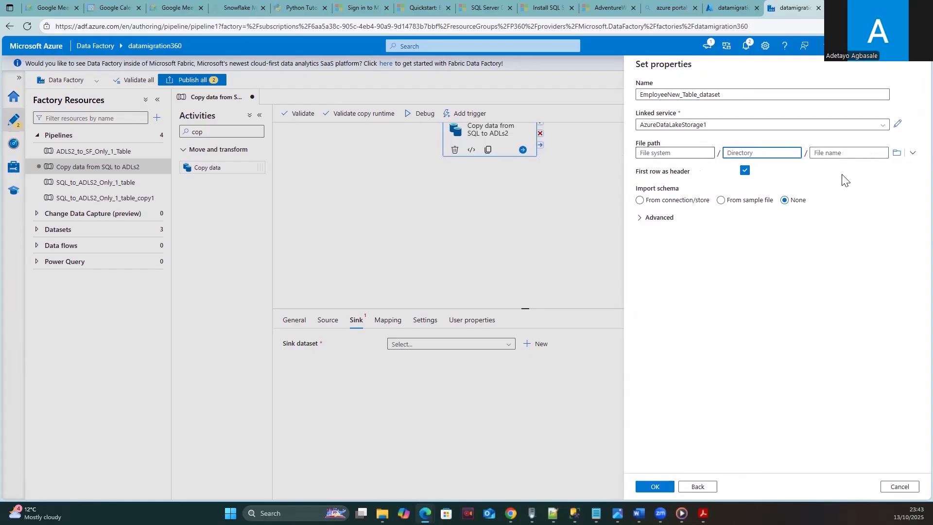
{"action": "left_click", "coordinate": [896, 155]}
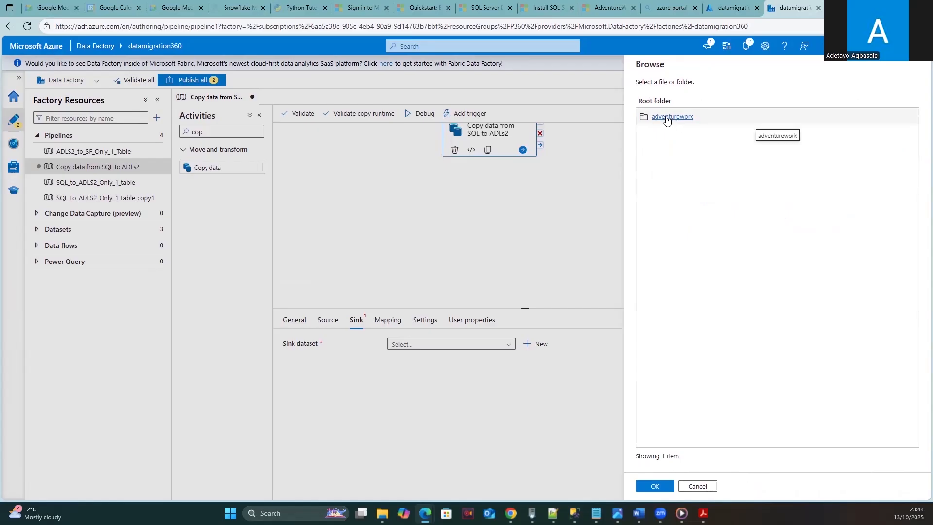
- Look inside adventurework/Migration_Data, cancel without picking a path, and go to the datamigration360 portal tab
{"action": "left_click", "coordinate": [666, 119]}
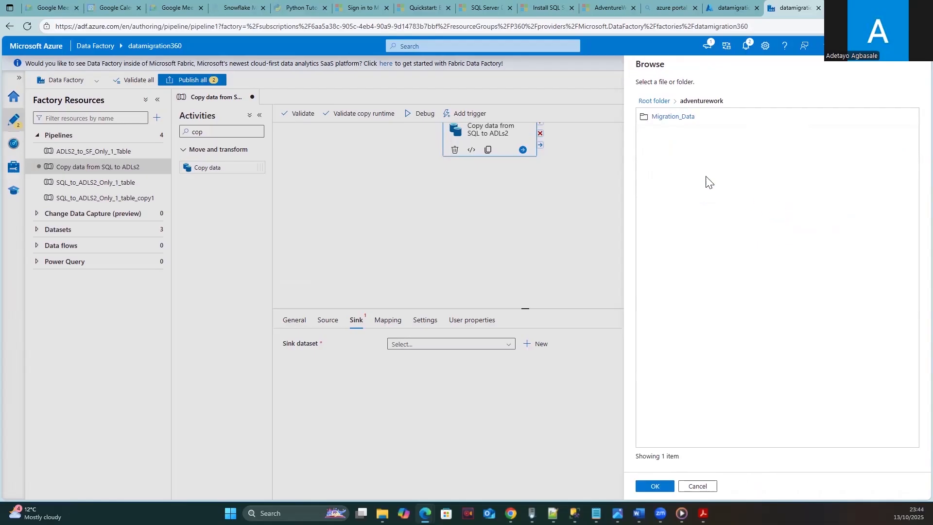
{"action": "left_click", "coordinate": [668, 119]}
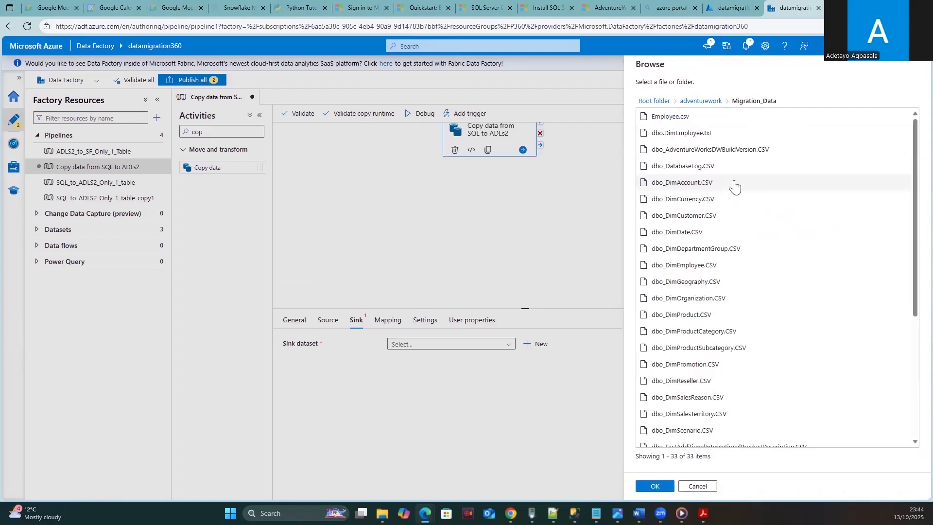
{"action": "left_click", "coordinate": [697, 486]}
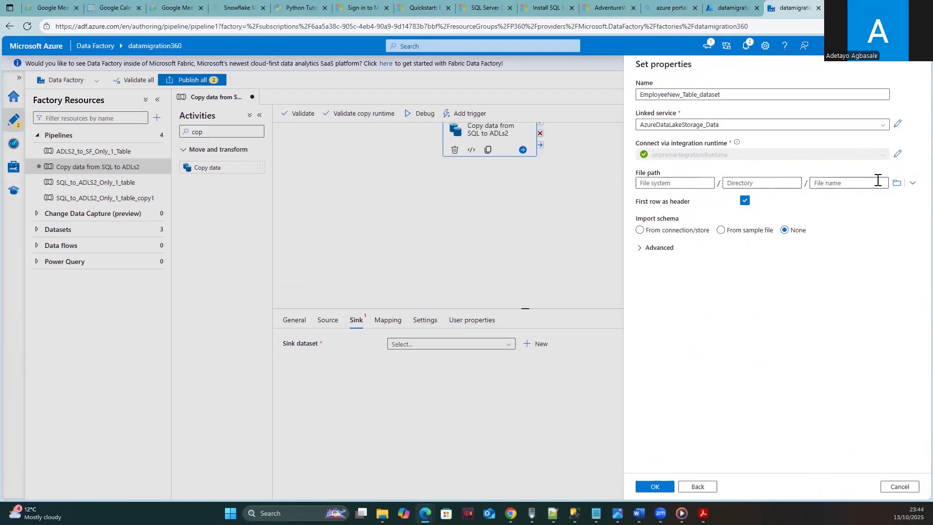
{"action": "left_click", "coordinate": [731, 7]}
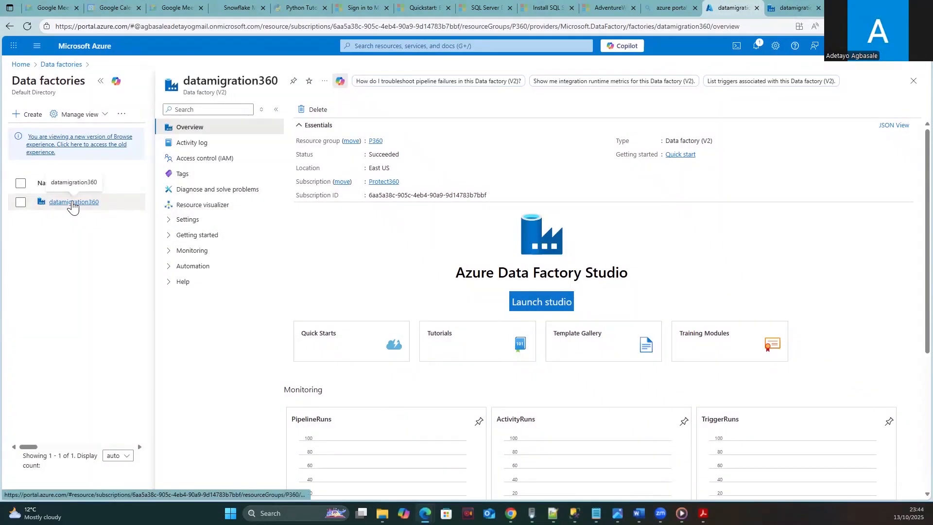
- Navigate from the datamigration360 portal page to the onlinetrainingclass storage account's containers
{"action": "left_click", "coordinate": [72, 207]}
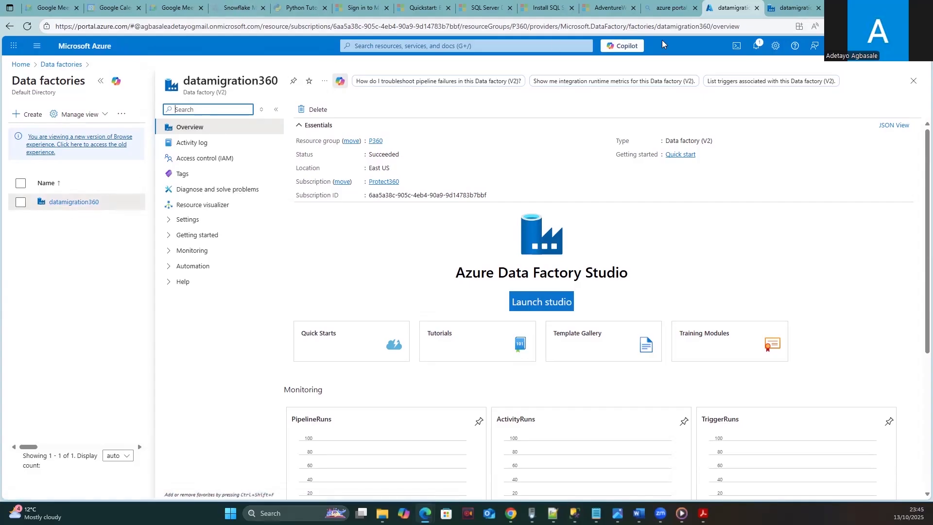
{"action": "left_click", "coordinate": [666, 8]}
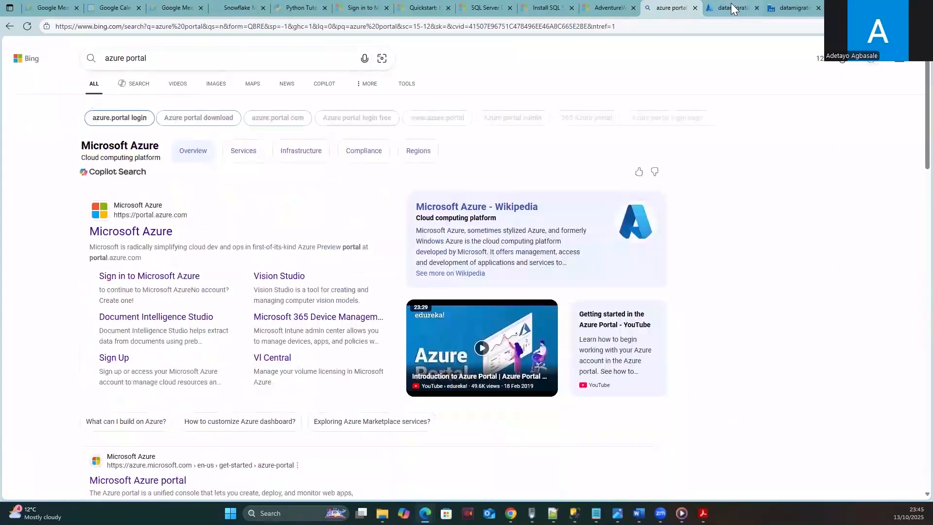
{"action": "left_click", "coordinate": [732, 8]}
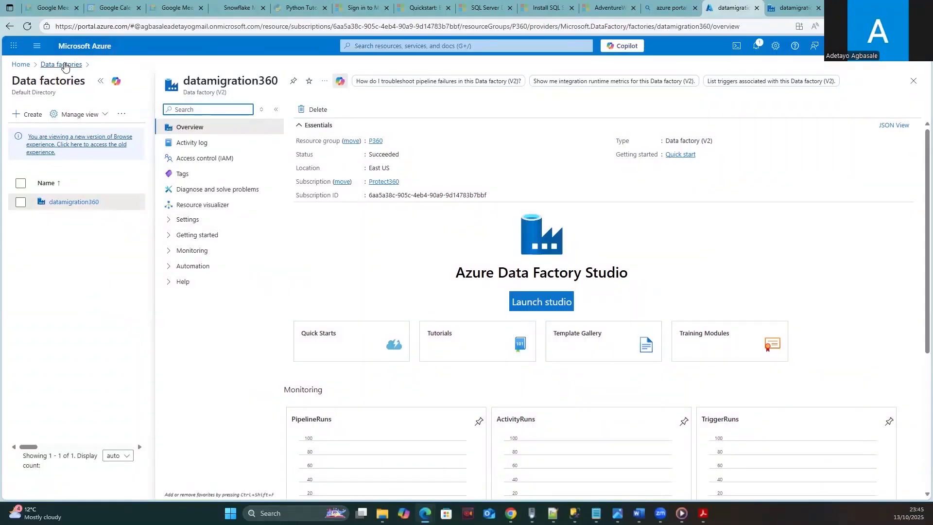
{"action": "left_click", "coordinate": [63, 65]}
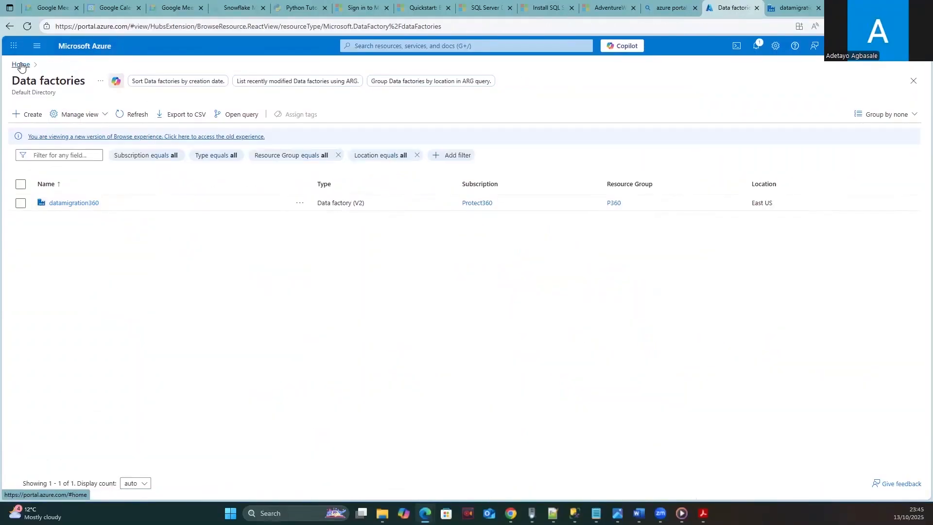
{"action": "left_click", "coordinate": [21, 65]}
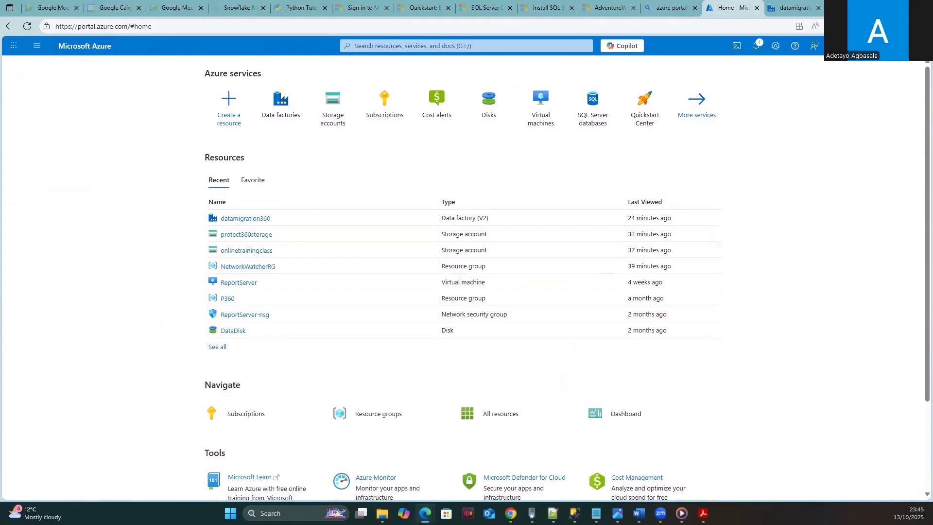
{"action": "left_click", "coordinate": [245, 250]}
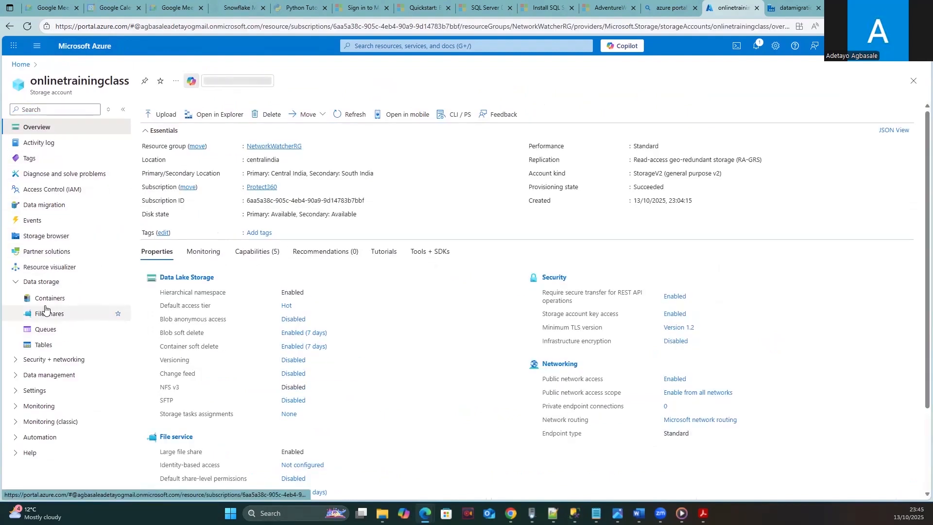
{"action": "left_click", "coordinate": [42, 299]}
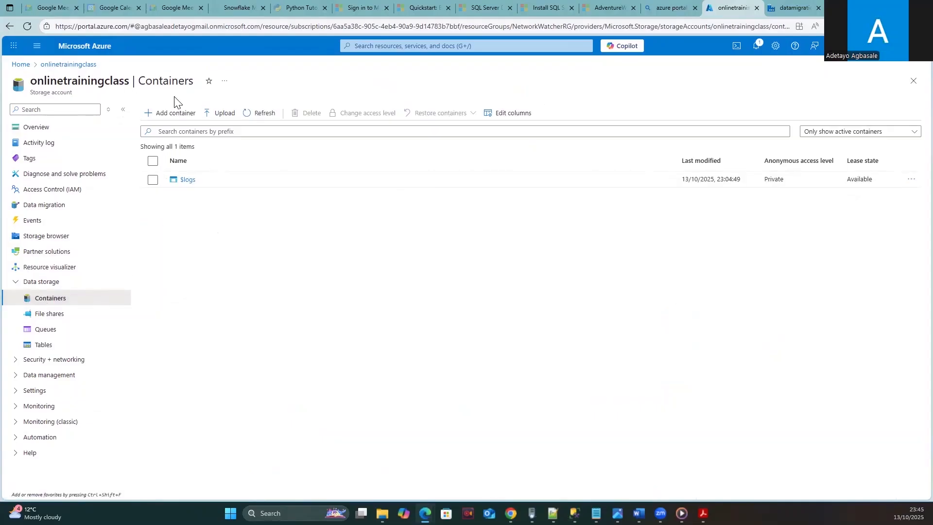
- Open the adventurework container in the protect360storage account via Home > Storage accounts
{"action": "left_click", "coordinate": [29, 63]}
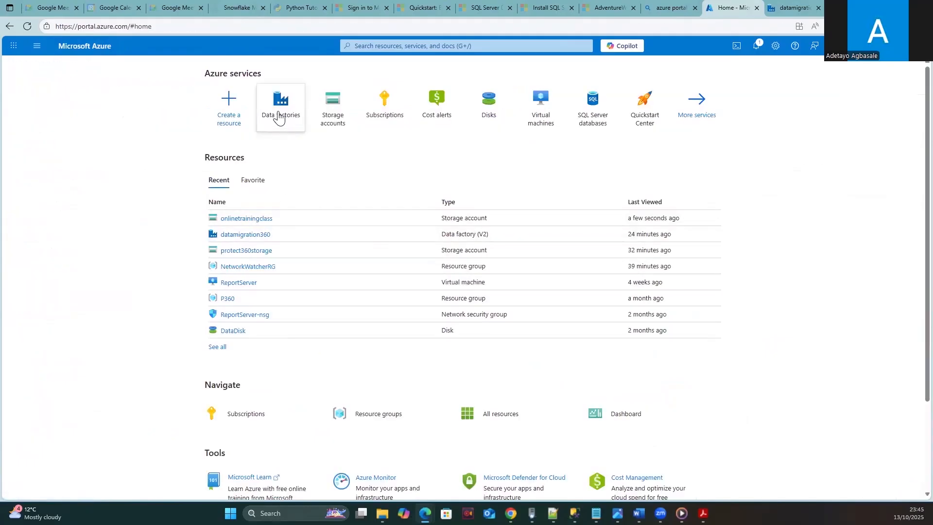
{"action": "left_click", "coordinate": [334, 112]}
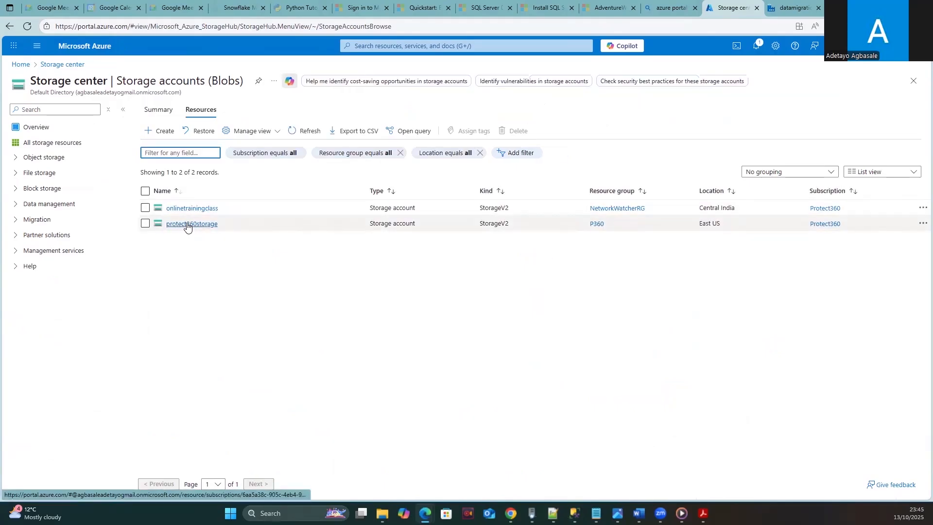
{"action": "left_click", "coordinate": [187, 225]}
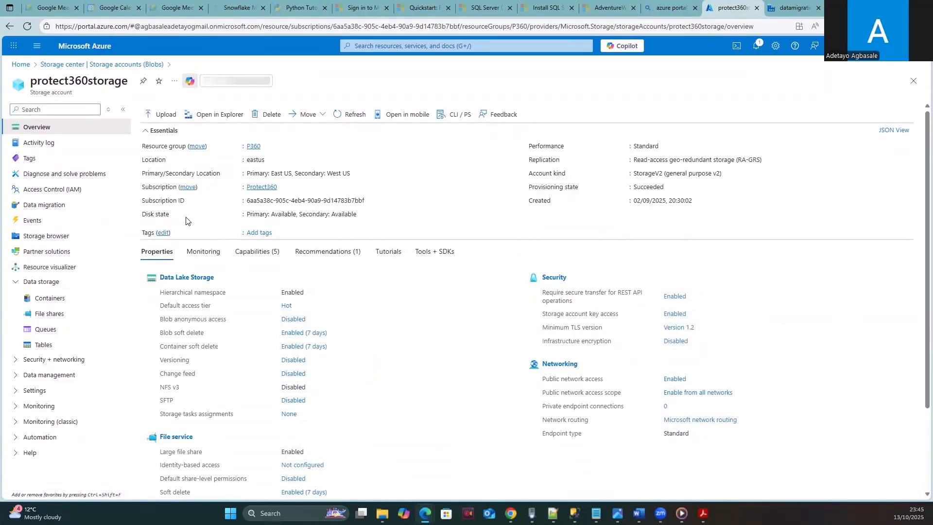
{"action": "left_click", "coordinate": [46, 298]}
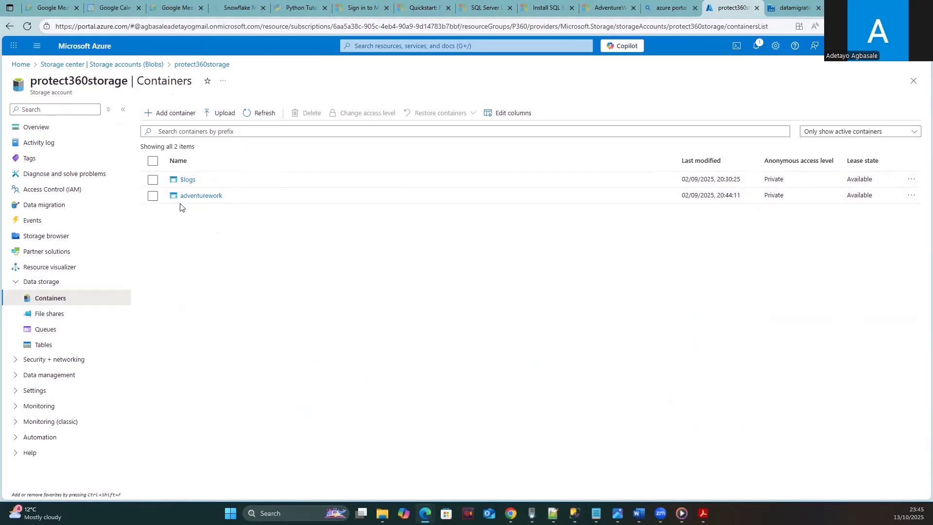
{"action": "left_click", "coordinate": [189, 191]}
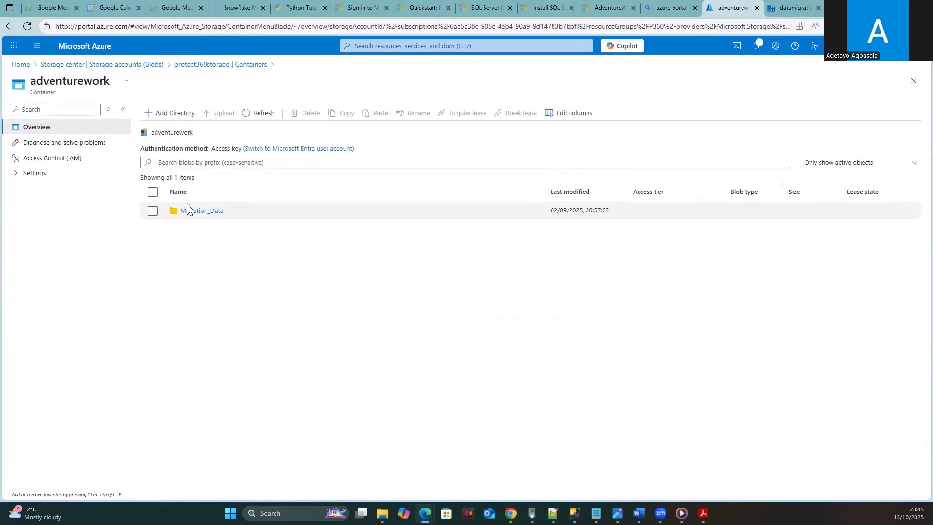
- Create an OnlineMigration_Data directory in adventurework and return to the Data Factory tab
{"action": "left_click", "coordinate": [167, 113]}
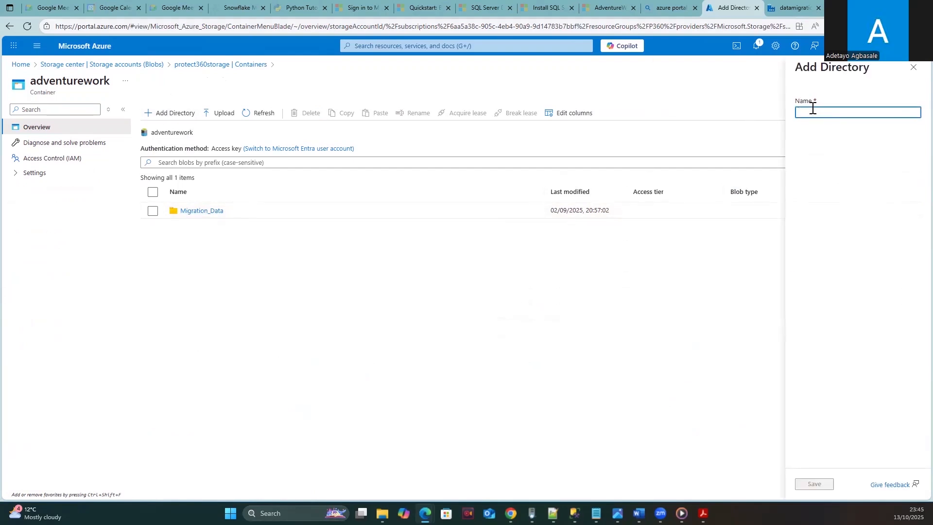
{"action": "type", "text": "OnlineMigration_Data"}
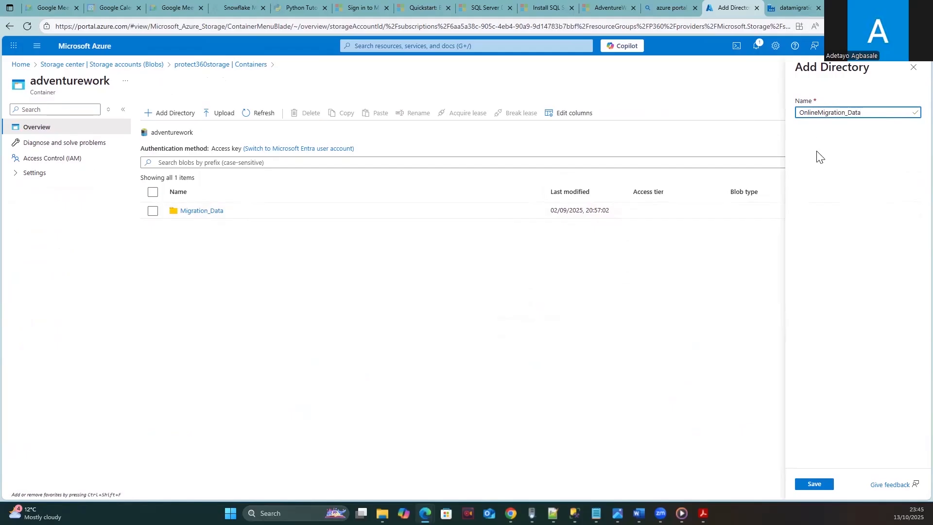
{"action": "left_click", "coordinate": [816, 484]}
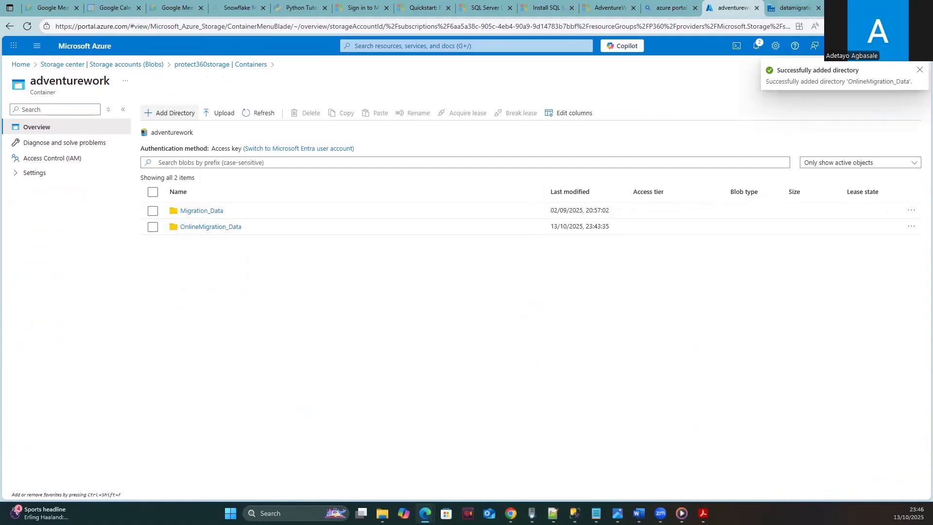
{"action": "left_click", "coordinate": [797, 7]}
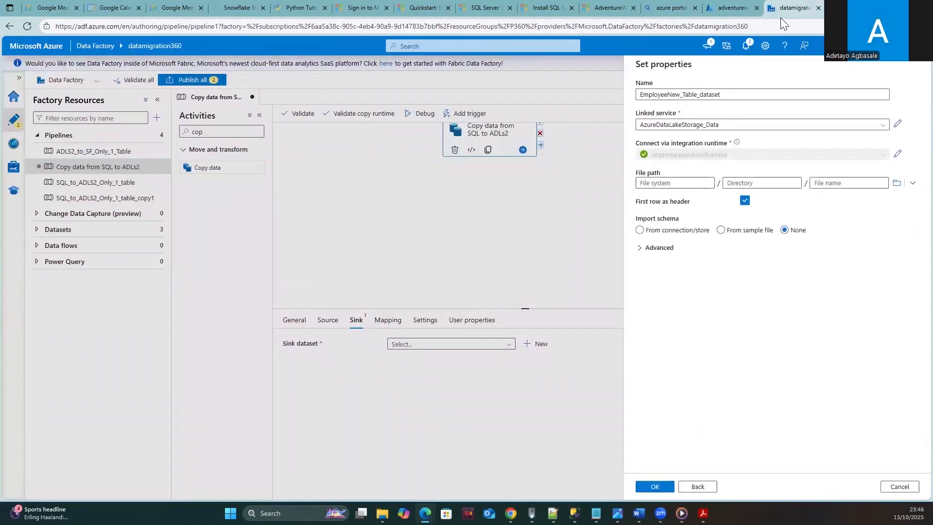
- Point the sink file path at adventurework/OnlineMigration_Data and create EmployeeNew_Table_dataset
{"action": "left_click", "coordinate": [896, 183]}
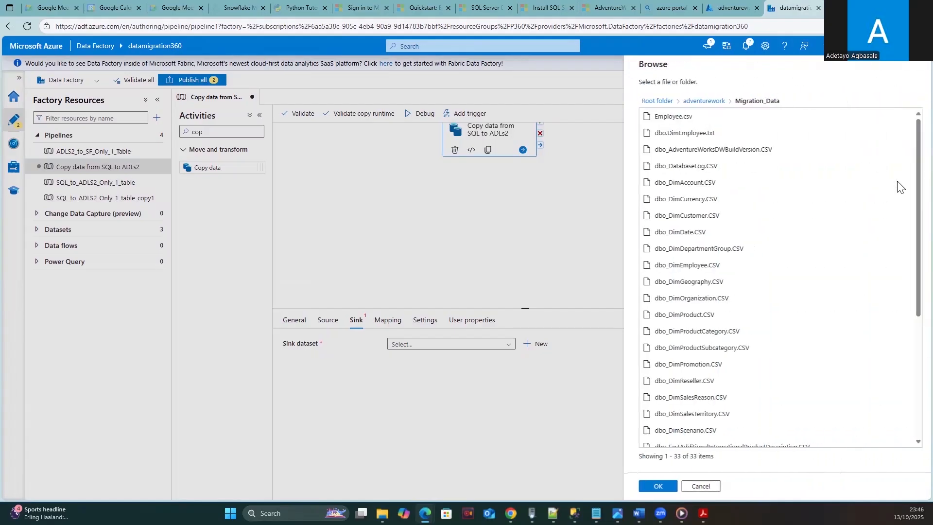
{"action": "left_click", "coordinate": [700, 100]}
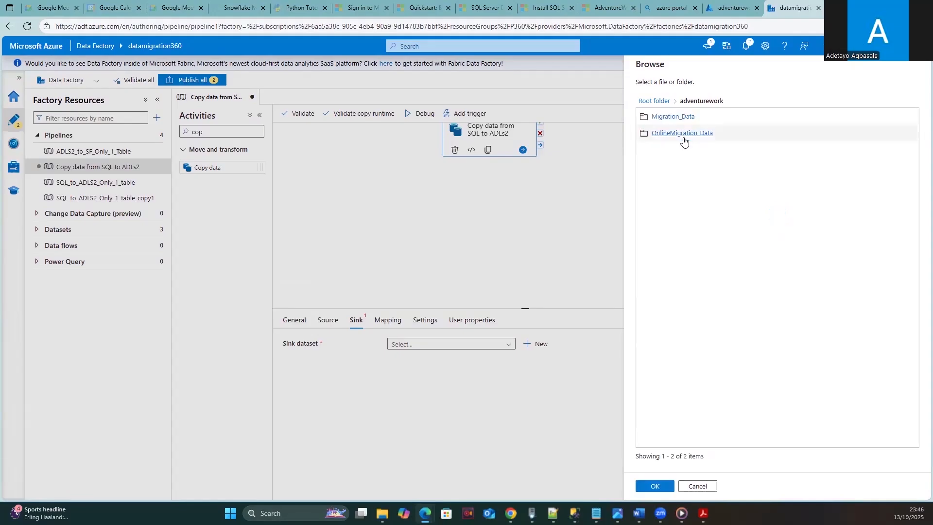
{"action": "left_click", "coordinate": [677, 138]}
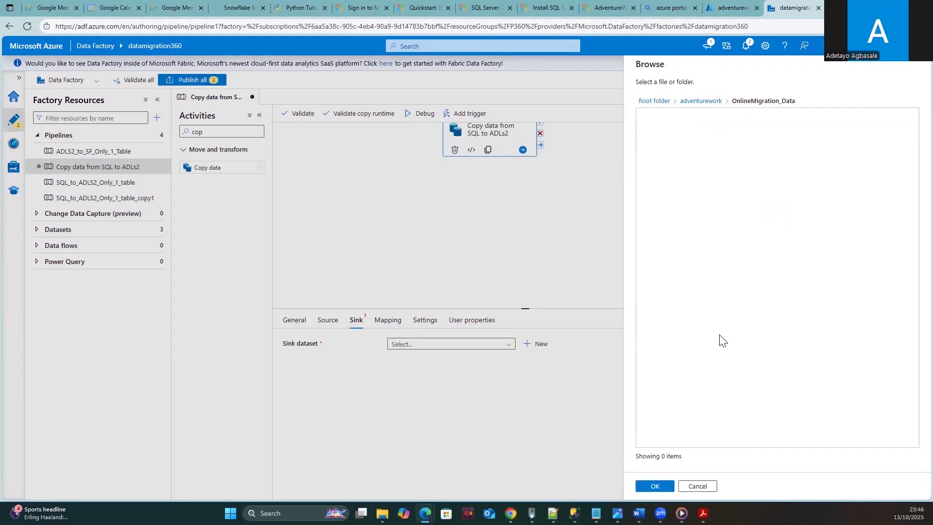
{"action": "left_click", "coordinate": [655, 486]}
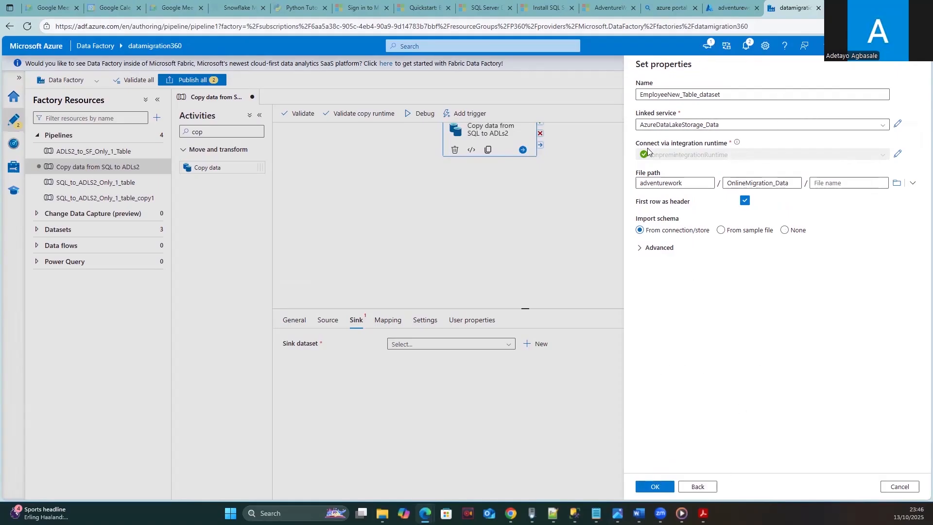
{"action": "left_click", "coordinate": [650, 488]}
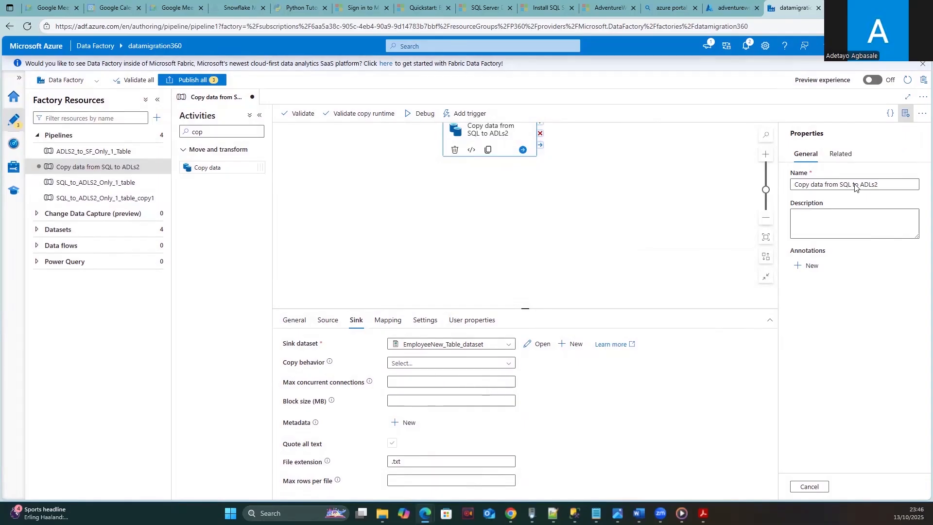
- Review the copy activity's Source, Mapping and Sink tabs, finishing on Sink with .txt extension
{"action": "scroll", "coordinate": [598, 232], "scroll_direction": "up", "scroll_amount": 2}
{"action": "scroll", "coordinate": [552, 233], "scroll_direction": "down", "scroll_amount": 2}
{"action": "left_click", "coordinate": [329, 322]}
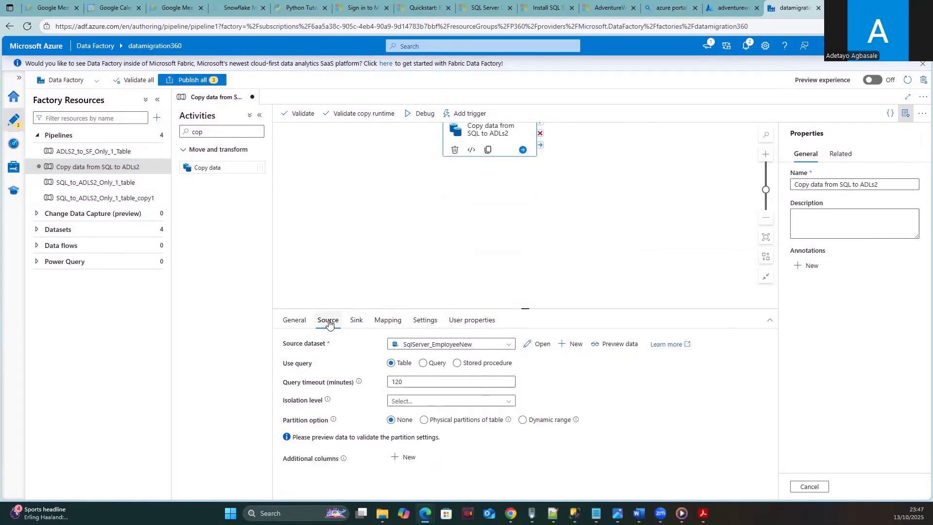
{"action": "left_click", "coordinate": [358, 324]}
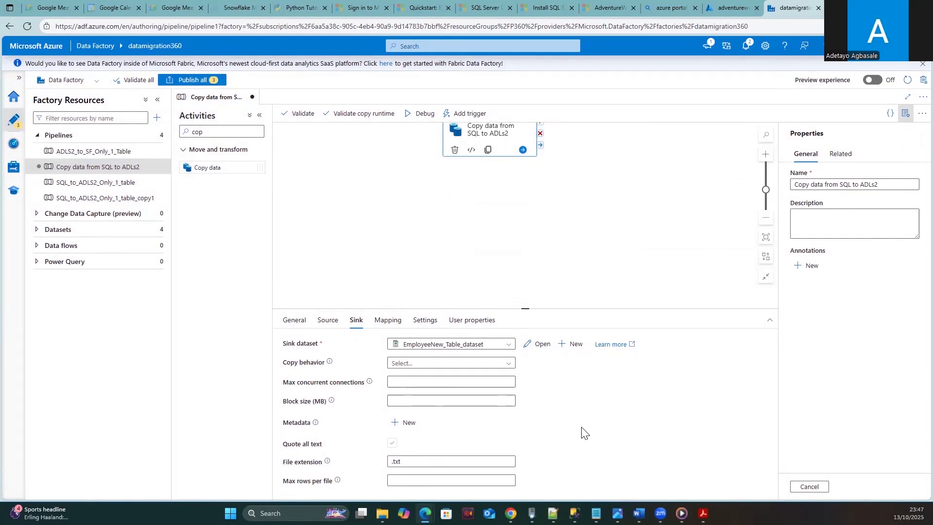
{"action": "left_click", "coordinate": [395, 321]}
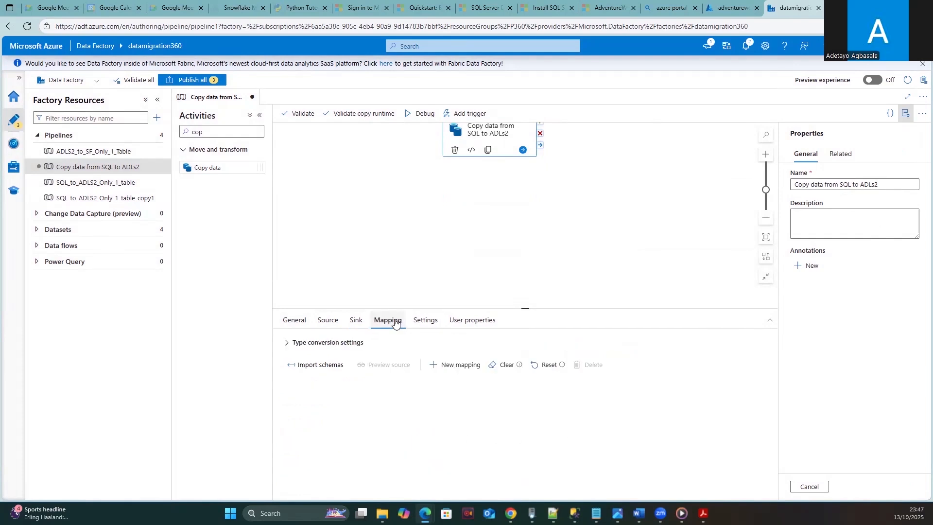
{"action": "left_click", "coordinate": [355, 319]}
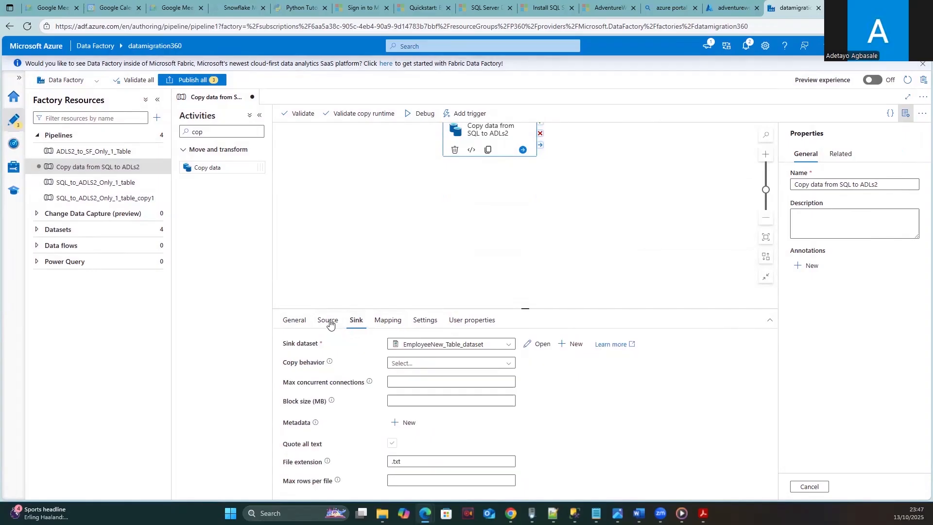
{"action": "left_click", "coordinate": [329, 322]}
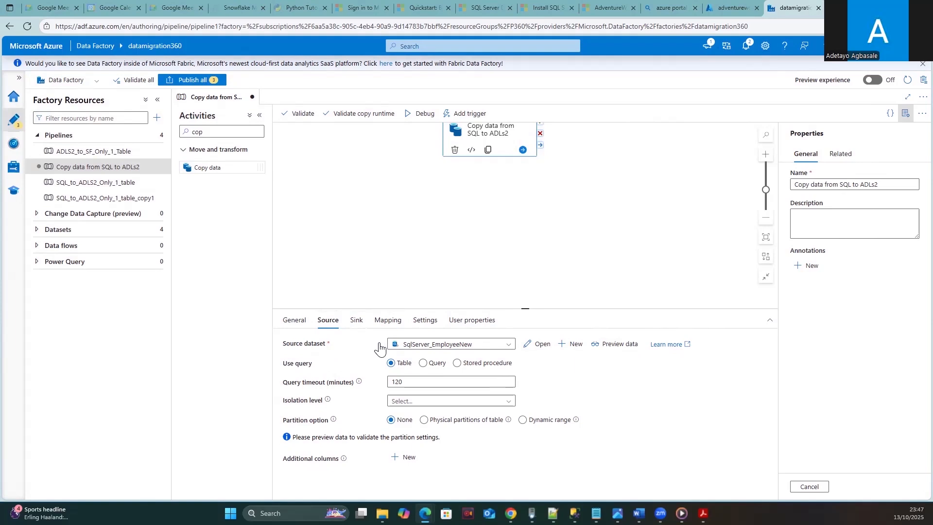
{"action": "left_click", "coordinate": [352, 325]}
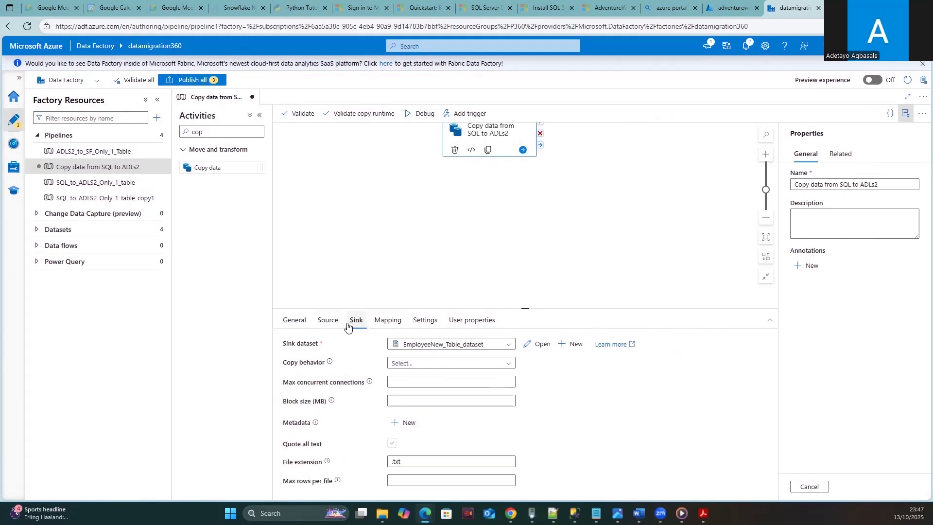
{"action": "left_click", "coordinate": [328, 321]}
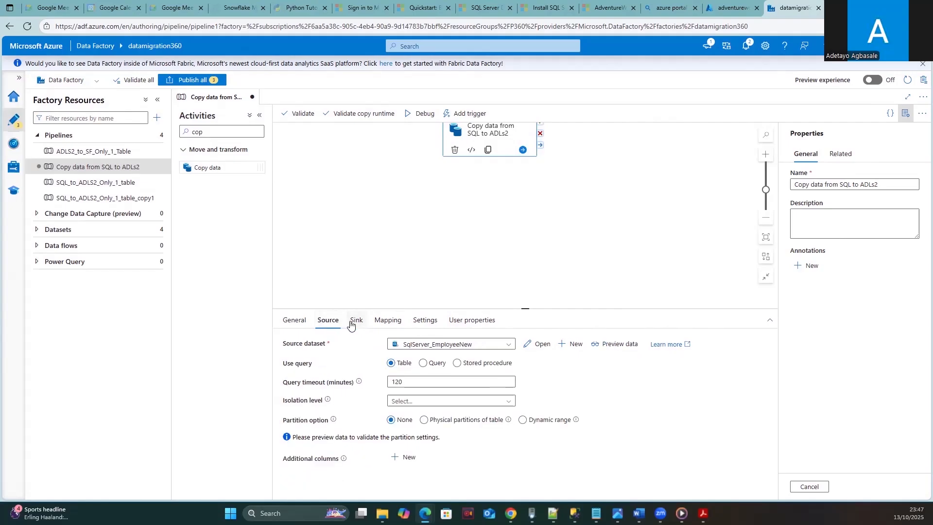
{"action": "left_click", "coordinate": [362, 325]}
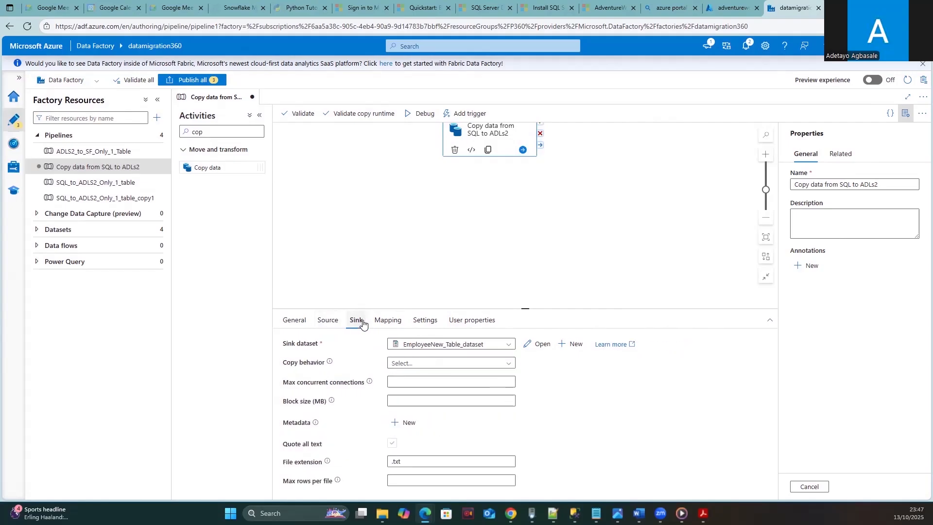
- Preview the SqlServer_EmployeeNew source, confirming dbo.DimEmployee rows load, then close the preview
{"action": "left_click", "coordinate": [330, 322]}
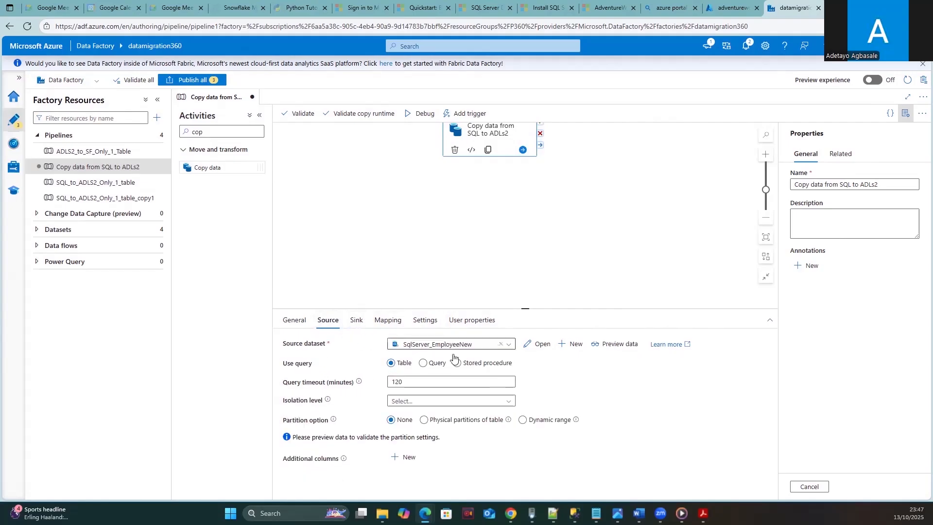
{"action": "left_click", "coordinate": [598, 345]}
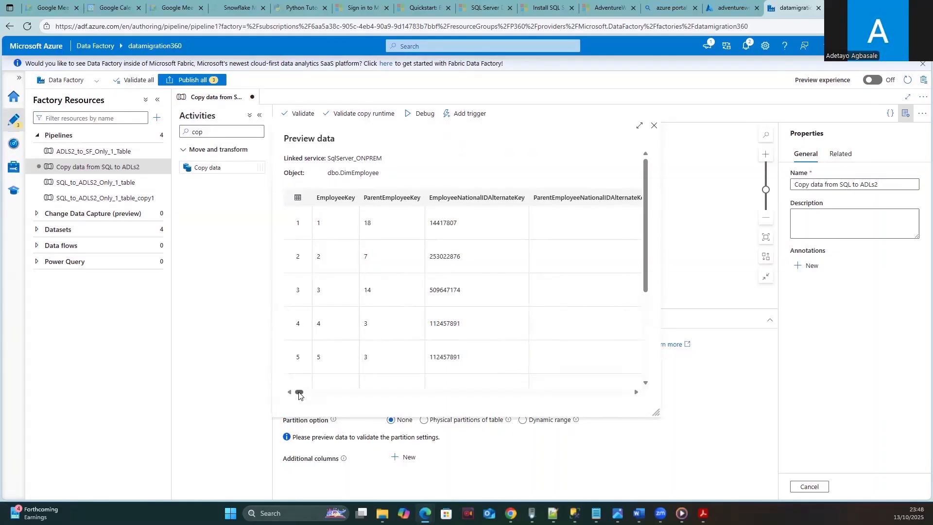
{"action": "mouse_move", "coordinate": [297, 396]}
{"action": "left_mouse_down"}
{"action": "mouse_move", "coordinate": [443, 385]}
{"action": "mouse_move", "coordinate": [294, 391]}
{"action": "left_mouse_up"}
{"action": "left_click", "coordinate": [654, 125]}
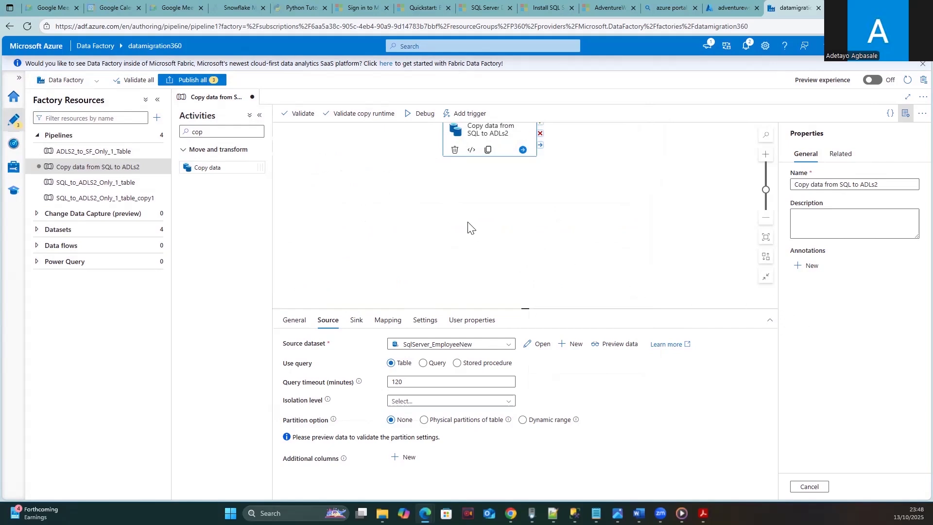
{"action": "scroll", "coordinate": [447, 217], "scroll_direction": "up", "scroll_amount": 1}
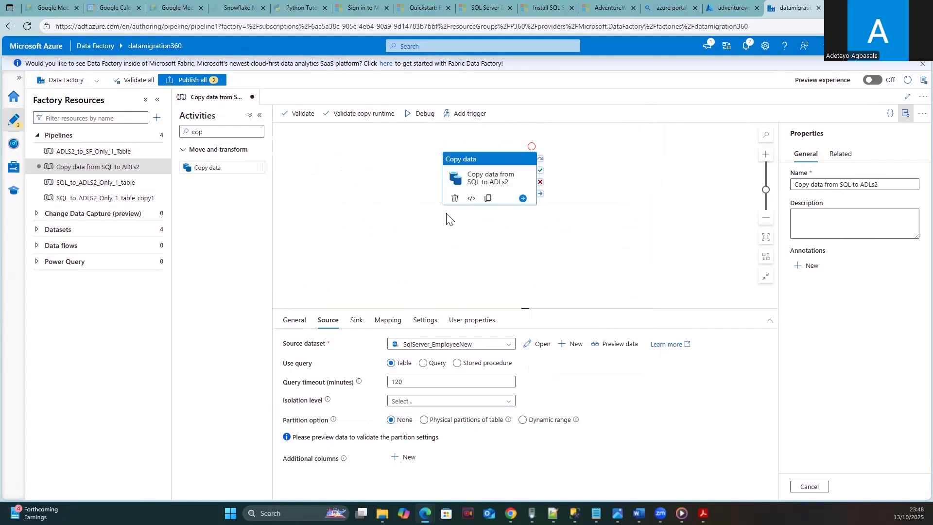
- Debug-run the pipeline and check the run details showing 296 rows copied to Data Lake Storage Gen2
{"action": "left_click", "coordinate": [416, 114]}
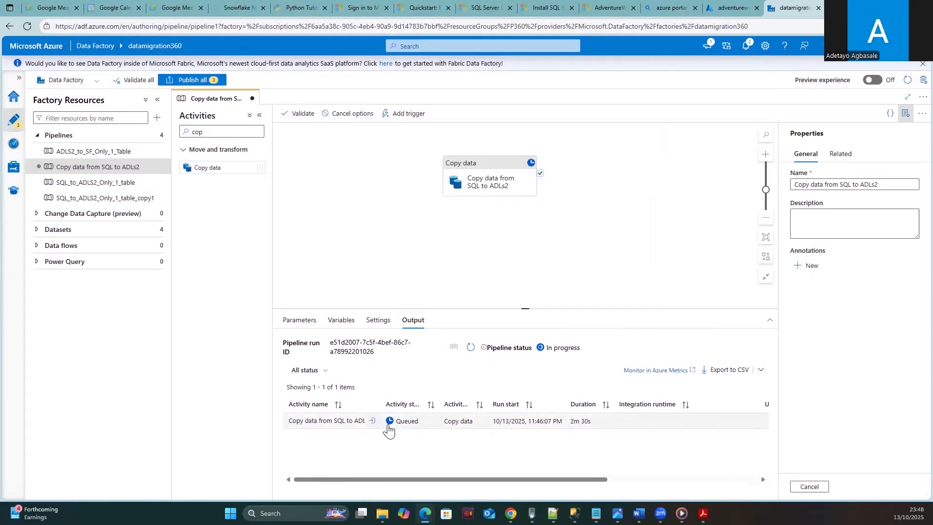
{"action": "left_click", "coordinate": [372, 420]}
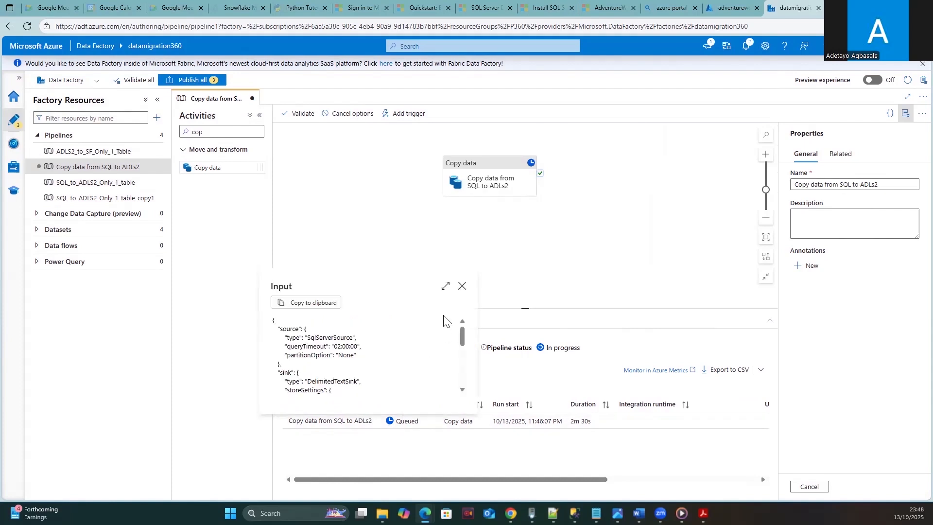
{"action": "left_click", "coordinate": [461, 286]}
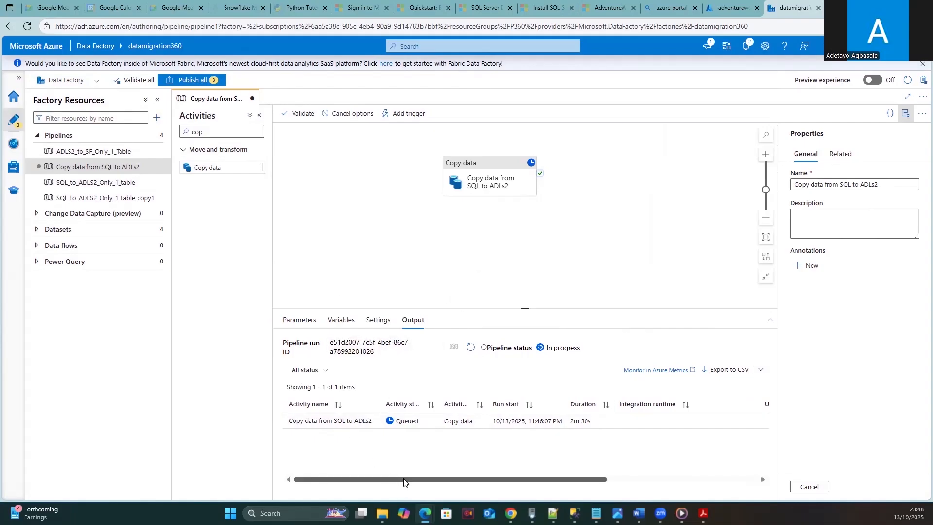
{"action": "left_click_drag", "start_coordinate": [396, 480], "coordinate": [448, 480]}
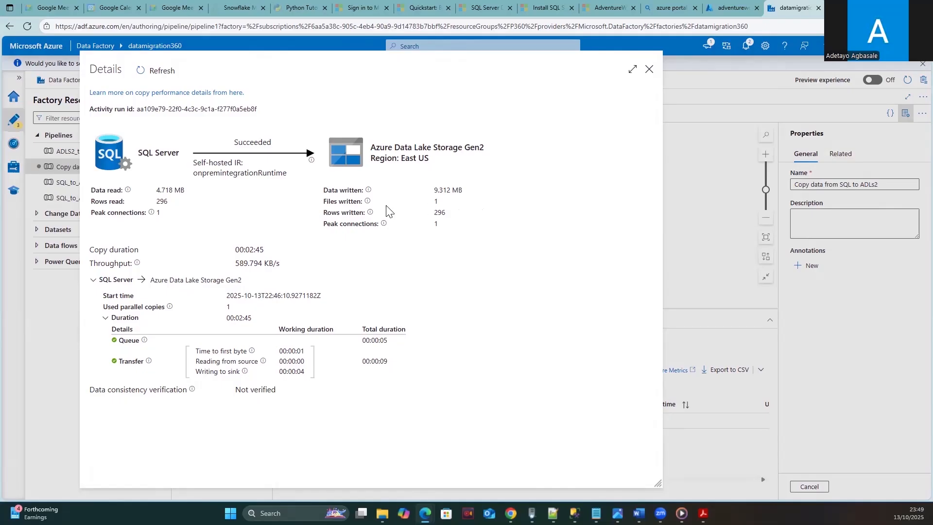
{"action": "left_click_drag", "start_coordinate": [434, 213], "coordinate": [441, 213]}
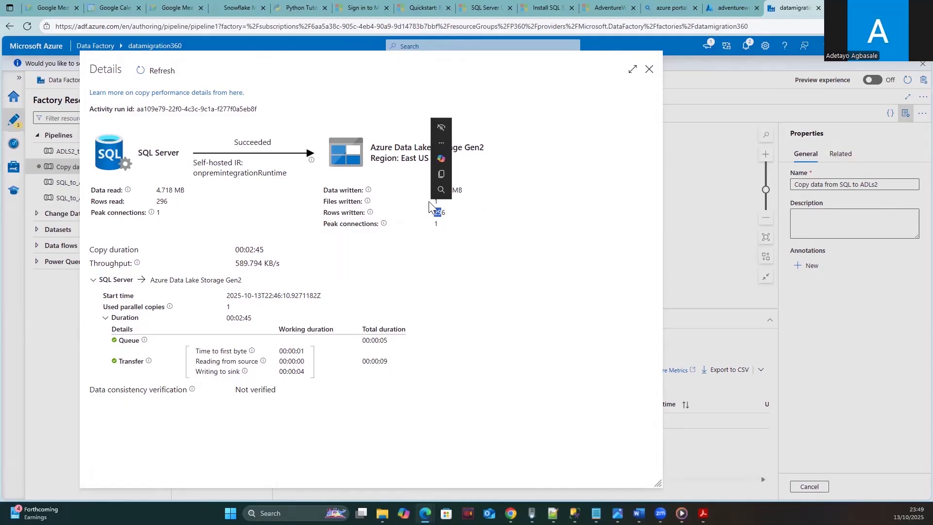
{"action": "left_click", "coordinate": [398, 206]}
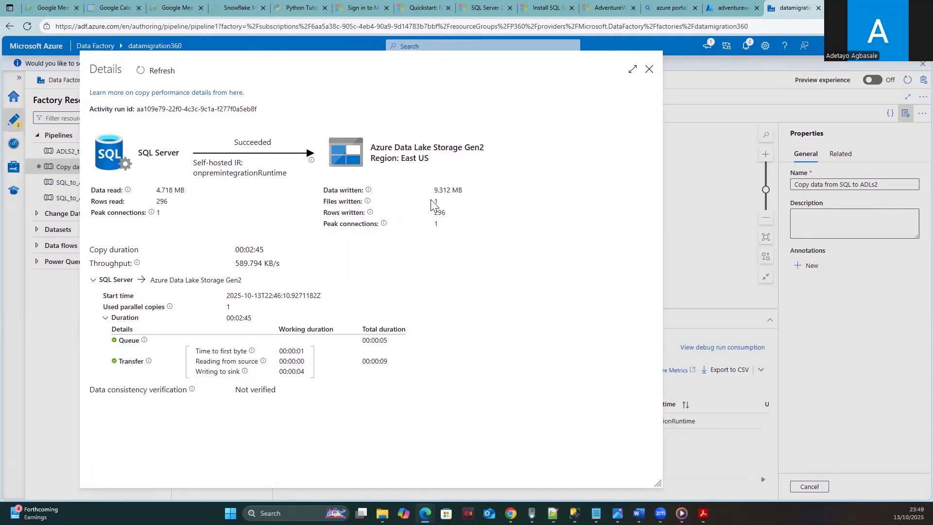
{"action": "left_click", "coordinate": [649, 73]}
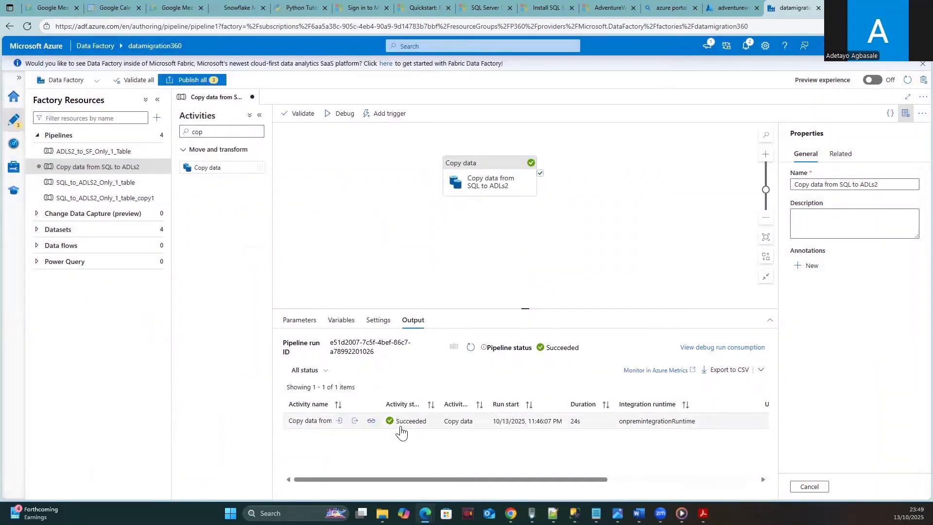
- Verify dbo.DimEmployee.txt (8.88 MiB) in OnlineMigration_Data by viewing it, then return to Data Factory
{"action": "left_click", "coordinate": [717, 5]}
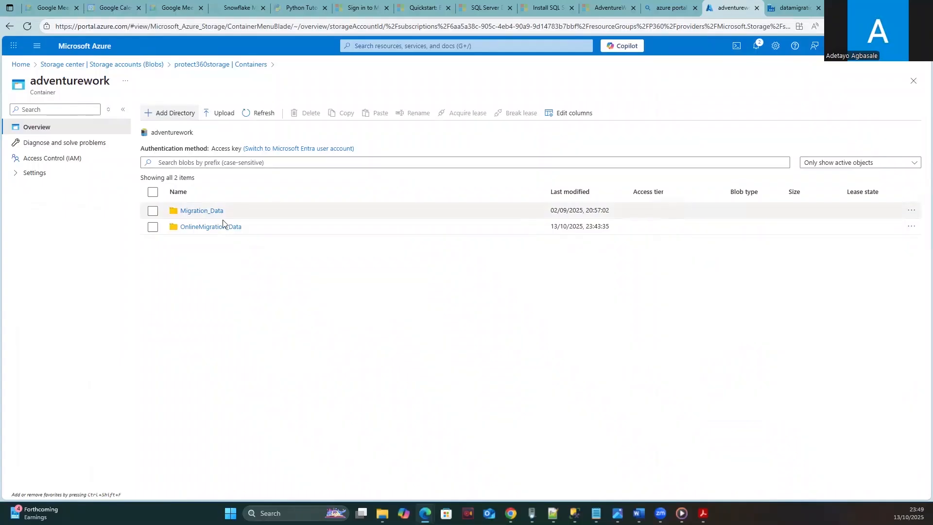
{"action": "left_click", "coordinate": [204, 227]}
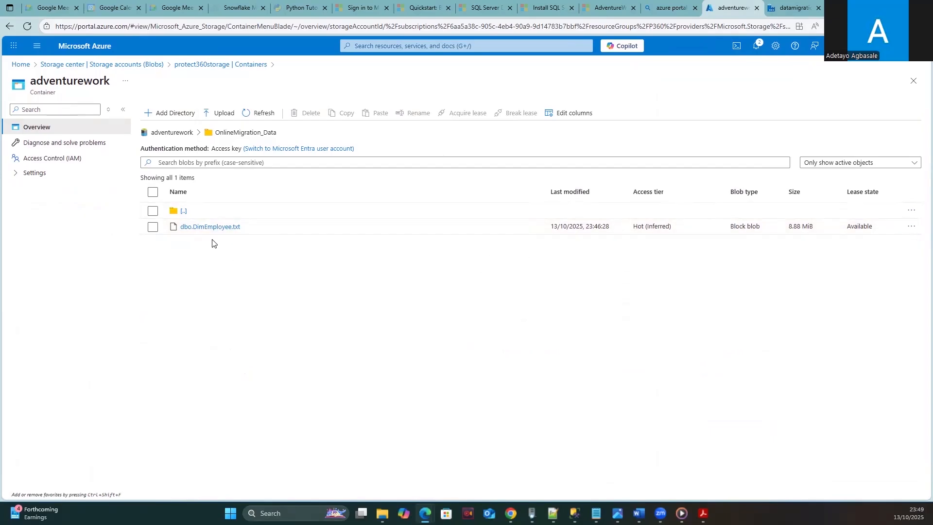
{"action": "left_click", "coordinate": [911, 227]}
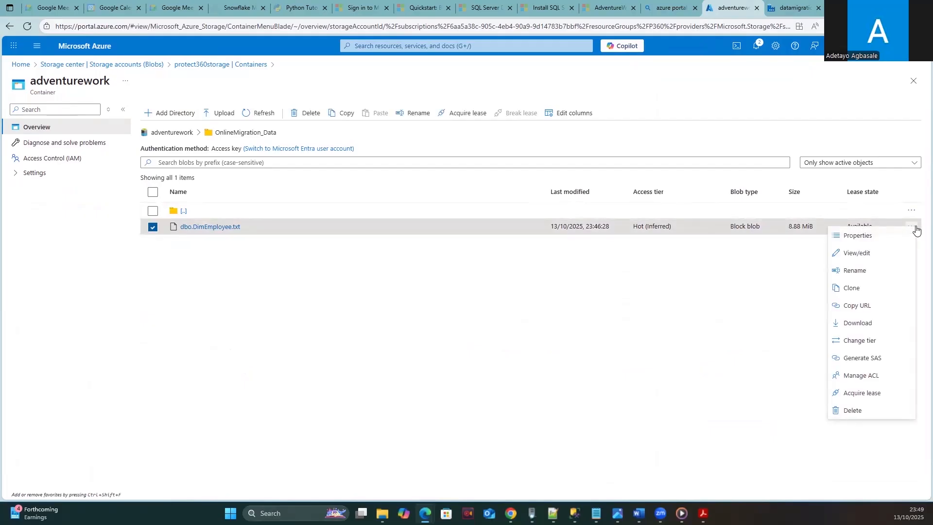
{"action": "left_click", "coordinate": [857, 254]}
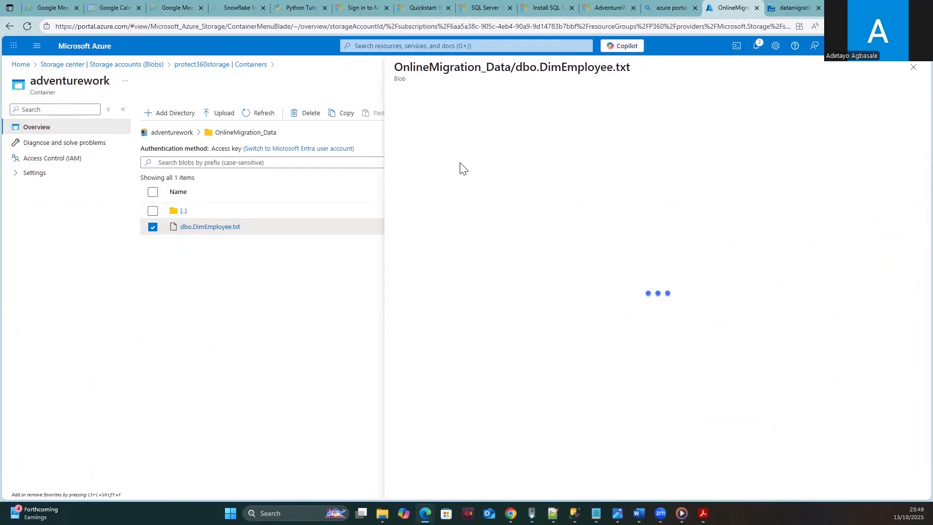
{"action": "left_click", "coordinate": [913, 68]}
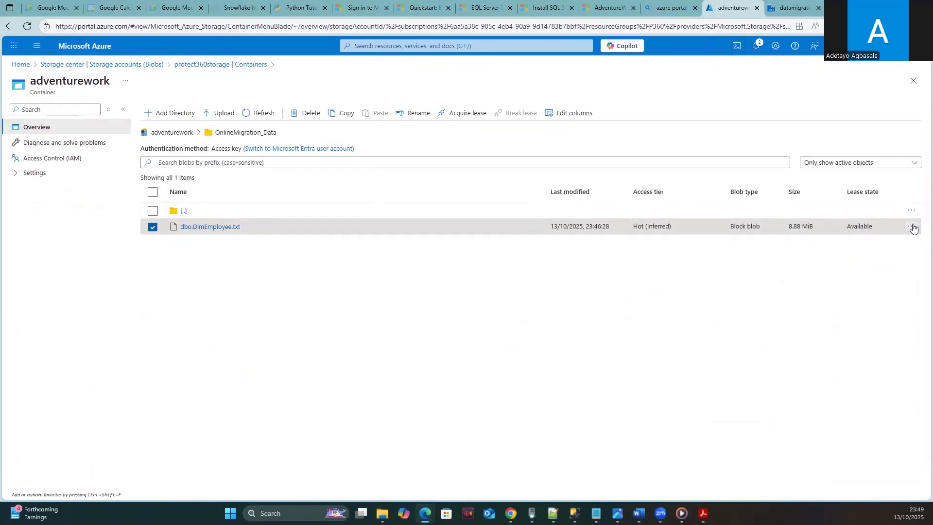
{"action": "left_click", "coordinate": [912, 227]}
{"action": "left_click", "coordinate": [700, 300]}
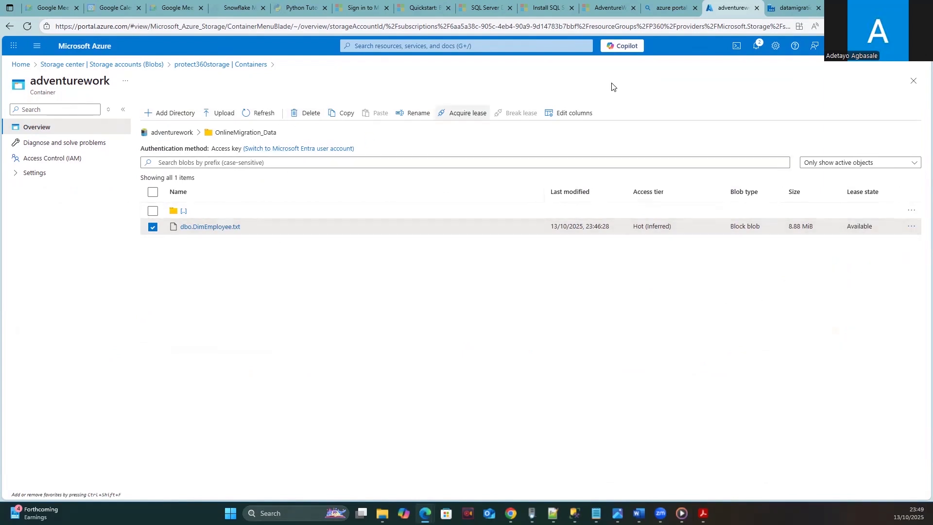
{"action": "left_click", "coordinate": [137, 65]}
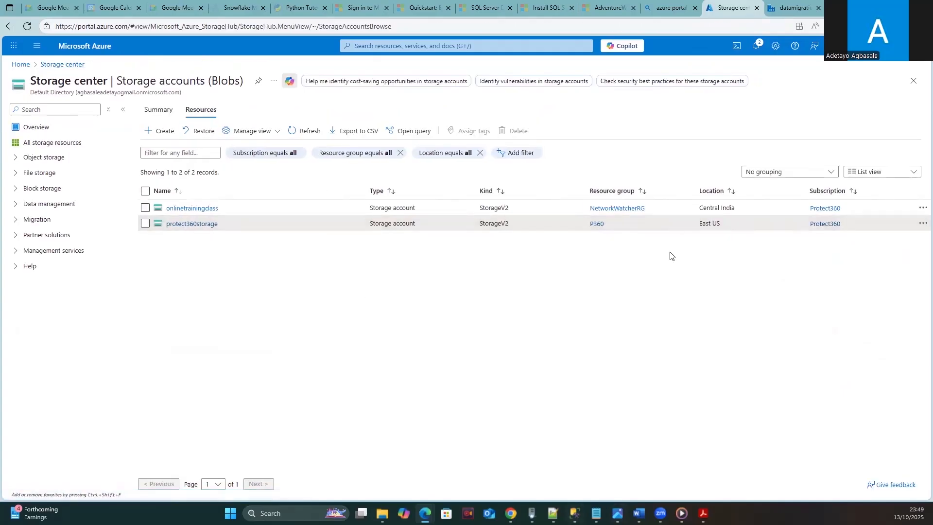
{"action": "left_click", "coordinate": [791, 8]}
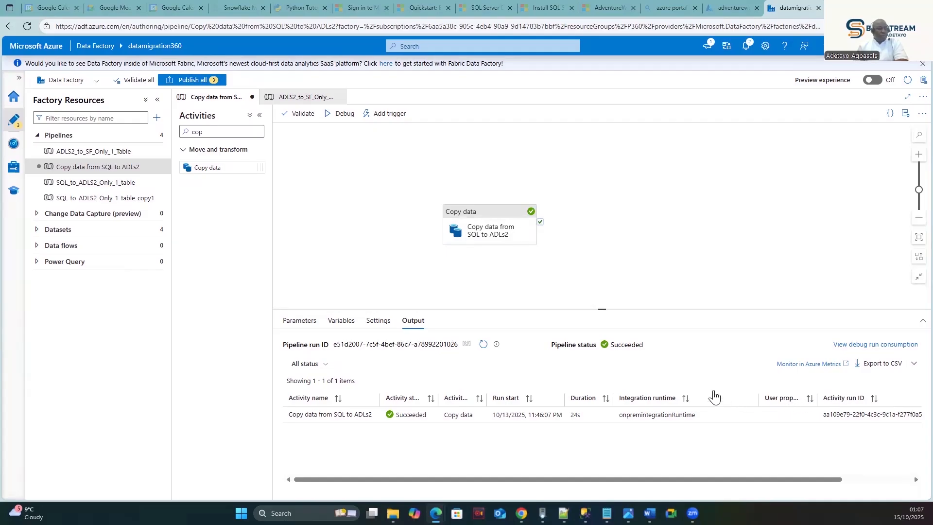
- Select the Copy data activity to show its 0.12:00:00 timeout, 0 retries and 30-second interval
{"action": "mouse_move", "coordinate": [631, 415]}
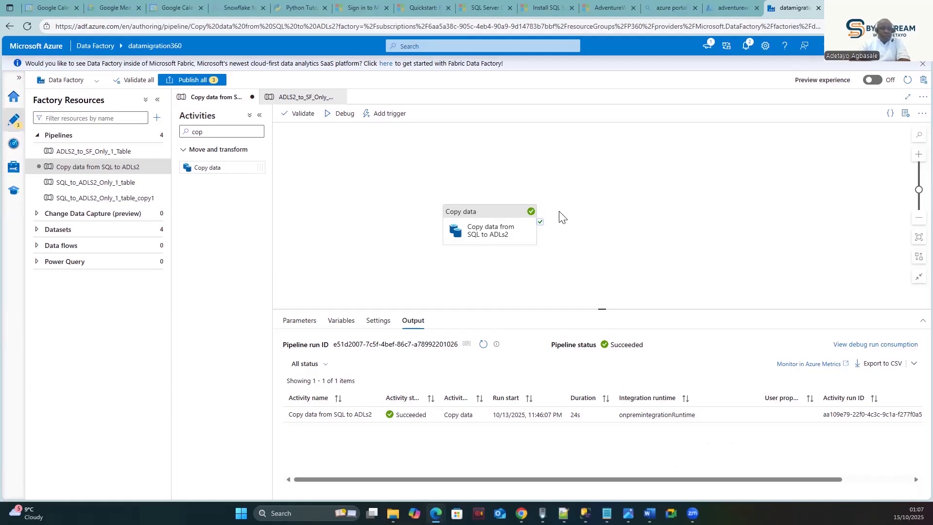
{"action": "left_click", "coordinate": [486, 215]}
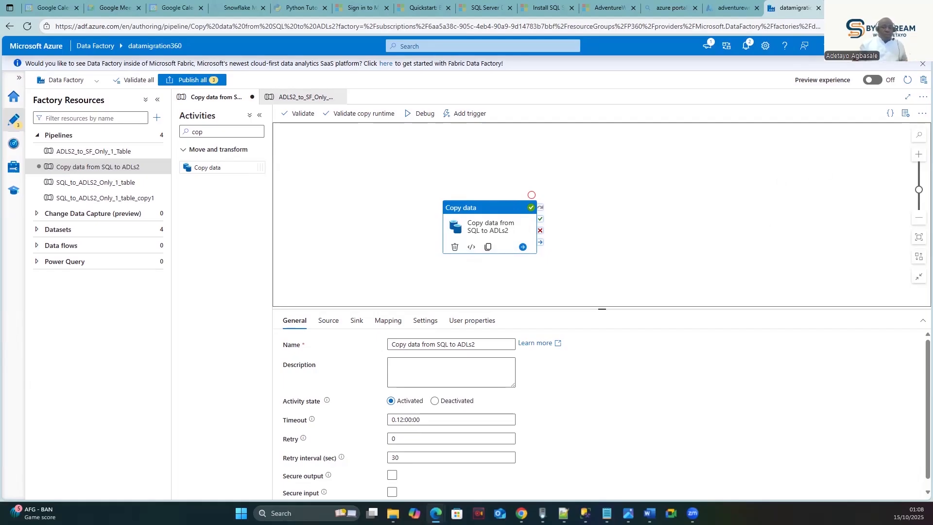
- Search the activities for 'for' and drag a ForEach activity onto the pipeline canvas
{"action": "left_click", "coordinate": [213, 130]}
{"action": "key", "text": "BackSpace"}
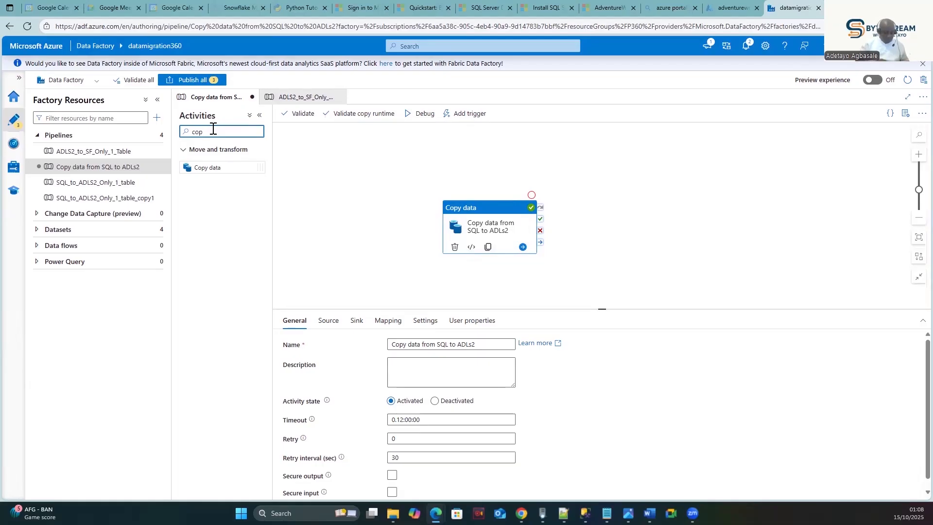
{"action": "key", "text": "BackSpace"}
{"action": "key", "text": "BackSpace"}
{"action": "type", "text": "for"}
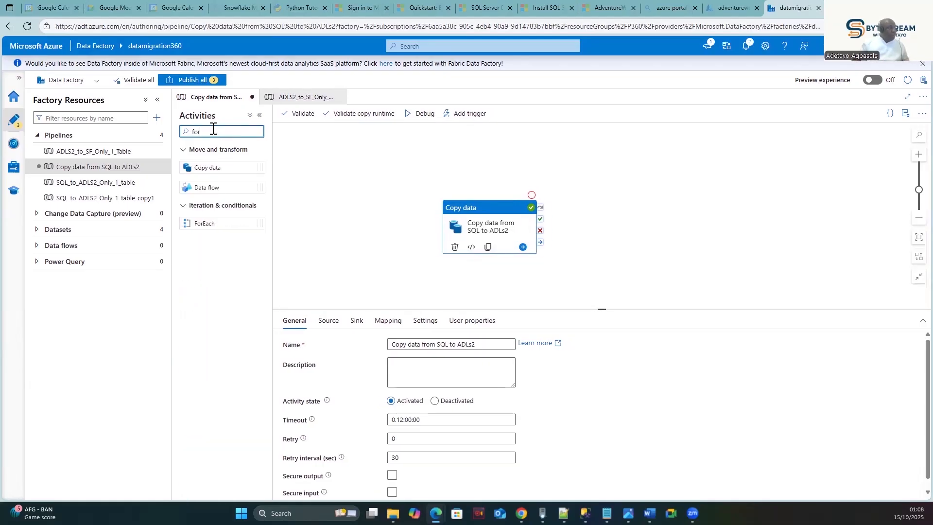
{"action": "left_click_drag", "start_coordinate": [204, 220], "coordinate": [369, 202]}
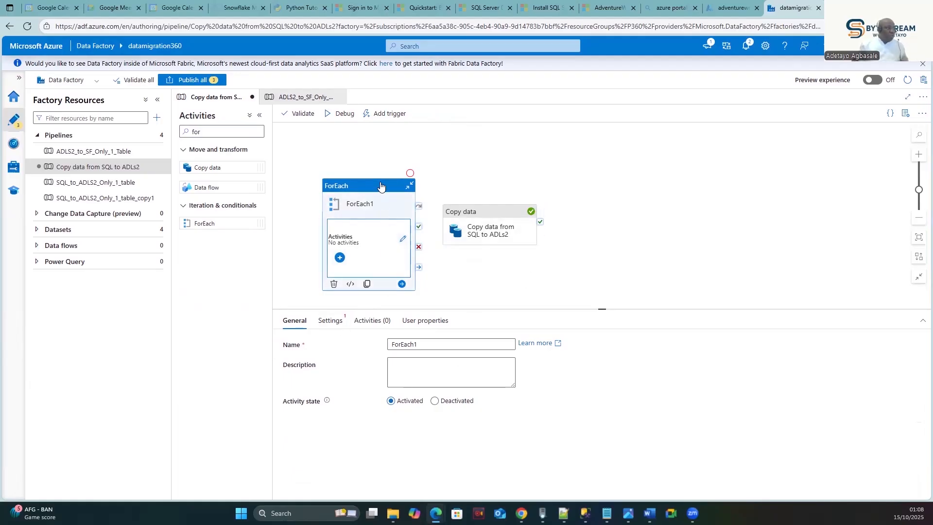
- Check the debug run output and ForEach1's Settings and General properties
{"action": "left_click", "coordinate": [484, 203]}
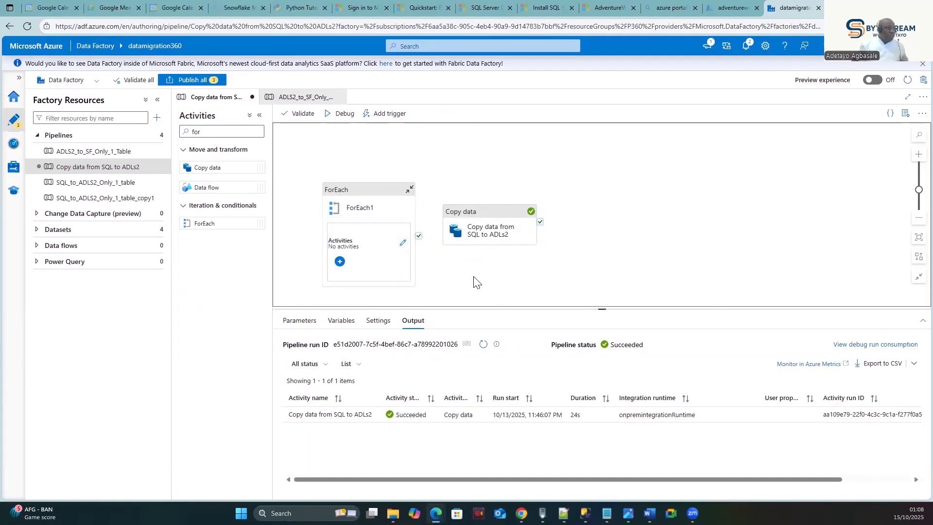
{"action": "left_click", "coordinate": [357, 224]}
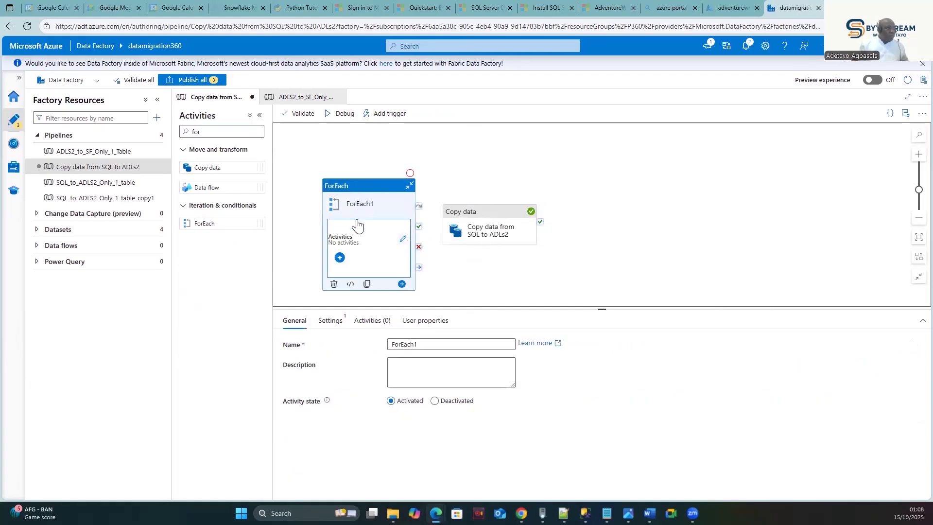
{"action": "left_click", "coordinate": [330, 320]}
{"action": "left_click", "coordinate": [294, 320]}
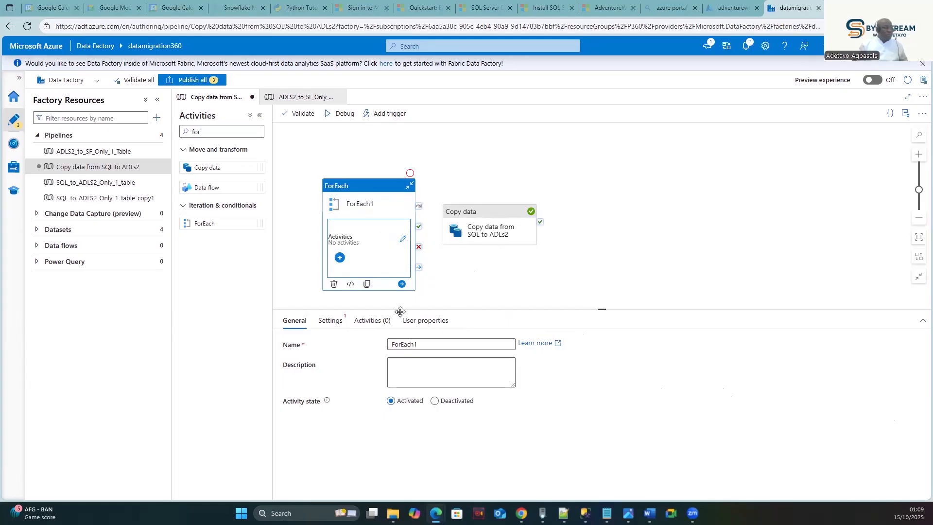
- Move the Copy data and ForEach activities up and right so they sit side by side
{"action": "left_click_drag", "start_coordinate": [498, 212], "coordinate": [566, 165]}
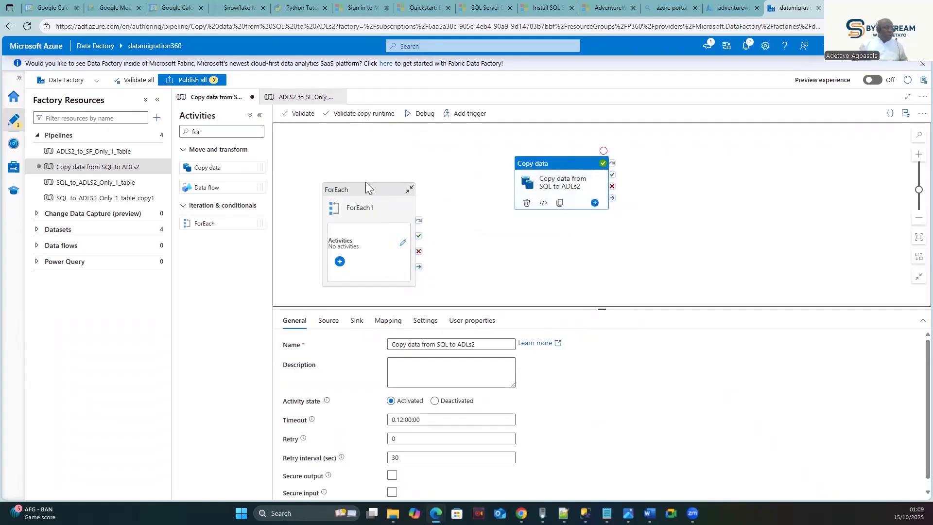
{"action": "left_click_drag", "start_coordinate": [365, 182], "coordinate": [382, 150]}
{"action": "left_click", "coordinate": [564, 168]}
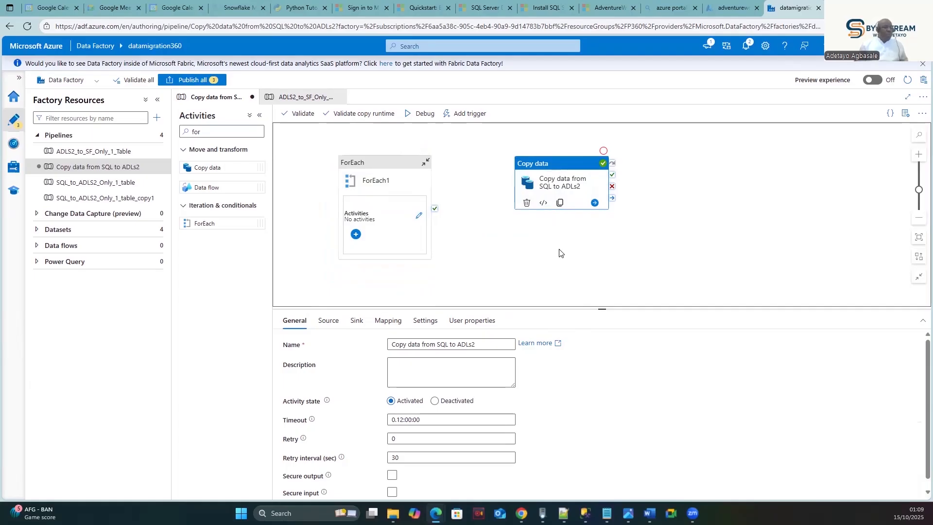
{"action": "left_click", "coordinate": [378, 166]}
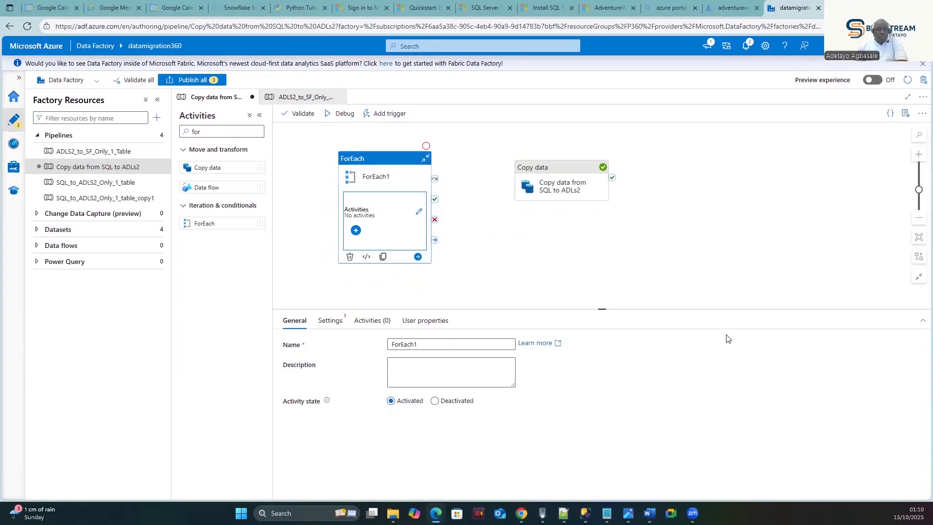
- Confirm Copy data's source dataset is SqlServer_EmployeeNew, then go to the Python Tutor page
{"action": "left_click", "coordinate": [547, 166]}
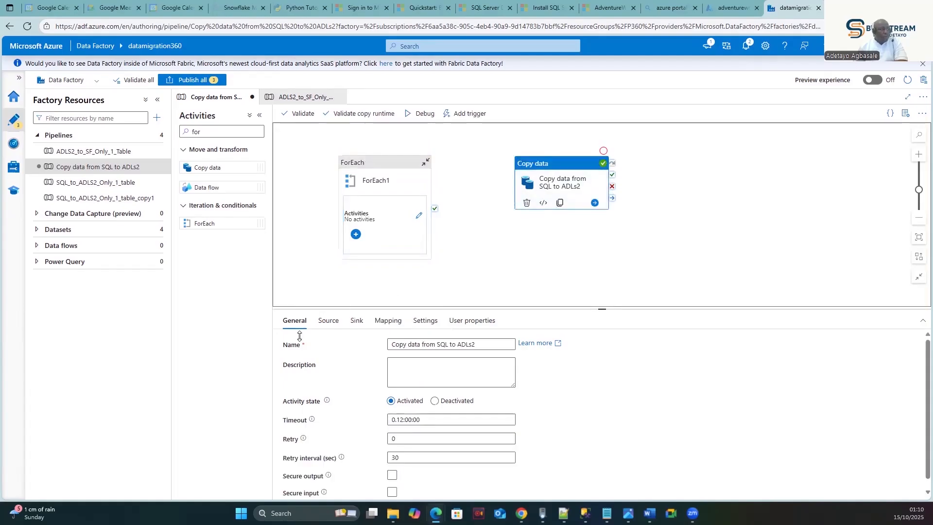
{"action": "left_click", "coordinate": [328, 321]}
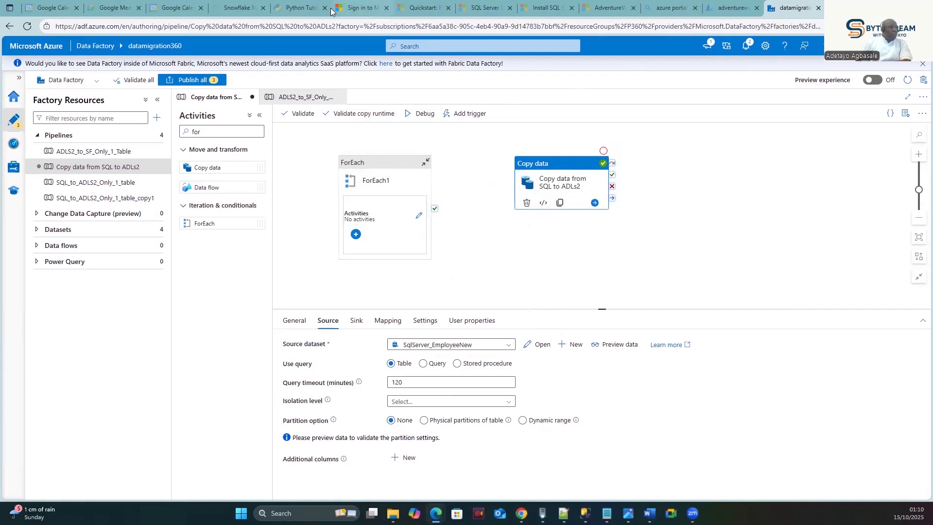
{"action": "left_click", "coordinate": [292, 7]}
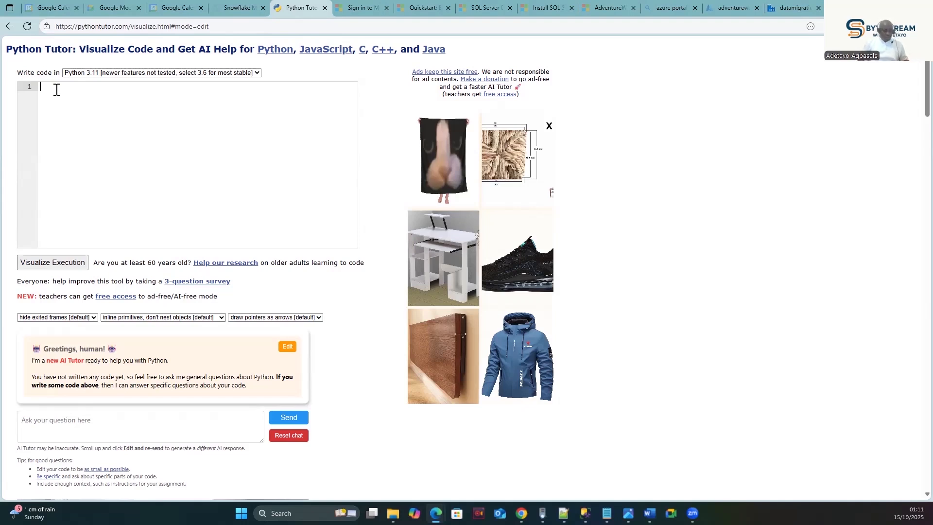
- Write a list_of_tables loop printing Employee, Department and jobrole, and highlight the printed output
{"action": "type", "text": "list"}
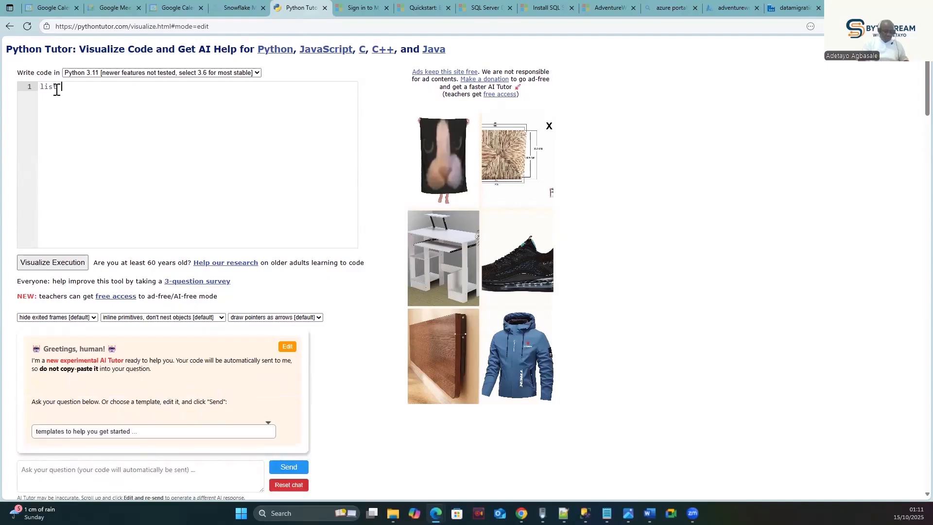
{"action": "type", "text": "_of"}
{"action": "type", "text": "_tables"}
{"action": "type", "text": "= [["}
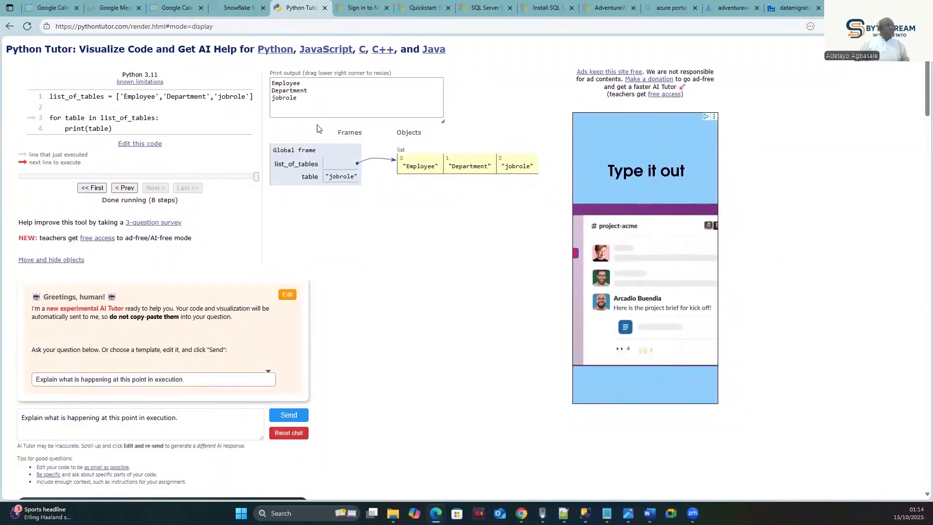
{"action": "left_click_drag", "start_coordinate": [298, 98], "coordinate": [272, 83]}
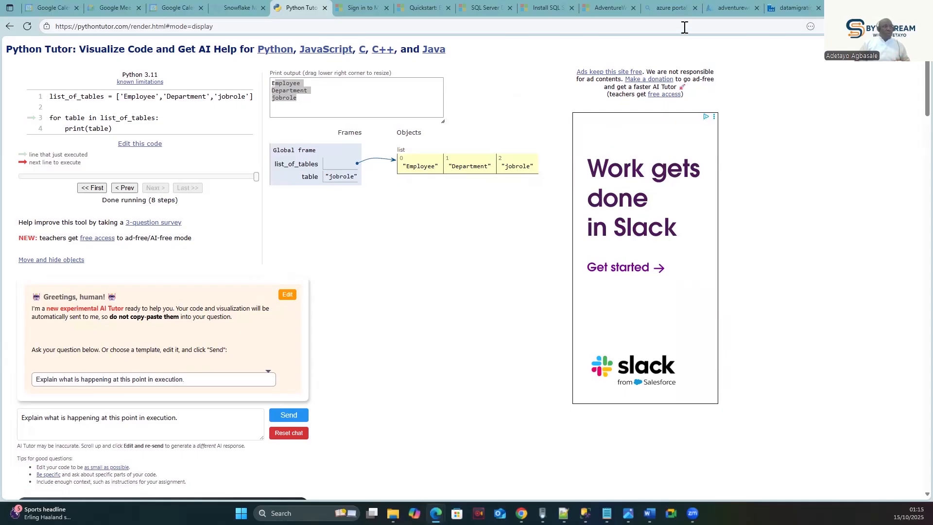
- Return to Data Factory and review Copy data's Sink, General and Source settings
{"action": "left_click", "coordinate": [788, 5]}
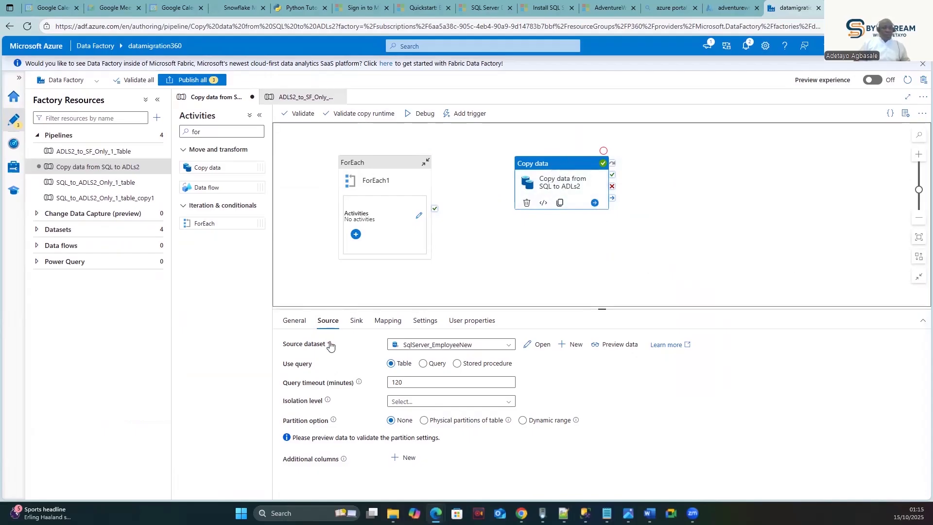
{"action": "left_click", "coordinate": [356, 322]}
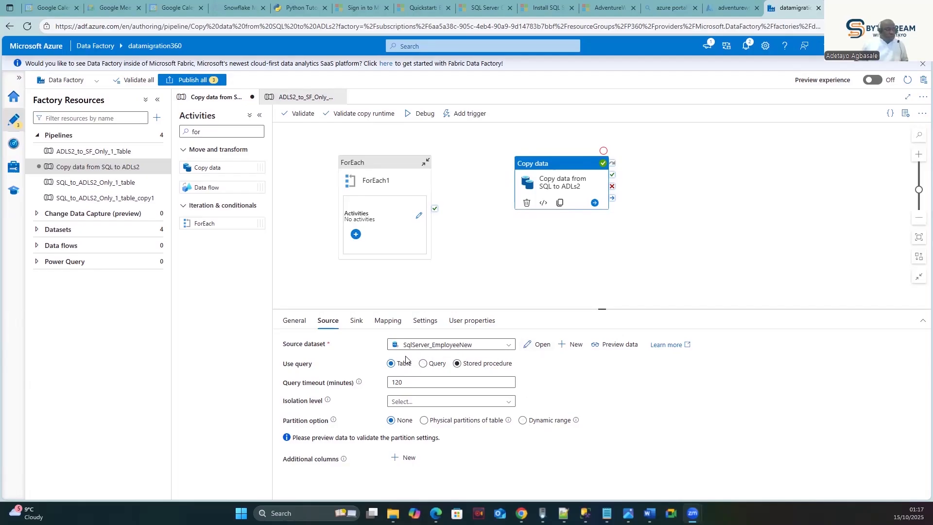
{"action": "left_click", "coordinate": [331, 327]}
{"action": "left_click", "coordinate": [552, 161]}
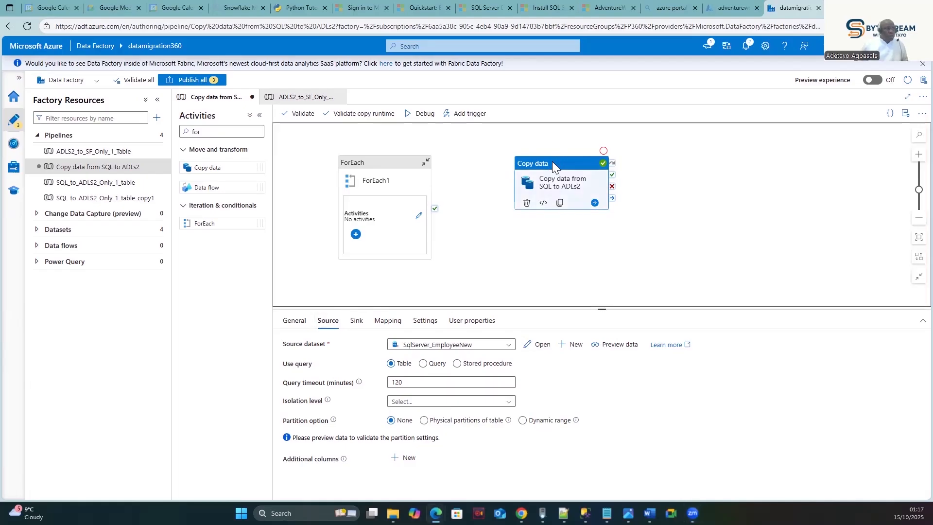
{"action": "left_click", "coordinate": [328, 327]}
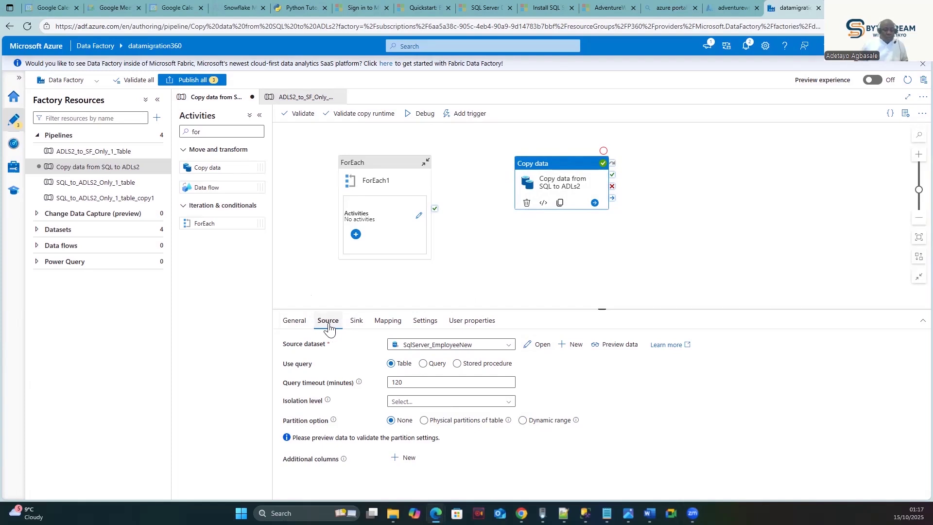
{"action": "left_click", "coordinate": [294, 322]}
{"action": "left_click", "coordinate": [327, 321]}
- Open the SqlServer_EmployeeNew dataset and clear its fixed dbo.DimEmployee table
{"action": "left_click", "coordinate": [529, 346]}
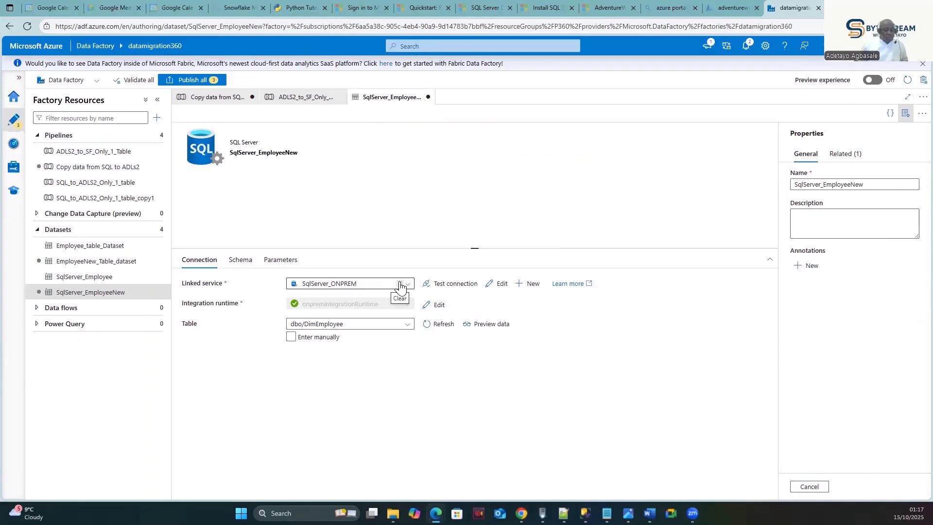
{"action": "left_click", "coordinate": [367, 326]}
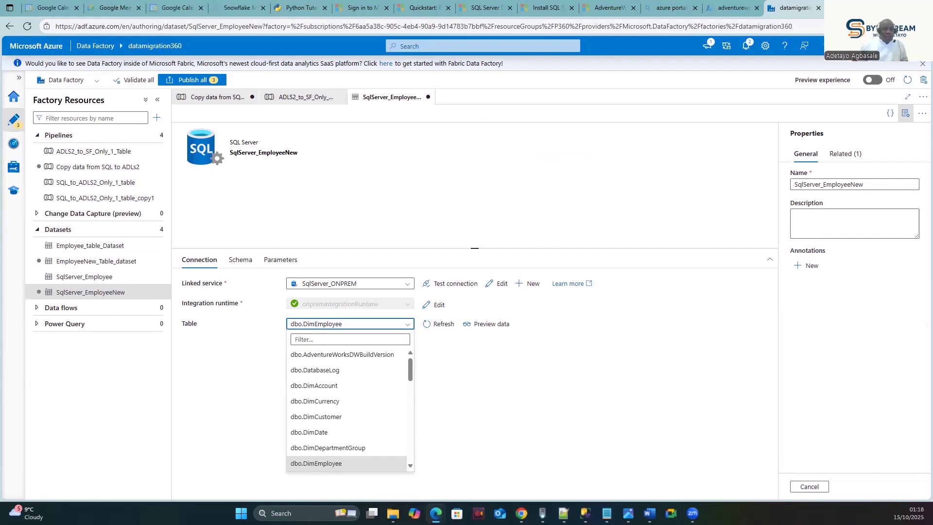
{"action": "left_click", "coordinate": [706, 360]}
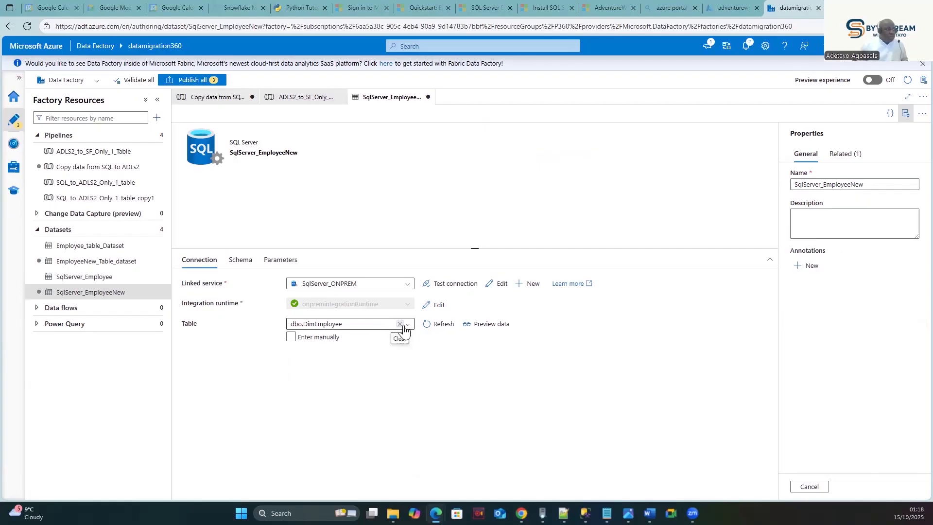
{"action": "left_click", "coordinate": [400, 324]}
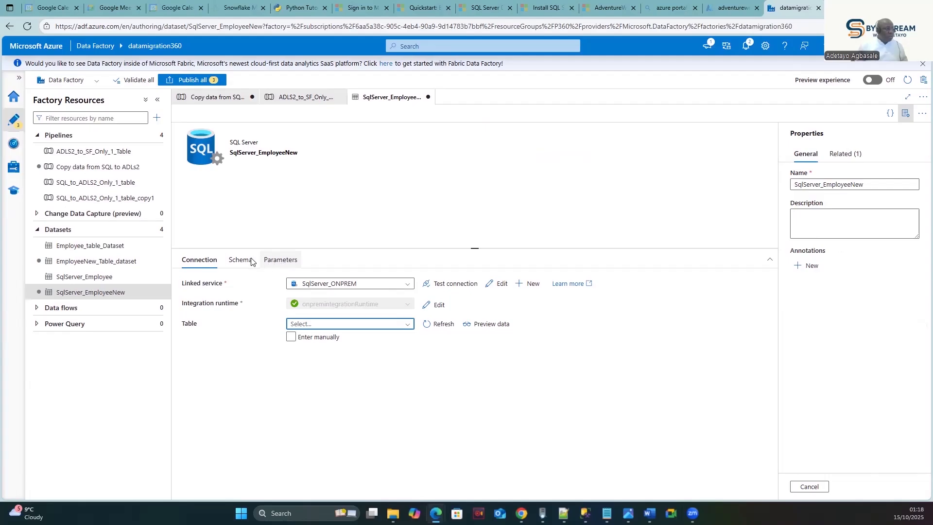
- Add a dataset parameter named Schema_Name on the Parameters tab
{"action": "left_click", "coordinate": [279, 262]}
{"action": "left_click", "coordinate": [193, 287]}
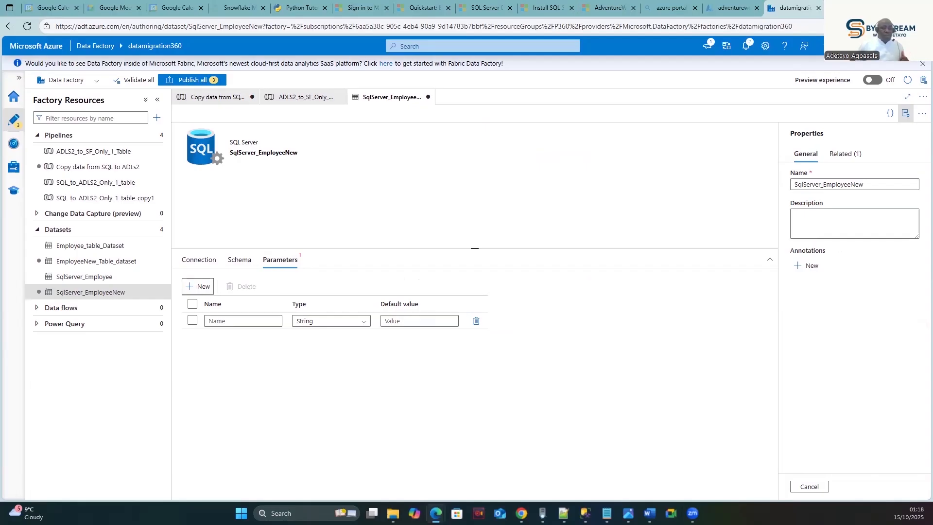
{"action": "left_click", "coordinate": [228, 319]}
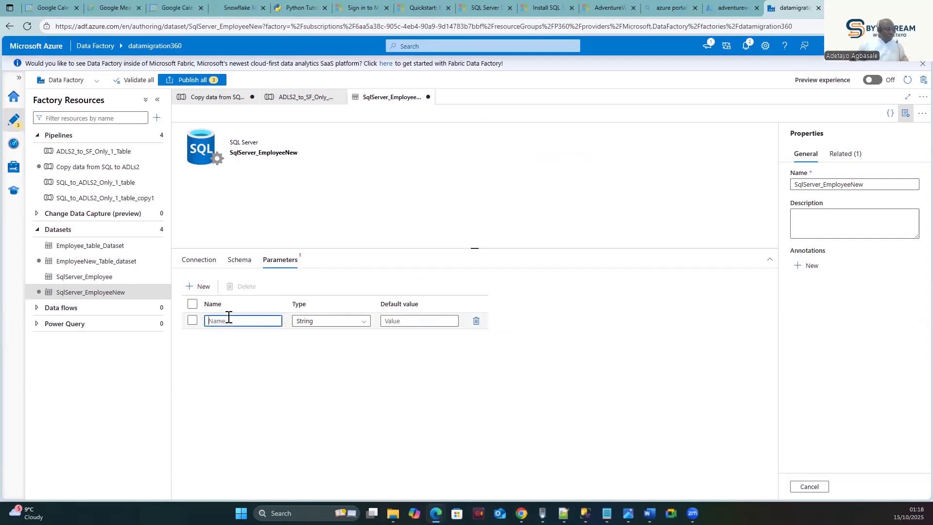
{"action": "type", "text": "Schem"}
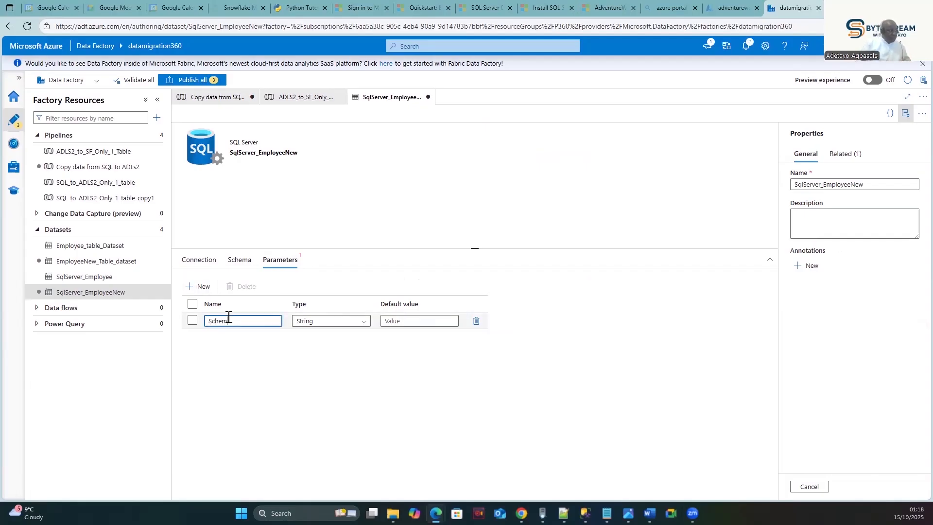
{"action": "type", "text": "a_name"}
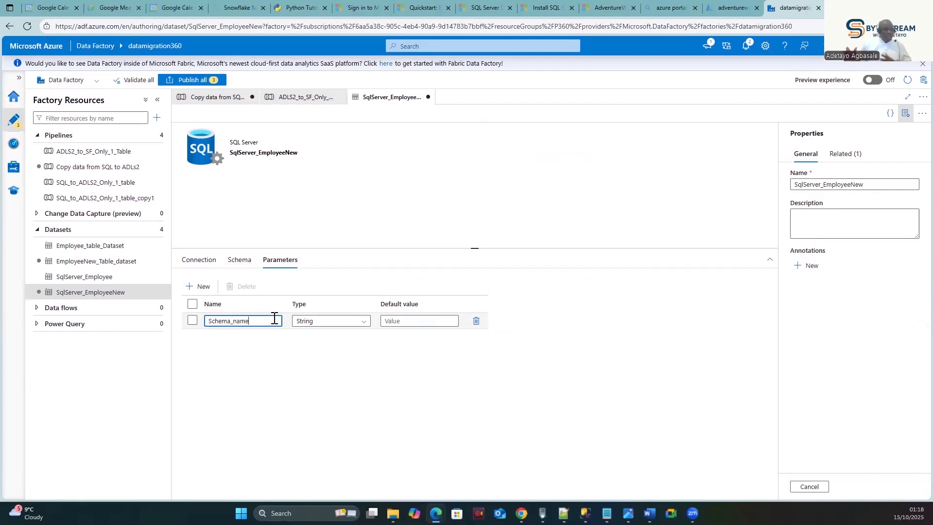
{"action": "key", "text": "BackSpace"}
{"action": "key", "text": "BackSpace"}
{"action": "key", "text": "BackSpace"}
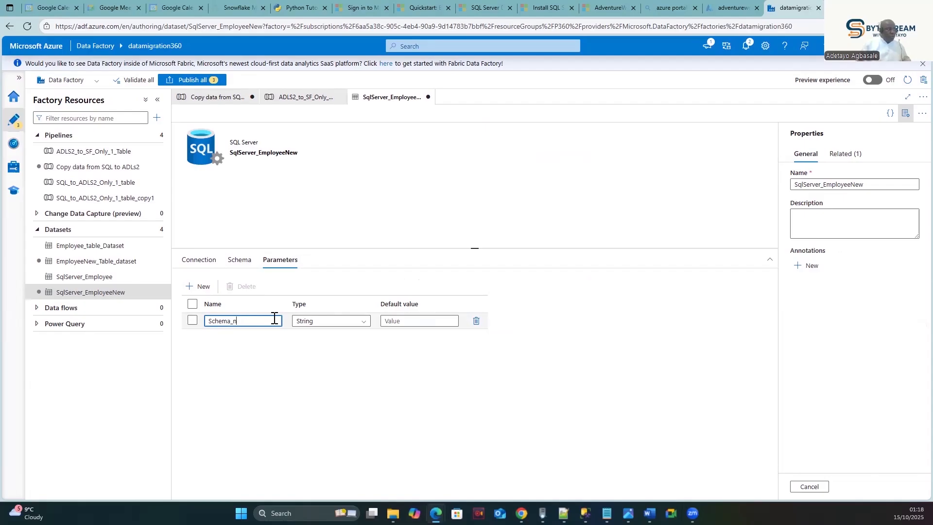
{"action": "type", "text": "ame"}
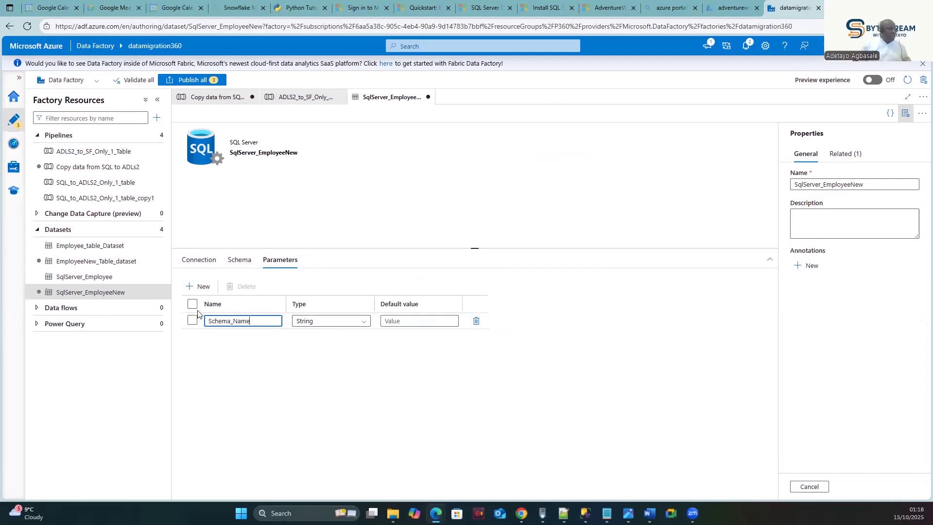
- Add a second String parameter named Table_name below Schema_Name
{"action": "left_click", "coordinate": [189, 287]}
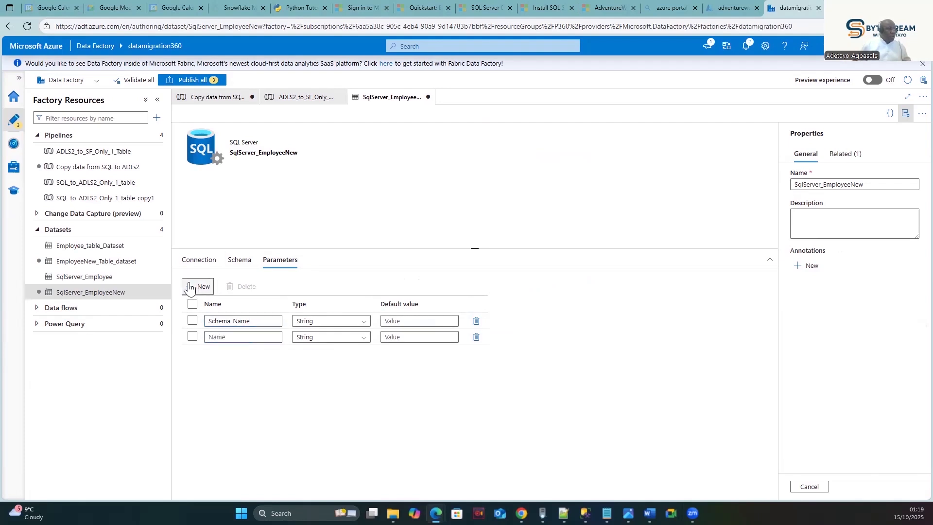
{"action": "left_click", "coordinate": [226, 337]}
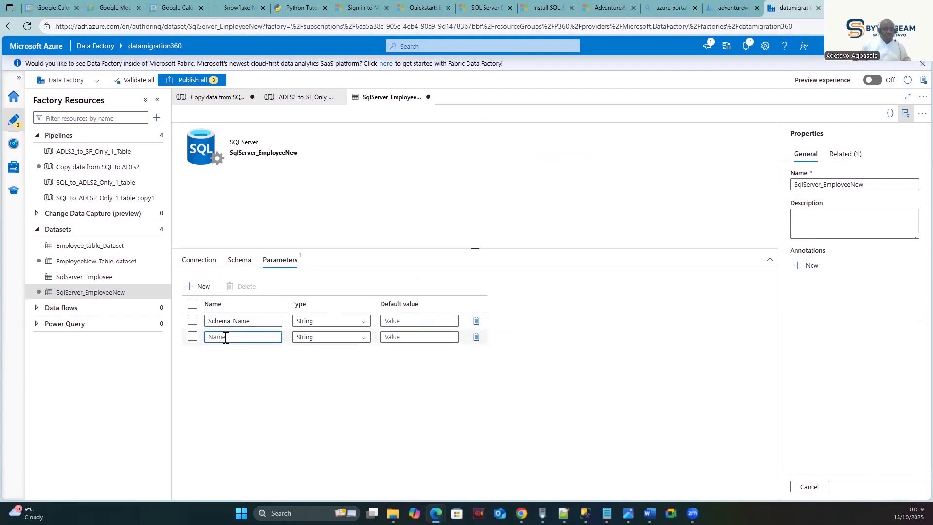
{"action": "type", "text": "Tabl"}
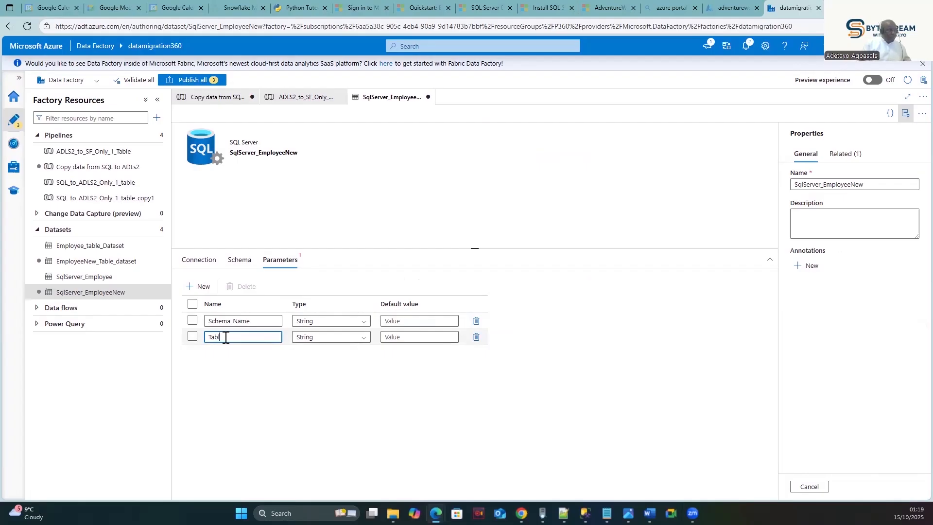
{"action": "type", "text": "e_name"}
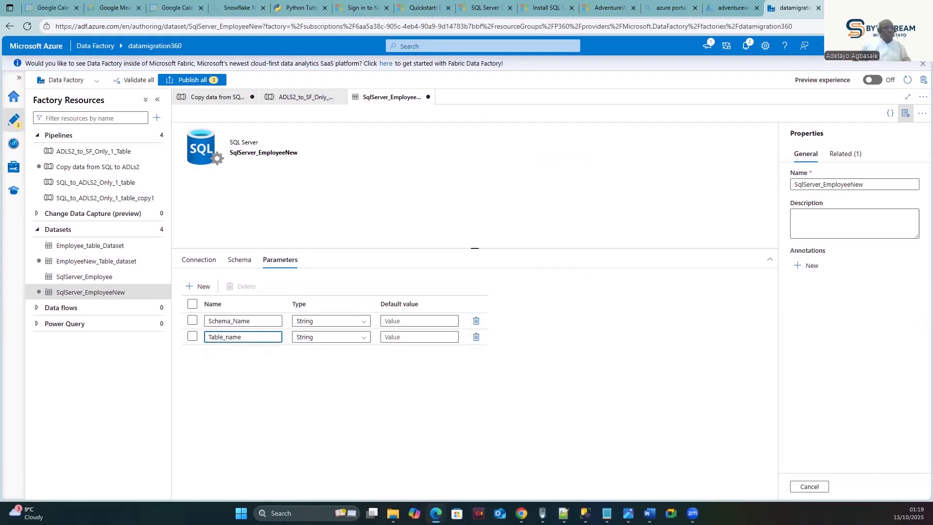
{"action": "left_click", "coordinate": [417, 398]}
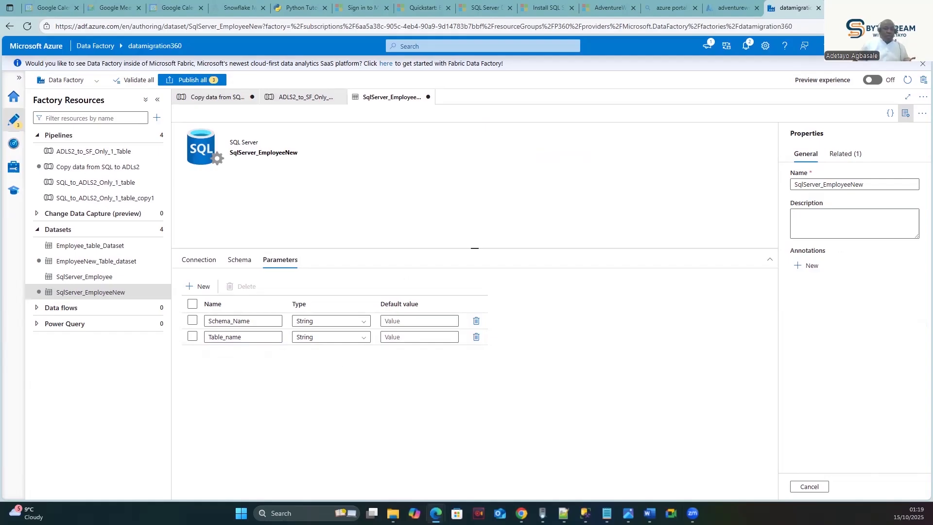
{"action": "left_click", "coordinate": [197, 260]}
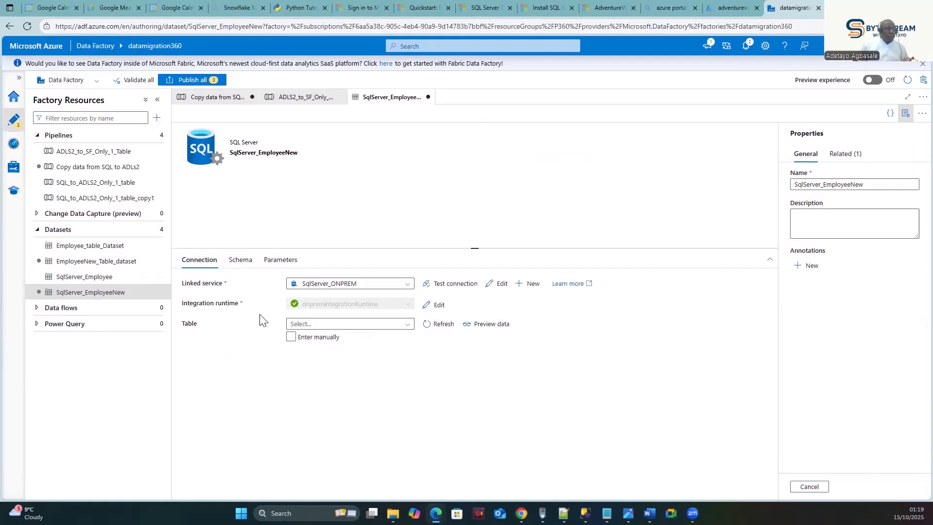
{"action": "left_click", "coordinate": [291, 337]}
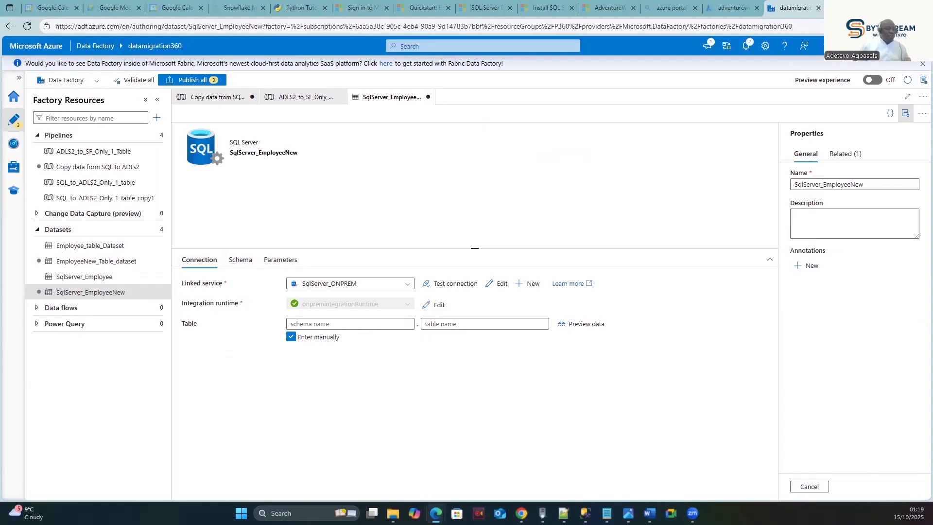
{"action": "left_click", "coordinate": [338, 325]}
{"action": "left_click", "coordinate": [300, 324]}
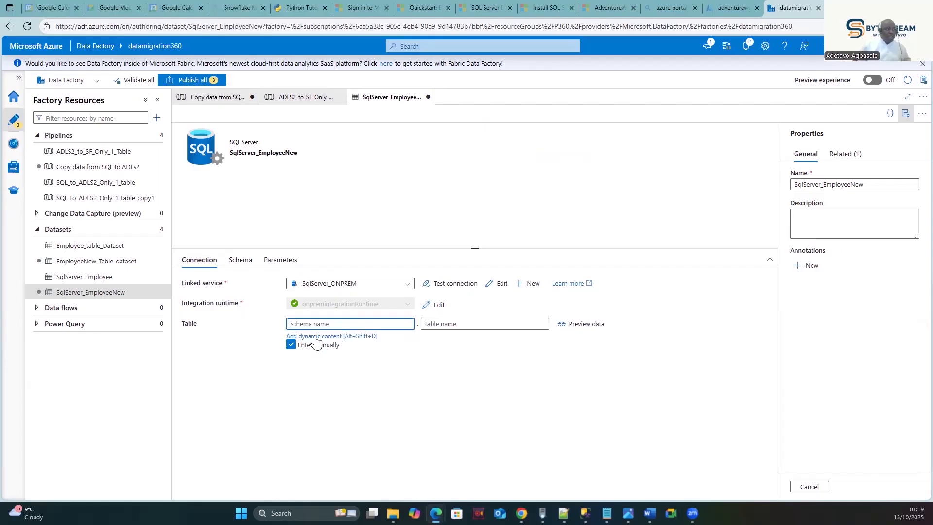
{"action": "left_click", "coordinate": [317, 336]}
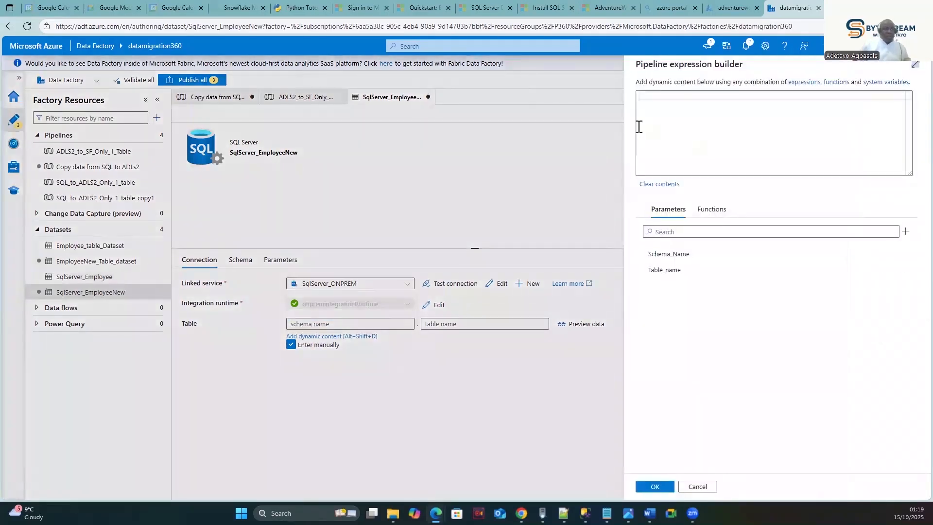
{"action": "left_click", "coordinate": [660, 115]}
{"action": "left_click", "coordinate": [672, 256]}
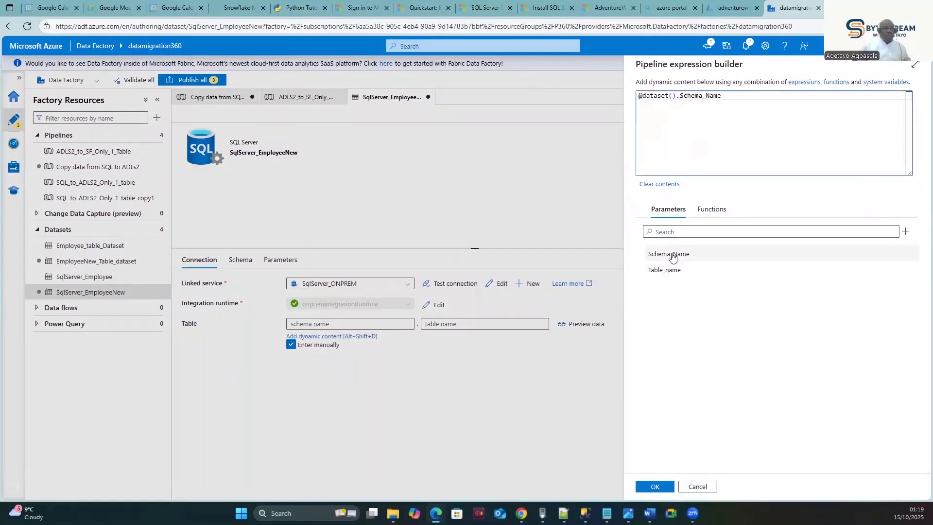
{"action": "left_click", "coordinate": [657, 487]}
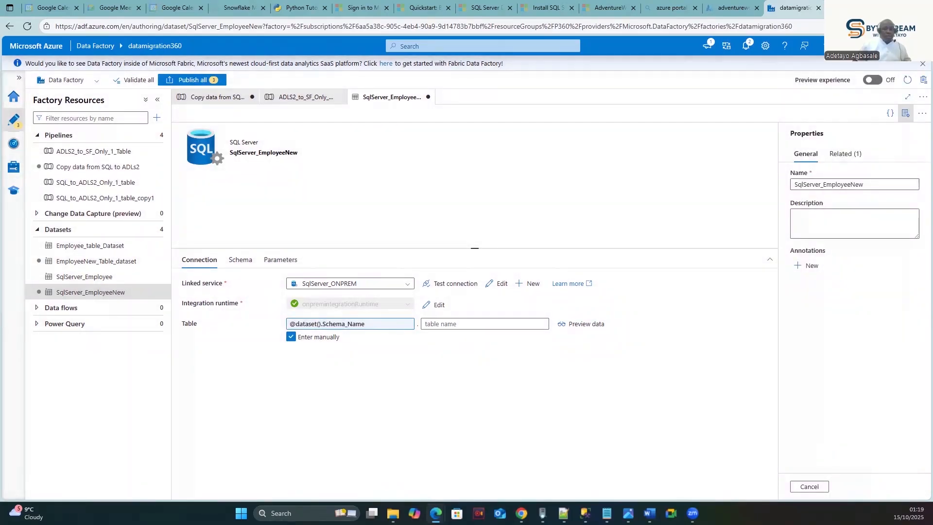
{"action": "left_click", "coordinate": [491, 328]}
{"action": "left_click", "coordinate": [474, 336]}
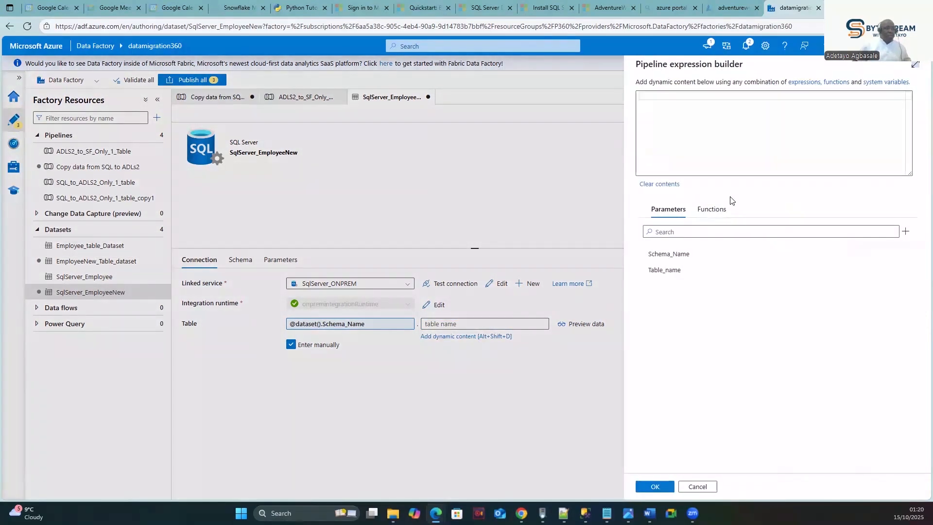
{"action": "left_click", "coordinate": [661, 271]}
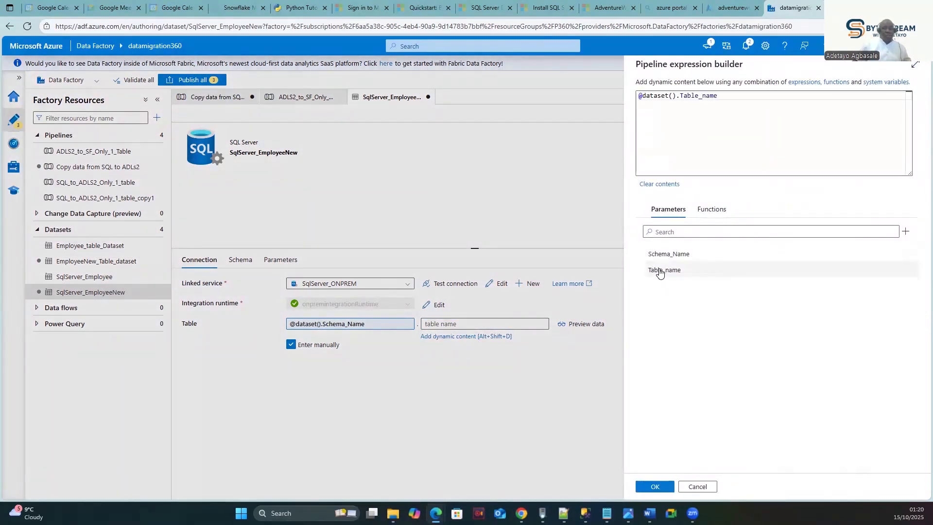
{"action": "left_click", "coordinate": [654, 487]}
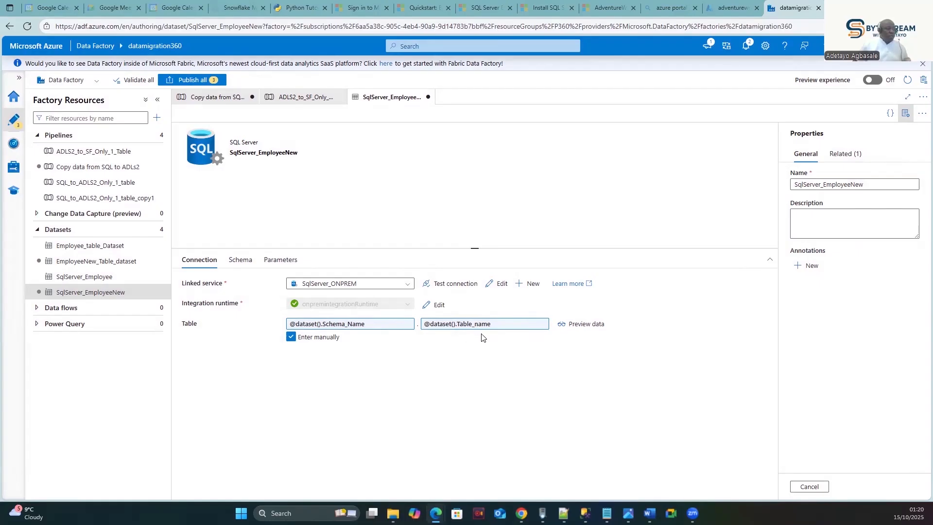
{"action": "left_click", "coordinate": [565, 324]}
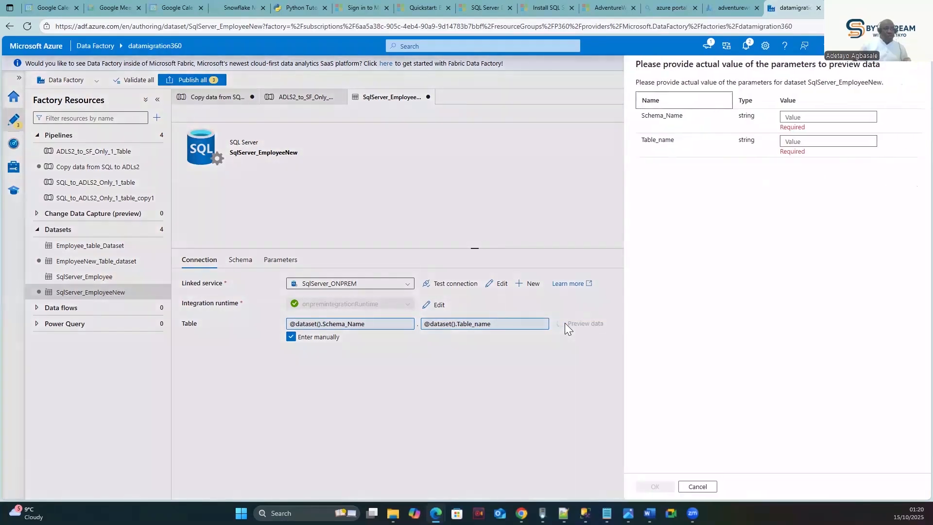
{"action": "left_click", "coordinate": [816, 118]}
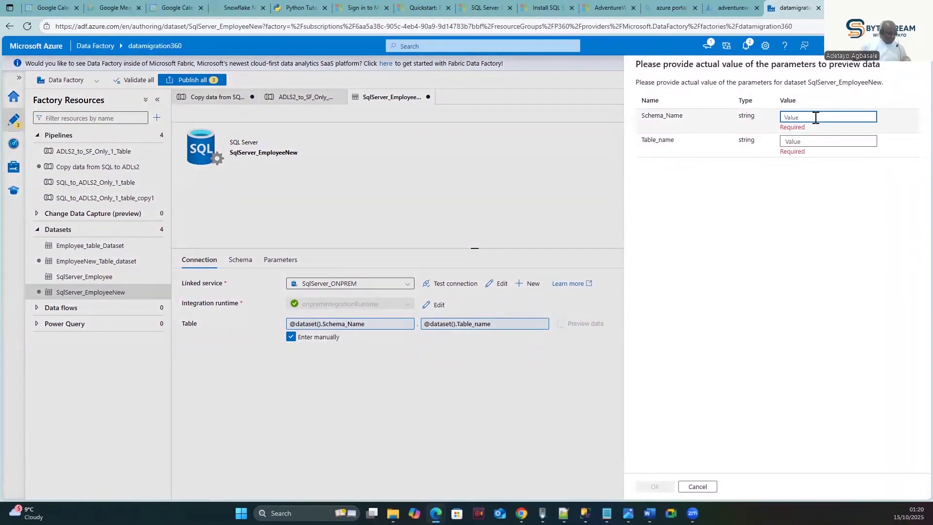
{"action": "type", "text": "dbo"}
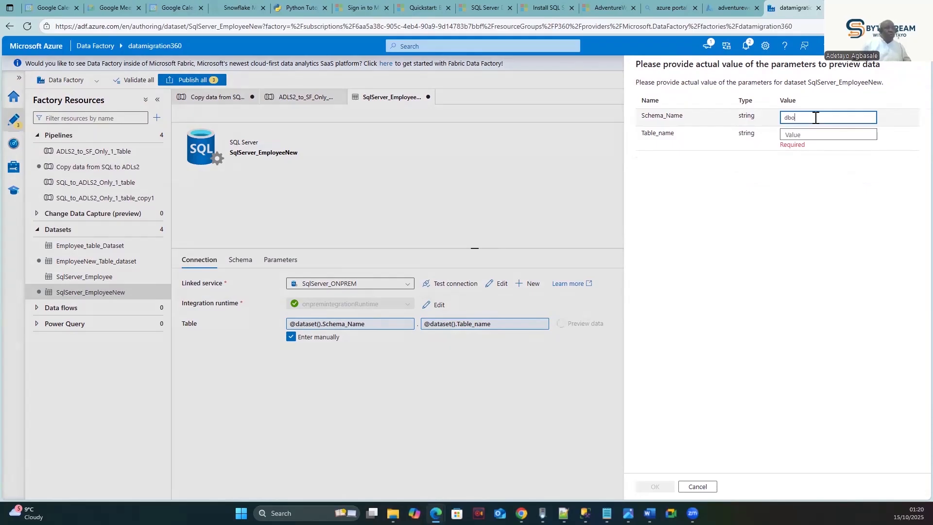
{"action": "left_click", "coordinate": [798, 133]}
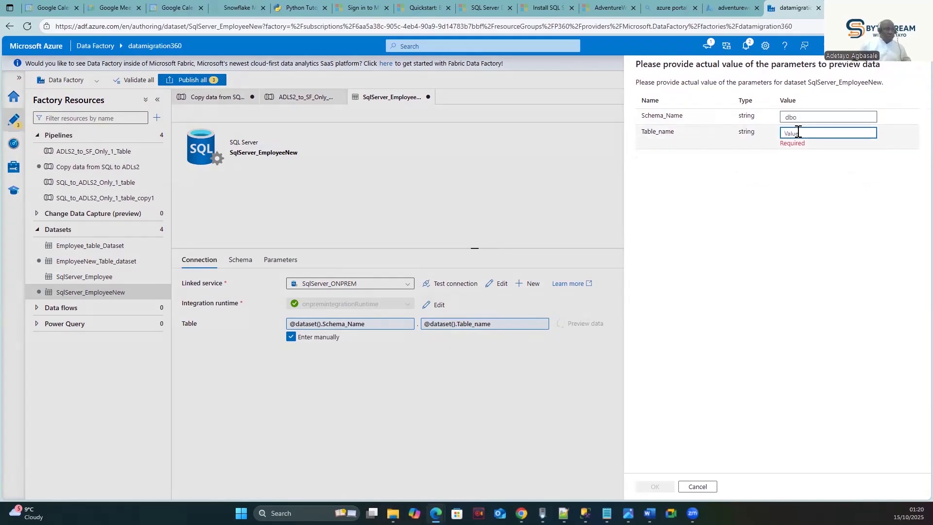
{"action": "type", "text": "D"}
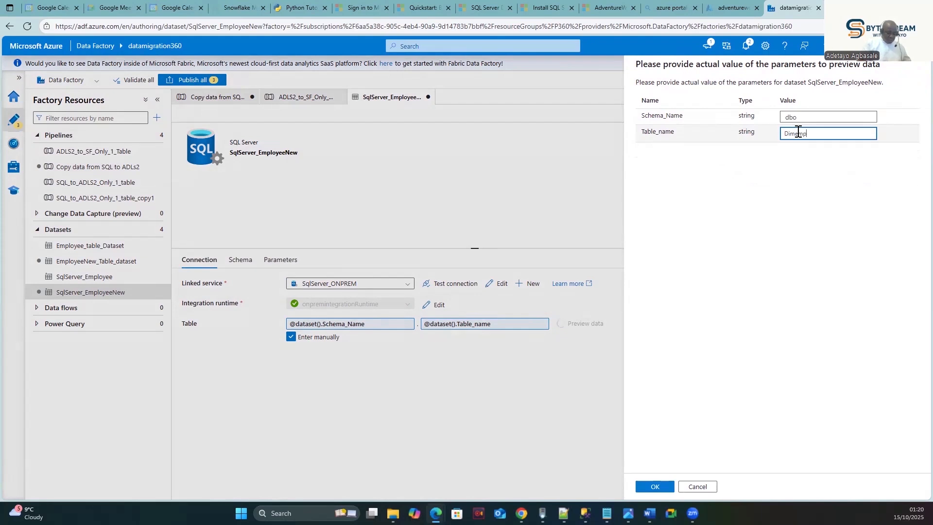
{"action": "type", "text": "imEmployee"}
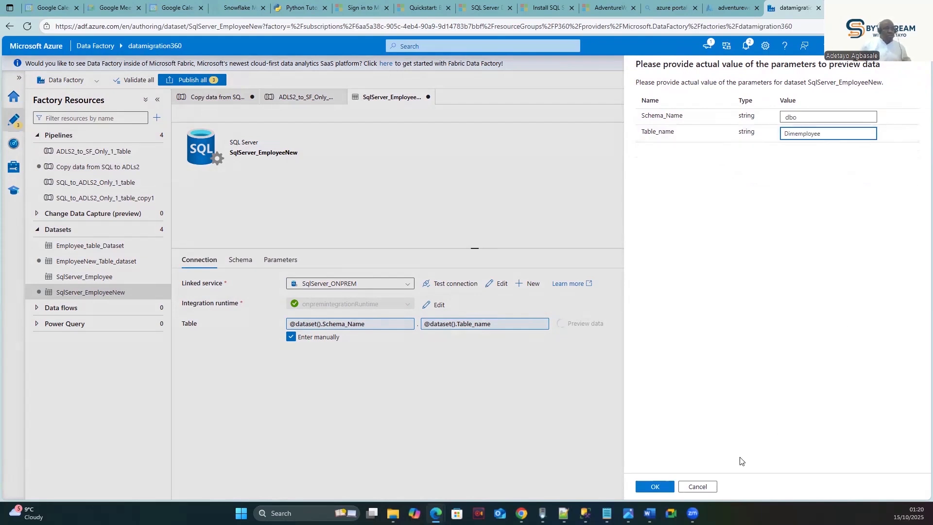
{"action": "left_click", "coordinate": [655, 486]}
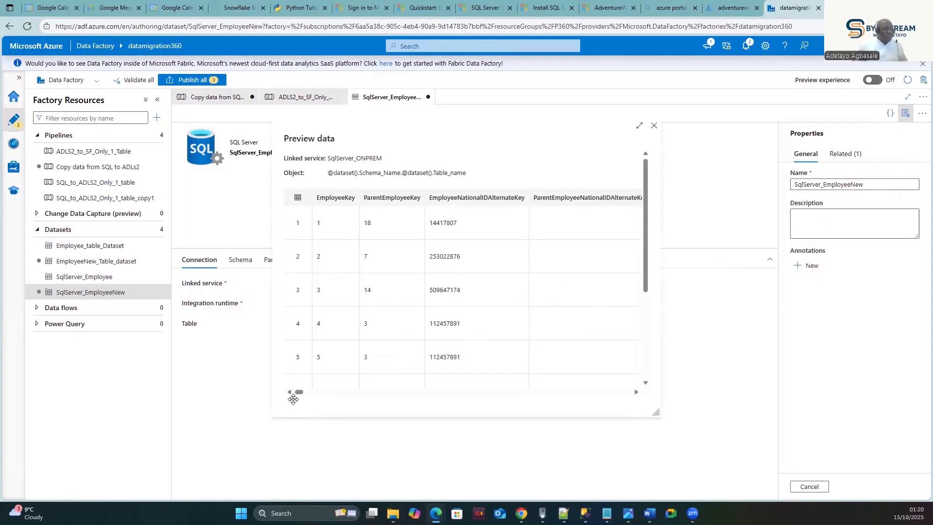
{"action": "left_click", "coordinate": [636, 393]}
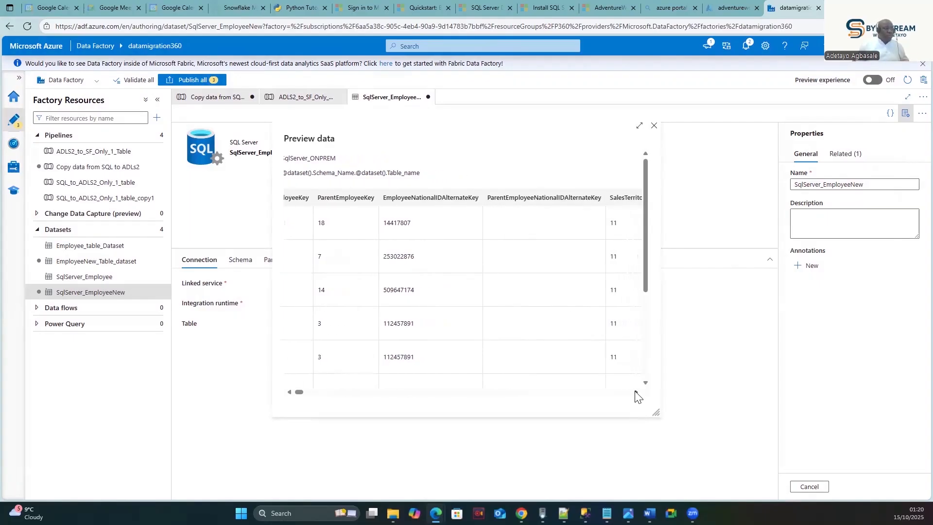
{"action": "left_click", "coordinate": [654, 127]}
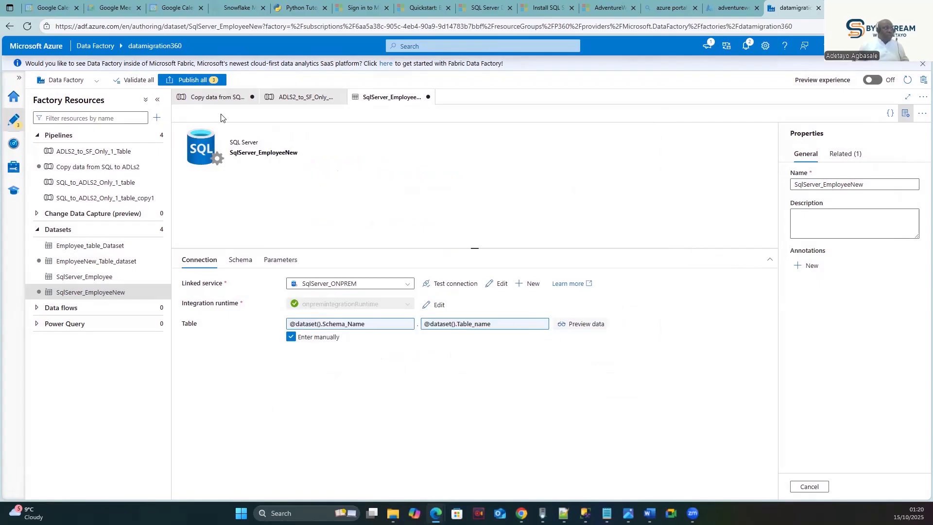
{"action": "left_click", "coordinate": [182, 80]}
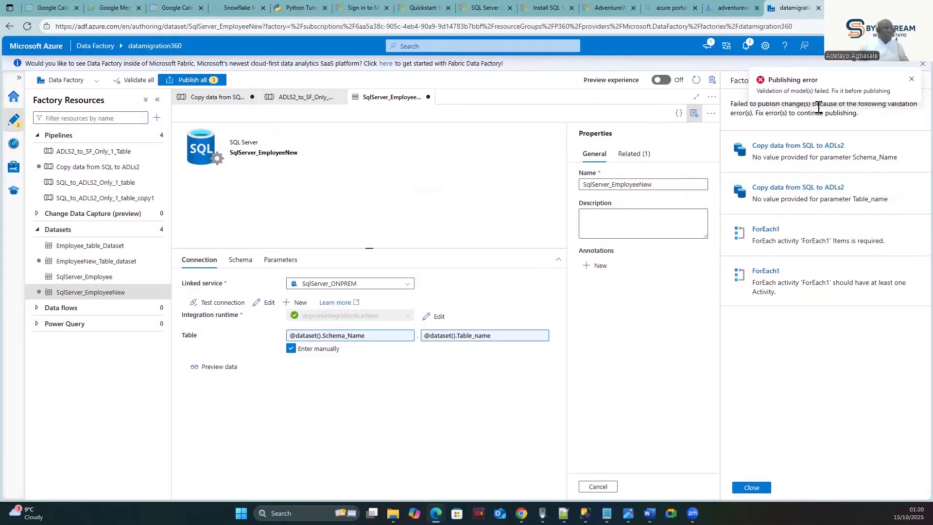
{"action": "left_click", "coordinate": [911, 80]}
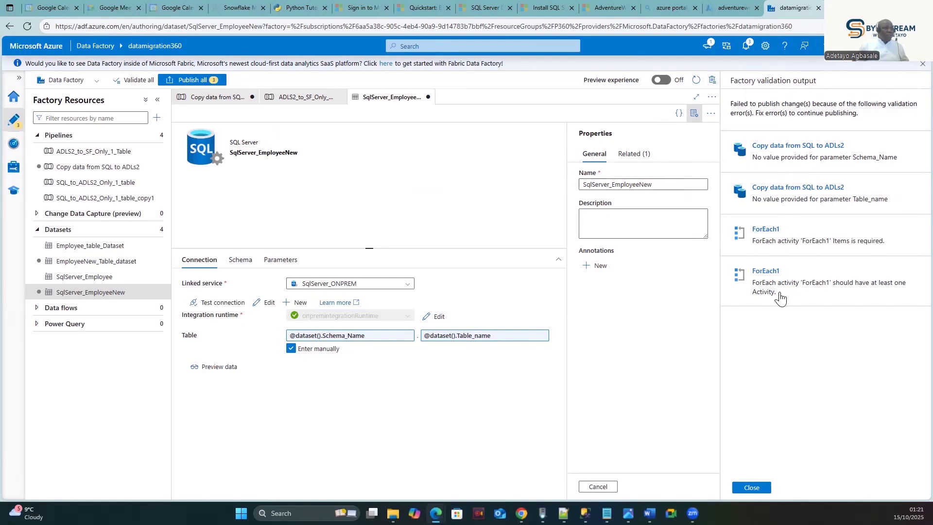
{"action": "left_click", "coordinate": [751, 487]}
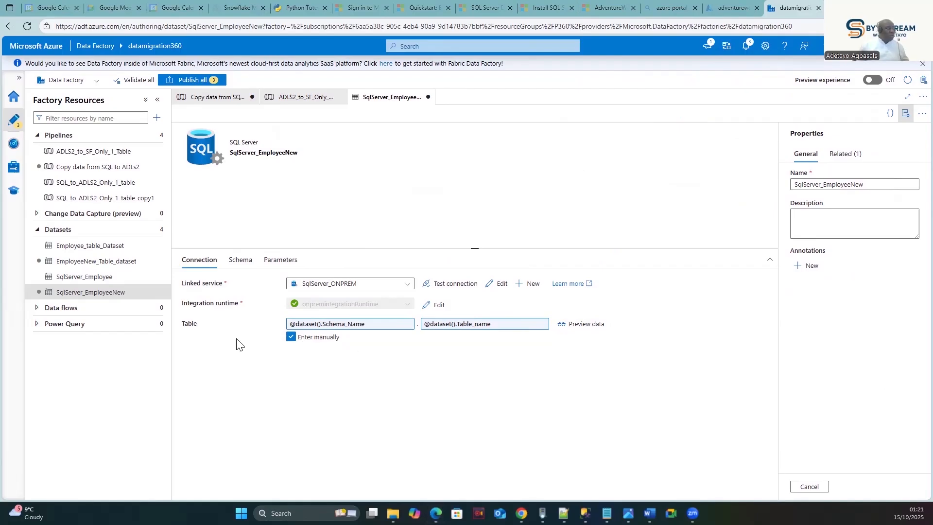
{"action": "left_click", "coordinate": [240, 260]}
{"action": "left_click", "coordinate": [200, 259]}
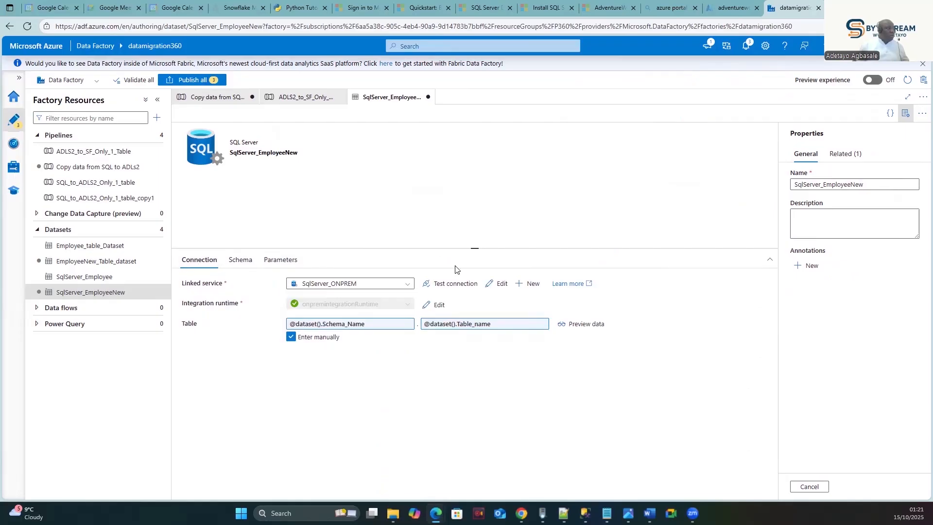
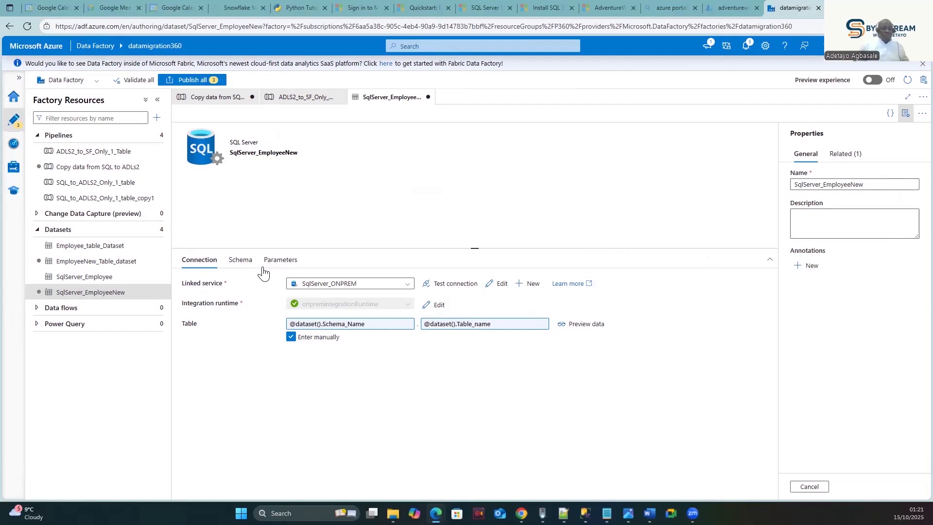
- Check the SqlServer_EmployeeNew dataset tabs and compare with the ADLS2_to_SF_Only_1_Table Lookup and ForEach
{"action": "left_click", "coordinate": [234, 263]}
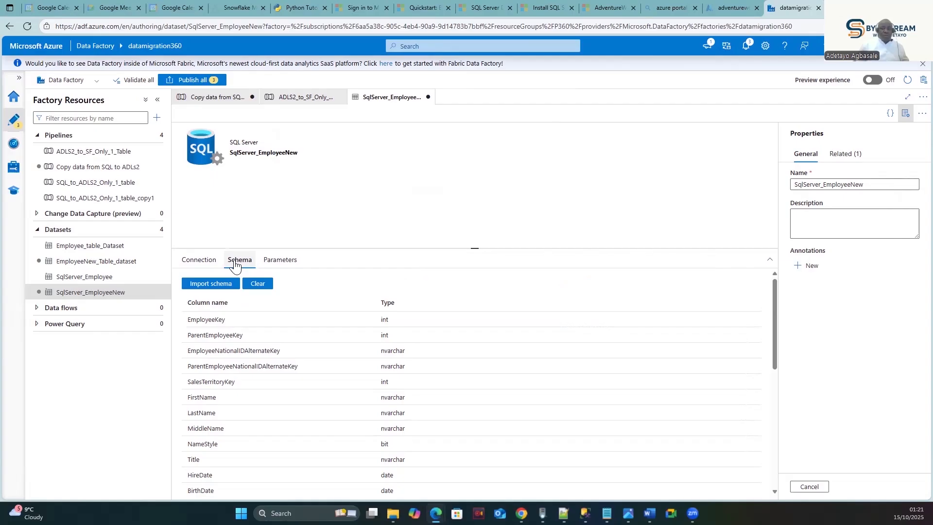
{"action": "left_click", "coordinate": [197, 260]}
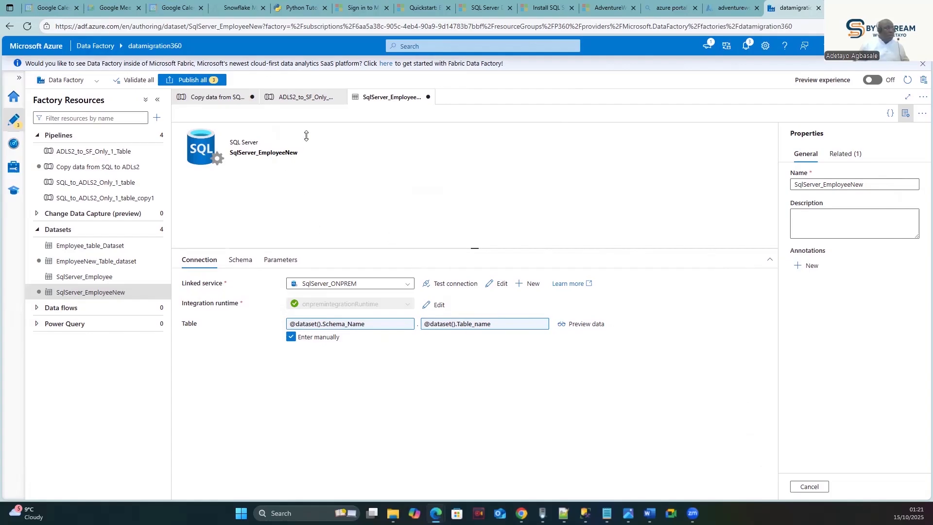
{"action": "left_click", "coordinate": [292, 101]}
{"action": "left_click", "coordinate": [404, 101]}
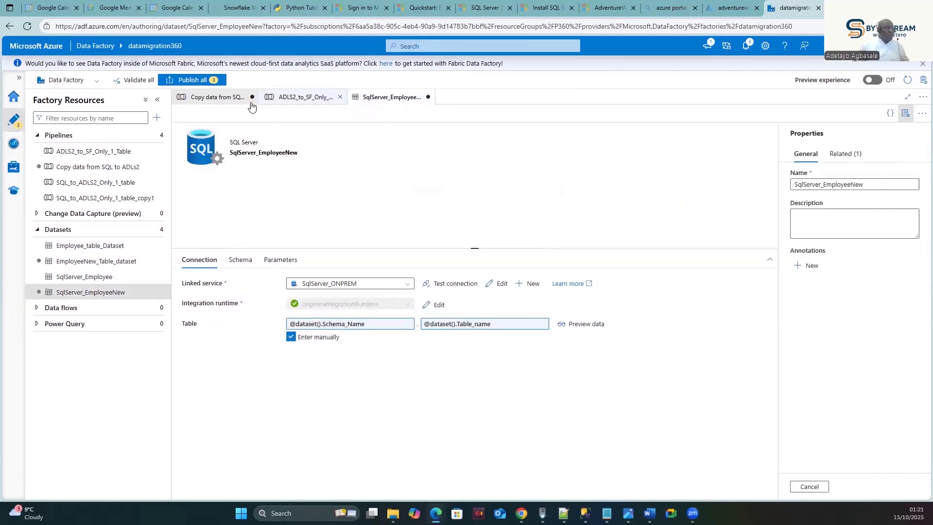
{"action": "left_click", "coordinate": [212, 99]}
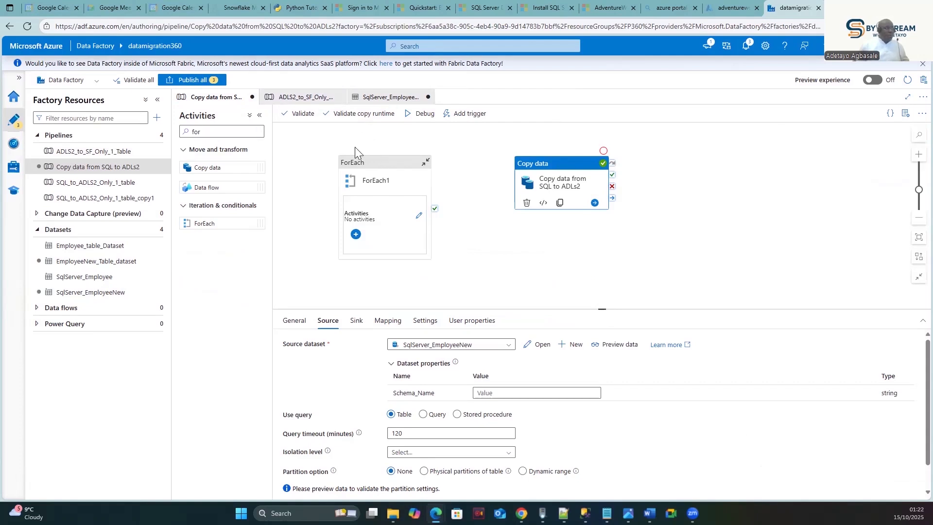
{"action": "left_click", "coordinate": [308, 99]}
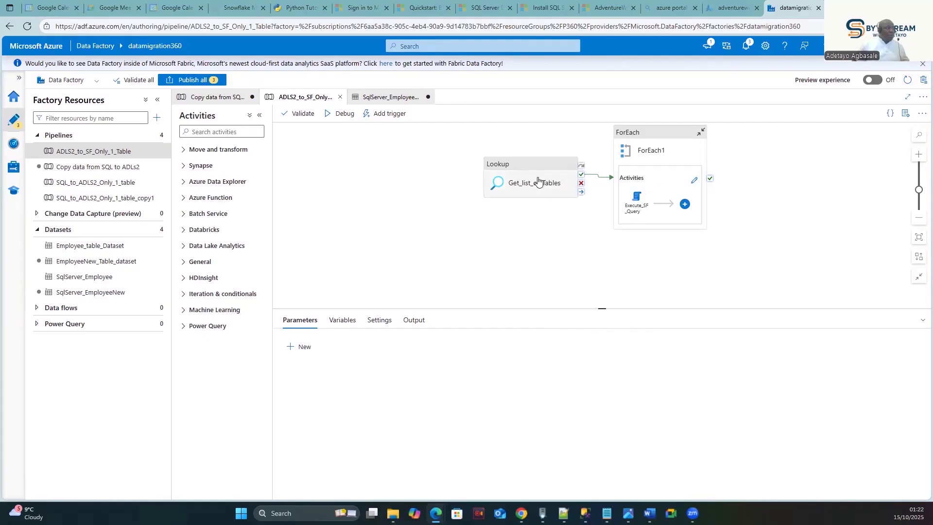
{"action": "left_click", "coordinate": [367, 96]}
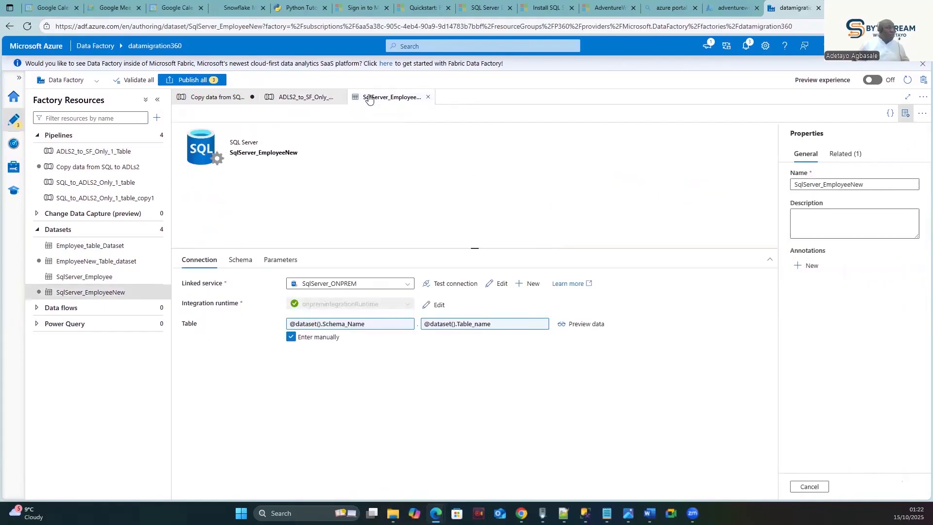
{"action": "left_click", "coordinate": [209, 97]}
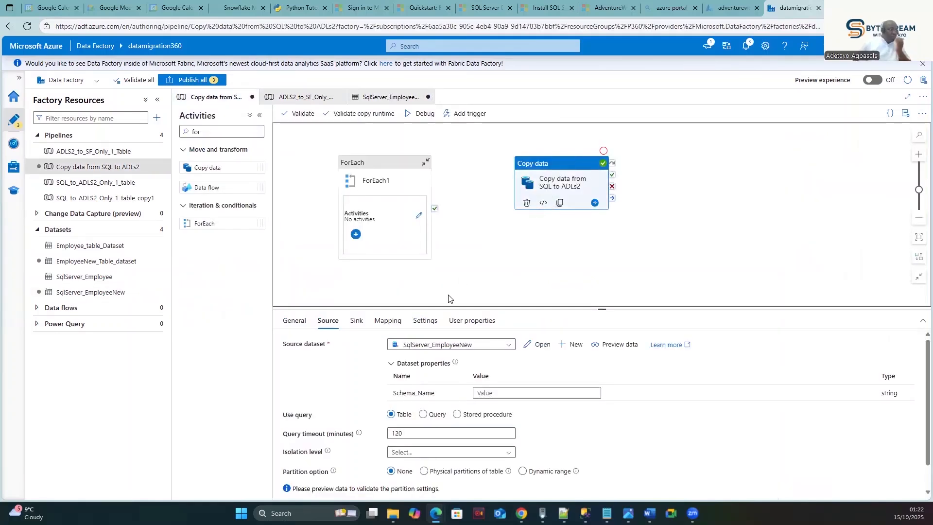
- Open EmployeeNew_Table_dataset from the Copy data activity's Sink settings
{"action": "left_click", "coordinate": [356, 321]}
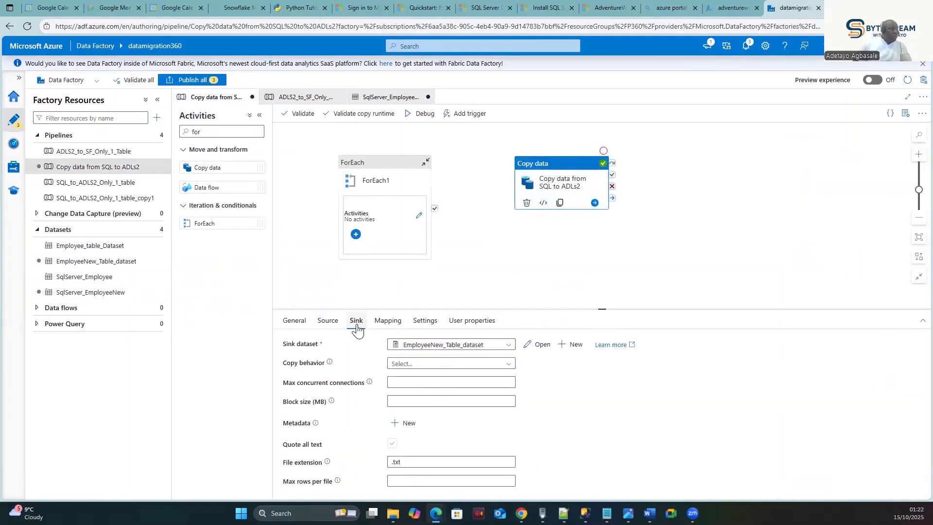
{"action": "left_click", "coordinate": [526, 348]}
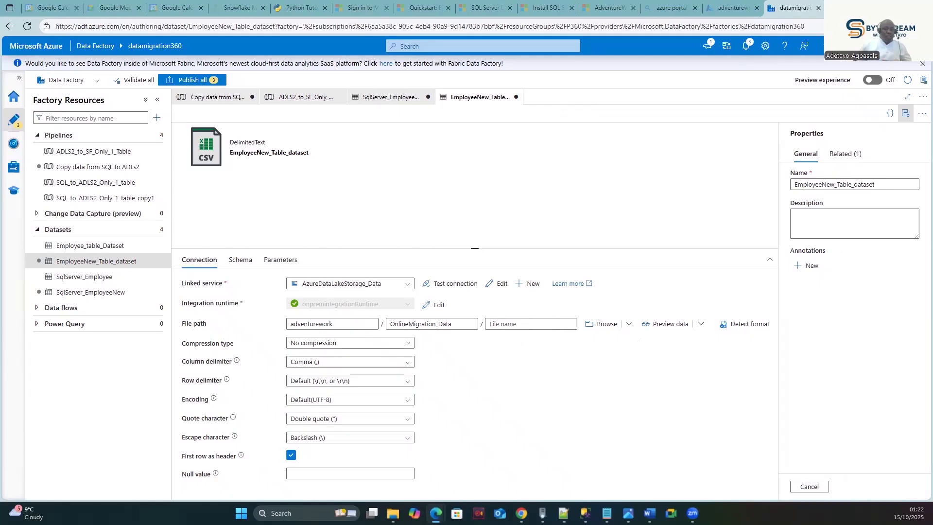
- Create a String parameter called FileName on EmployeeNew_Table_dataset's Parameters tab
{"action": "left_click", "coordinate": [279, 260]}
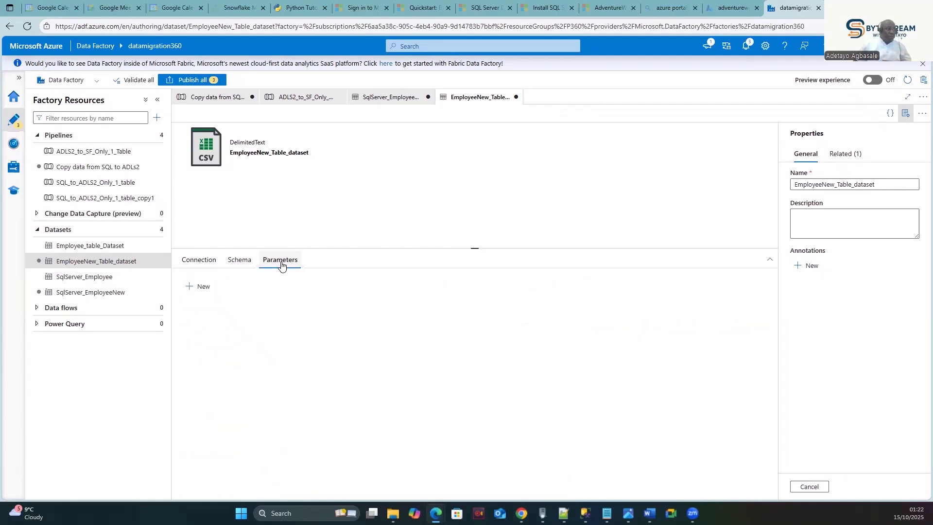
{"action": "left_click", "coordinate": [201, 288]}
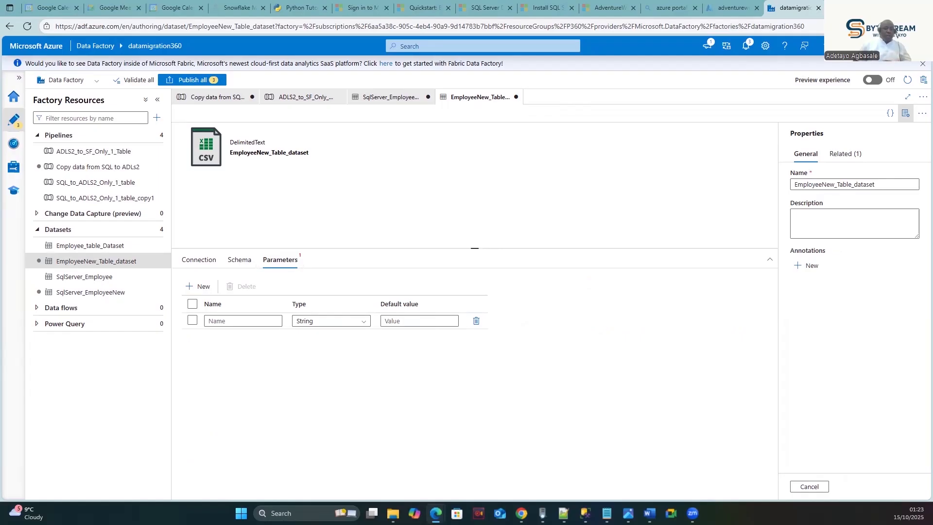
{"action": "left_click", "coordinate": [247, 321]}
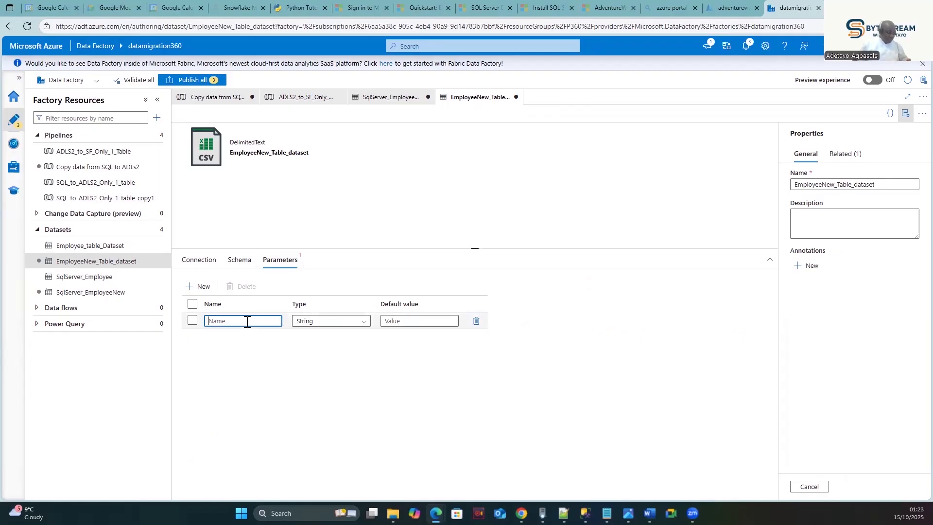
{"action": "type", "text": "FileName"}
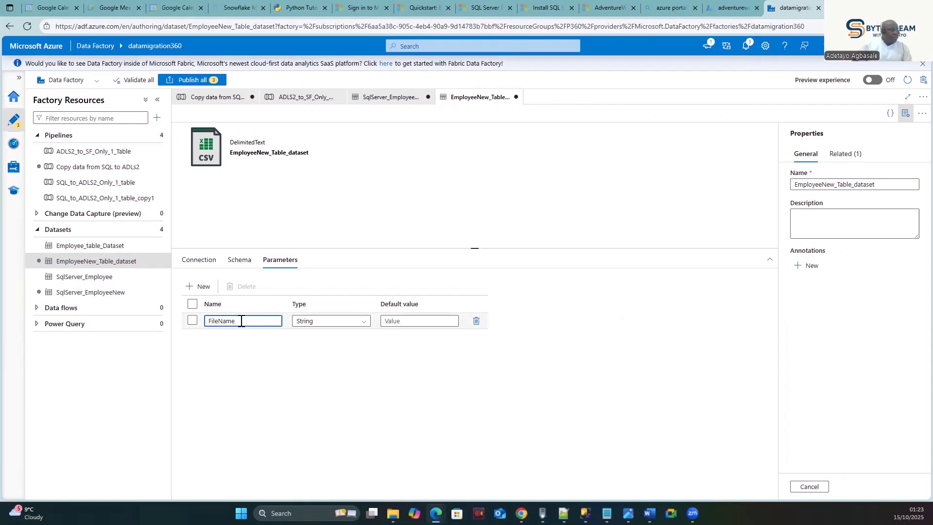
{"action": "left_click", "coordinate": [196, 263]}
{"action": "left_click", "coordinate": [241, 260]}
{"action": "left_click", "coordinate": [194, 260]}
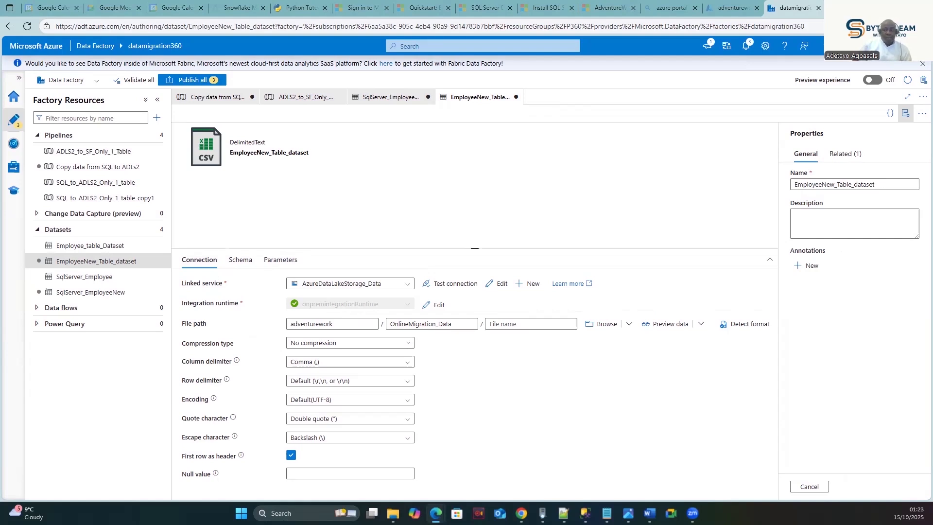
{"action": "left_click", "coordinate": [525, 323]}
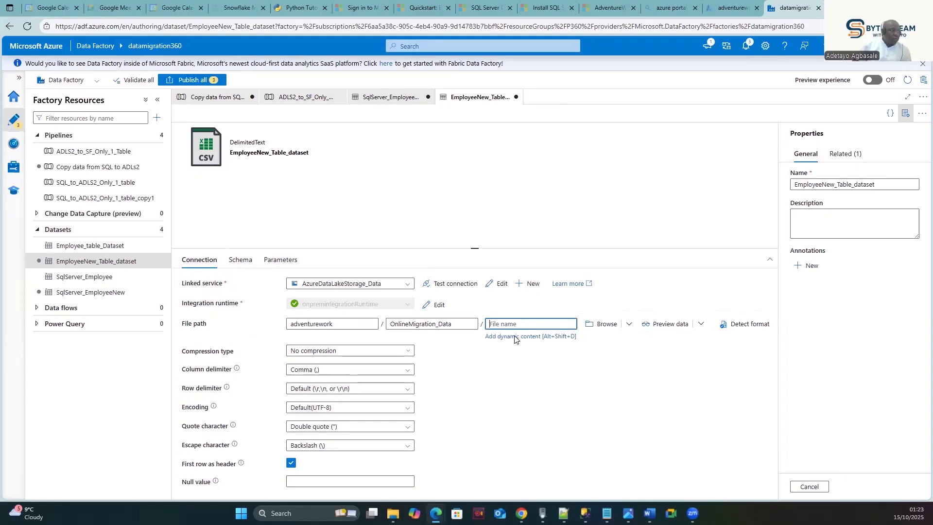
{"action": "left_click", "coordinate": [514, 336]}
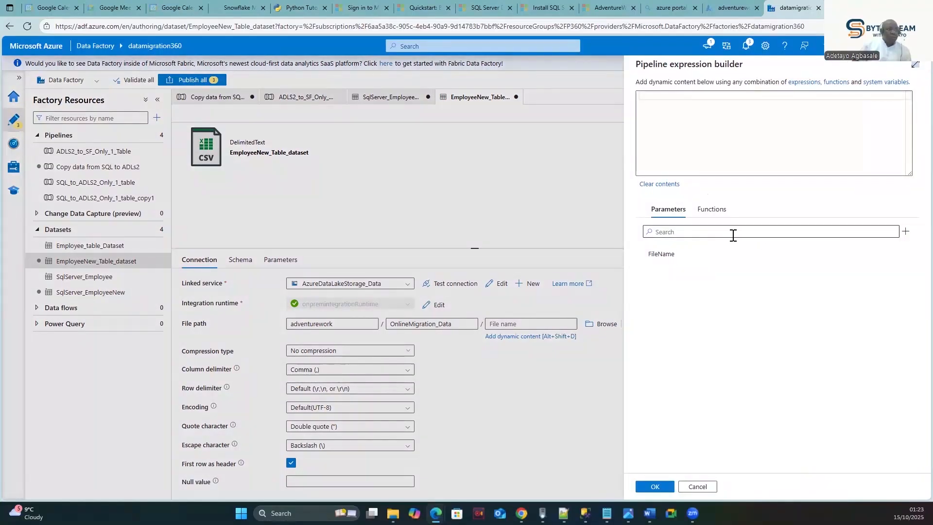
{"action": "left_click", "coordinate": [672, 253]}
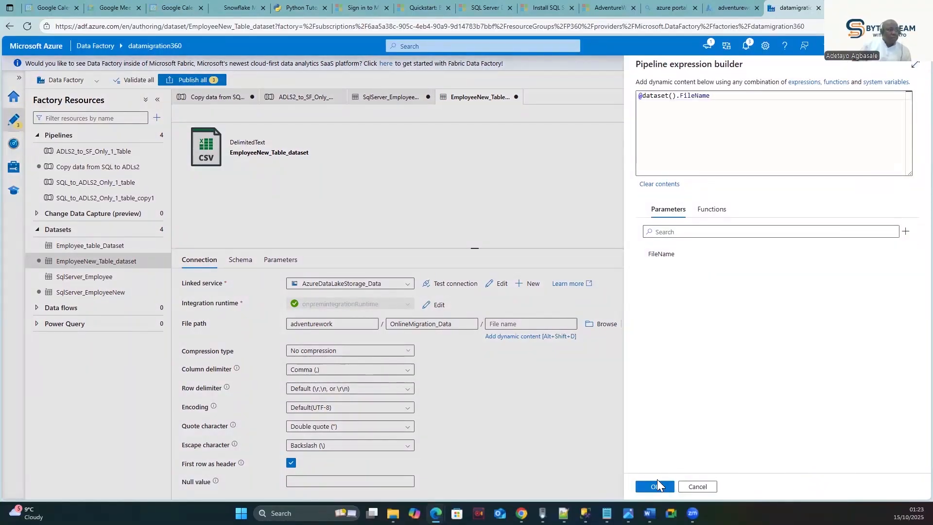
{"action": "left_click", "coordinate": [653, 487]}
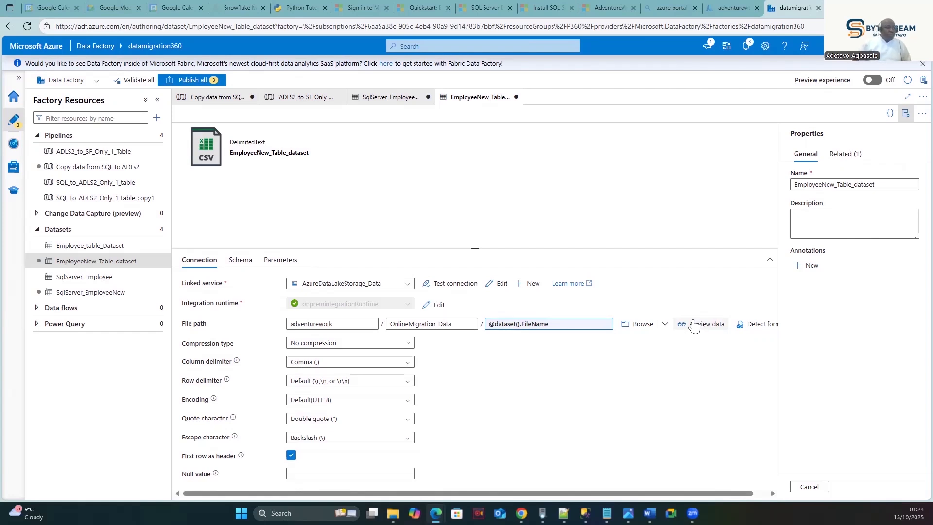
{"action": "left_click_drag", "start_coordinate": [689, 491], "coordinate": [707, 493]}
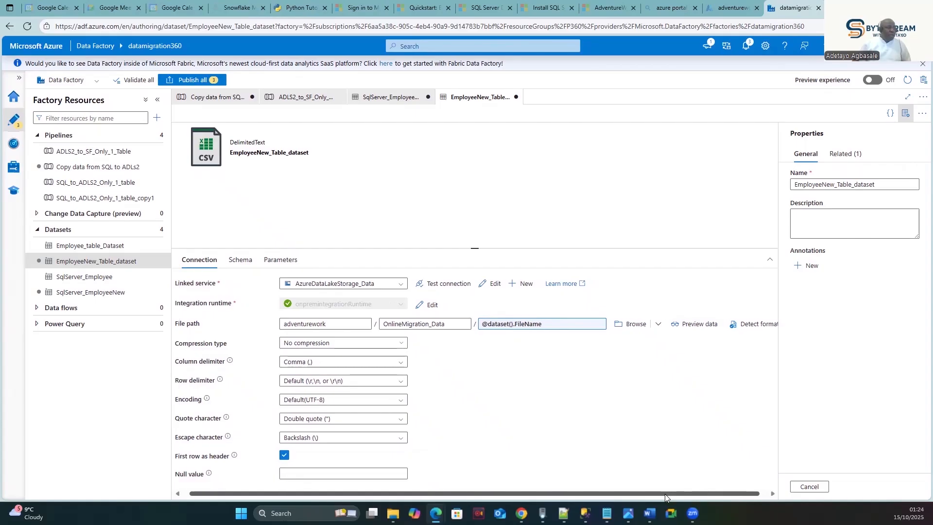
{"action": "left_click_drag", "start_coordinate": [631, 492], "coordinate": [593, 494]}
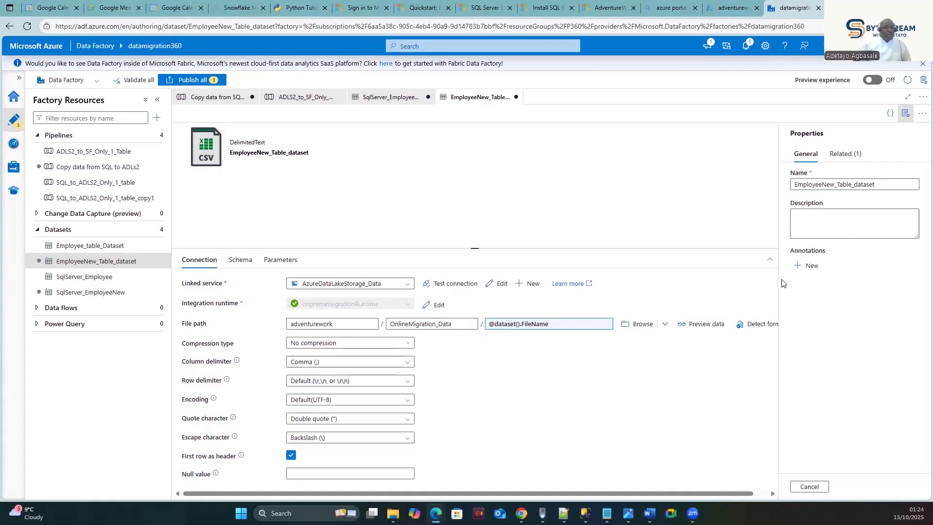
{"action": "left_click", "coordinate": [696, 324]}
{"action": "left_click", "coordinate": [818, 118]}
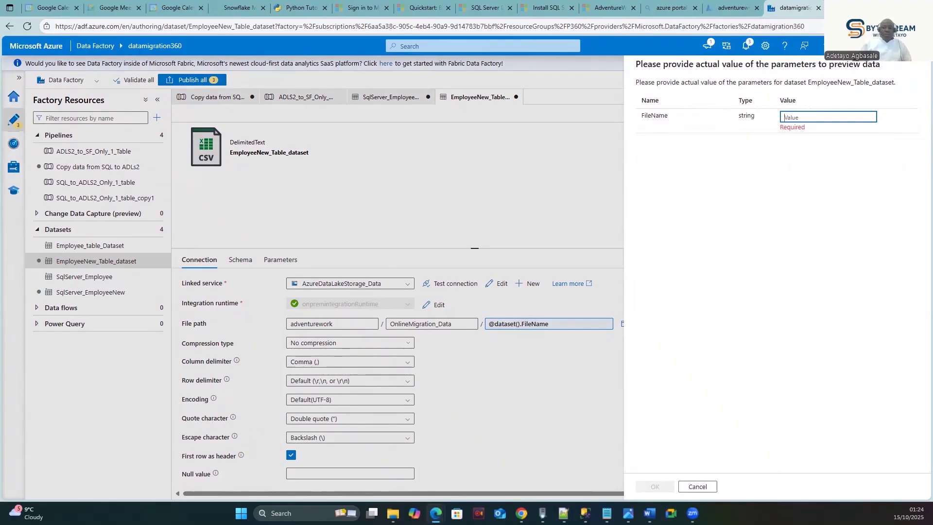
- Cancel the preview and check dbo.DimEmployee.txt in the OnlineMigration_Data folder in Azure Portal
{"action": "left_click", "coordinate": [697, 486]}
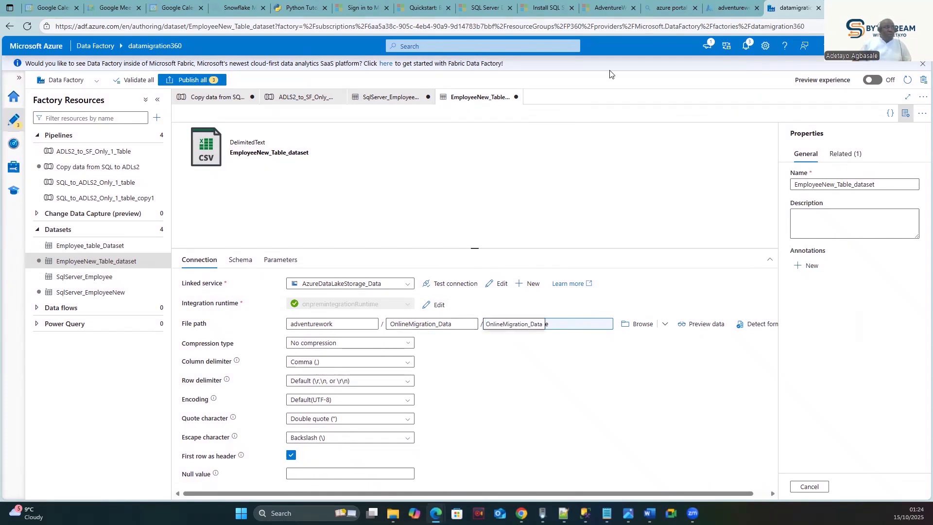
{"action": "left_click", "coordinate": [733, 7]}
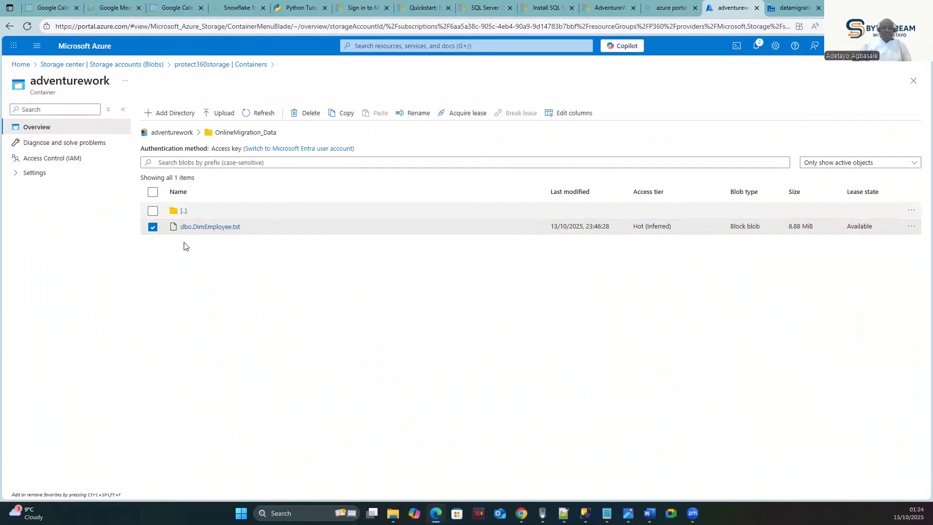
{"action": "left_click", "coordinate": [795, 8]}
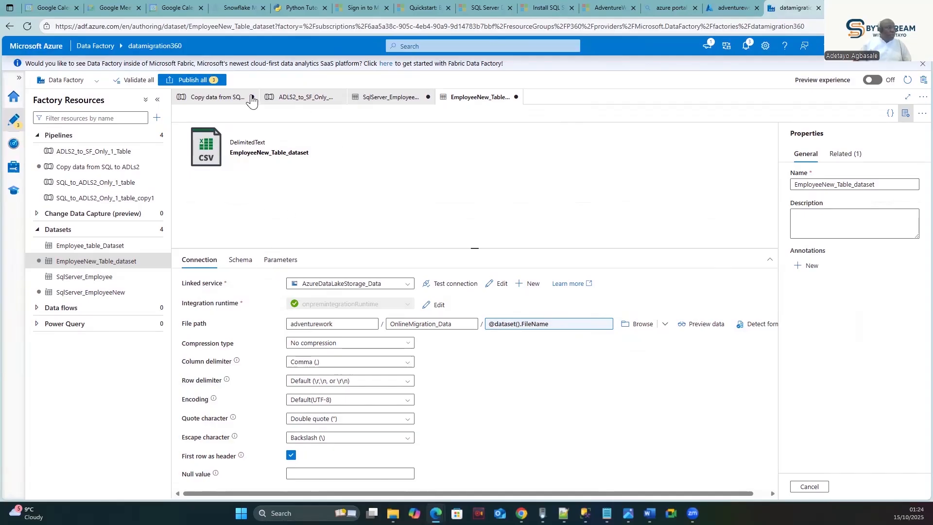
- Review the Copy data activity's sink FileName property and source settings, then select ForEach
{"action": "left_click", "coordinate": [232, 98]}
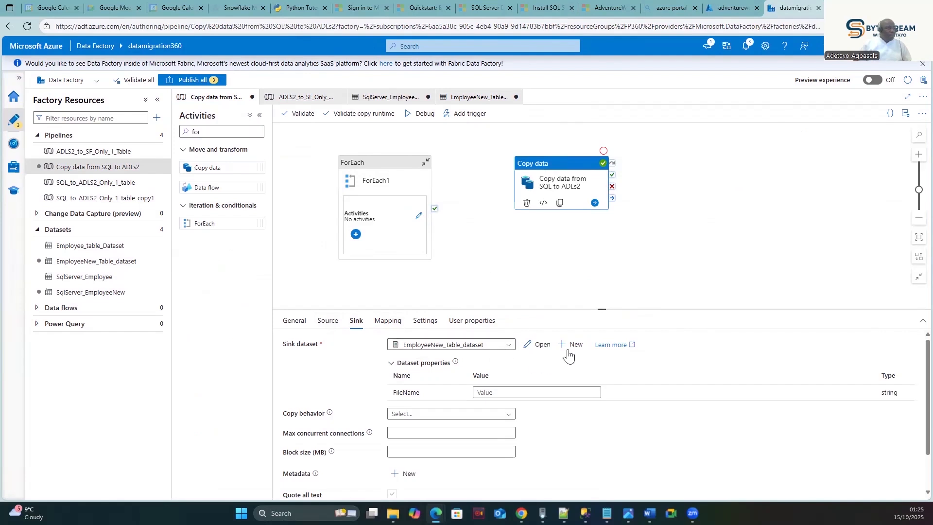
{"action": "left_click", "coordinate": [554, 161]}
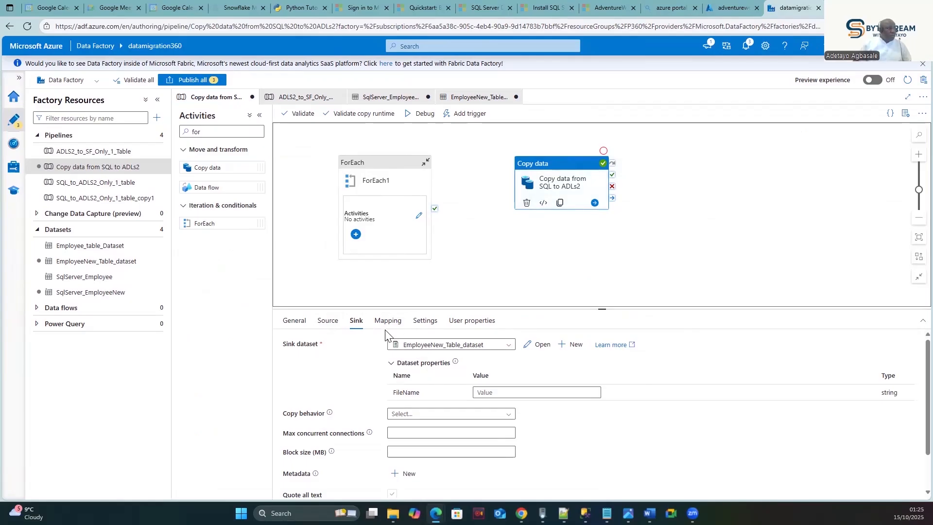
{"action": "left_click", "coordinate": [330, 325]}
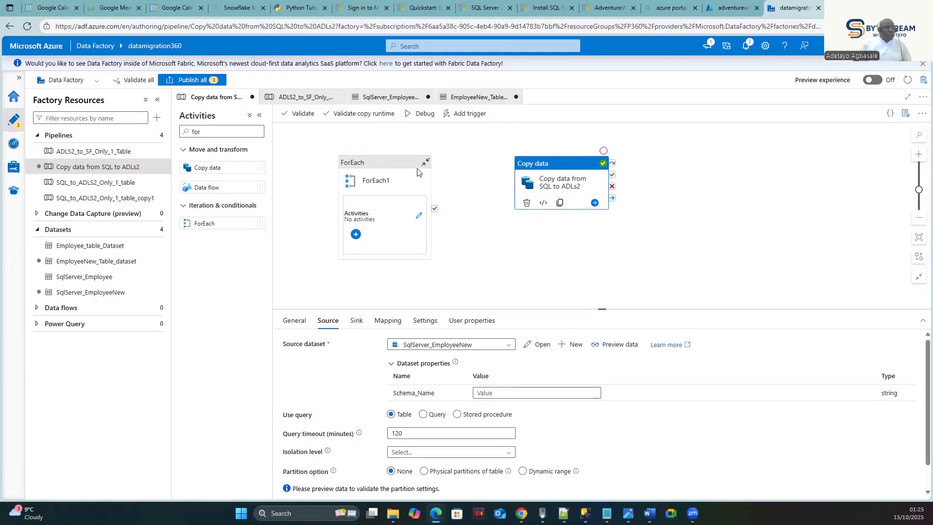
{"action": "left_click", "coordinate": [370, 167]}
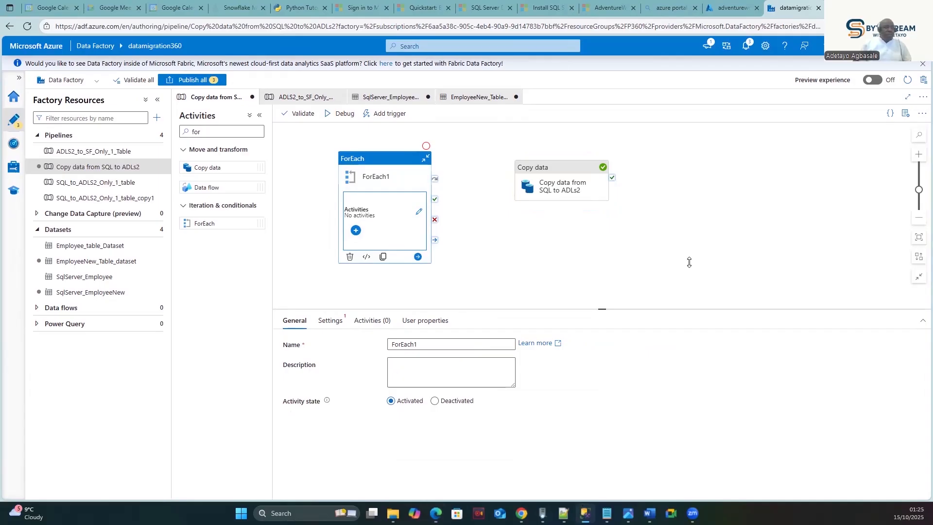
{"action": "left_click", "coordinate": [743, 107]}
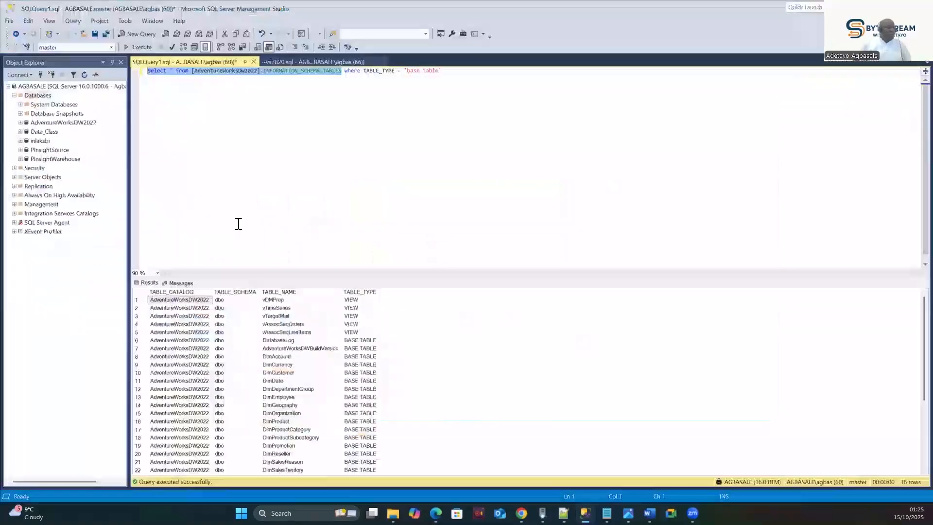
- Run the INFORMATION_SCHEMA.TABLES query filtered to TABLE_TYPE = 'base table' on AdventureWorksDW2022
{"action": "left_click", "coordinate": [39, 124]}
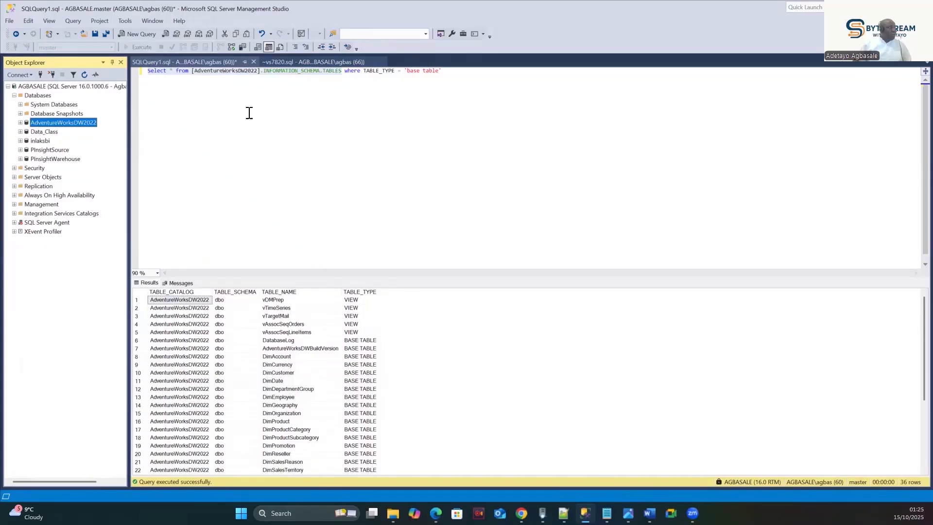
{"action": "left_click", "coordinate": [361, 86]}
{"action": "left_click", "coordinate": [435, 89]}
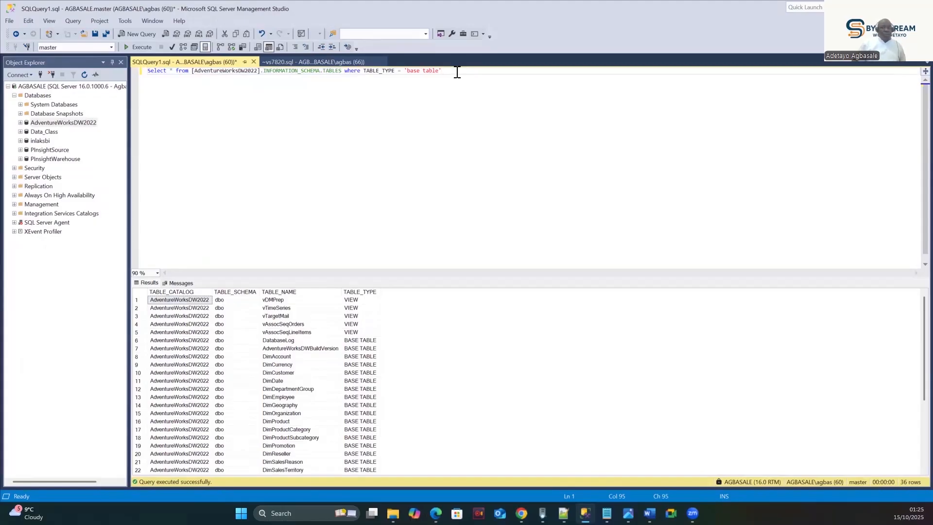
{"action": "left_click", "coordinate": [127, 47]}
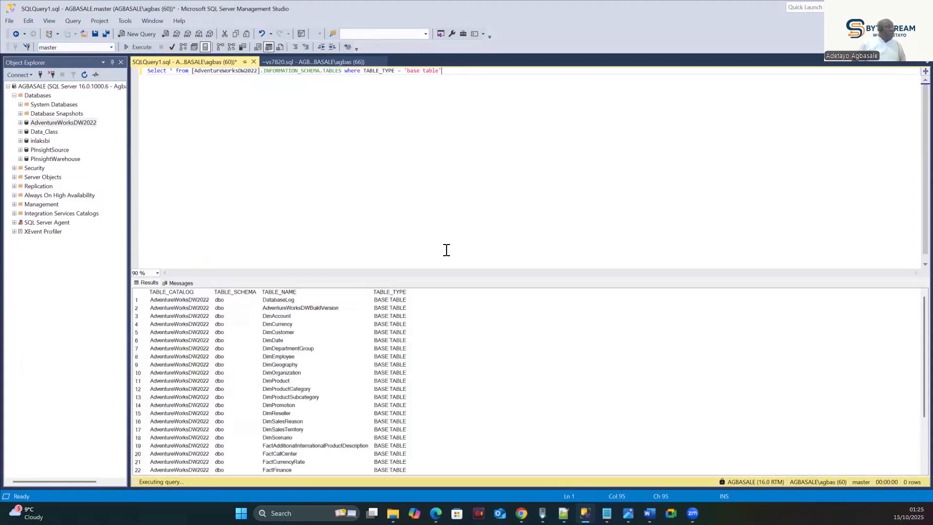
- Select and copy the base-table query text for reuse in Data Factory
{"action": "left_click_drag", "start_coordinate": [459, 72], "coordinate": [127, 72]}
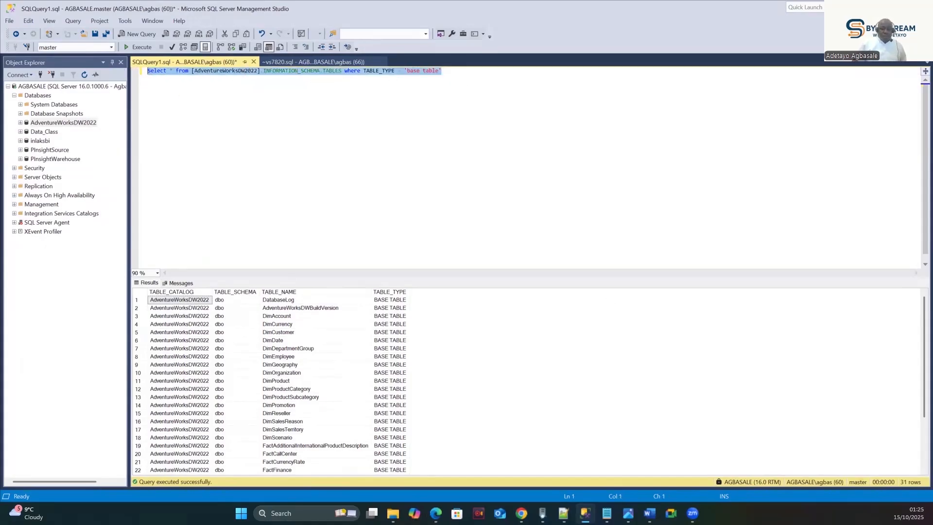
{"action": "key", "text": "alt+Tab"}
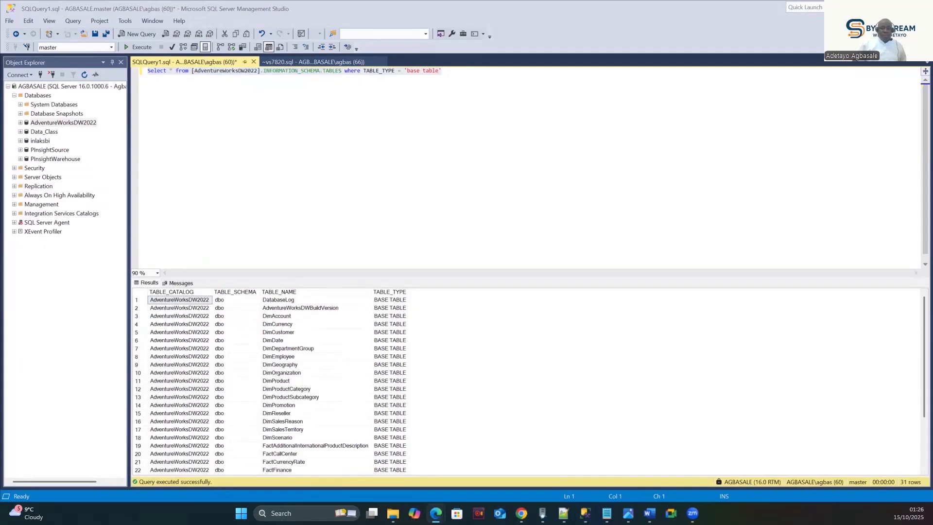
{"action": "left_click", "coordinate": [411, 161]}
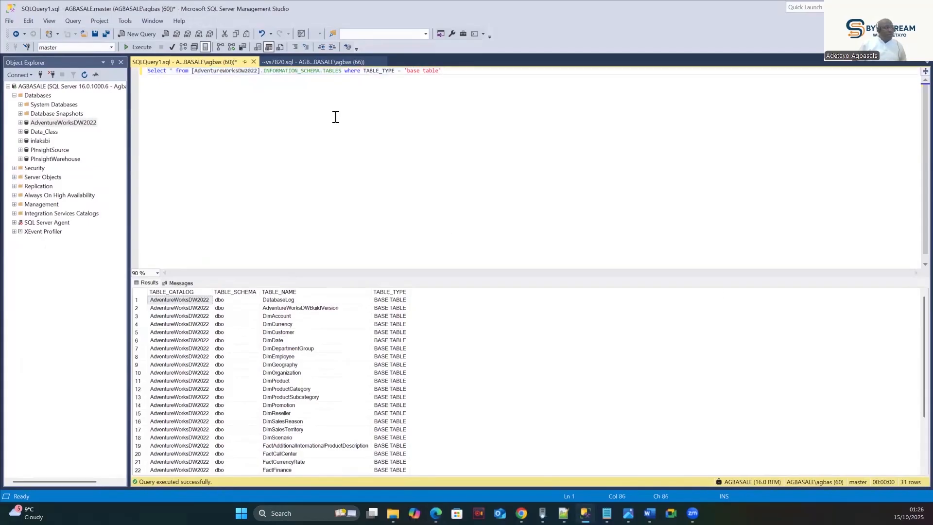
{"action": "left_click_drag", "start_coordinate": [343, 71], "coordinate": [104, 71]}
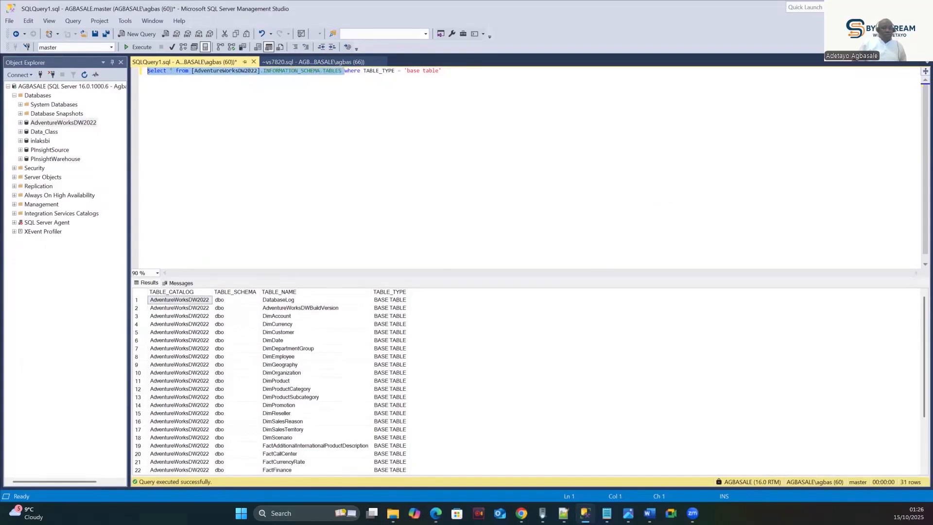
{"action": "key", "text": "alt+Tab"}
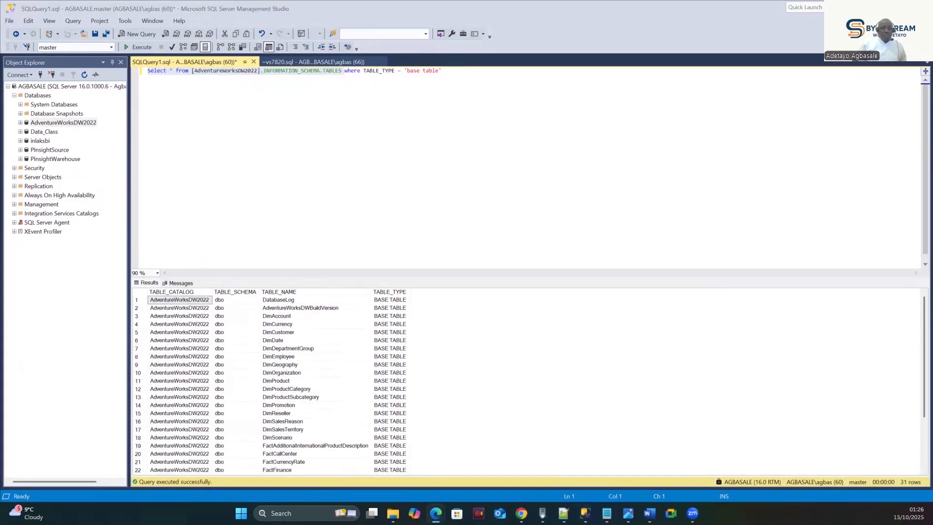
{"action": "left_click", "coordinate": [549, 124]}
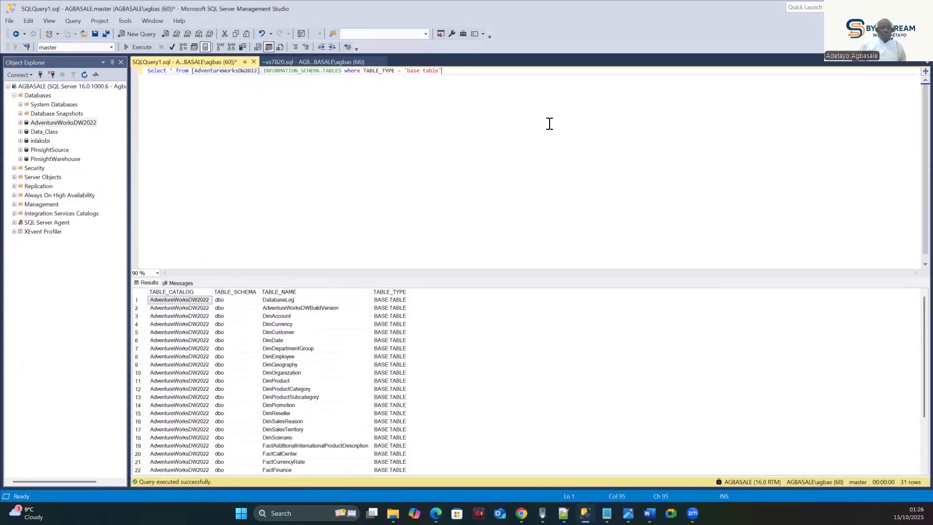
{"action": "key", "text": "ctrl+a"}
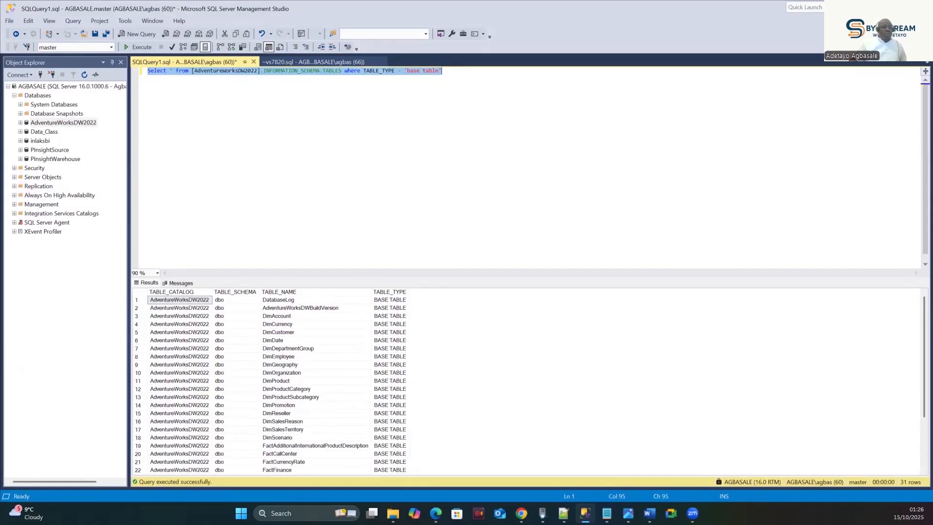
{"action": "left_click", "coordinate": [469, 75]}
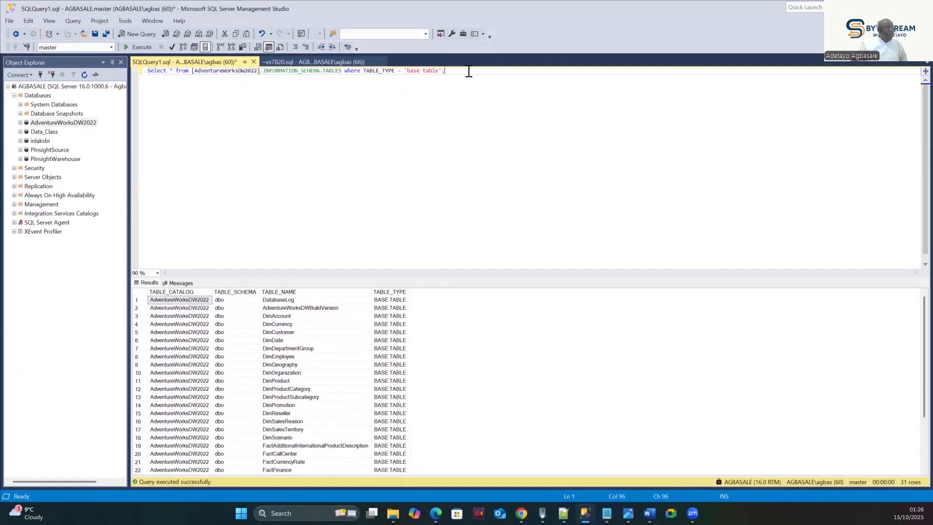
{"action": "key", "text": "shift+Home"}
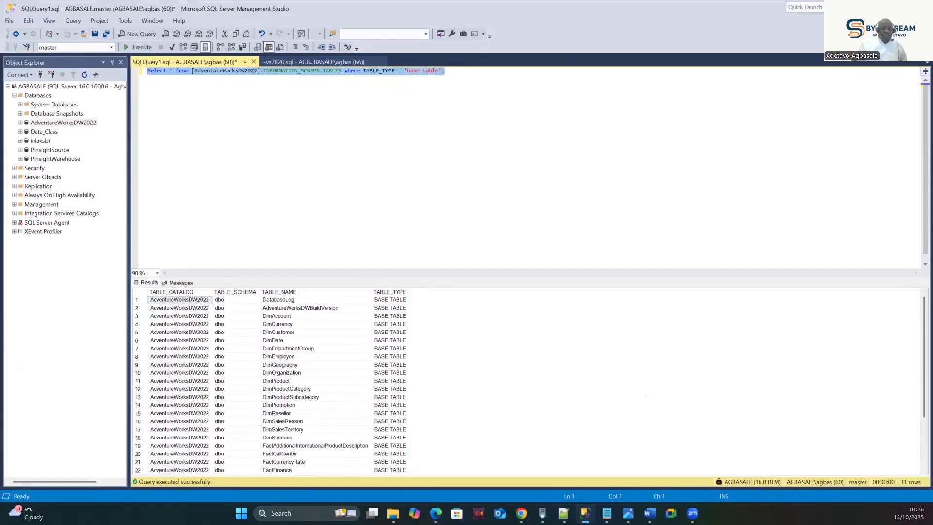
{"action": "key", "text": "alt+Tab"}
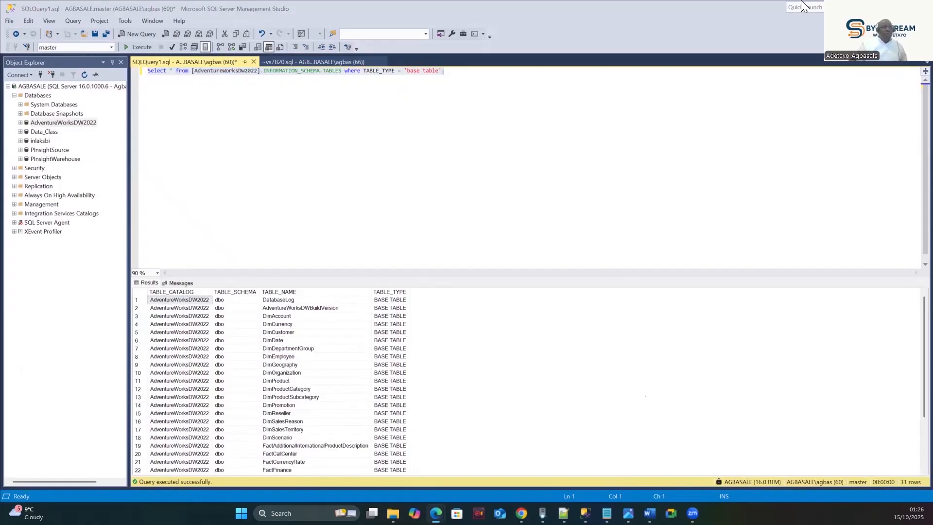
- Add a Lookup activity to the pipeline canvas by searching 'look'
{"action": "key", "text": "ctrl+a"}
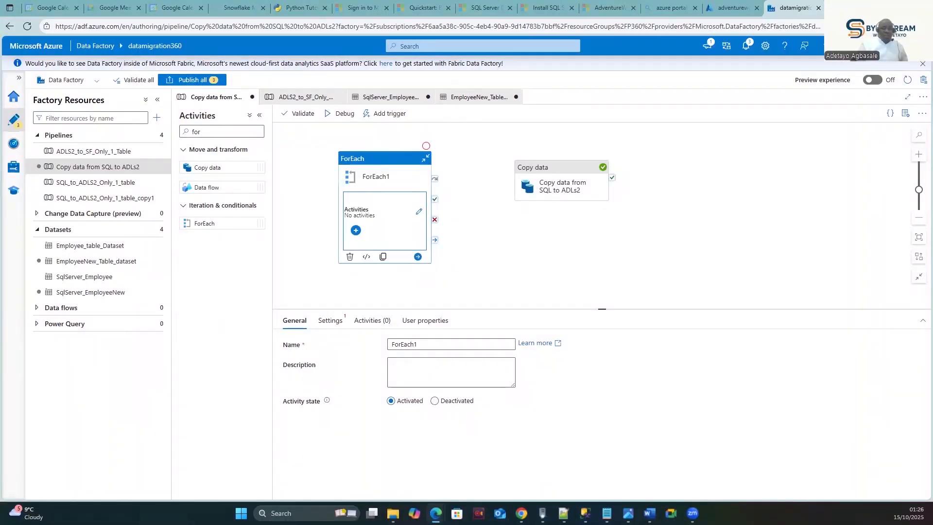
{"action": "left_click_drag", "start_coordinate": [385, 159], "coordinate": [457, 154]}
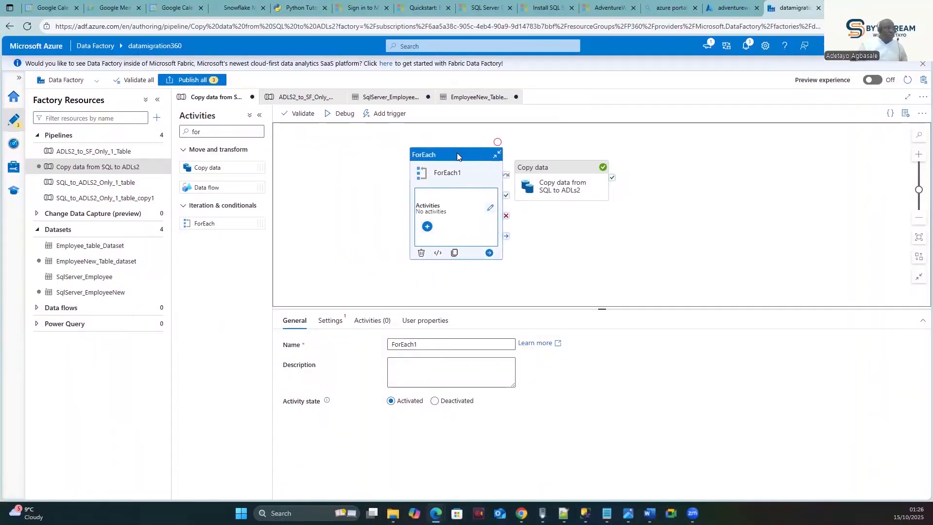
{"action": "left_click", "coordinate": [210, 136]}
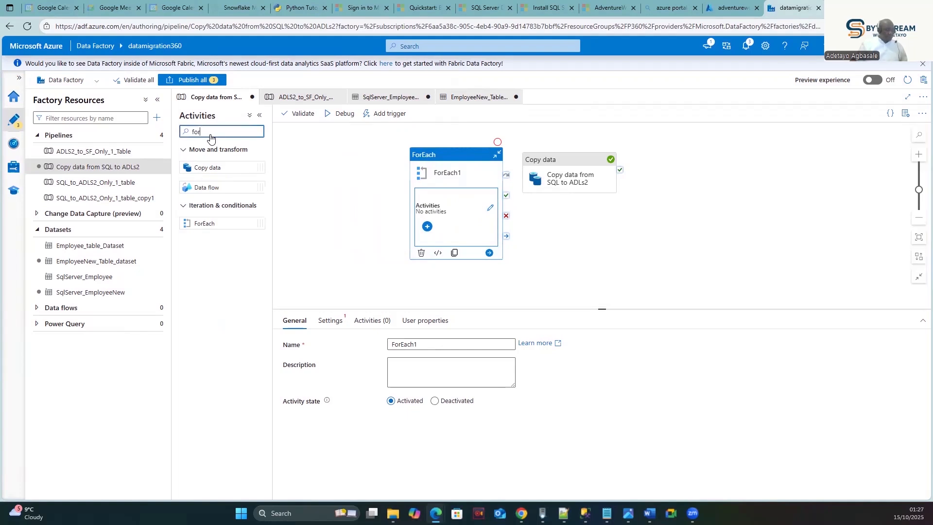
{"action": "key", "text": "BackSpace"}
{"action": "key", "text": "BackSpace"}
{"action": "key", "text": "BackSpace"}
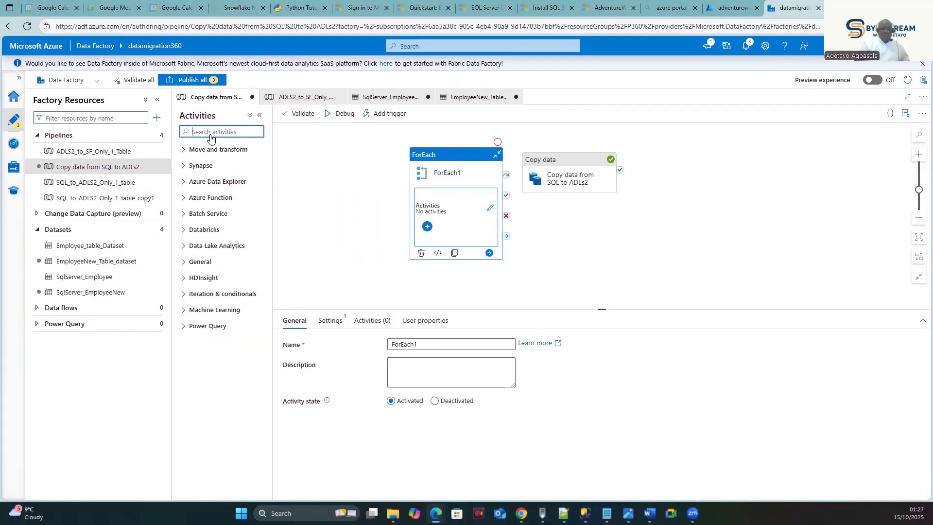
{"action": "type", "text": "look"}
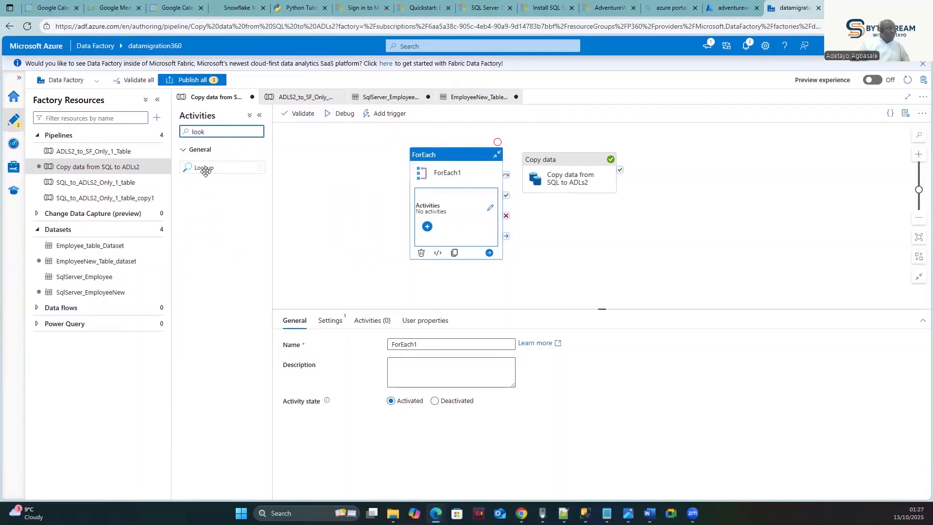
{"action": "left_click_drag", "start_coordinate": [205, 171], "coordinate": [340, 171]}
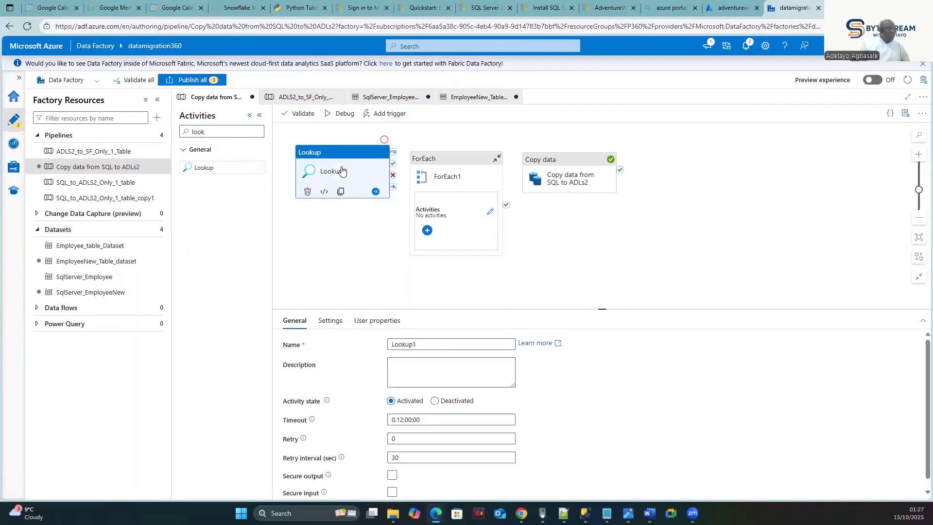
- Shift the ForEach and Copy data activities to the right of Lookup1
{"action": "left_click", "coordinate": [464, 160]}
{"action": "left_click_drag", "start_coordinate": [552, 159], "coordinate": [594, 160]}
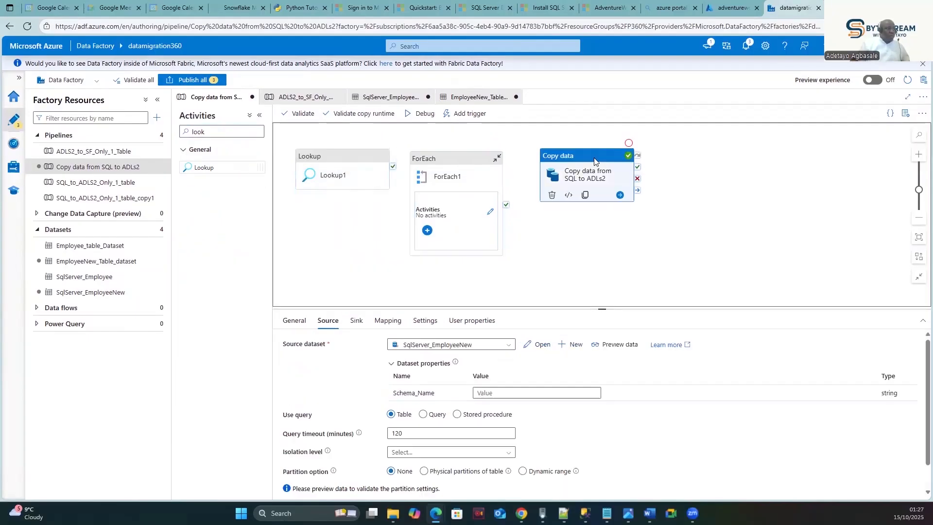
{"action": "left_click_drag", "start_coordinate": [442, 160], "coordinate": [511, 160]}
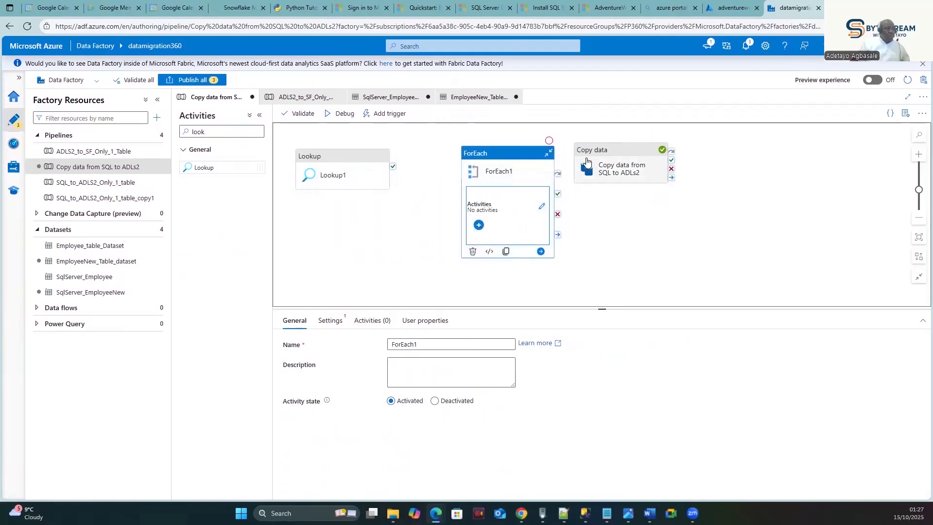
{"action": "left_click", "coordinate": [606, 156]}
{"action": "left_click_drag", "start_coordinate": [607, 154], "coordinate": [623, 159]}
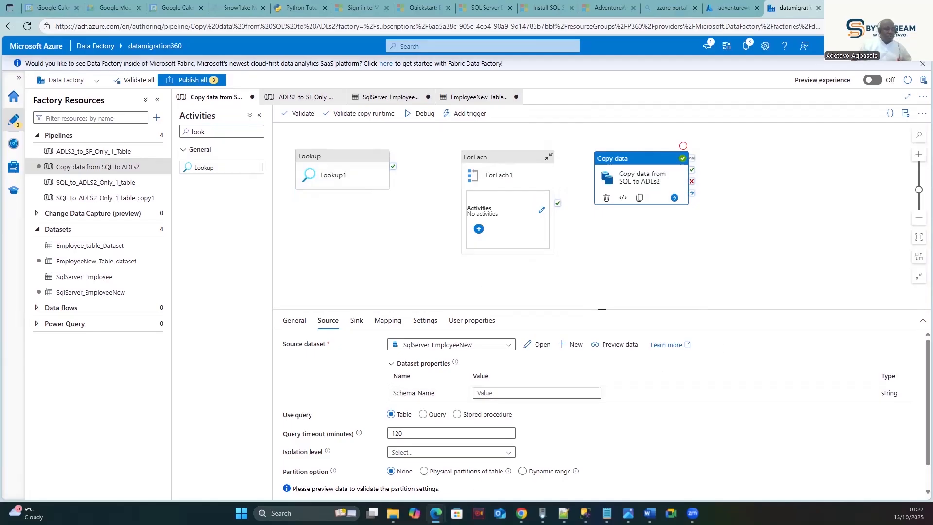
{"action": "key", "text": "alt+Tab"}
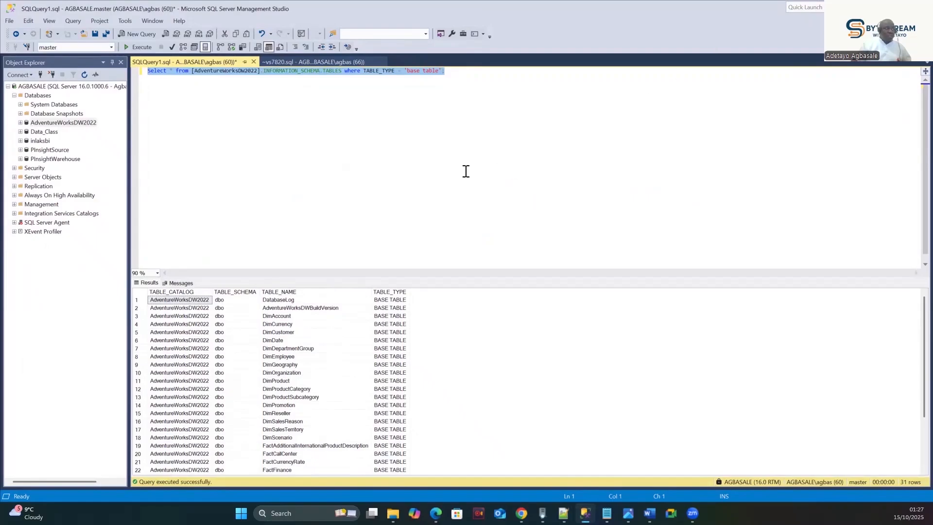
{"action": "left_click", "coordinate": [892, 7]}
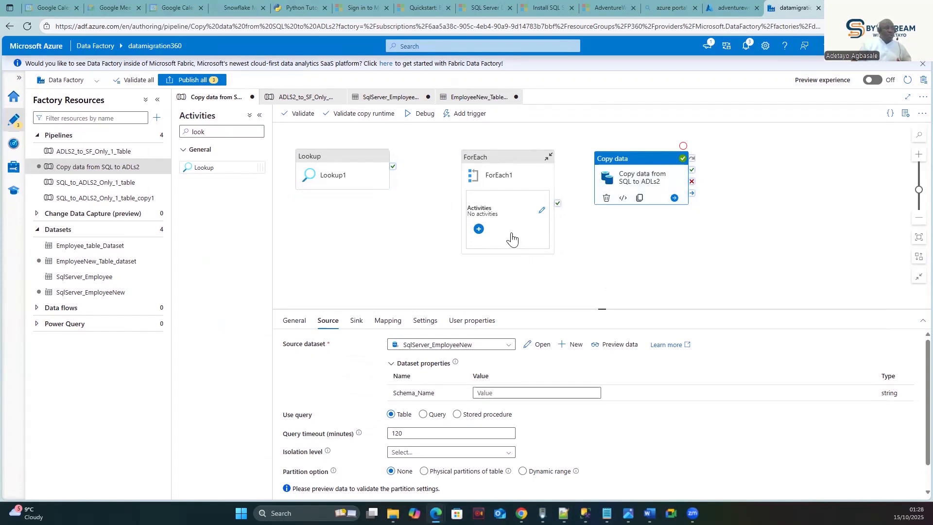
- Connect Lookup1's success output to ForEach1
{"action": "left_click", "coordinate": [342, 162]}
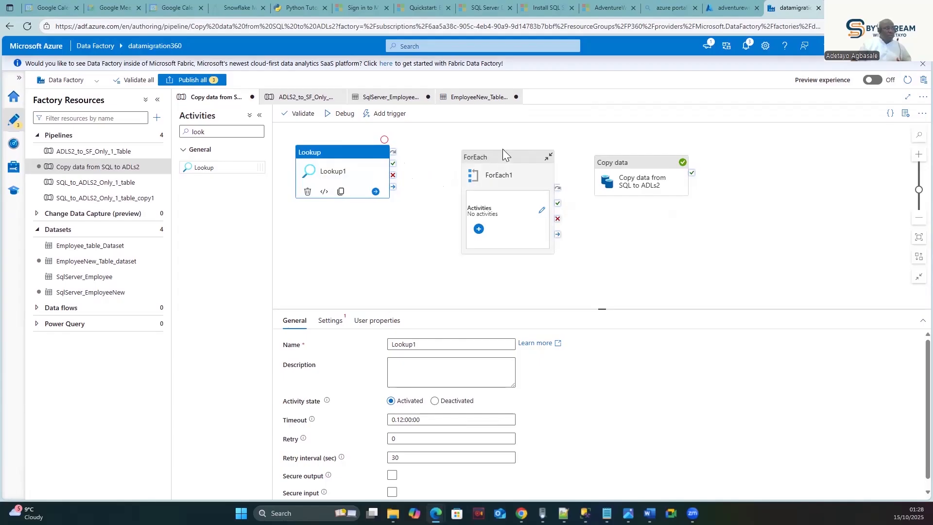
{"action": "left_click_drag", "start_coordinate": [502, 152], "coordinate": [511, 140]}
{"action": "left_click", "coordinate": [358, 157]}
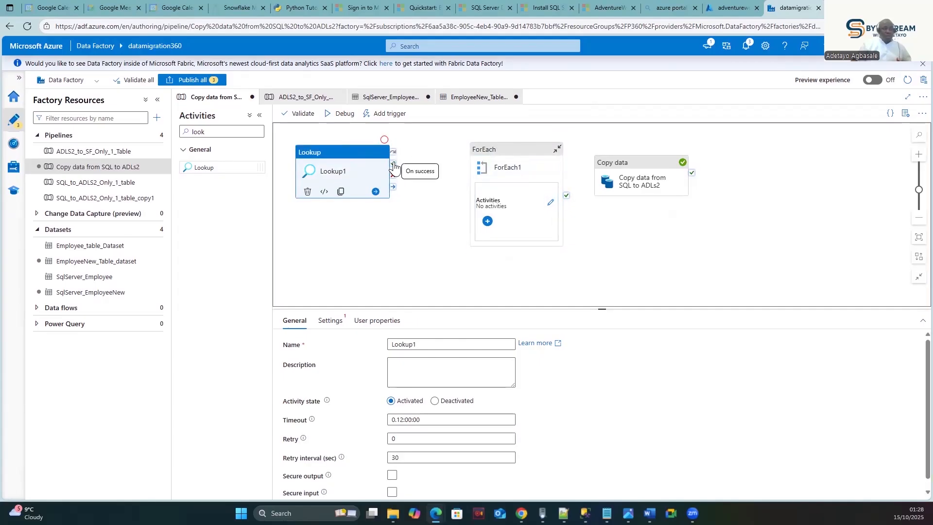
{"action": "left_click_drag", "start_coordinate": [393, 167], "coordinate": [468, 172]}
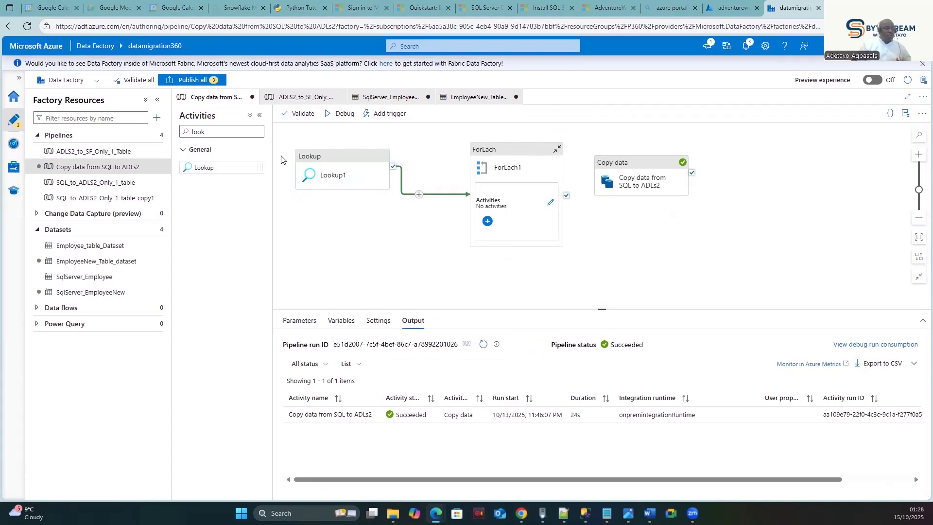
- Open Lookup1's settings and its source dataset list
{"action": "left_click", "coordinate": [338, 155]}
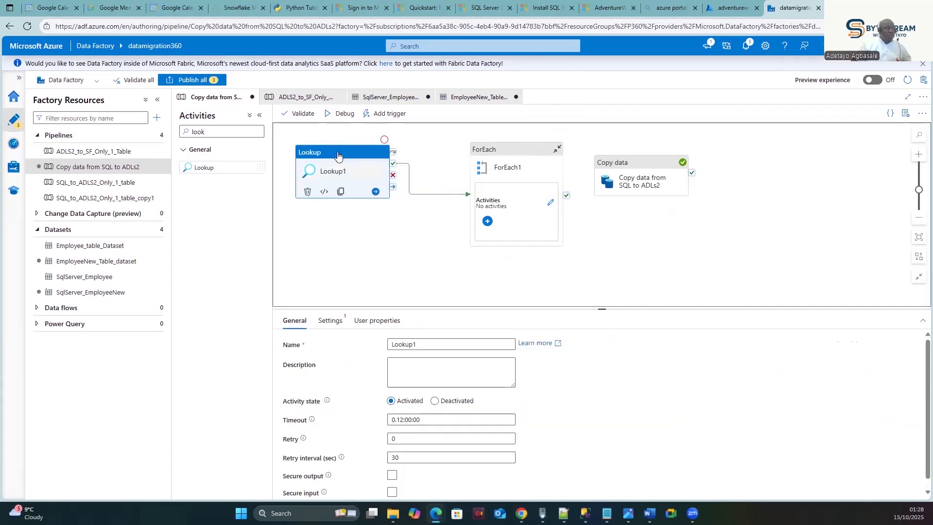
{"action": "left_click", "coordinate": [330, 321]}
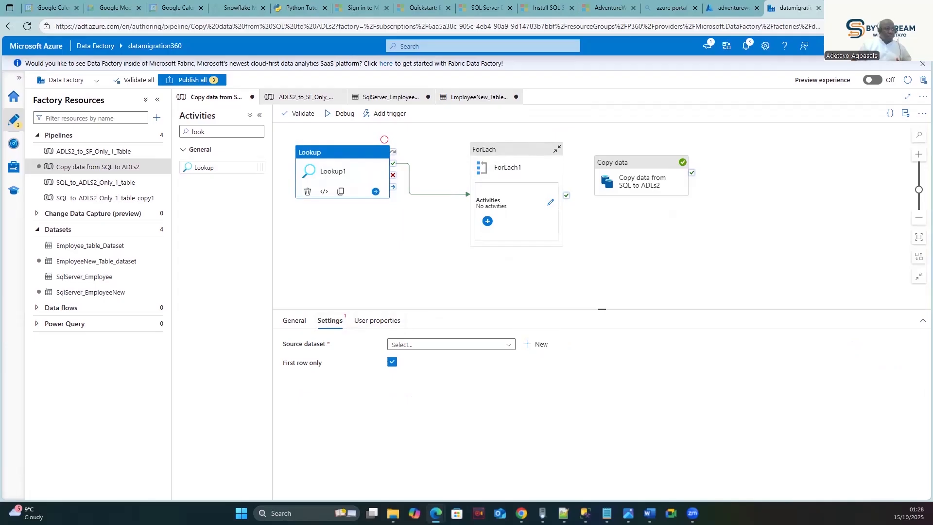
{"action": "left_click", "coordinate": [505, 347]}
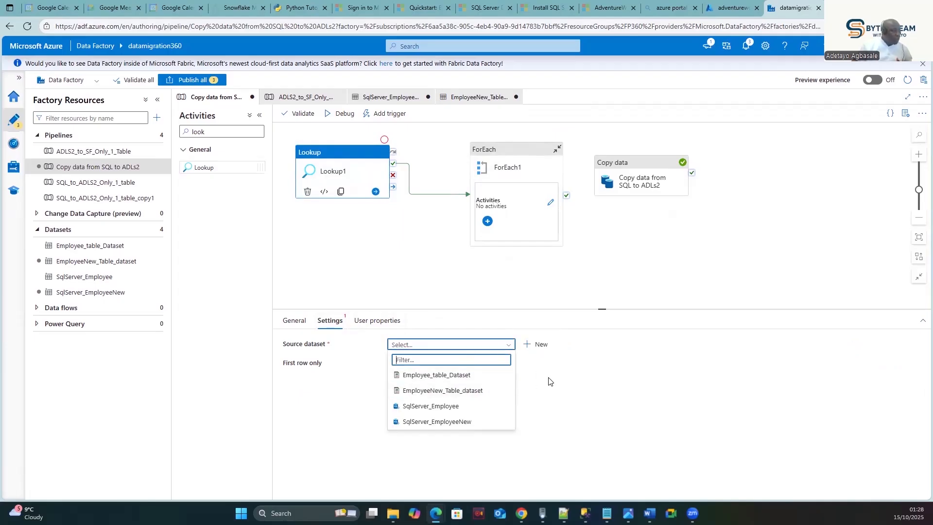
{"action": "left_click", "coordinate": [638, 165]}
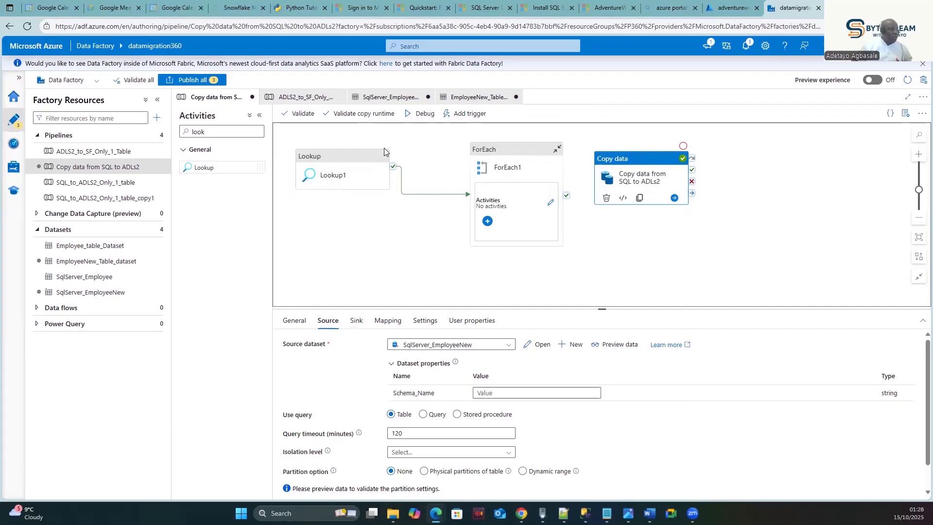
- Choose SqlServer_EmployeeNew as Lookup1's source dataset
{"action": "left_click", "coordinate": [343, 149]}
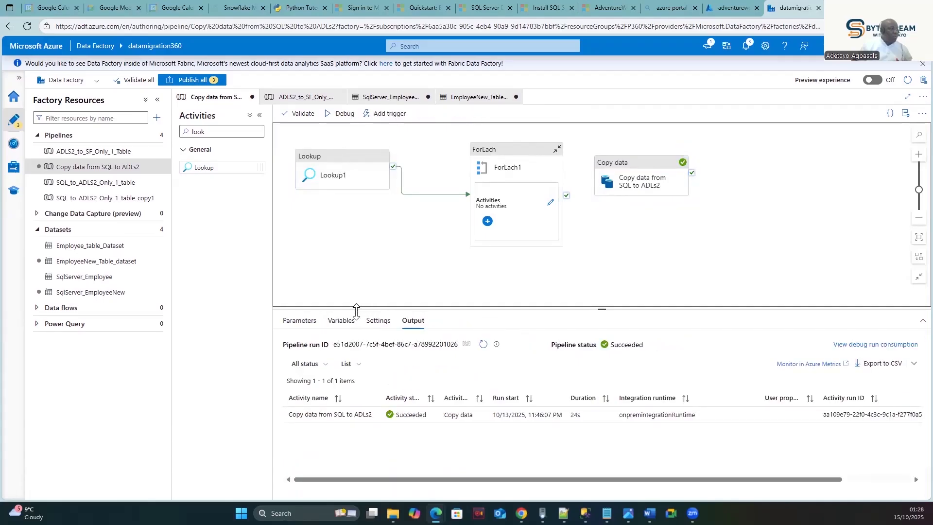
{"action": "left_click", "coordinate": [353, 165]}
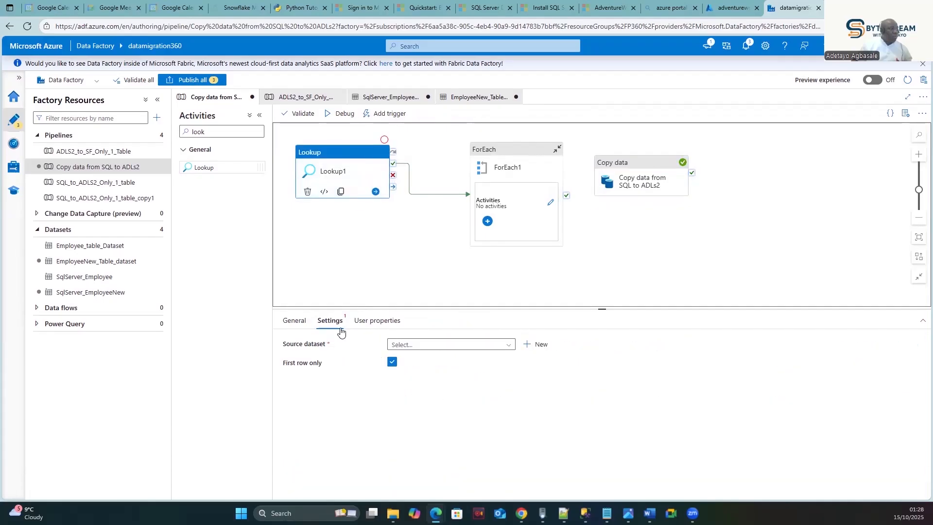
{"action": "left_click", "coordinate": [413, 345]}
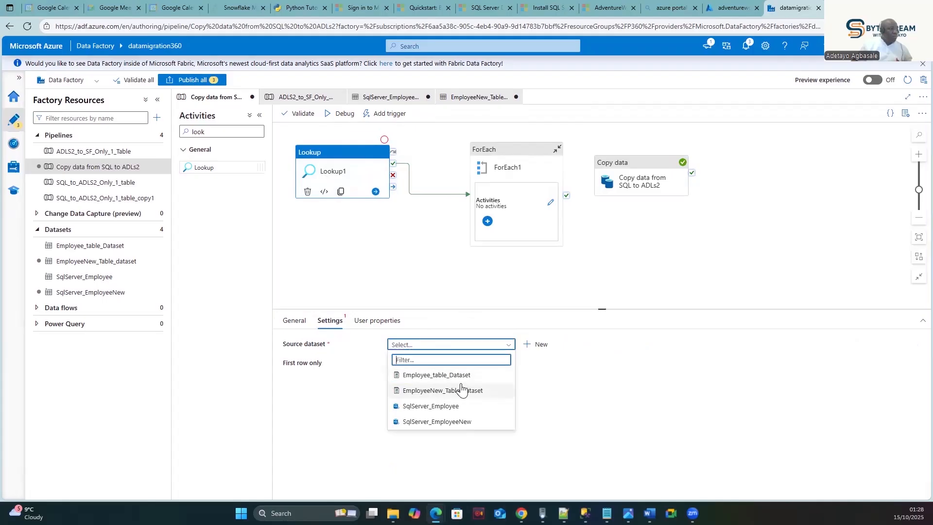
{"action": "left_click", "coordinate": [443, 421]}
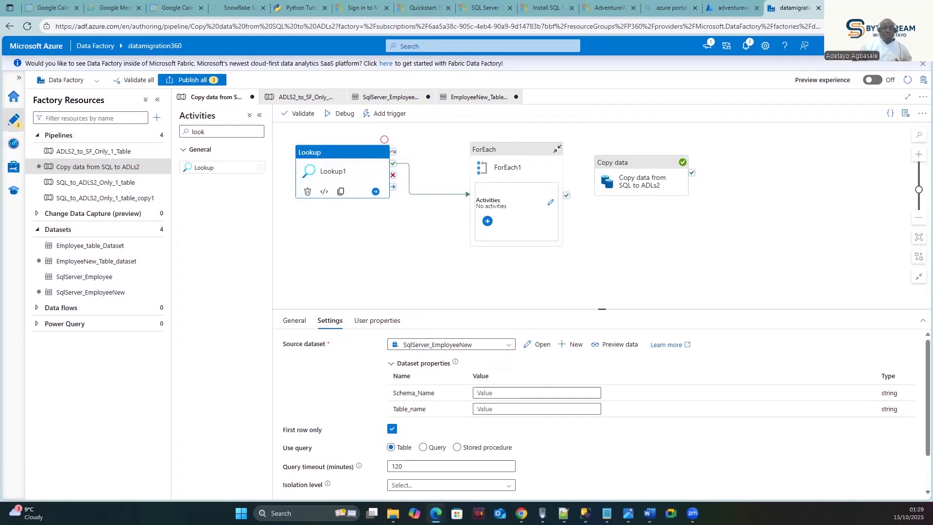
- Review the EmployeeNew_Table_dataset and SqlServer_EmployeeNew definitions before returning to the copy pipeline
{"action": "left_click", "coordinate": [479, 98]}
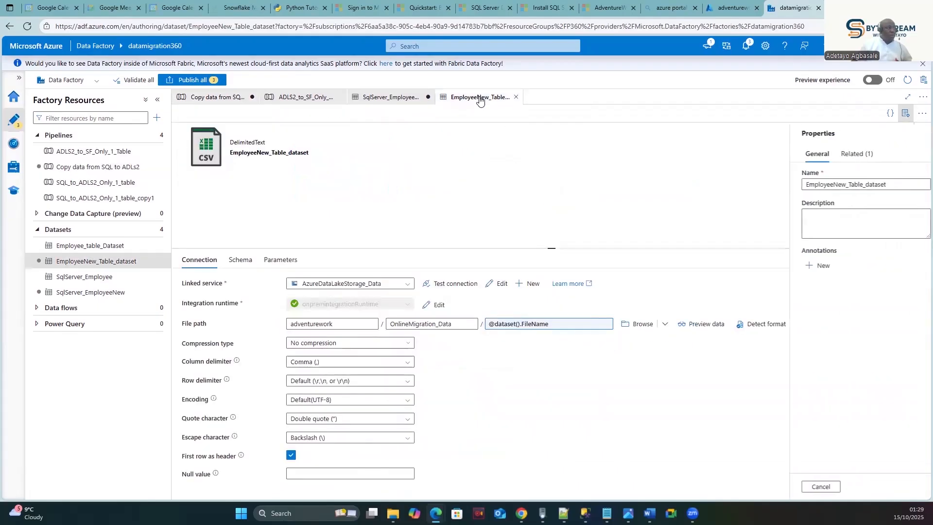
{"action": "left_click", "coordinate": [387, 98]}
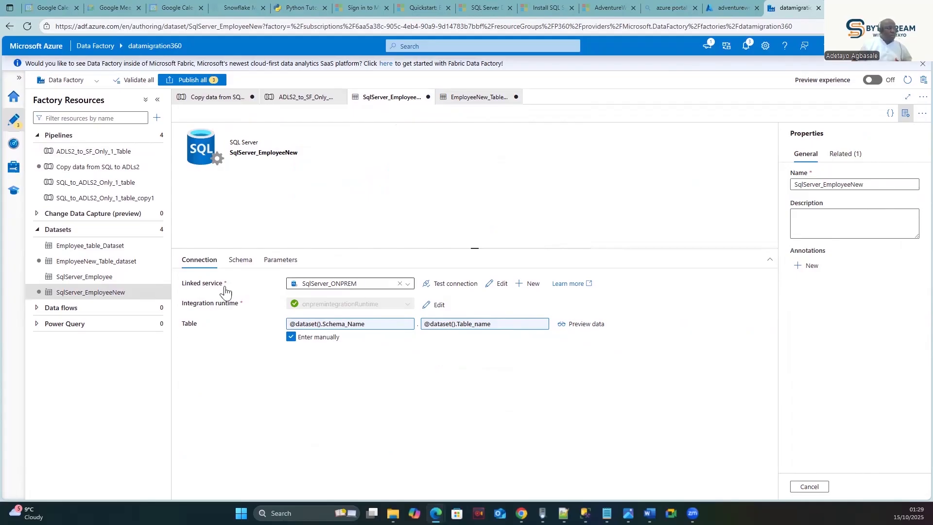
{"action": "left_click", "coordinate": [242, 262]}
{"action": "left_click", "coordinate": [190, 261]}
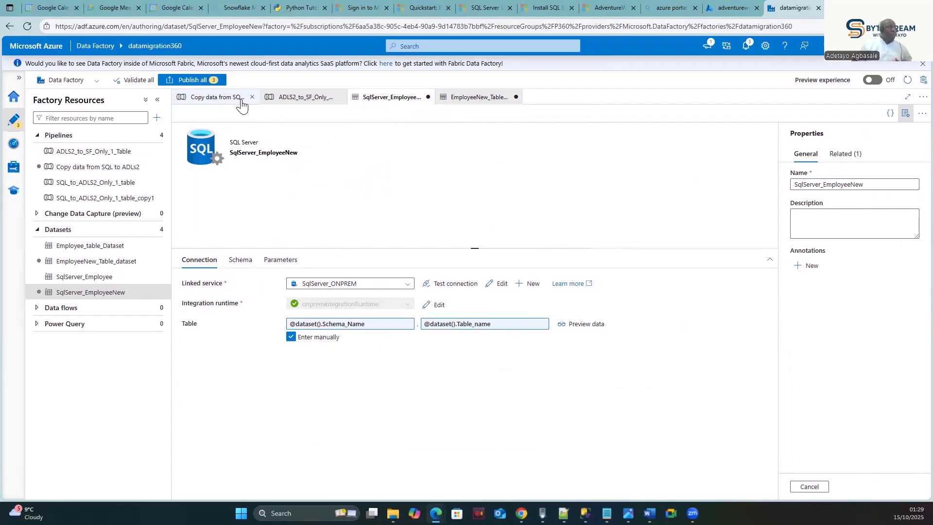
{"action": "left_click", "coordinate": [225, 99]}
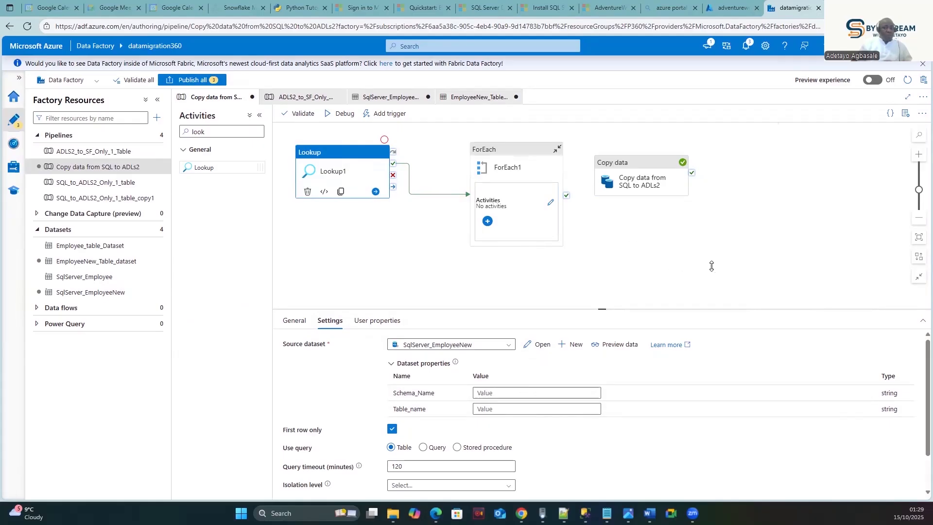
- Delete the Lookup1 and ForEach1 activities from the pipeline canvas
{"action": "left_click", "coordinate": [334, 200]}
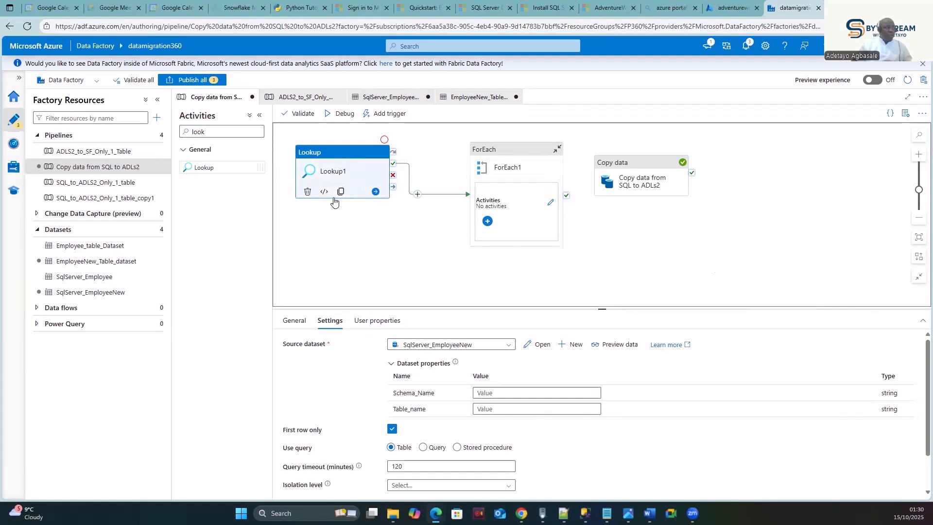
{"action": "left_click", "coordinate": [308, 191]}
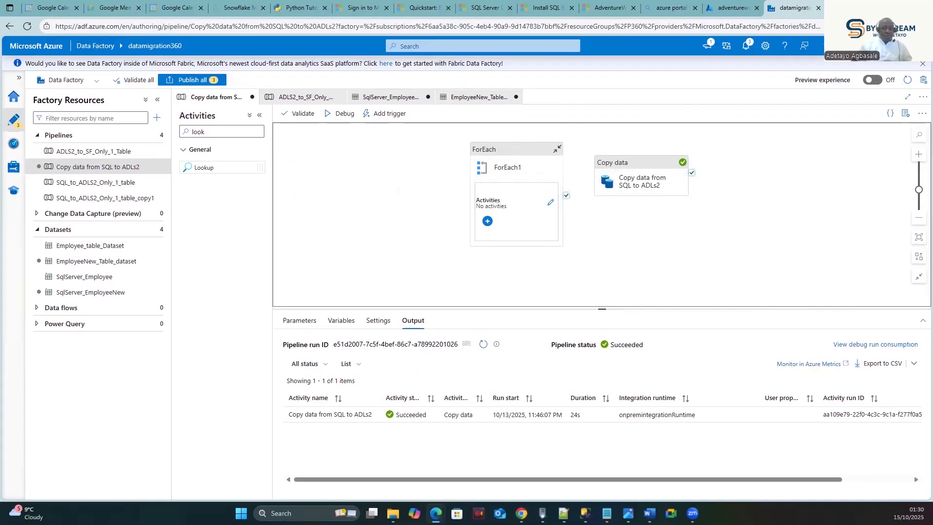
{"action": "left_click", "coordinate": [513, 159]}
{"action": "left_click", "coordinate": [482, 243]}
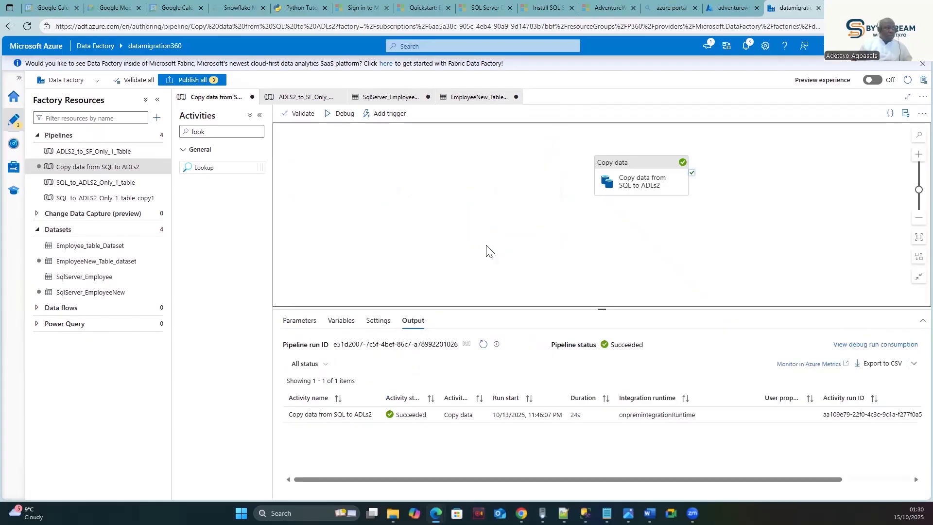
- Enter dbo as the Schema_Name value in the Copy data activity's source dataset properties
{"action": "left_click", "coordinate": [615, 164]}
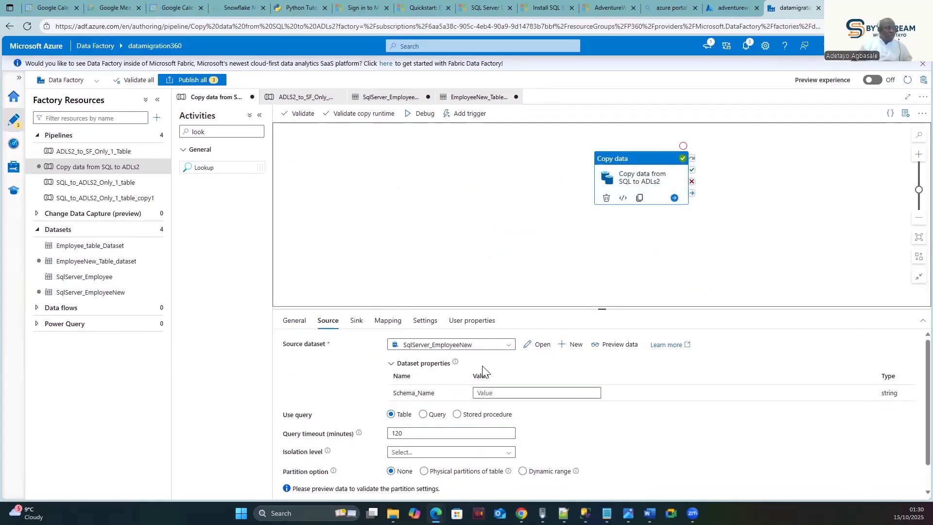
{"action": "left_click", "coordinate": [510, 395]}
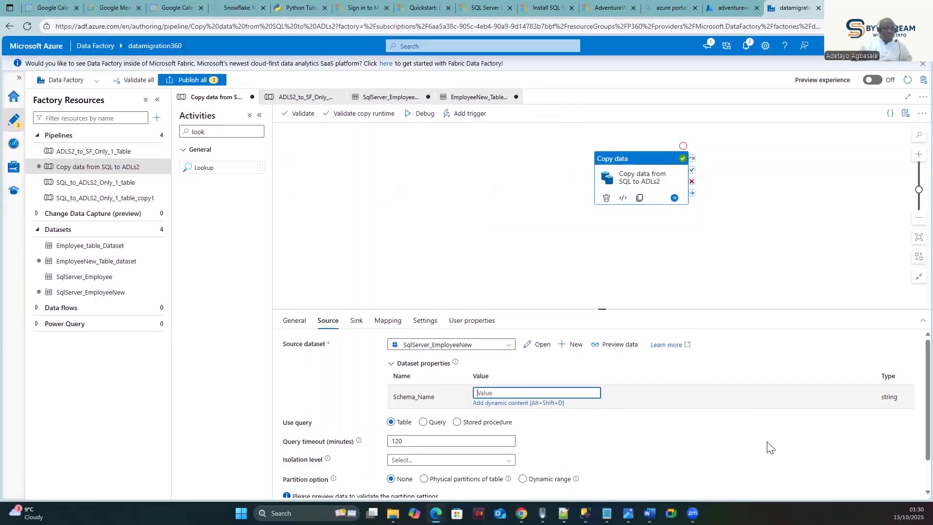
{"action": "left_click", "coordinate": [518, 403]}
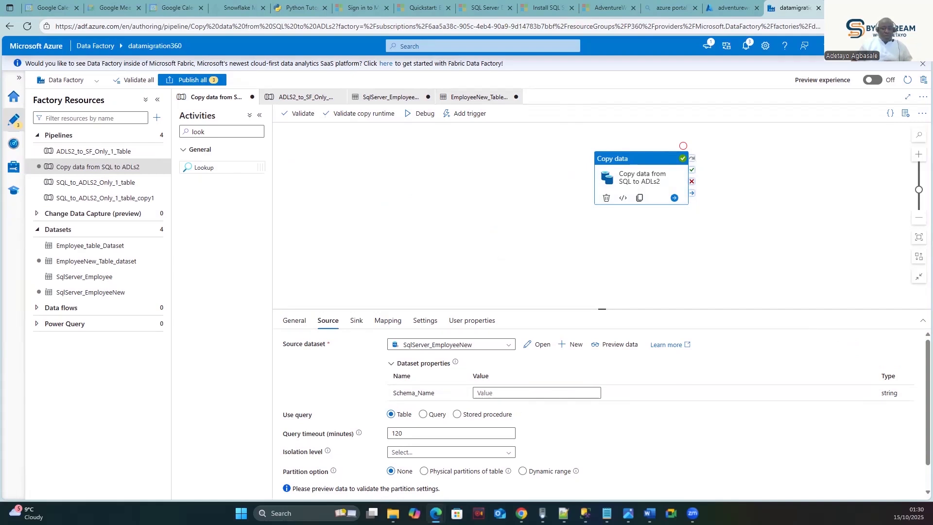
{"action": "left_click", "coordinate": [514, 396]}
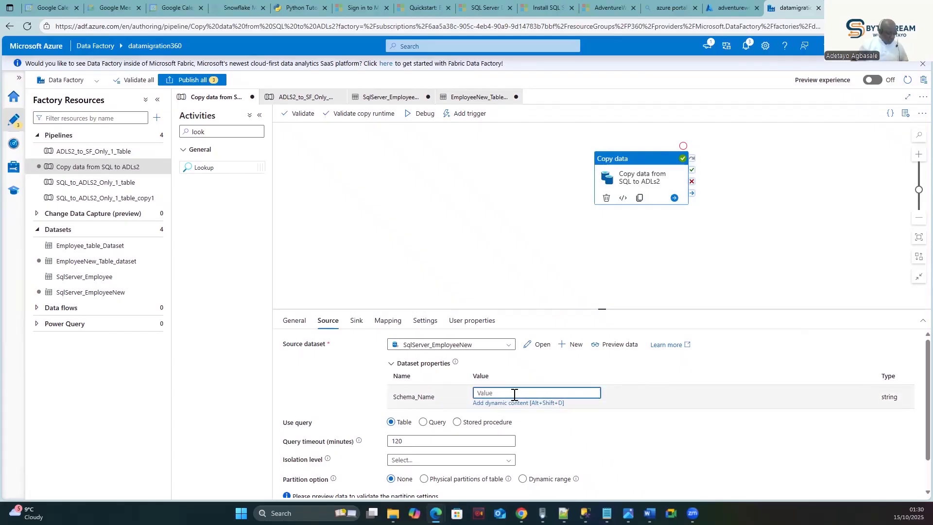
{"action": "type", "text": "dbo"}
{"action": "left_click", "coordinate": [521, 274]}
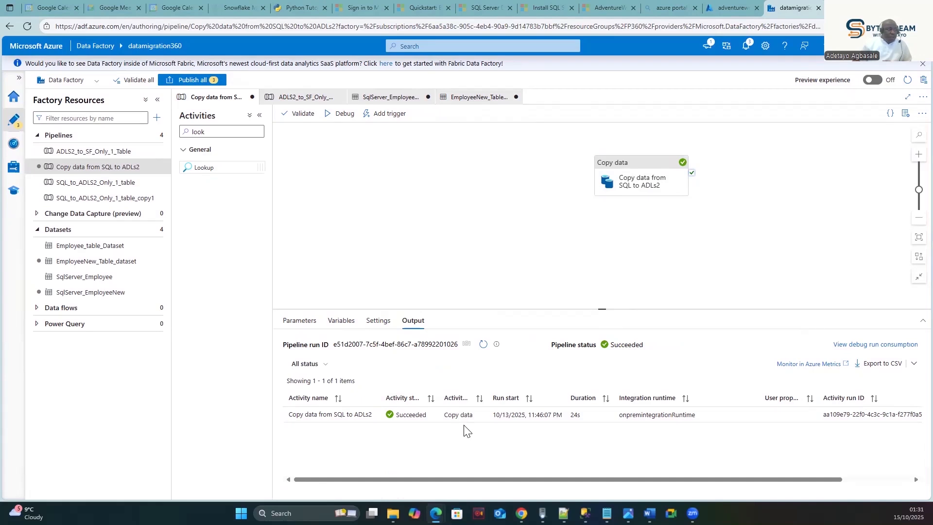
{"action": "left_click", "coordinate": [631, 166]}
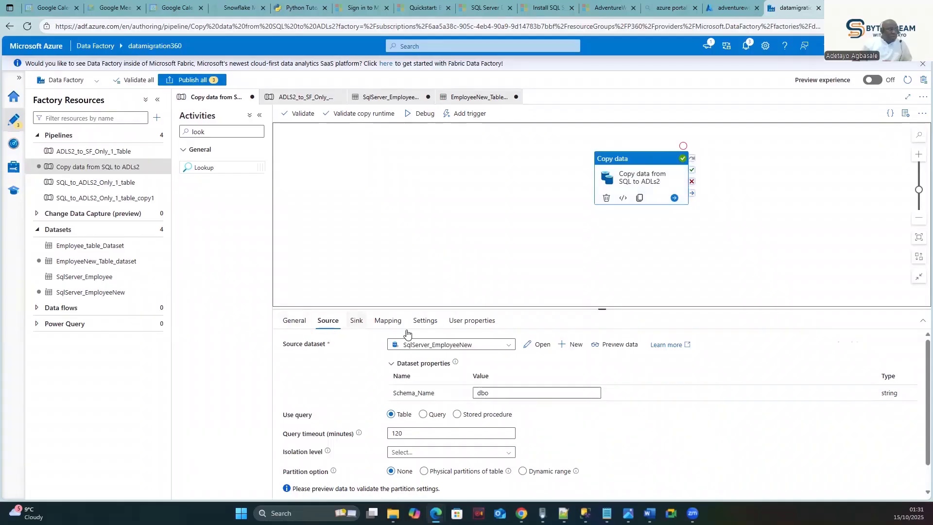
- Enter dimemployee.csv as the sink's FileName dataset property value
{"action": "left_click", "coordinate": [357, 321]}
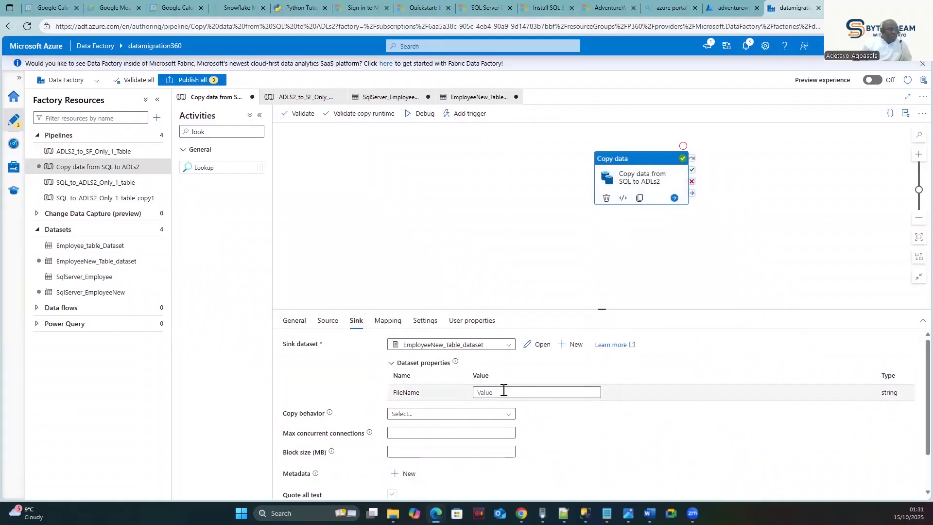
{"action": "left_click", "coordinate": [503, 391]}
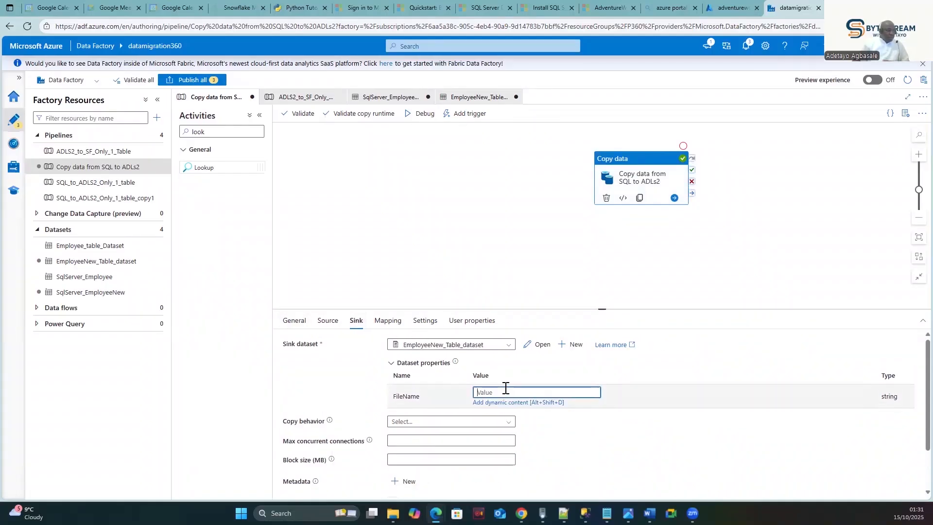
{"action": "type", "text": "dimemployee"}
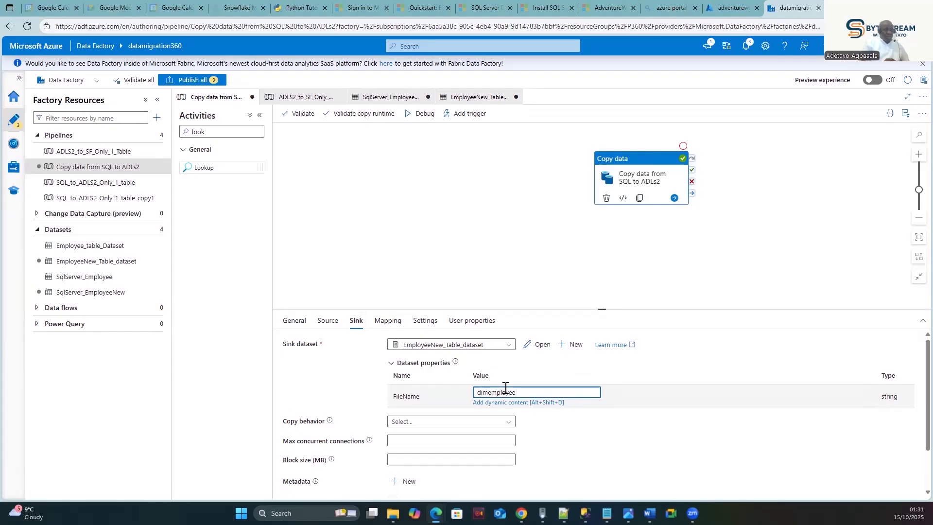
{"action": "type", "text": ".csv"}
- Try Publish all and jump to the Copy data activity's validation error
{"action": "left_click", "coordinate": [484, 293]}
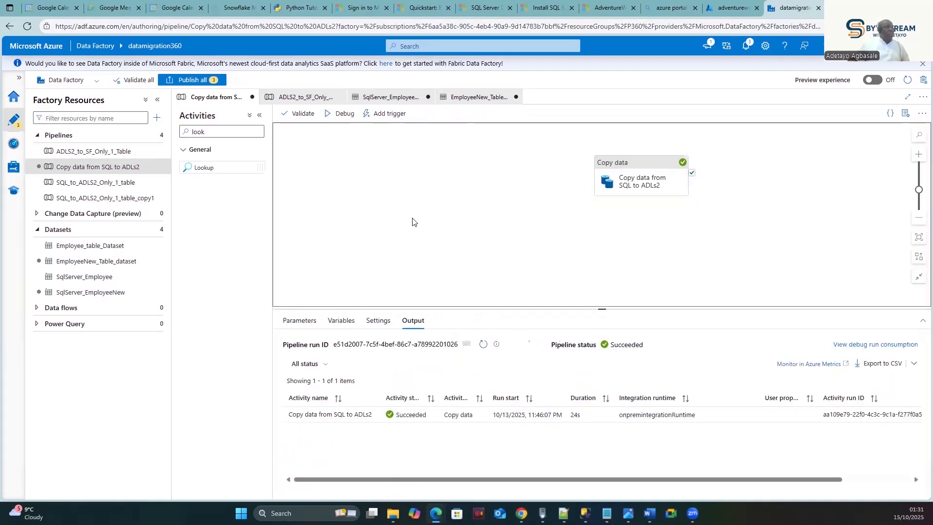
{"action": "left_click", "coordinate": [179, 80]}
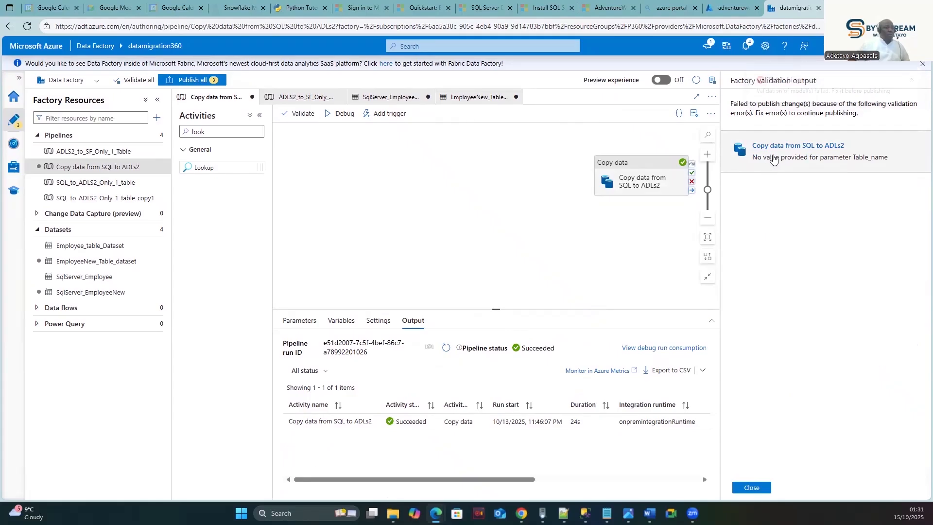
{"action": "left_click", "coordinate": [798, 161]}
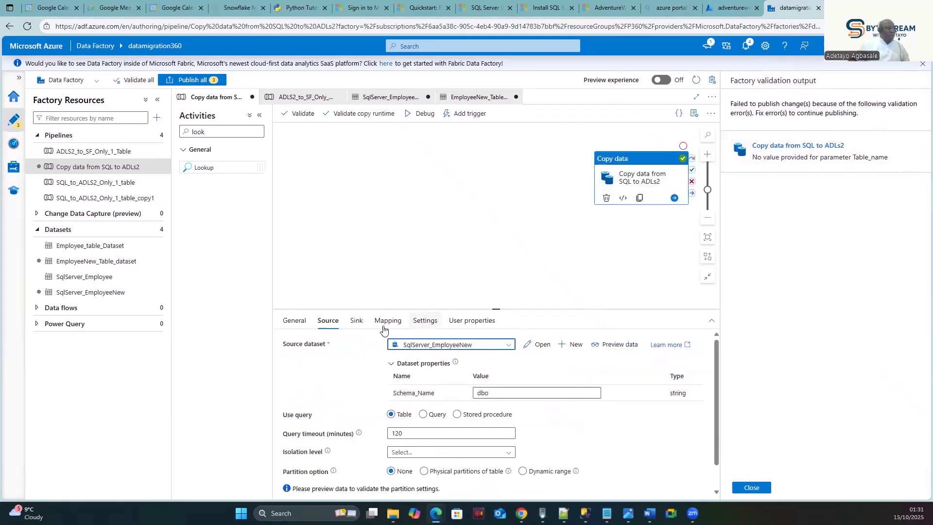
- Reselect SqlServer_EmployeeNew as the source dataset so Table_name holds DimEmployee
{"action": "left_click", "coordinate": [545, 392]}
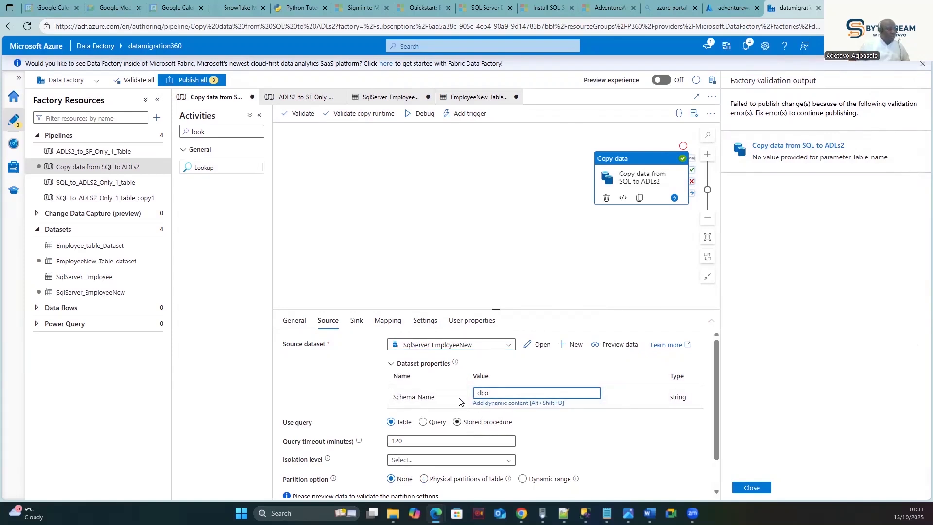
{"action": "left_click", "coordinate": [501, 360]}
{"action": "left_click", "coordinate": [499, 346]}
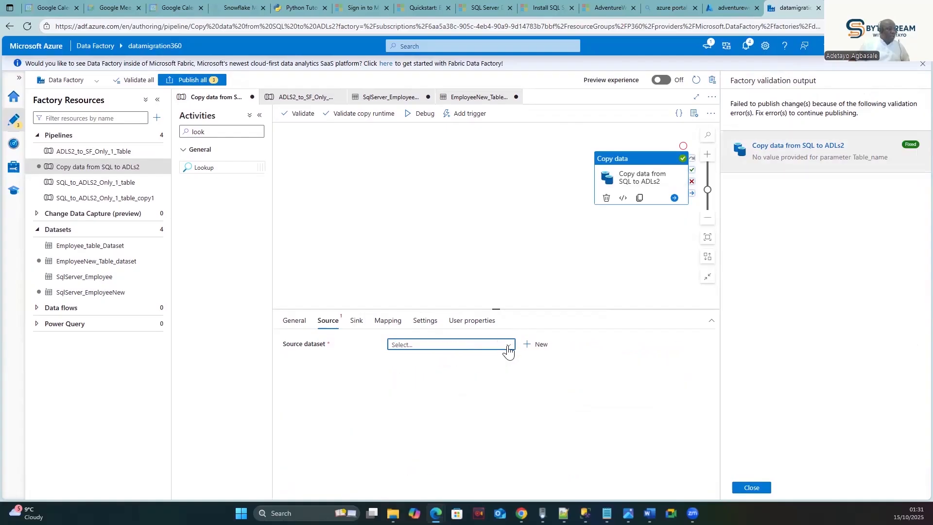
{"action": "left_click", "coordinate": [508, 350]}
{"action": "left_click", "coordinate": [437, 422]}
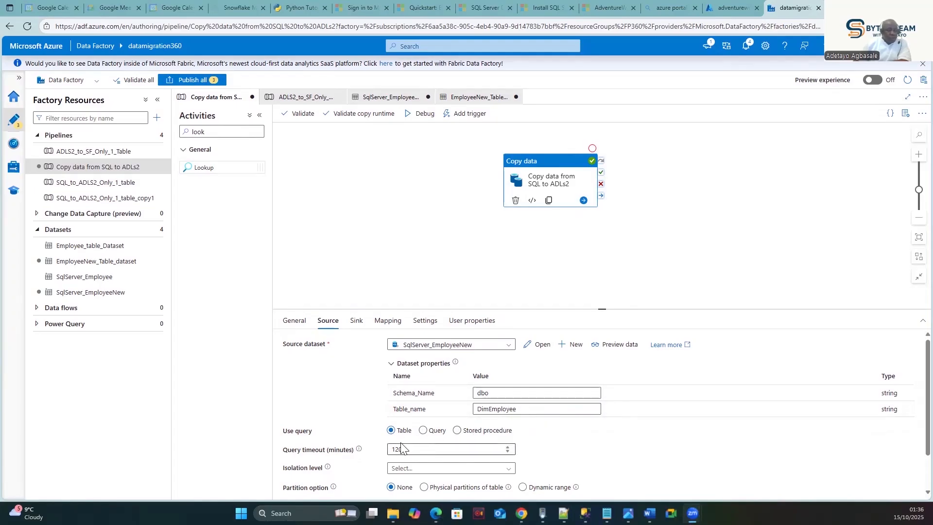
{"action": "scroll", "coordinate": [485, 459], "scroll_direction": "down", "scroll_amount": 2}
{"action": "scroll", "coordinate": [514, 451], "scroll_direction": "up", "scroll_amount": 2}
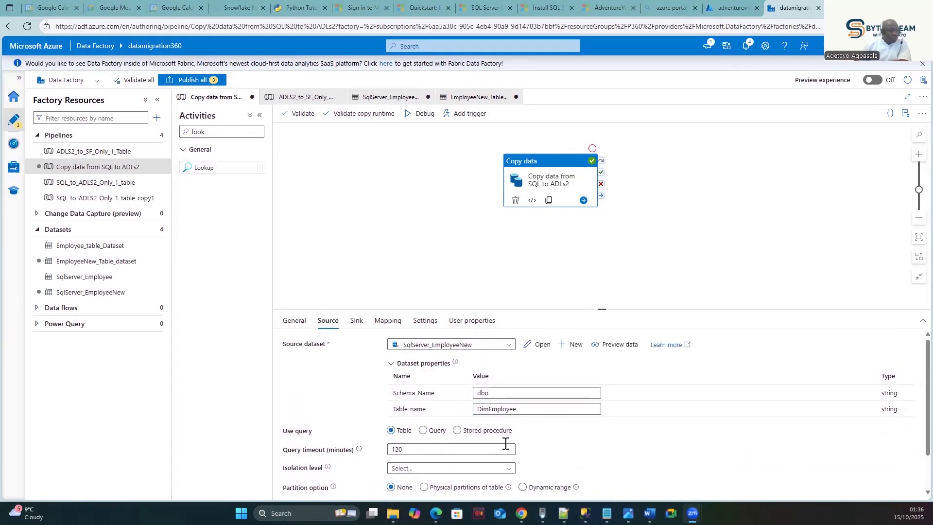
- Review the source: dbo DimEmployee from SqlServer_EmployeeNew with a 120-minute query timeout
{"action": "left_click", "coordinate": [356, 324]}
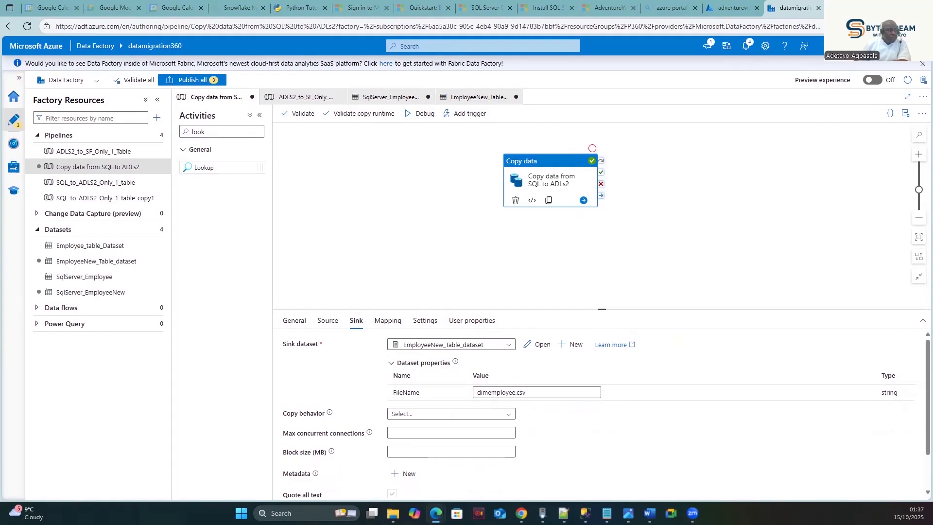
{"action": "left_click", "coordinate": [328, 321]}
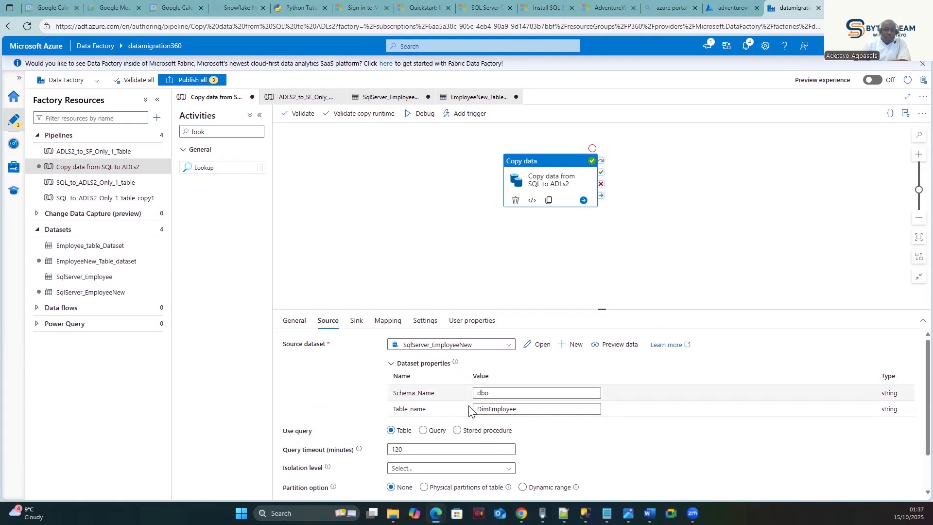
{"action": "mouse_move", "coordinate": [455, 362]}
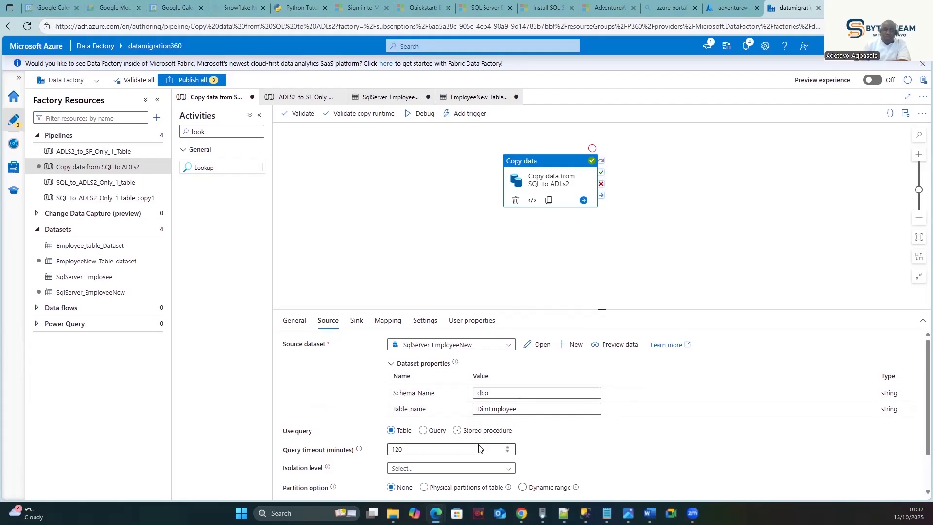
- Look over the EmployeeNew_Table and SqlServer_EmployeeNew datasets and the open pipeline tabs
{"action": "left_click", "coordinate": [463, 100]}
{"action": "left_click", "coordinate": [368, 103]}
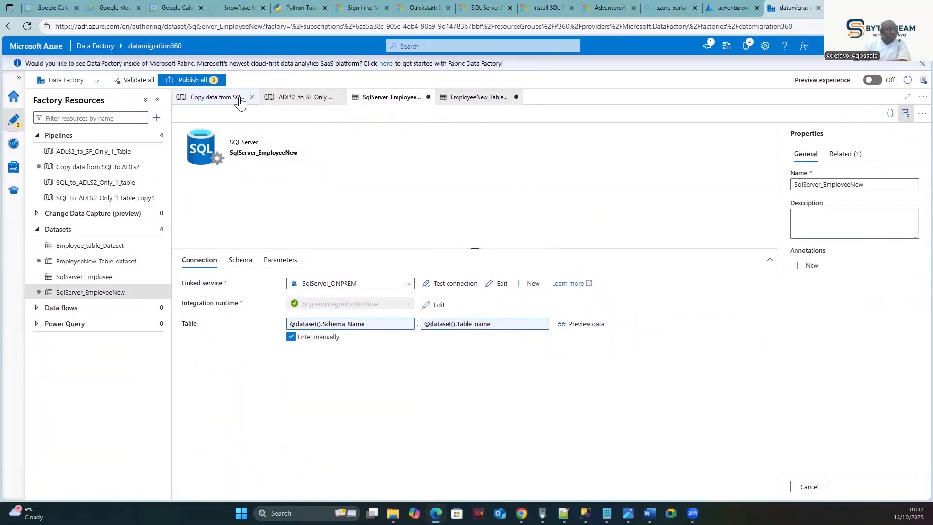
{"action": "left_click", "coordinate": [300, 96]}
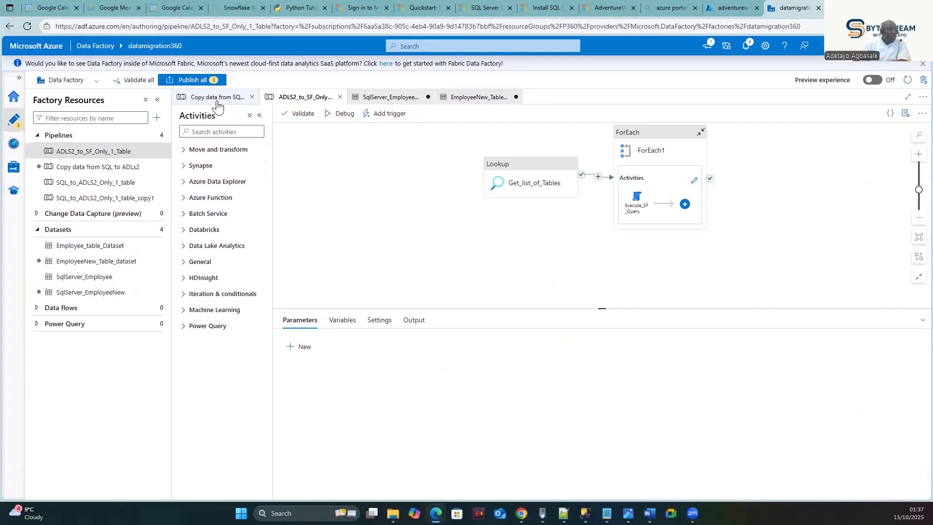
{"action": "left_click", "coordinate": [219, 99]}
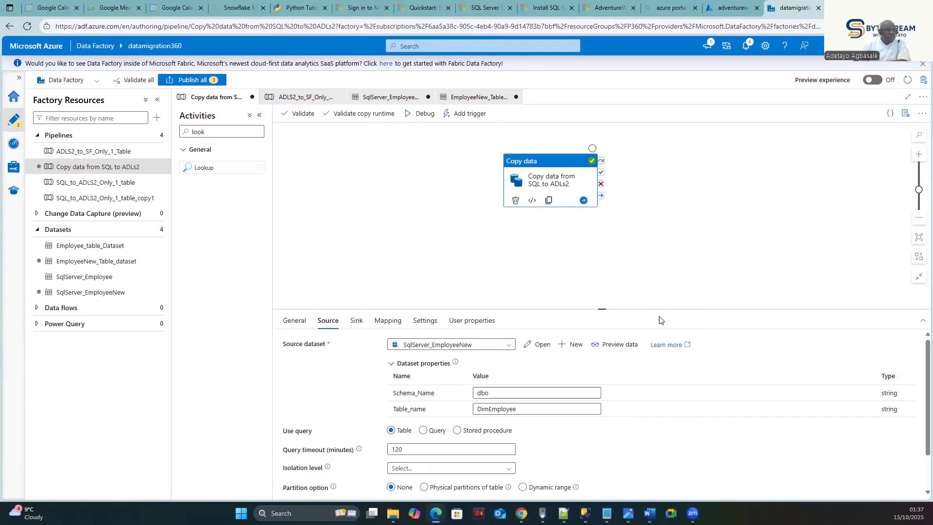
- Publish all three pending changes for the copy pipeline and its datasets
{"action": "left_click", "coordinate": [681, 281]}
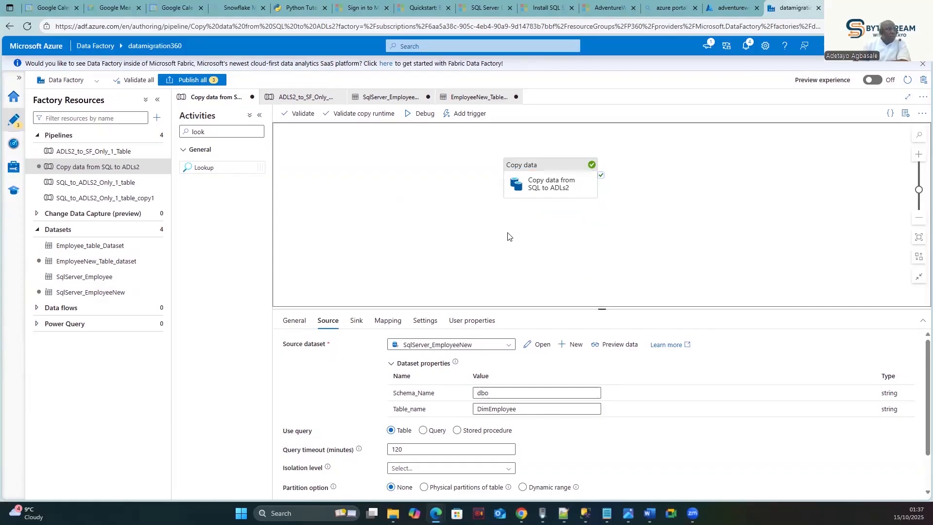
{"action": "left_click", "coordinate": [534, 172]}
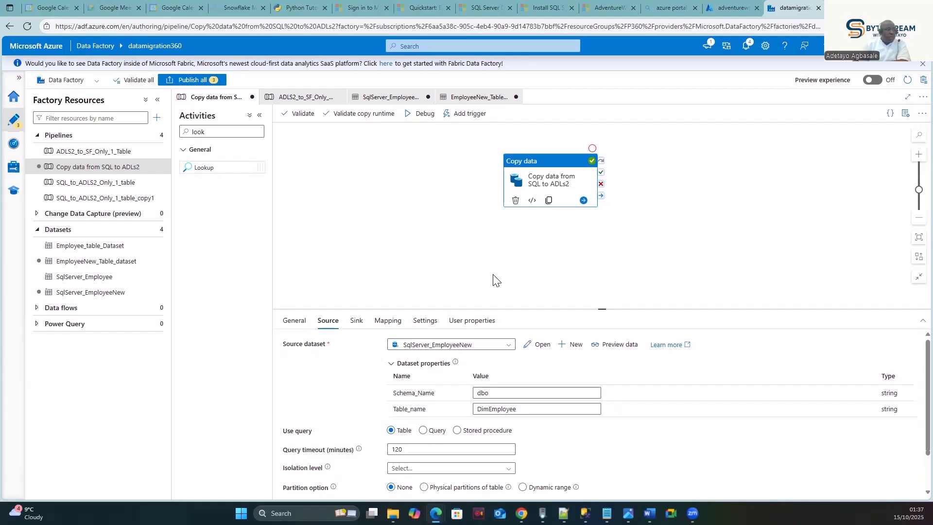
{"action": "left_click", "coordinate": [186, 80]}
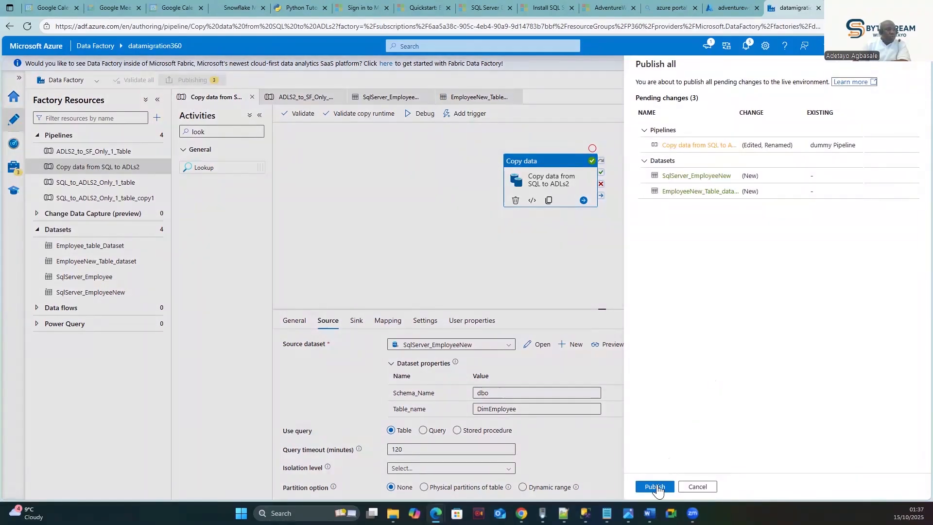
{"action": "left_click", "coordinate": [654, 486]}
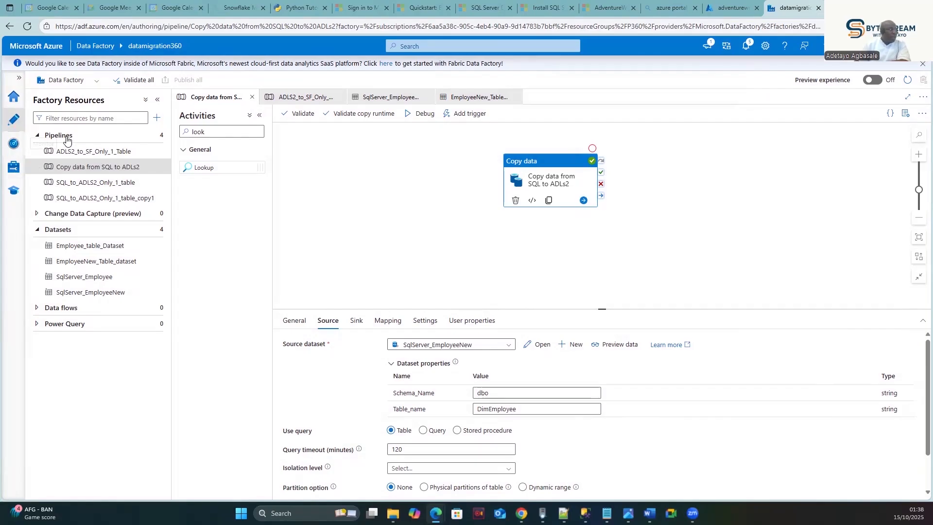
- Add a Lookup activity and a ForEach activity to the pipeline canvas
{"action": "left_click_drag", "start_coordinate": [212, 169], "coordinate": [315, 164]}
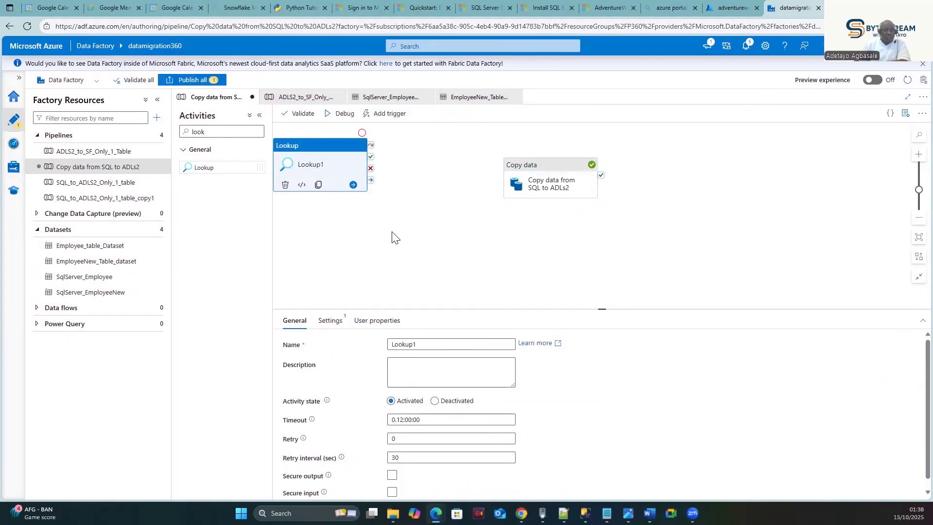
{"action": "left_click", "coordinate": [221, 132]}
{"action": "key", "text": "BackSpace"}
{"action": "key", "text": "BackSpace"}
{"action": "key", "text": "BackSpace"}
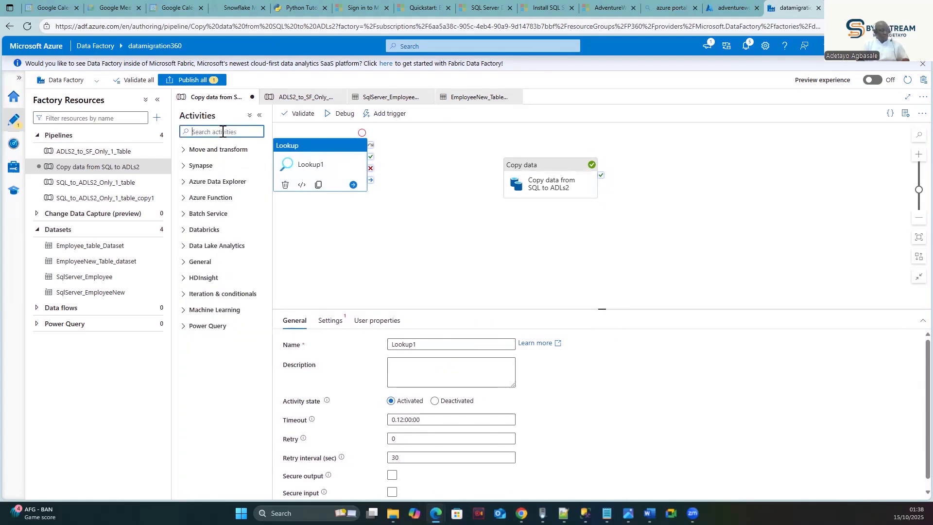
{"action": "type", "text": "for"}
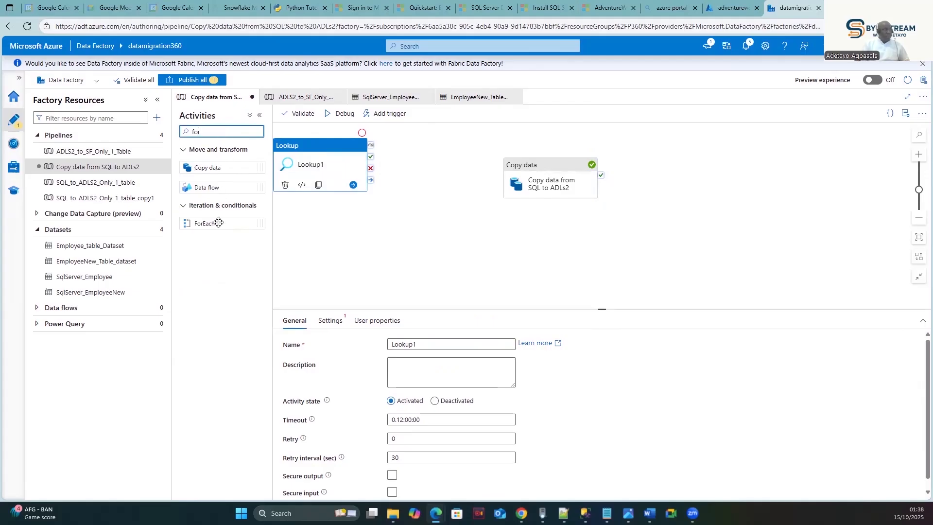
{"action": "left_click_drag", "start_coordinate": [217, 223], "coordinate": [437, 171]}
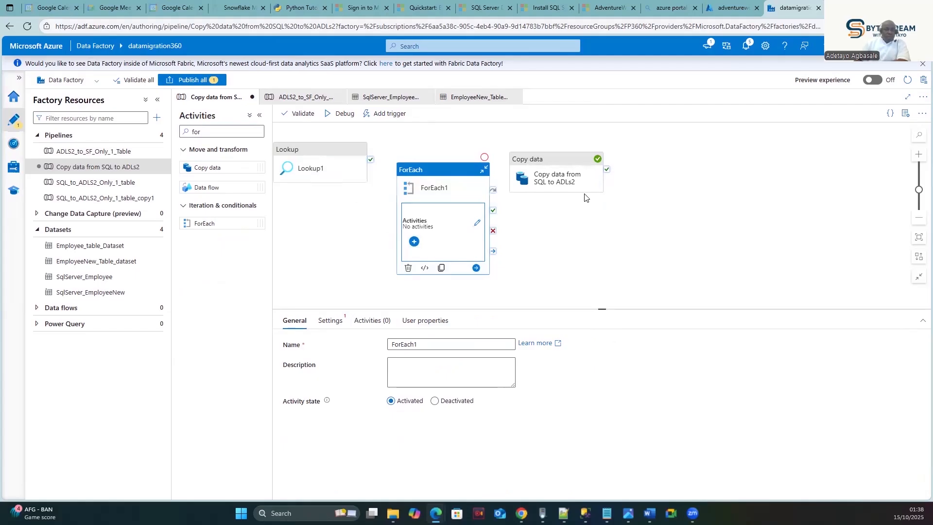
- Line up Lookup1, ForEach1 and Copy data in a row from left to right
{"action": "left_click_drag", "start_coordinate": [558, 158], "coordinate": [571, 161]}
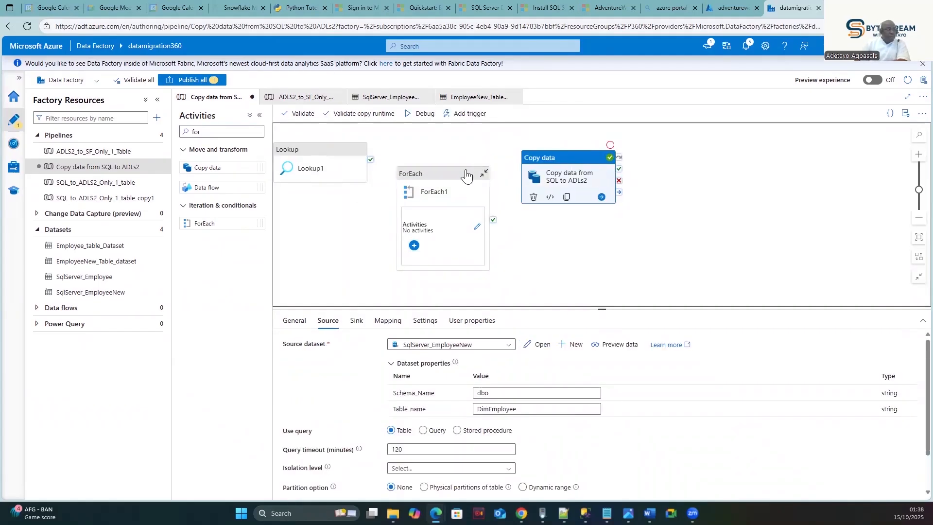
{"action": "left_click_drag", "start_coordinate": [450, 172], "coordinate": [462, 151]}
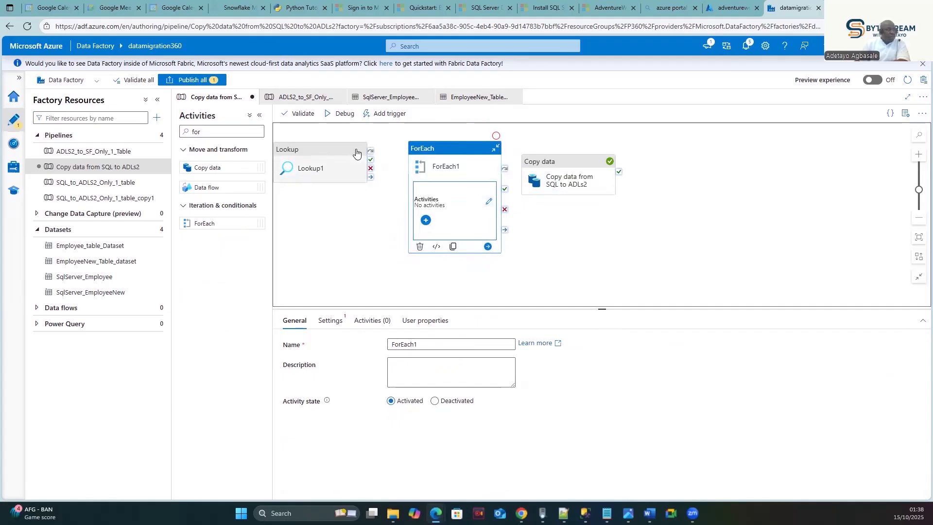
{"action": "left_click_drag", "start_coordinate": [319, 152], "coordinate": [340, 151]}
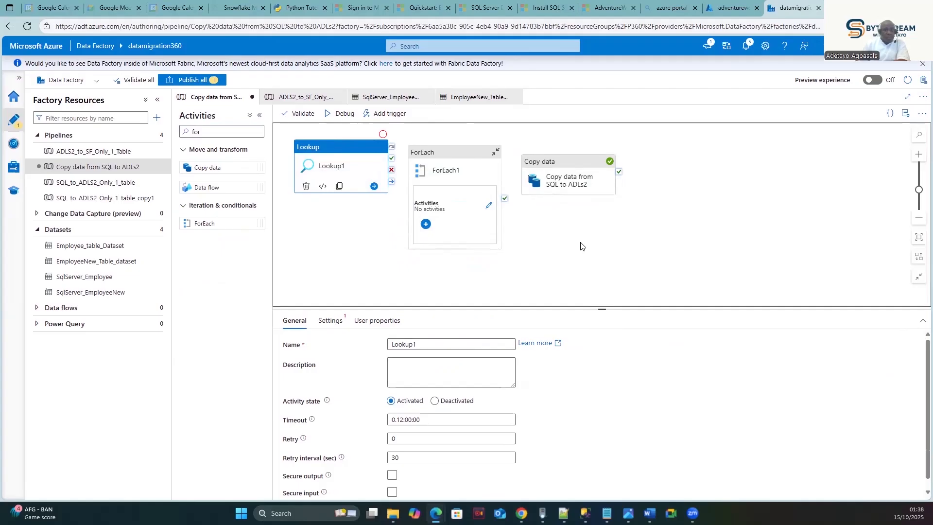
{"action": "left_click_drag", "start_coordinate": [440, 154], "coordinate": [449, 147]}
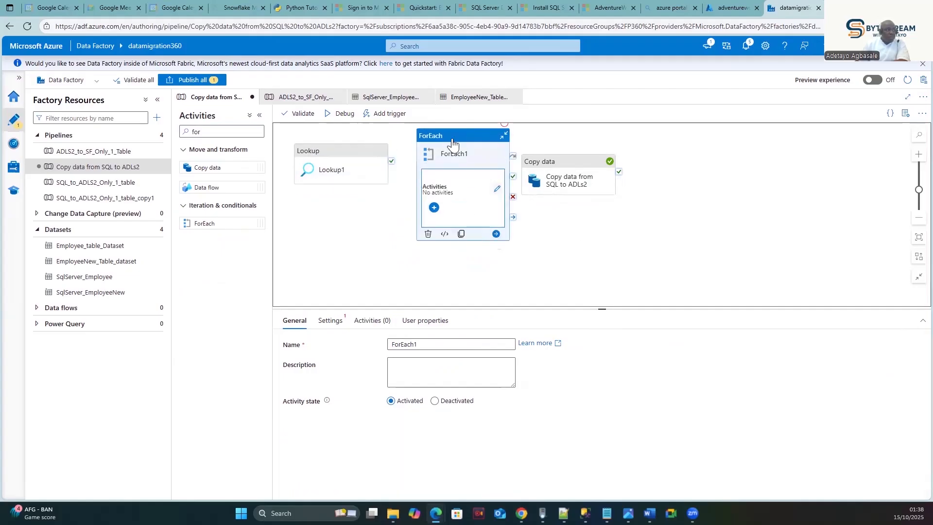
{"action": "left_click_drag", "start_coordinate": [561, 160], "coordinate": [709, 160]}
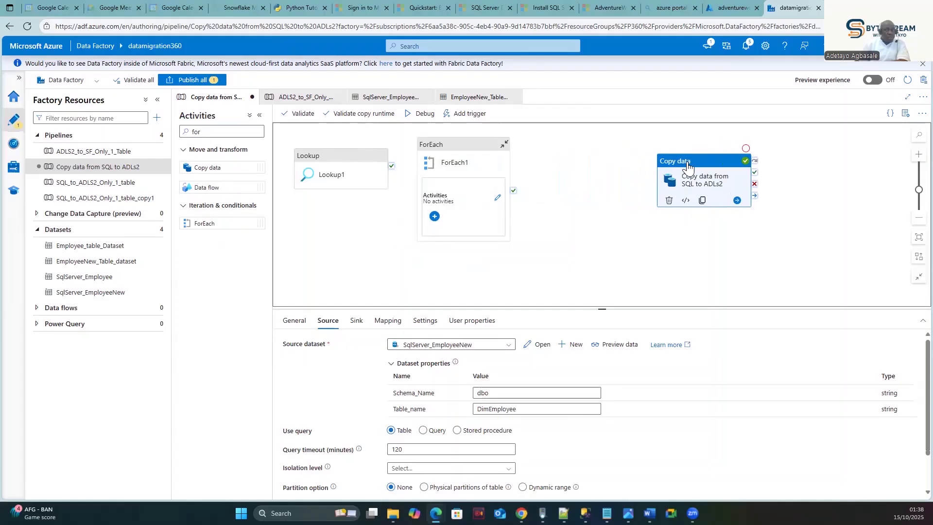
{"action": "left_click_drag", "start_coordinate": [452, 146], "coordinate": [527, 146]}
{"action": "left_click_drag", "start_coordinate": [323, 156], "coordinate": [347, 151]}
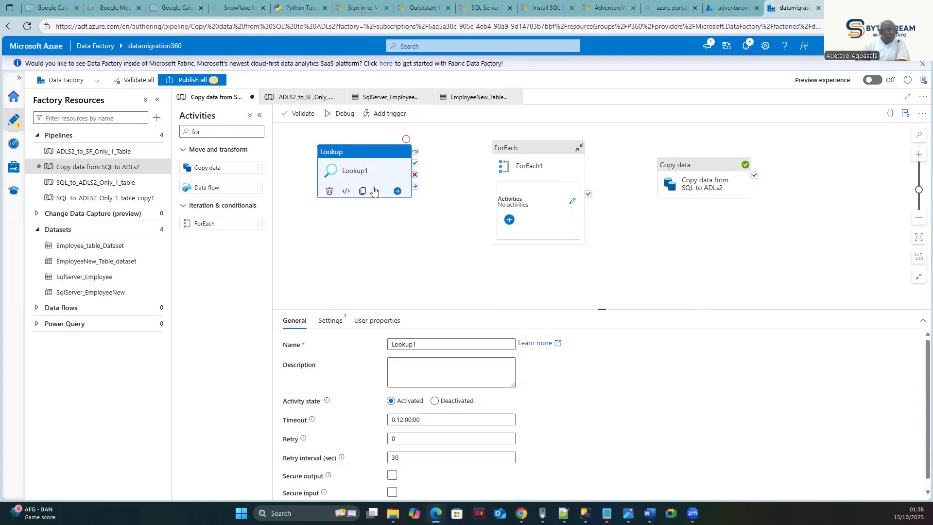
- Set Lookup1's source dataset to SqlServer_EmployeeNew and switch it to Query mode
{"action": "left_click", "coordinate": [339, 326]}
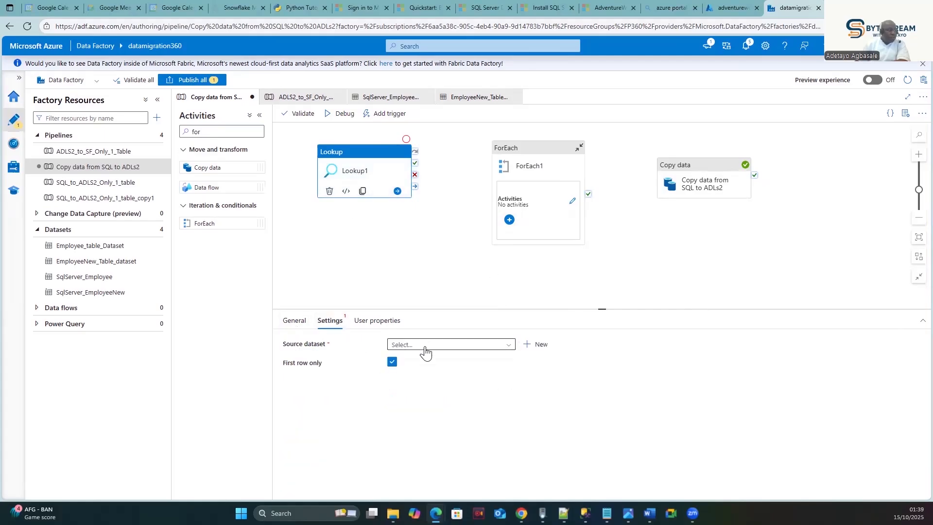
{"action": "left_click", "coordinate": [424, 346]}
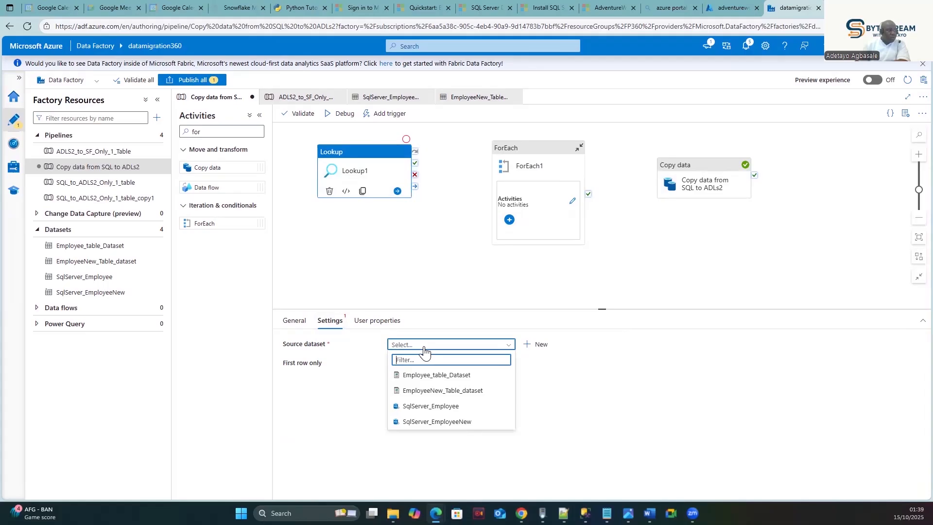
{"action": "left_click", "coordinate": [454, 426]}
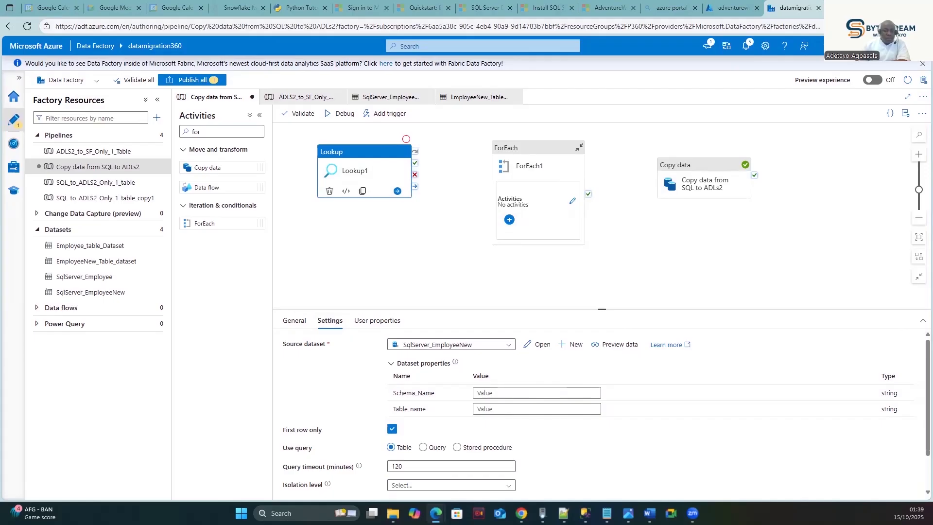
{"action": "left_click", "coordinate": [423, 447]}
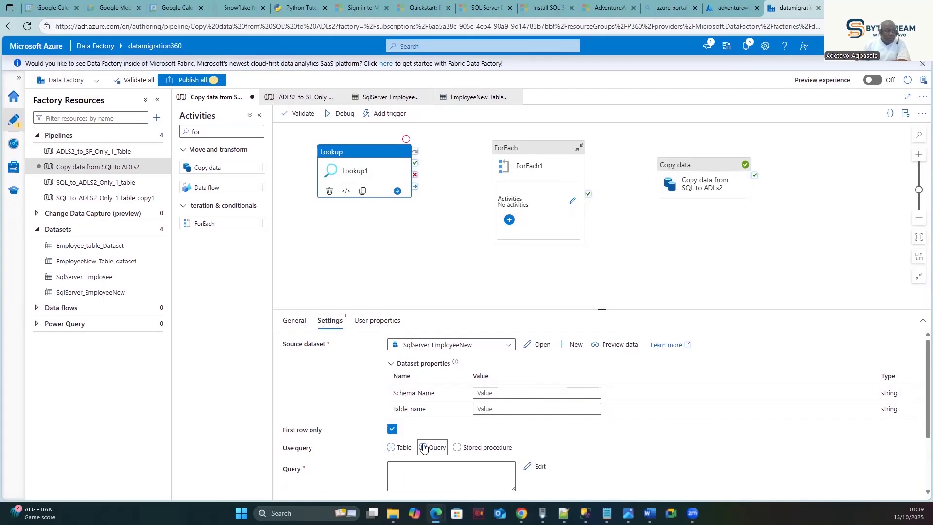
- Re-run and copy the AdventureWorksDW2022 base-table query in SSMS, then return to Lookup1's Query box
{"action": "key", "text": "alt+Tab"}
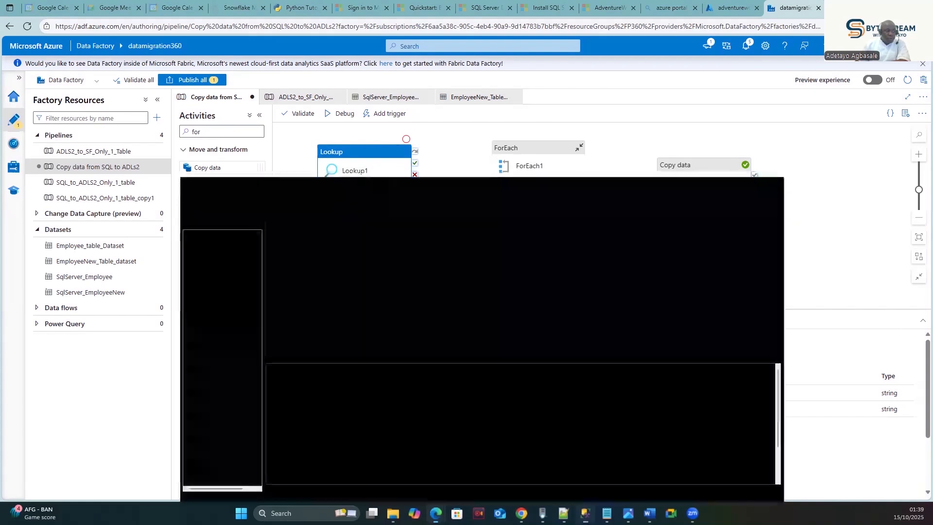
{"action": "left_click", "coordinate": [457, 75]}
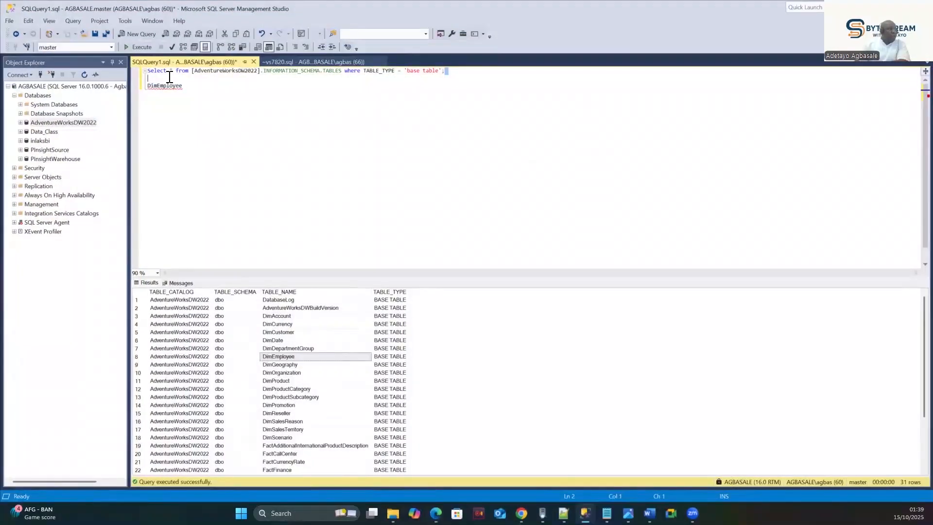
{"action": "left_click", "coordinate": [145, 73], "text": "shift"}
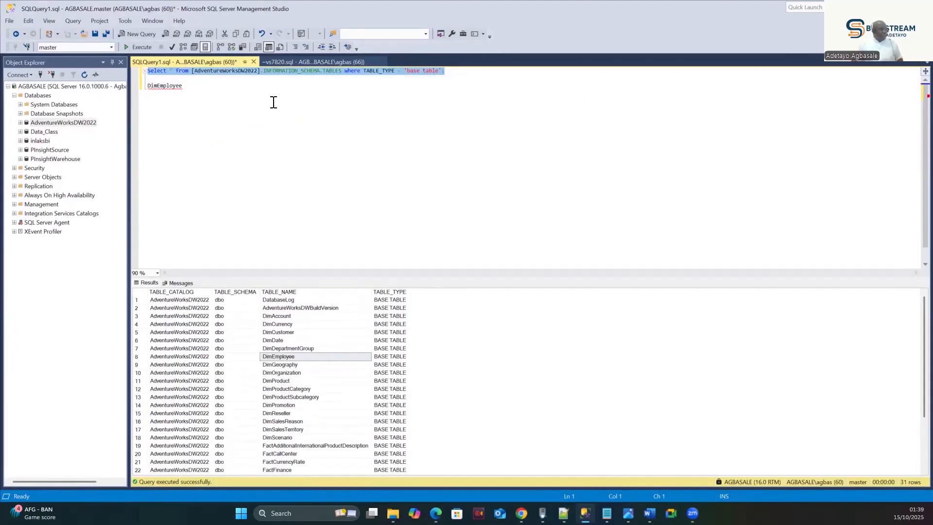
{"action": "key", "text": "F5"}
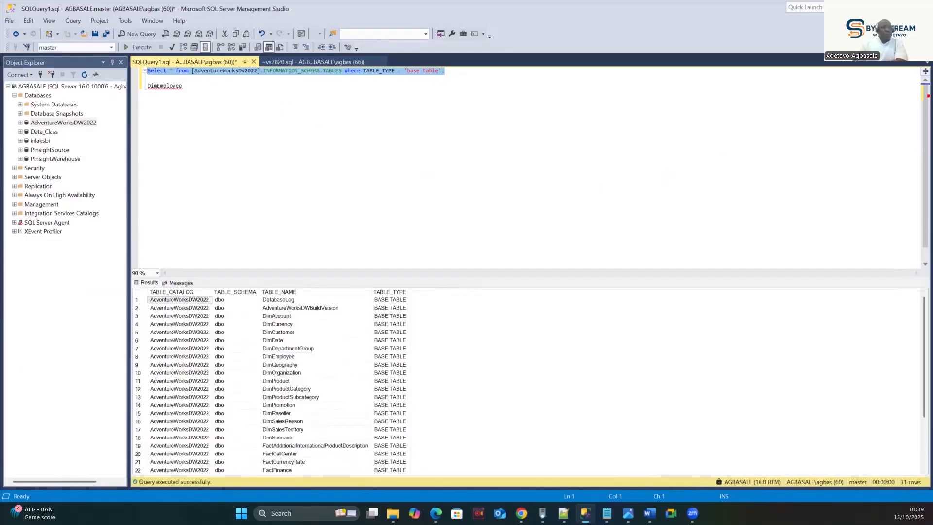
{"action": "left_click", "coordinate": [877, 8]}
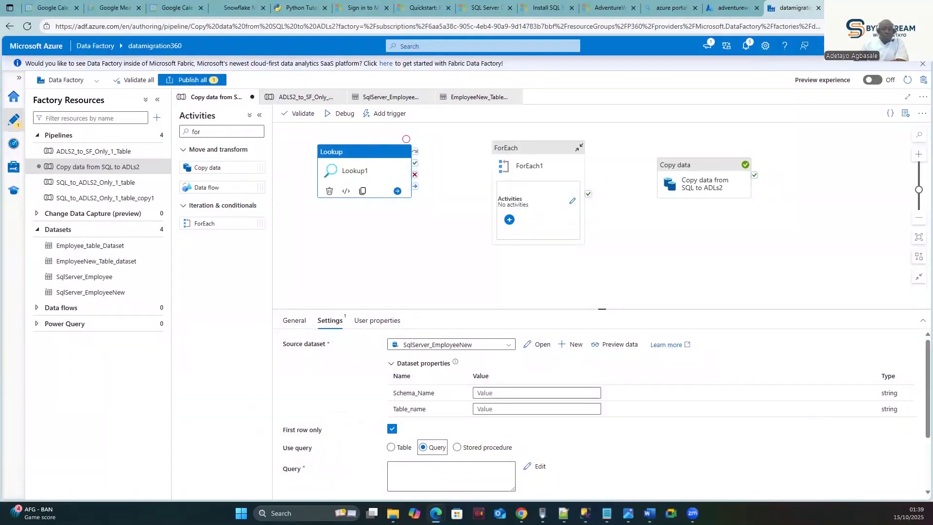
{"action": "left_click", "coordinate": [421, 465]}
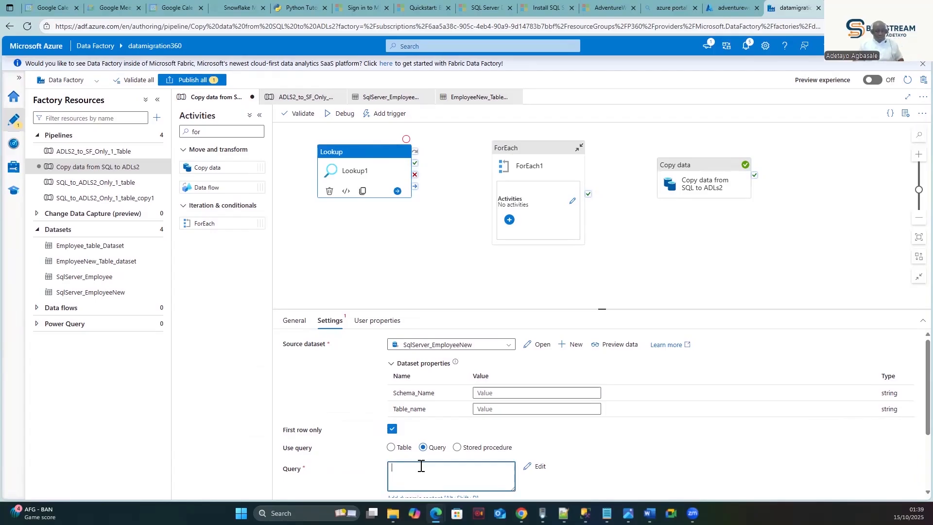
- Paste the INFORMATION_SCHEMA.TABLES base-table query into Lookup1's Query box
{"action": "type", "text": "select * from [AdventureWorksDW2022].INFORMATION_SCHEMA.TABLES where TABLE_TYPE = 'base table';"}
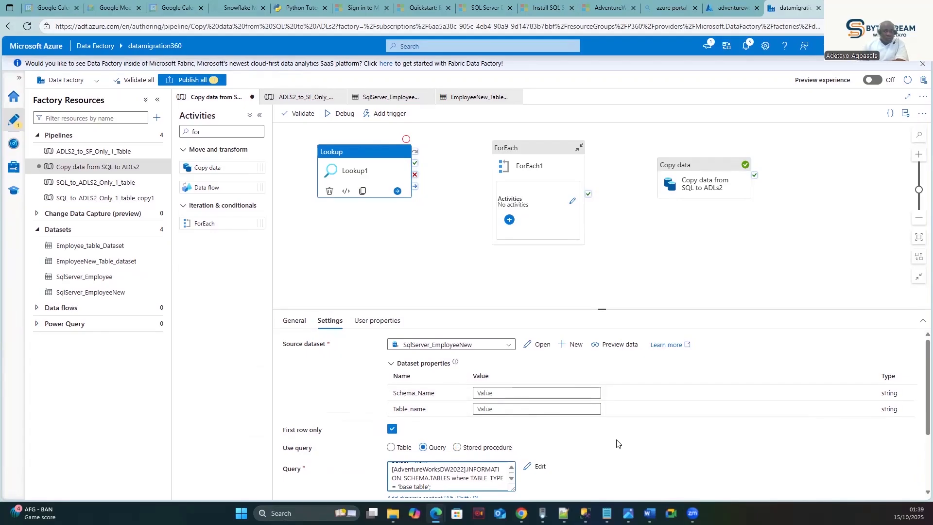
{"action": "scroll", "coordinate": [508, 443], "scroll_direction": "down", "scroll_amount": 1}
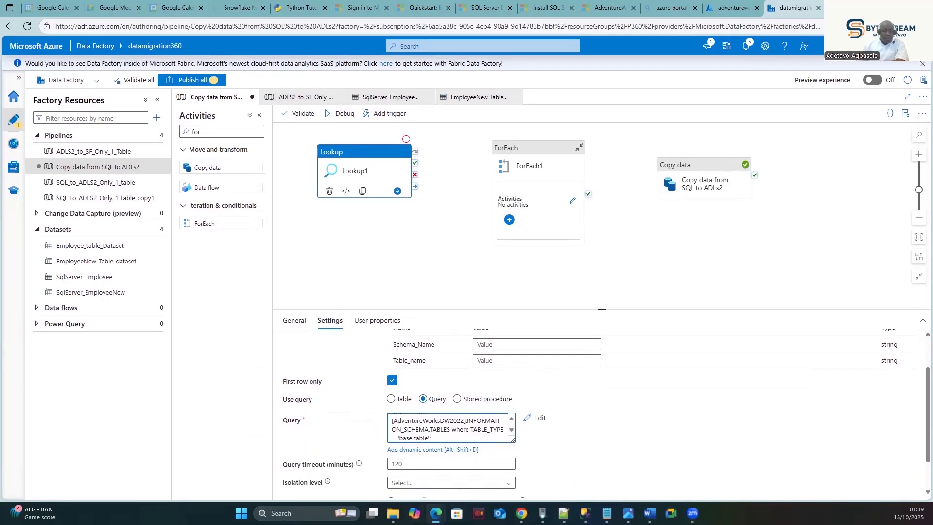
{"action": "left_click", "coordinate": [666, 428]}
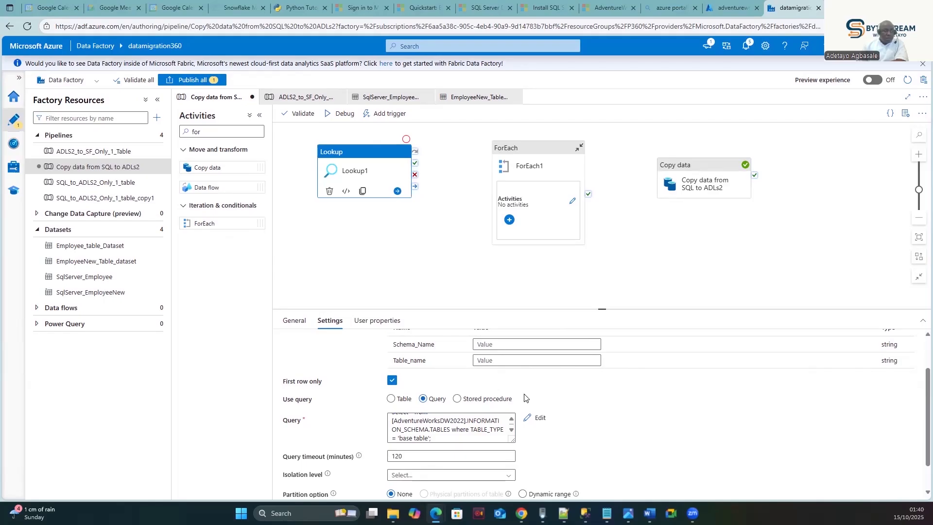
{"action": "scroll", "coordinate": [483, 377], "scroll_direction": "up", "scroll_amount": 1}
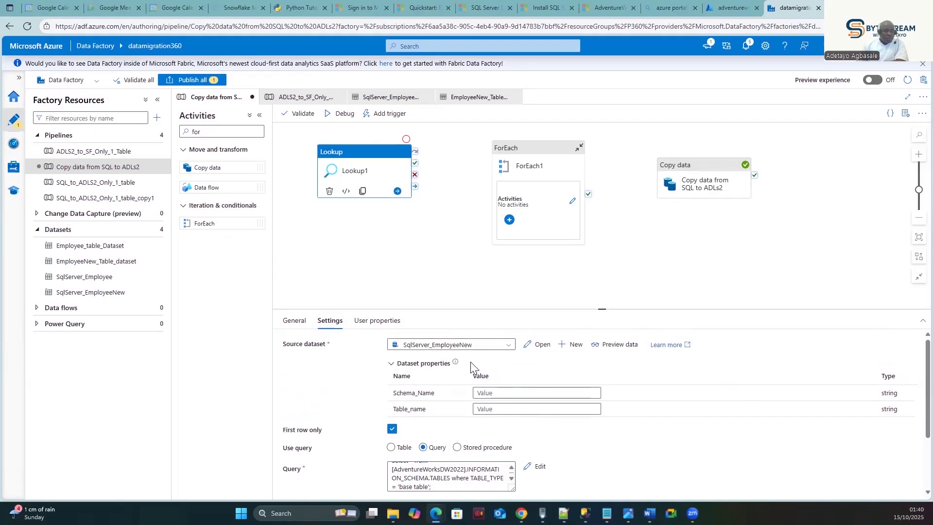
{"action": "left_click", "coordinate": [511, 392]}
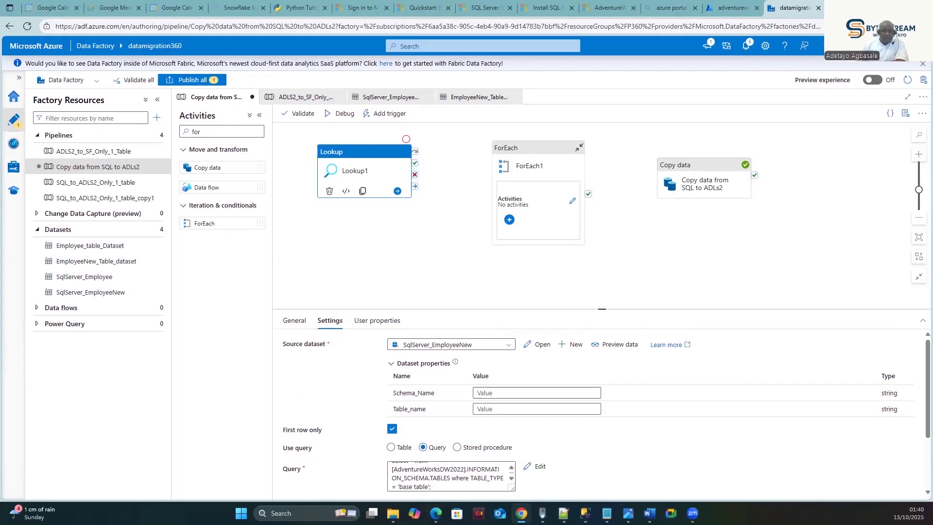
- Fill Lookup1's dataset parameters with Schema_Name dbo and DatabaseLog, copied from SSMS, as Table_name
{"action": "left_click", "coordinate": [486, 392]}
{"action": "type", "text": "dbo"}
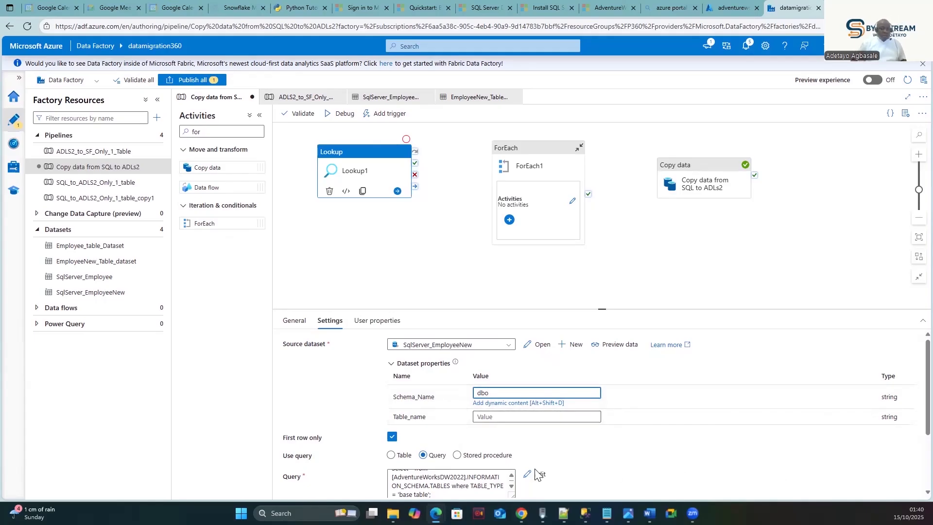
{"action": "left_click", "coordinate": [534, 416]}
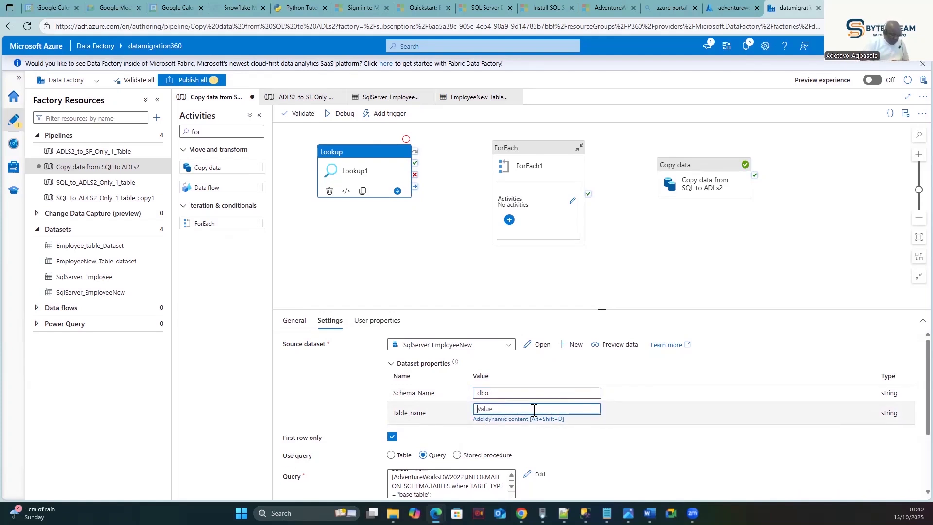
{"action": "left_click", "coordinate": [523, 514]}
{"action": "left_click", "coordinate": [535, 409]}
{"action": "left_click", "coordinate": [585, 513]}
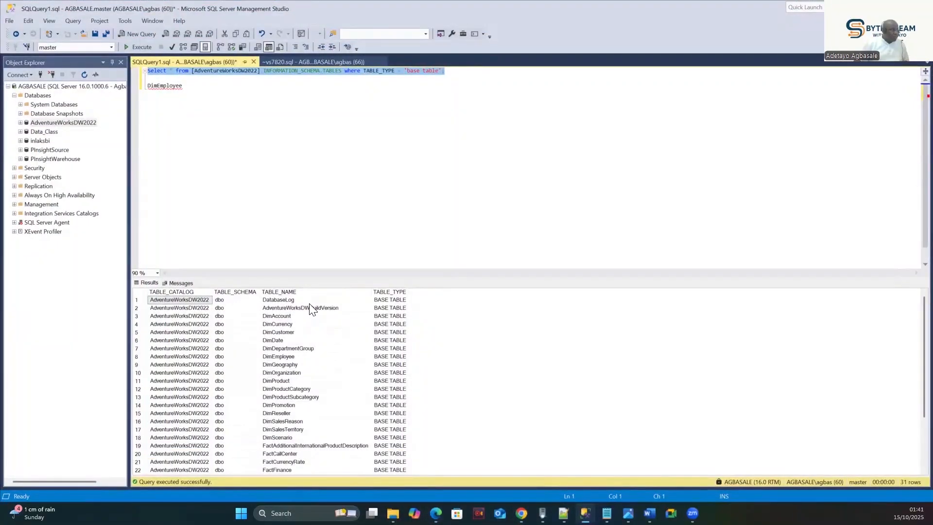
{"action": "left_click", "coordinate": [295, 301]}
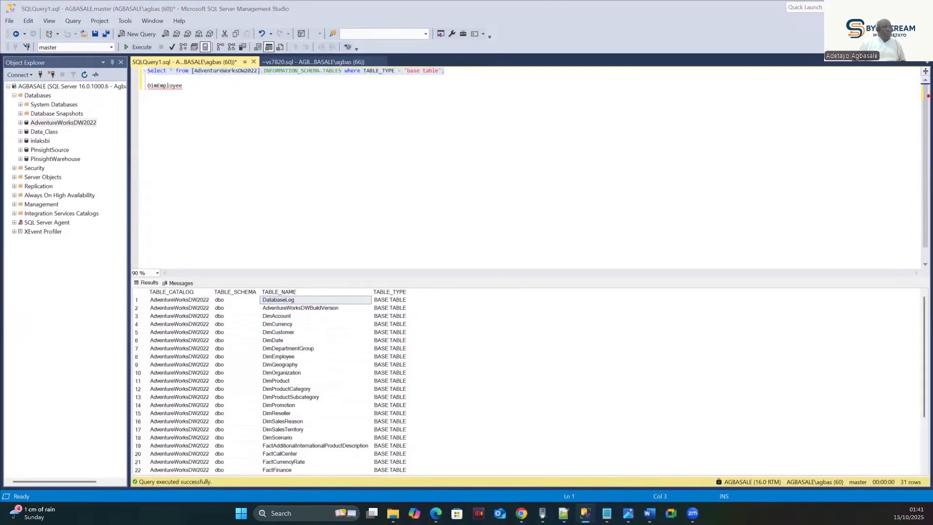
{"action": "key", "text": "alt+Tab"}
{"action": "left_click", "coordinate": [494, 410]}
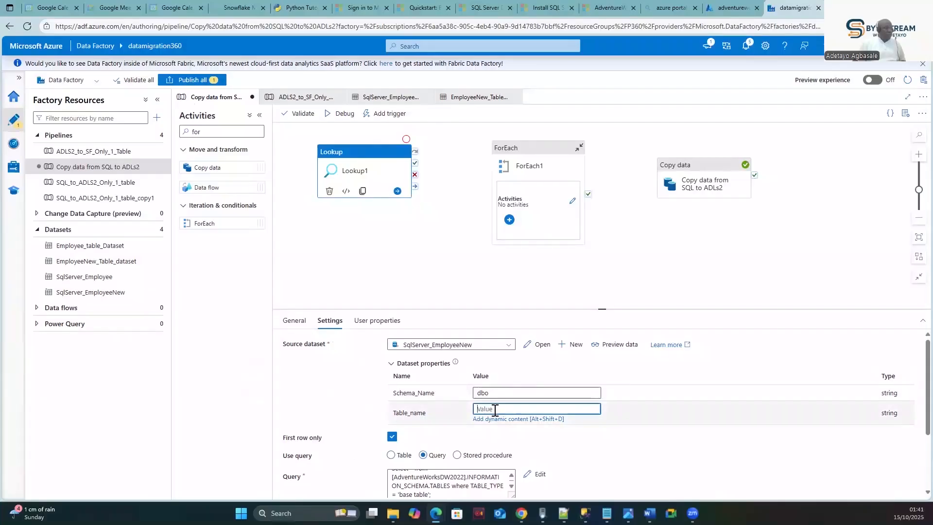
{"action": "type", "text": "DatabaseLog"}
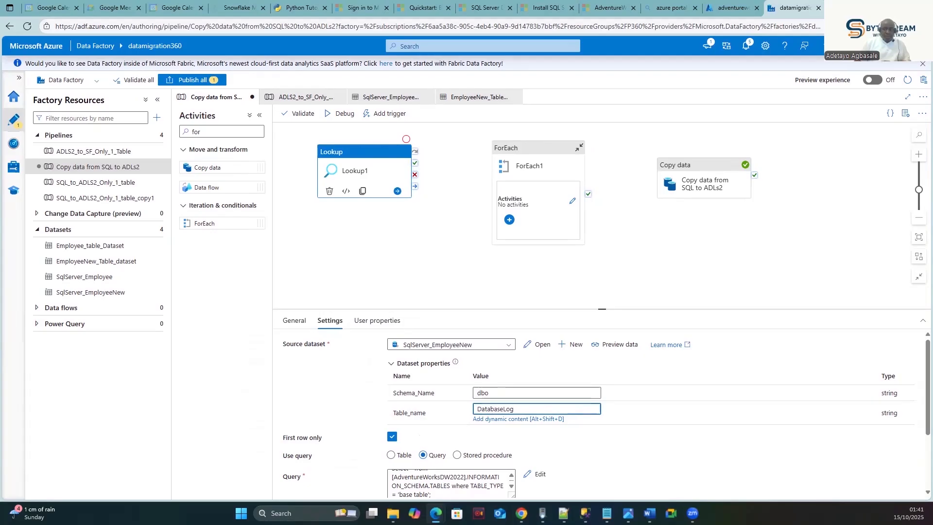
{"action": "left_click", "coordinate": [636, 440]}
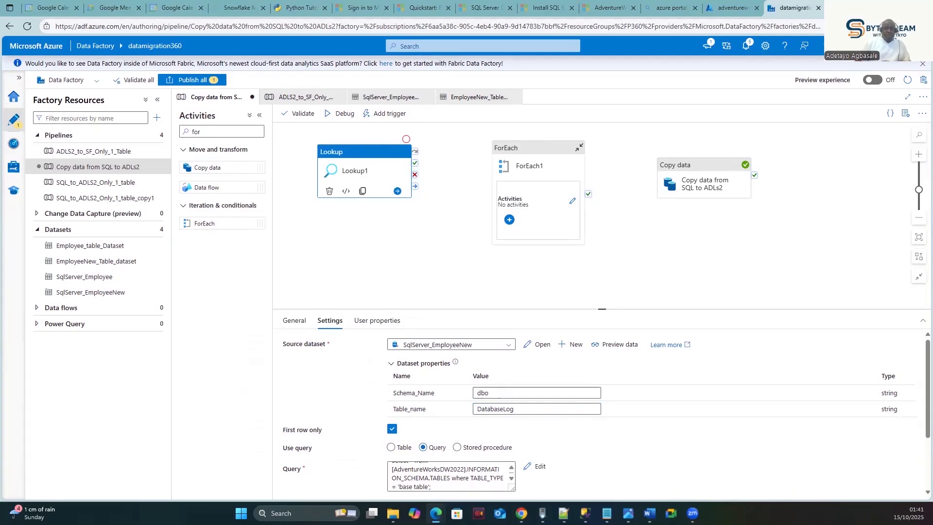
- Clear Lookup1's First row only option
{"action": "left_click", "coordinate": [393, 430]}
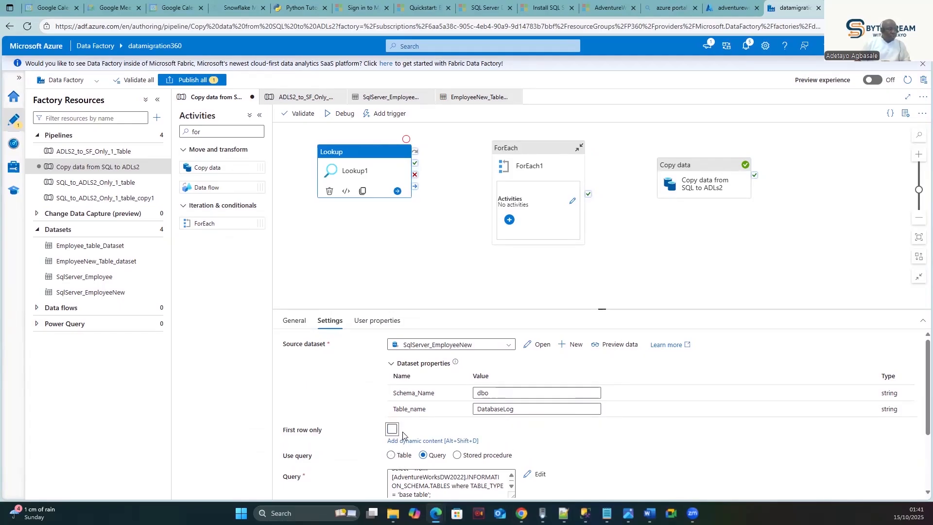
{"action": "left_click", "coordinate": [553, 446]}
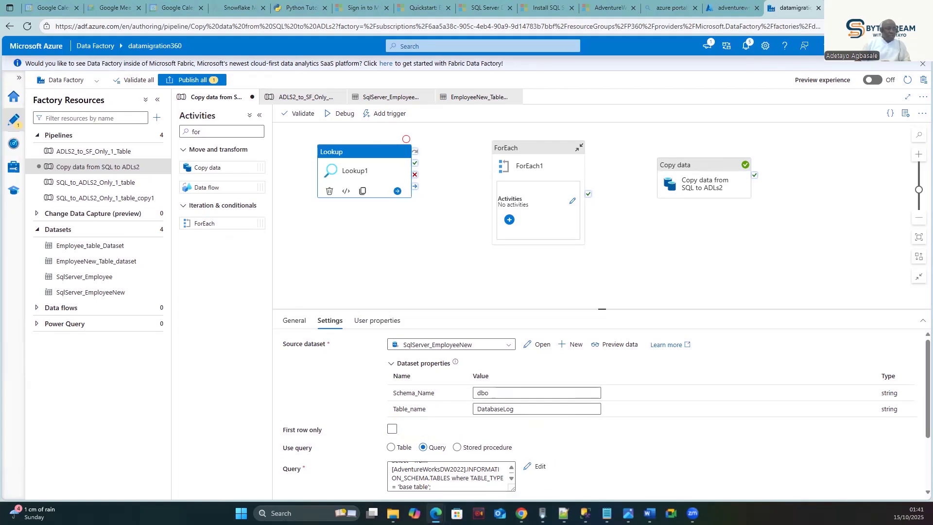
{"action": "left_click", "coordinate": [392, 431]}
- Preview Lookup1's data twice to check the AdventureWorksDW2022 base-table list
{"action": "left_click", "coordinate": [605, 345]}
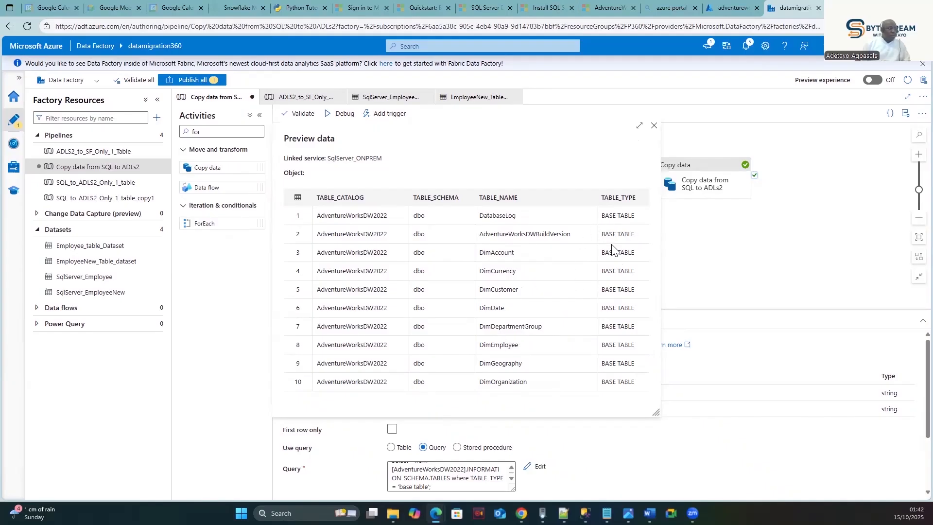
{"action": "left_click", "coordinate": [654, 126]}
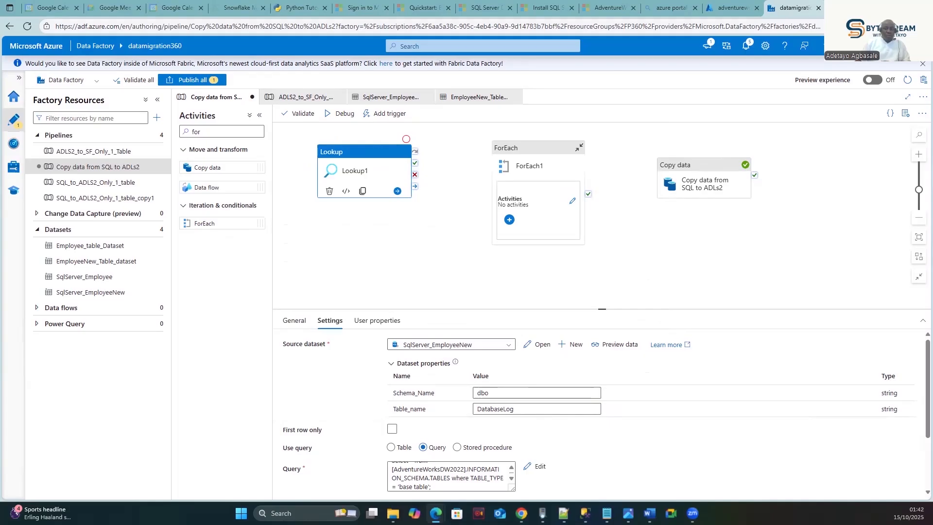
{"action": "left_click", "coordinate": [613, 345]}
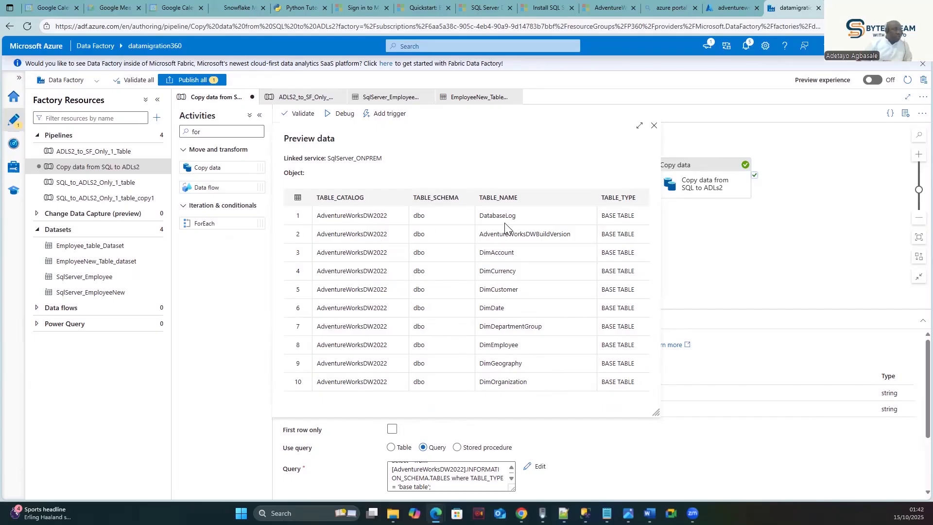
{"action": "left_click", "coordinate": [654, 125]}
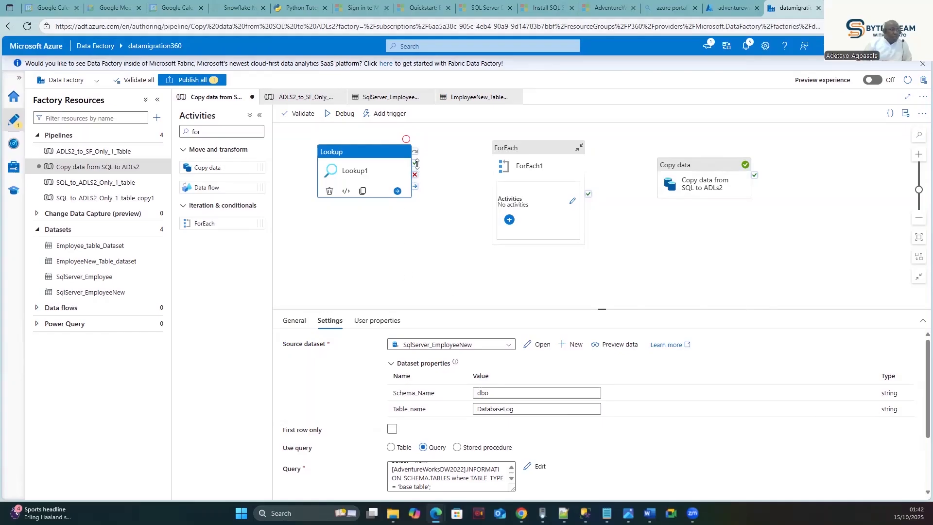
- Link Lookup1's success output to ForEach1 and move the Copy data activity inside ForEach1
{"action": "left_click_drag", "start_coordinate": [415, 163], "coordinate": [496, 167]}
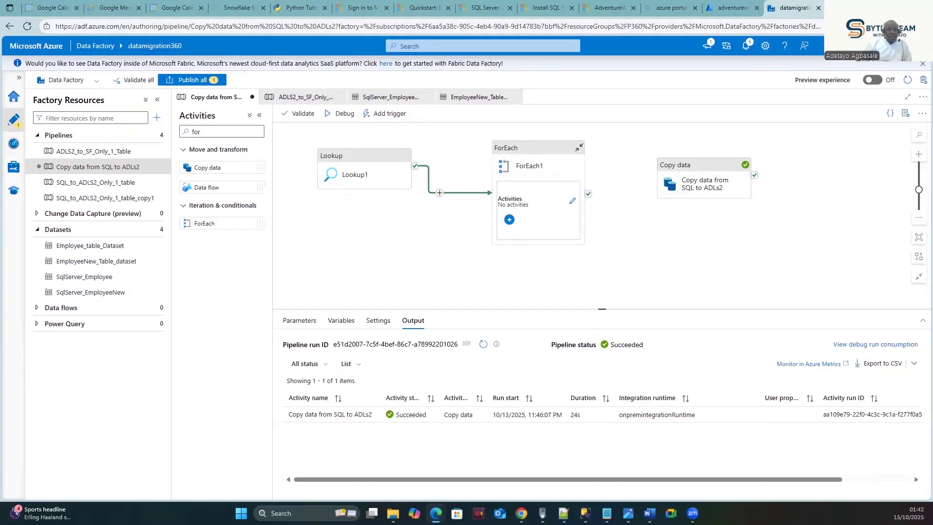
{"action": "left_click", "coordinate": [691, 168]}
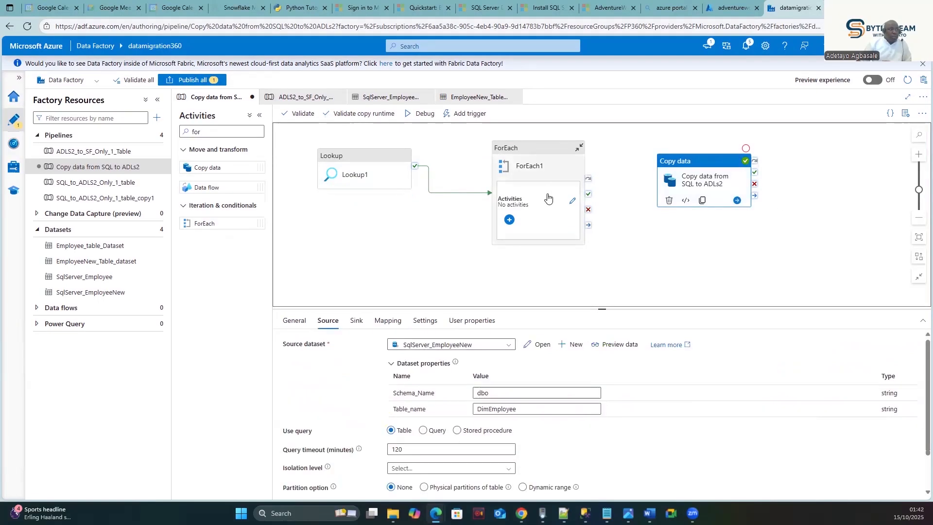
{"action": "right_click", "coordinate": [673, 167]}
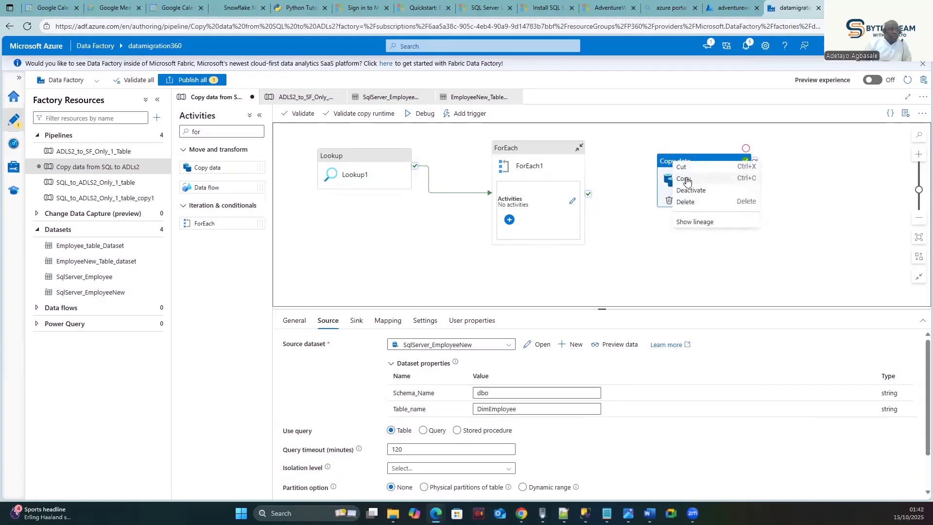
{"action": "left_click", "coordinate": [685, 168]}
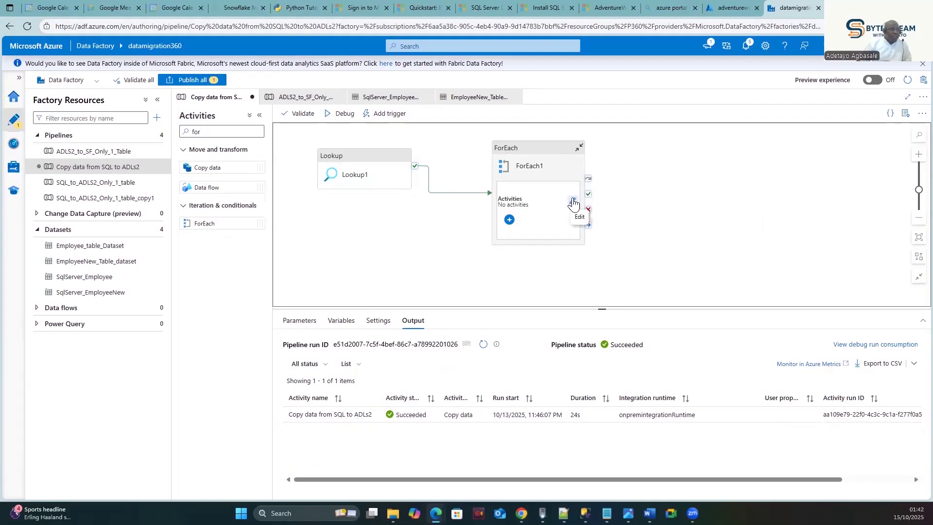
{"action": "left_click", "coordinate": [572, 201]}
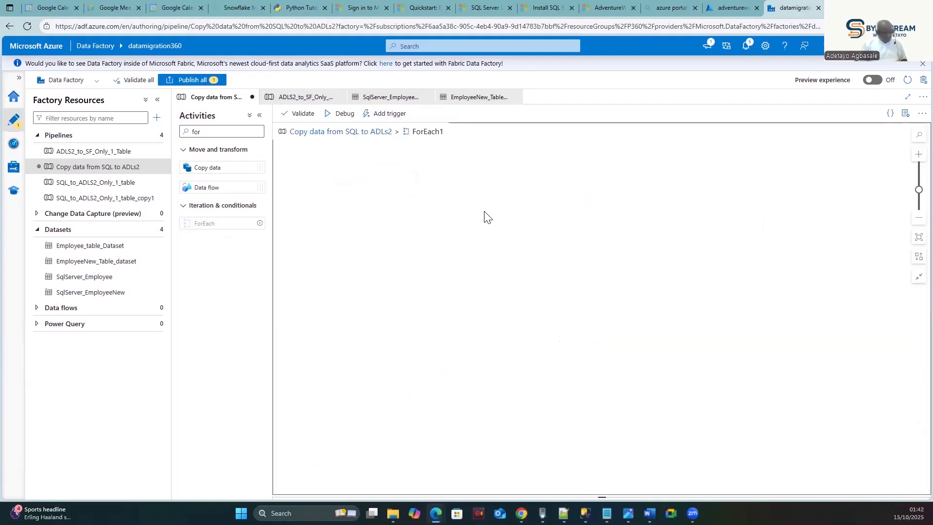
{"action": "key", "text": "ctrl+v"}
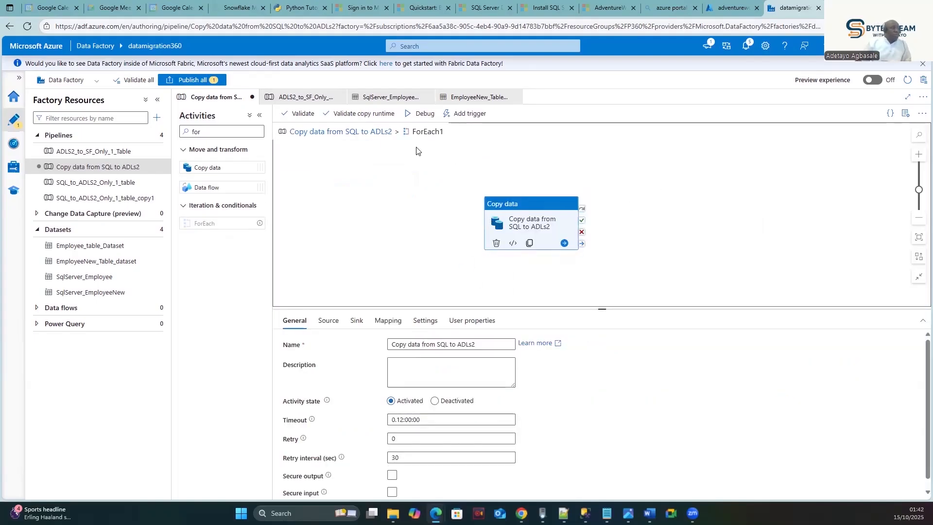
{"action": "left_click", "coordinate": [367, 138]}
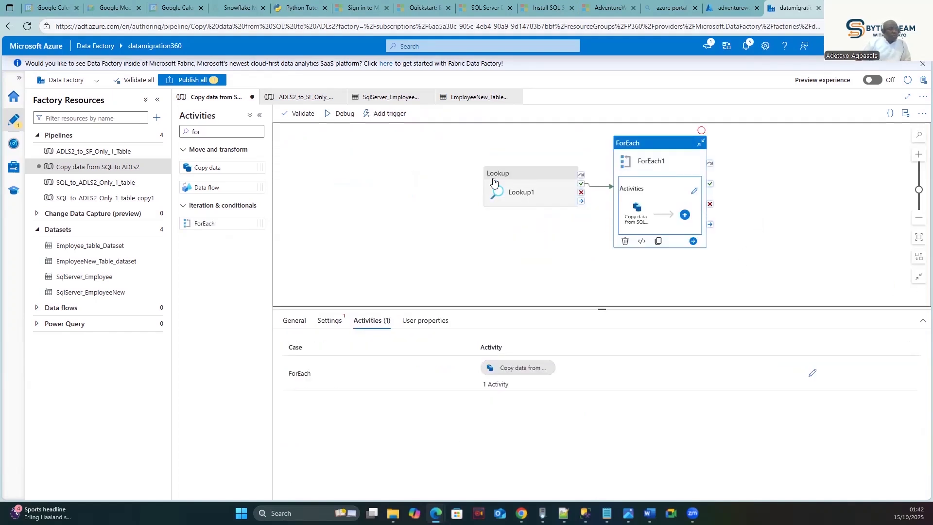
- Drag Lookup1 next to ForEach1 and select ForEach1
{"action": "left_click_drag", "start_coordinate": [515, 175], "coordinate": [428, 171]}
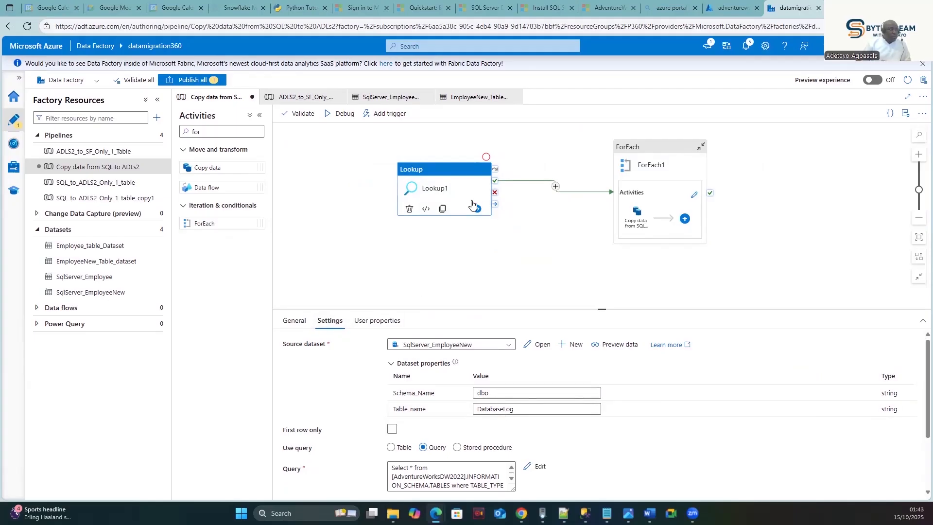
{"action": "left_click", "coordinate": [434, 171]}
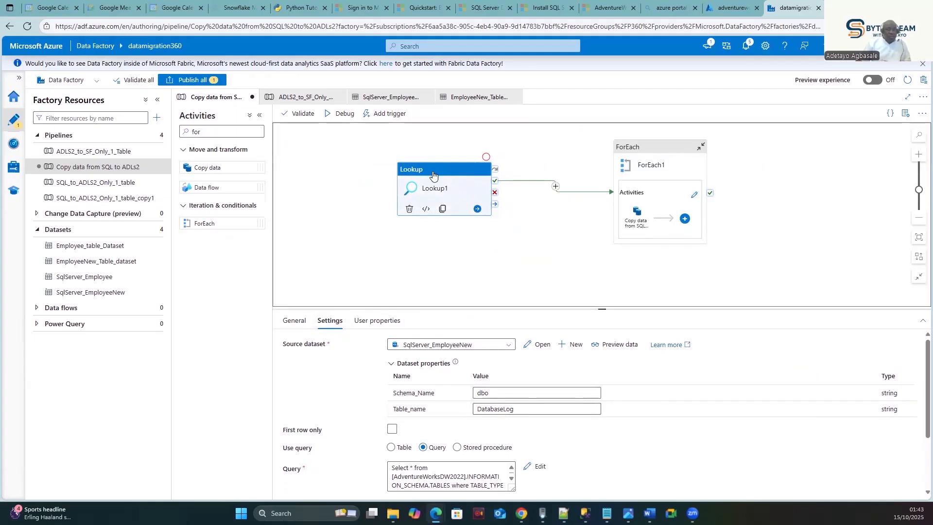
{"action": "left_click", "coordinate": [648, 151]}
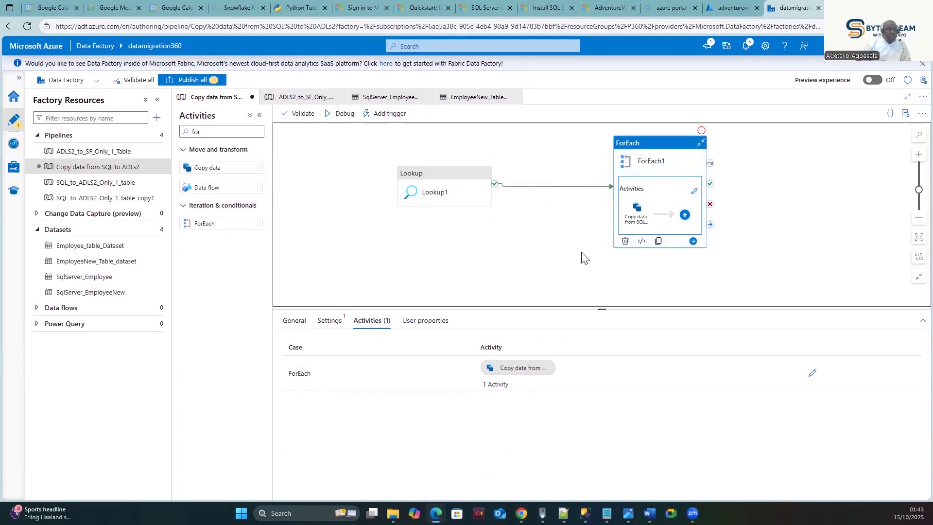
- Check the Copy data activity inside ForEach1, then show ForEach1's loop Settings
{"action": "left_click", "coordinate": [695, 191]}
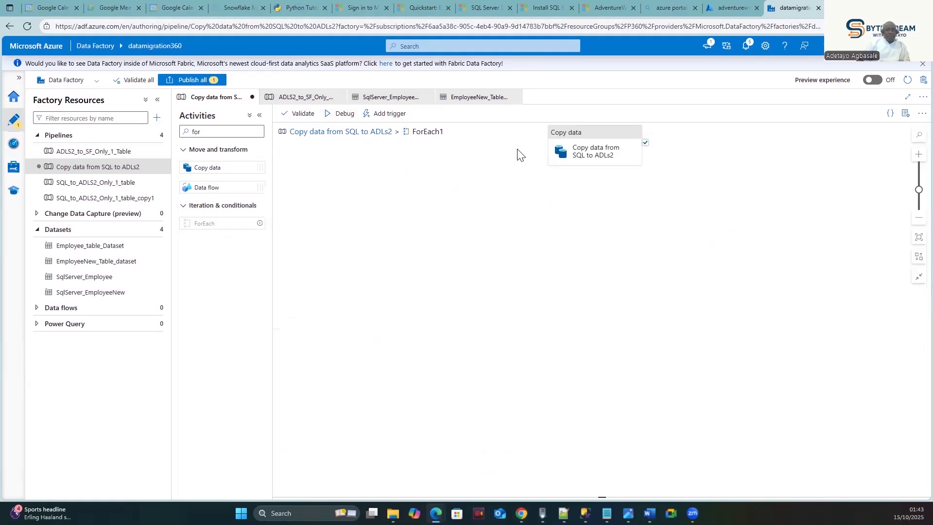
{"action": "left_click", "coordinate": [353, 134]}
{"action": "left_click", "coordinate": [636, 146]}
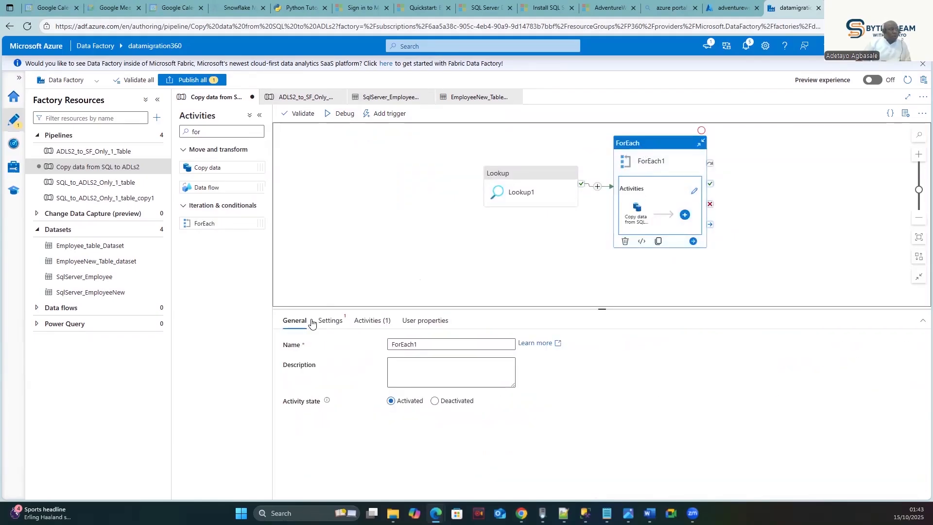
{"action": "left_click", "coordinate": [330, 324]}
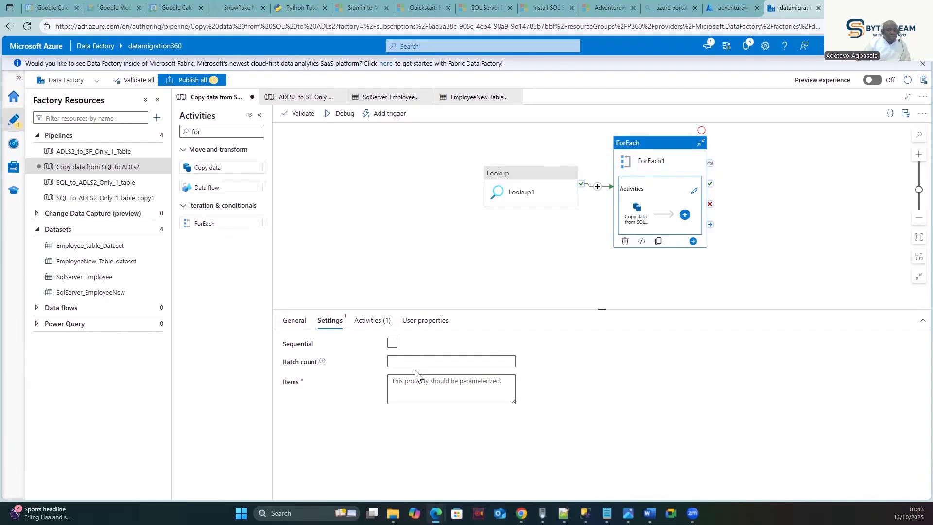
- Toggle ForEach1's Sequential option on and back off, checking its Activities tab
{"action": "left_click", "coordinate": [428, 362]}
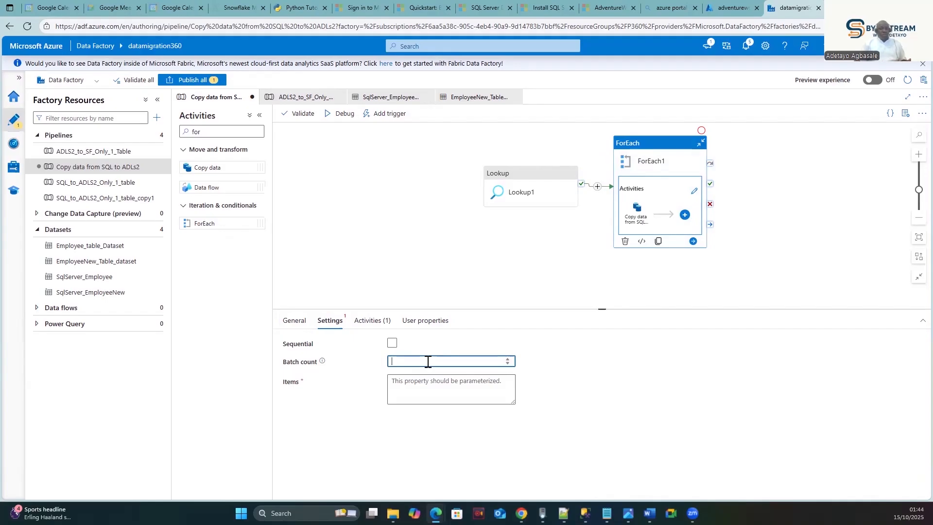
{"action": "left_click", "coordinate": [393, 343]}
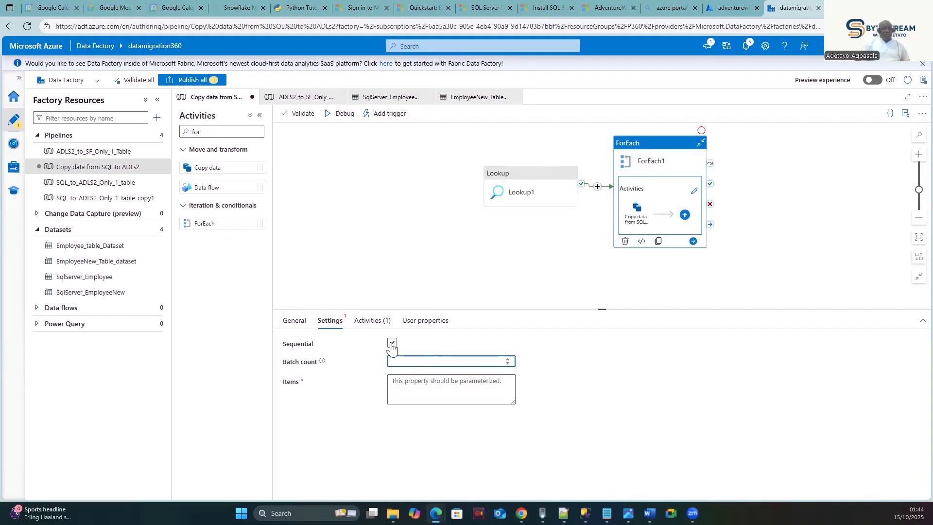
{"action": "left_click", "coordinate": [393, 344]}
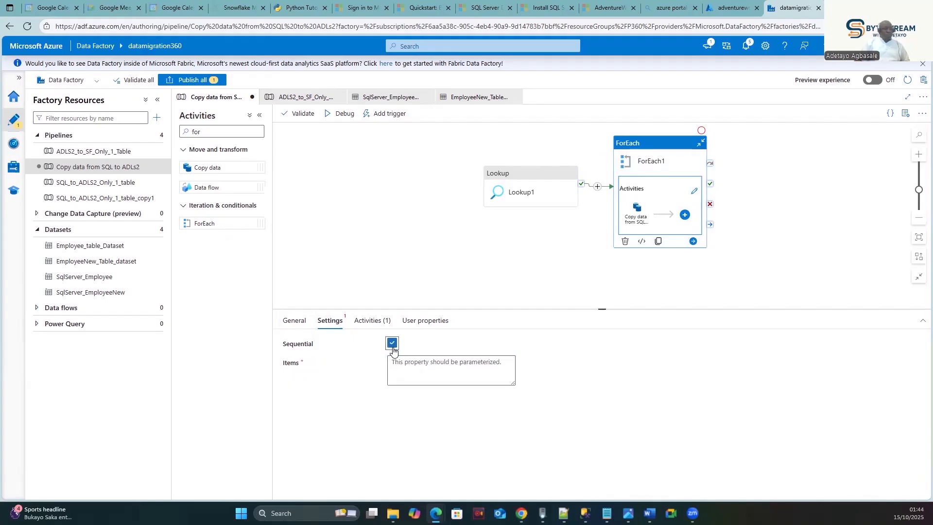
{"action": "left_click", "coordinate": [393, 346]}
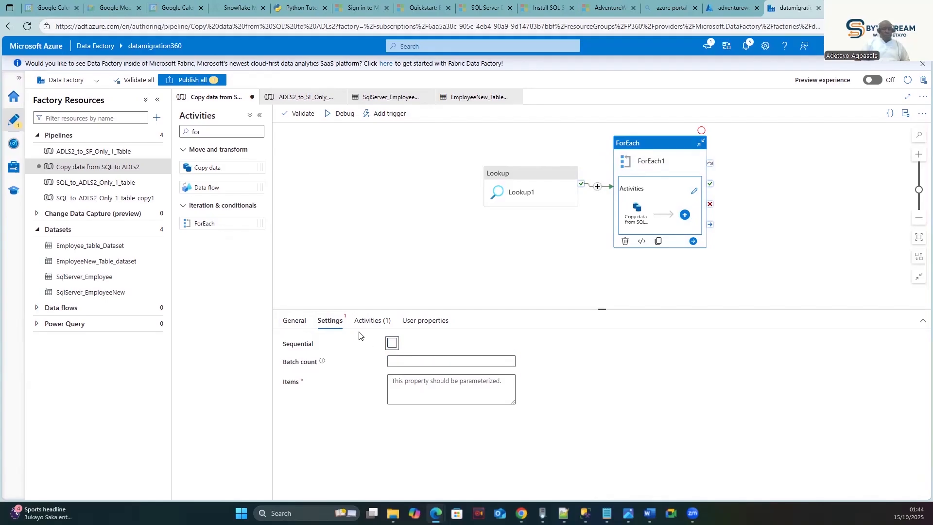
{"action": "left_click", "coordinate": [370, 322]}
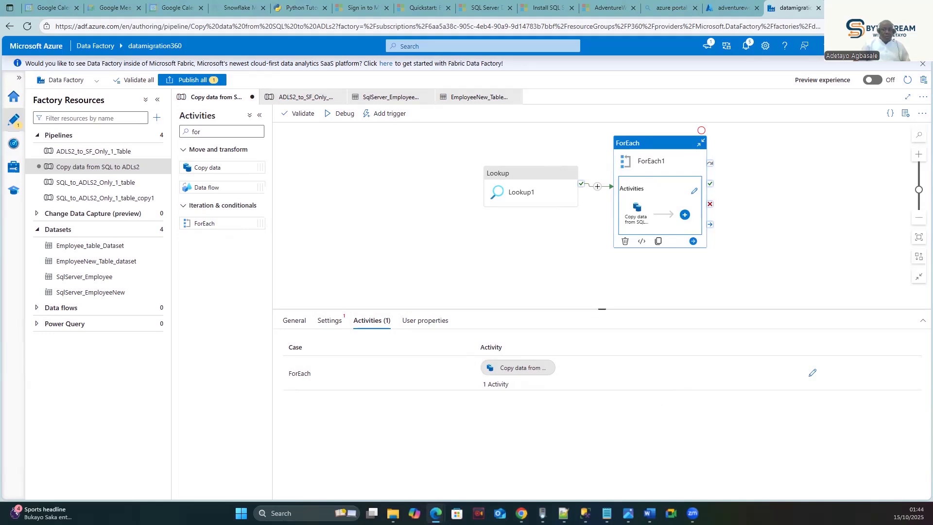
{"action": "left_click", "coordinate": [322, 321]}
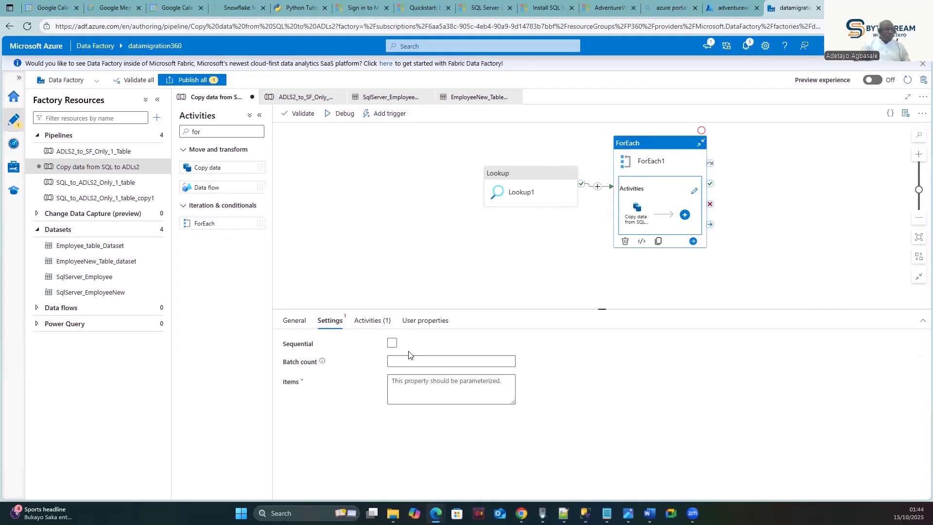
- Open the dynamic content expression builder for ForEach1's Items property
{"action": "left_click", "coordinate": [443, 384]}
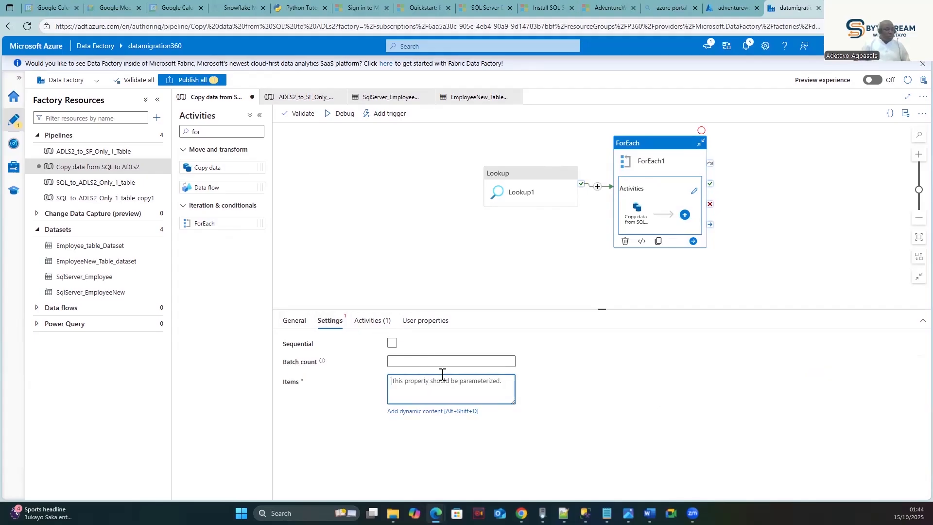
{"action": "left_click", "coordinate": [417, 360]}
{"action": "left_click", "coordinate": [417, 385]}
{"action": "left_click", "coordinate": [410, 411]}
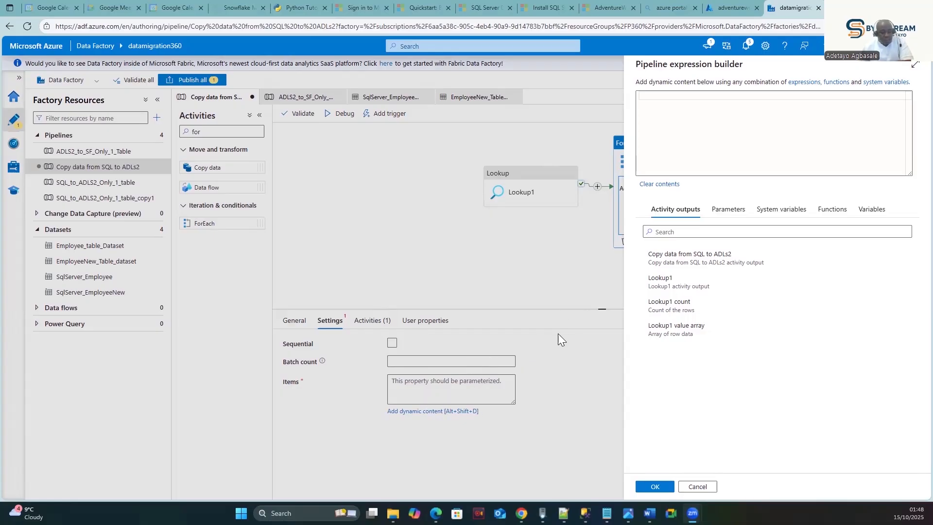
{"action": "left_click", "coordinate": [683, 96]}
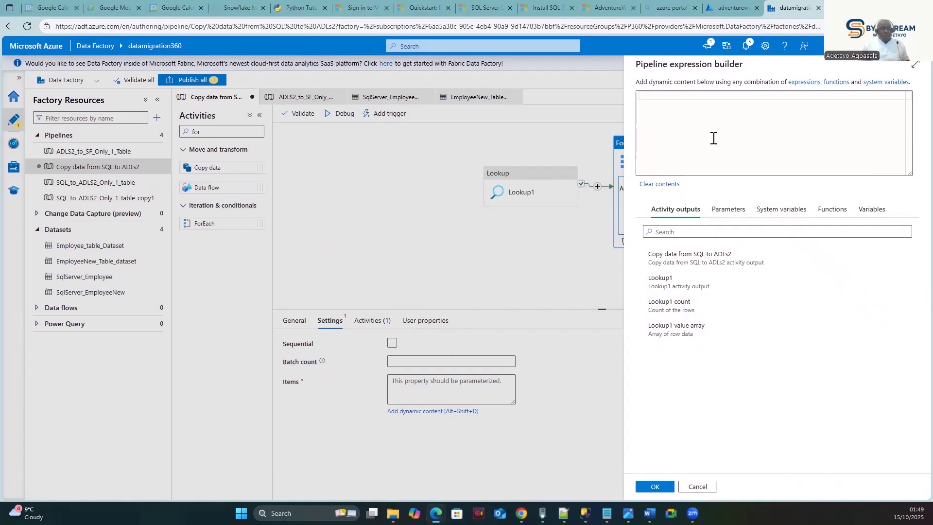
{"action": "type", "text": "@activity('Get_list_of_Tables').output.value"}
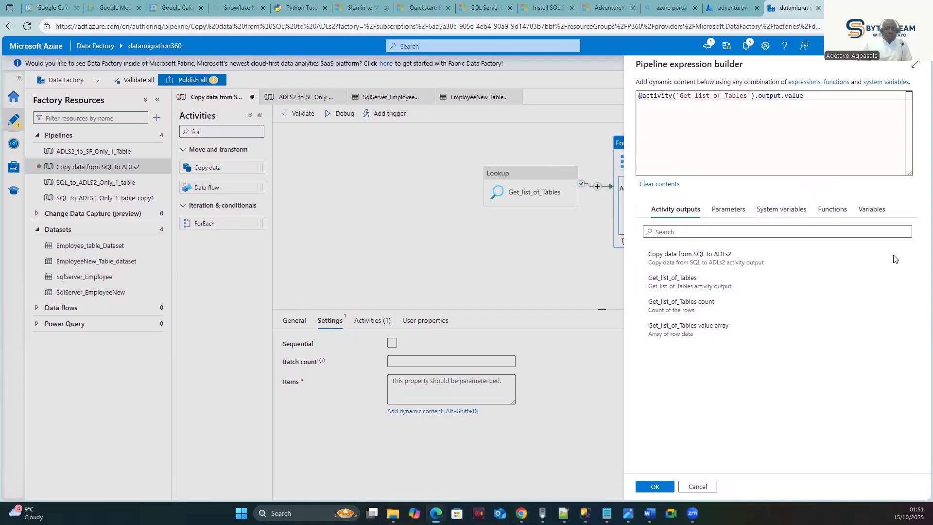
{"action": "left_click", "coordinate": [655, 486]}
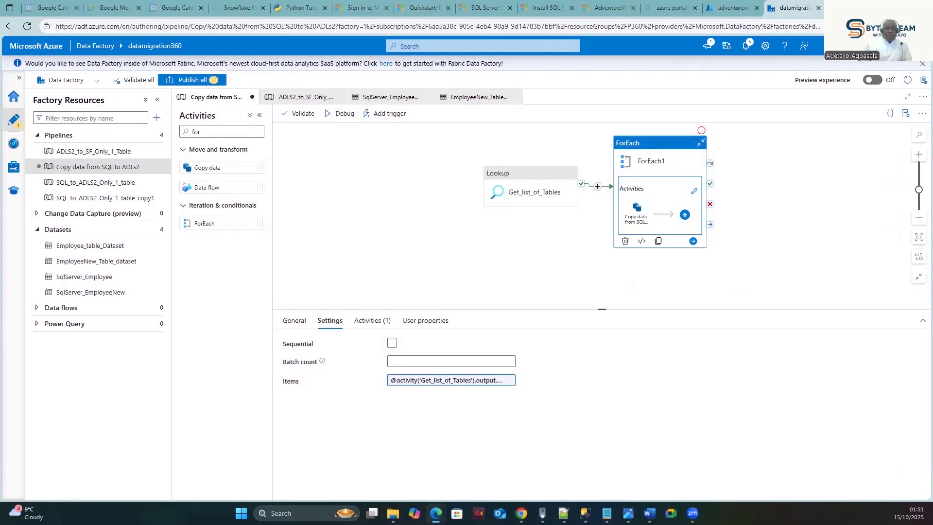
- Publish all pipeline changes, then move the Get_list_of_Tables Lookup left and select it
{"action": "left_click", "coordinate": [190, 79]}
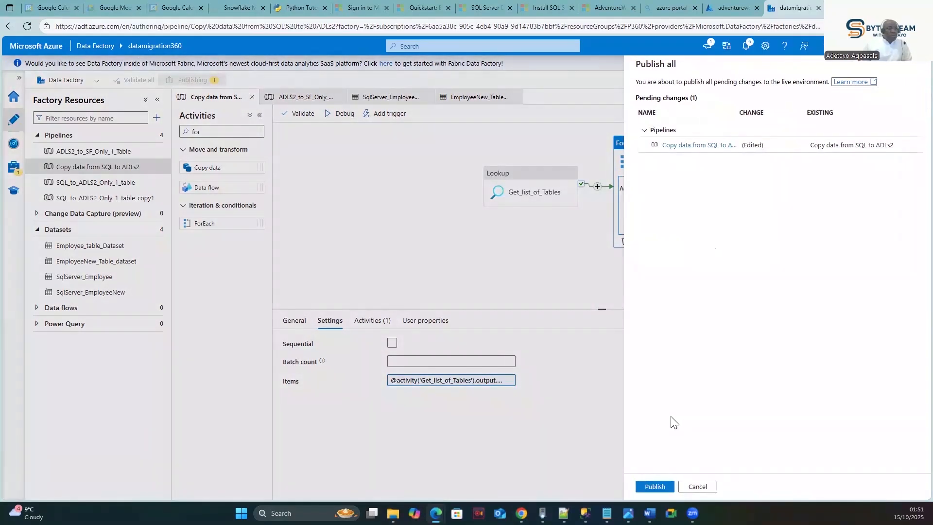
{"action": "left_click", "coordinate": [655, 486]}
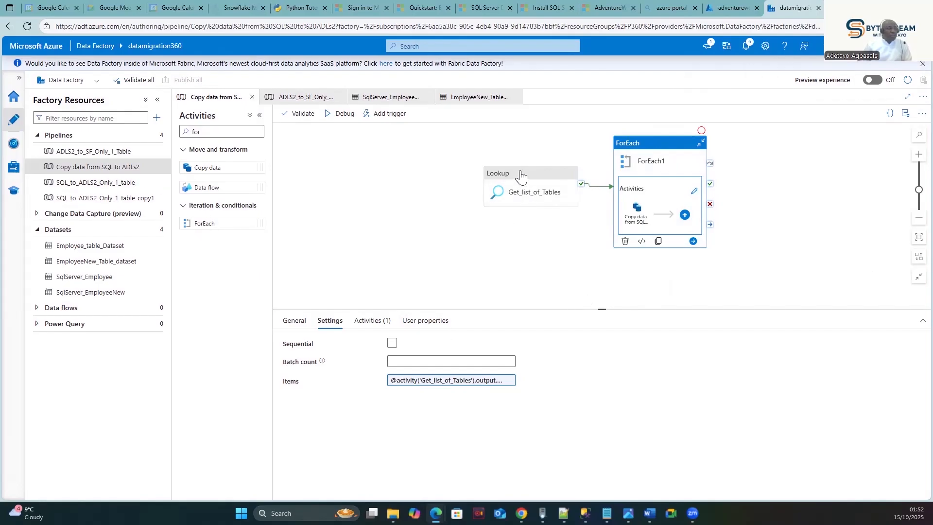
{"action": "left_click_drag", "start_coordinate": [520, 177], "coordinate": [421, 177]}
{"action": "left_click", "coordinate": [516, 236]}
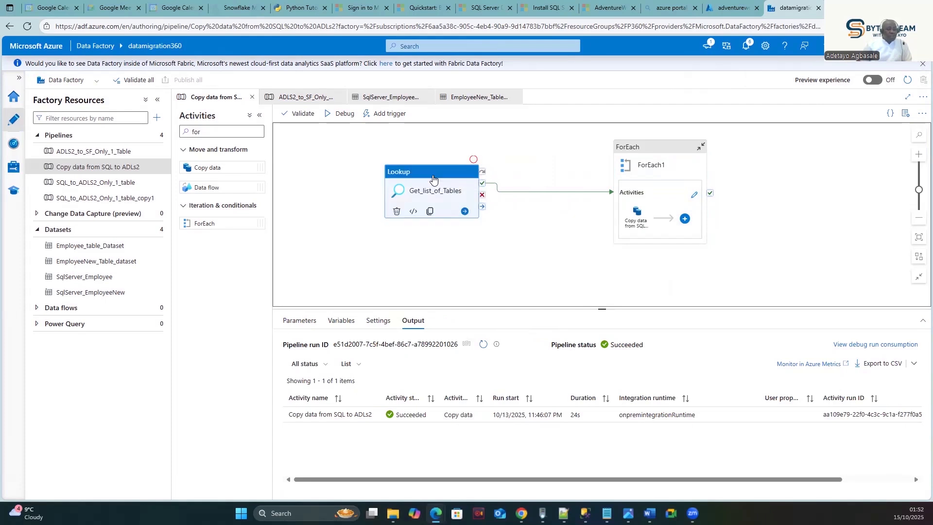
{"action": "left_click", "coordinate": [446, 201]}
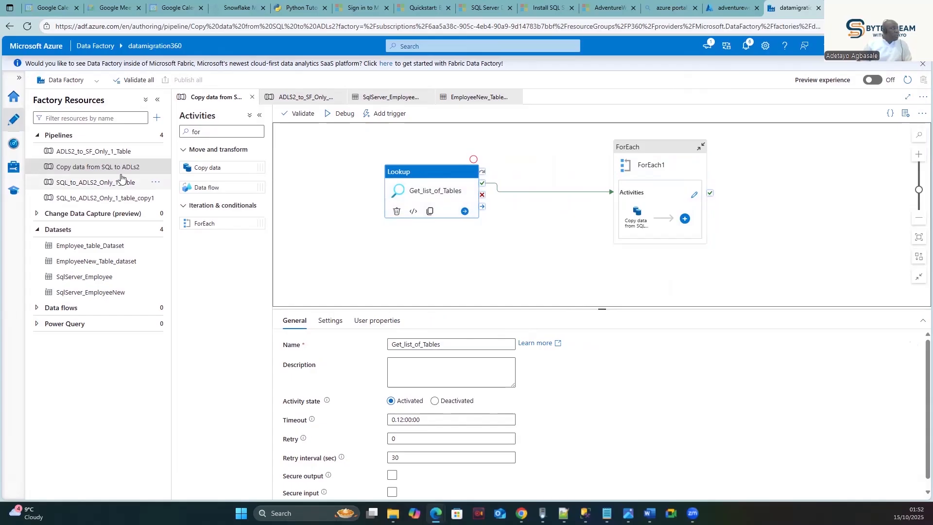
- Clone the pipeline as Copy data from SQL to ADLs2_copy1, delete its ForEach, and debug it
{"action": "right_click", "coordinate": [106, 169]}
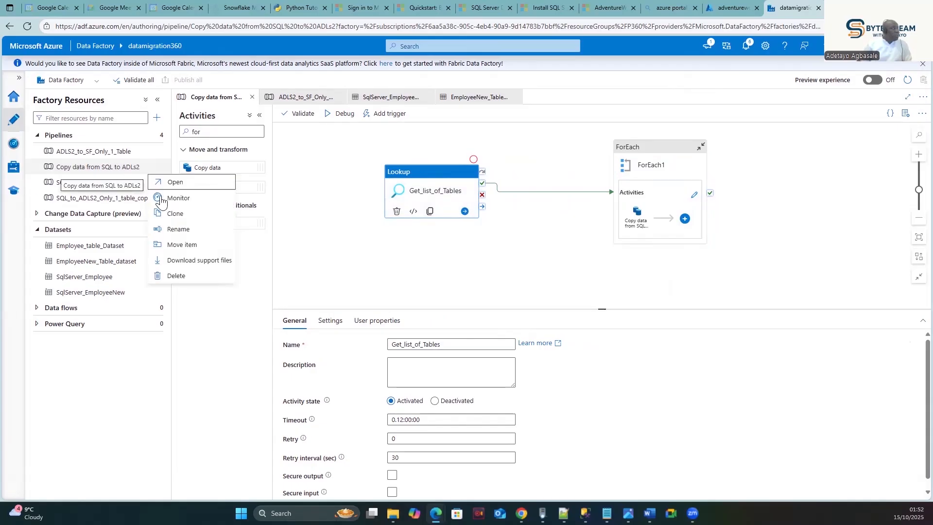
{"action": "left_click", "coordinate": [175, 214]}
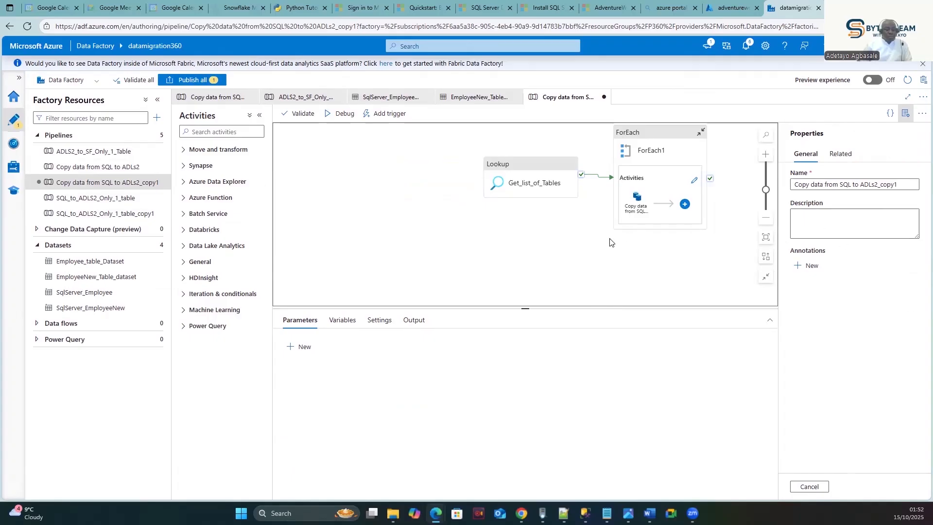
{"action": "left_click", "coordinate": [537, 167]}
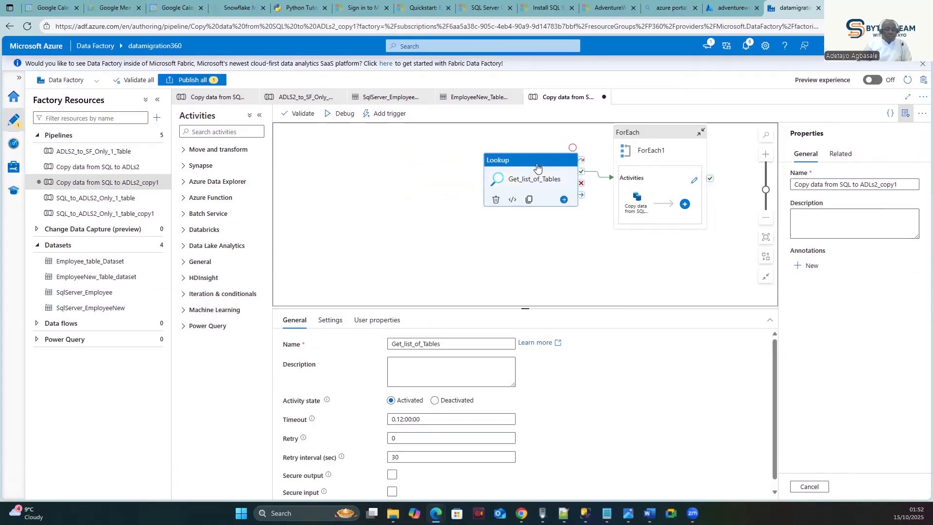
{"action": "left_click", "coordinate": [665, 139]}
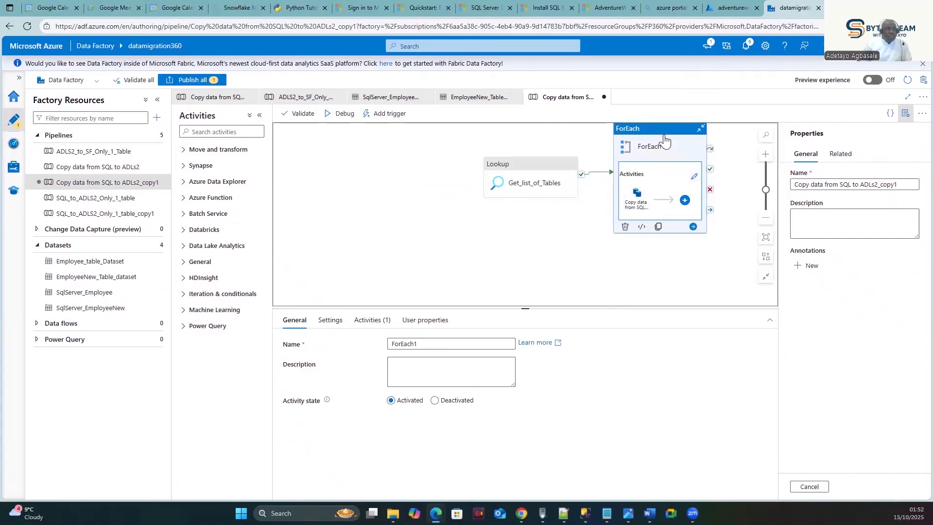
{"action": "left_click", "coordinate": [625, 227]}
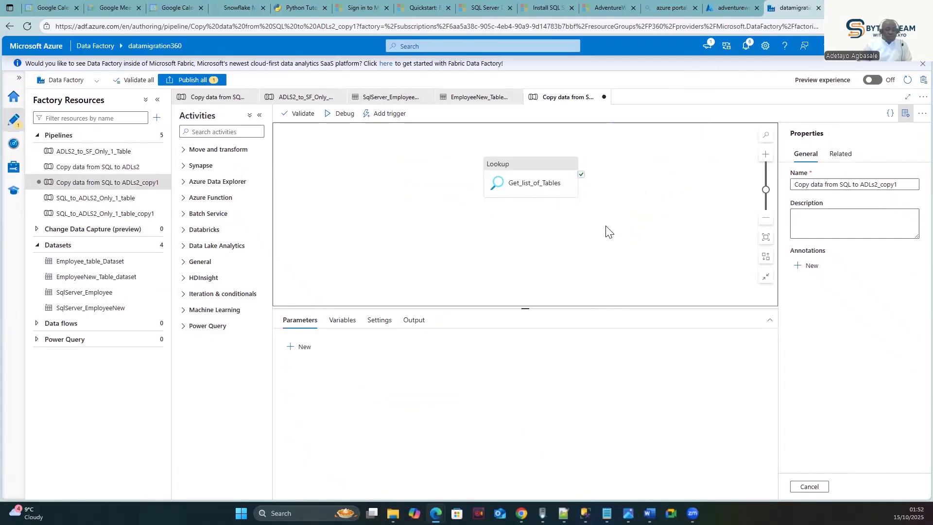
{"action": "left_click", "coordinate": [521, 167]}
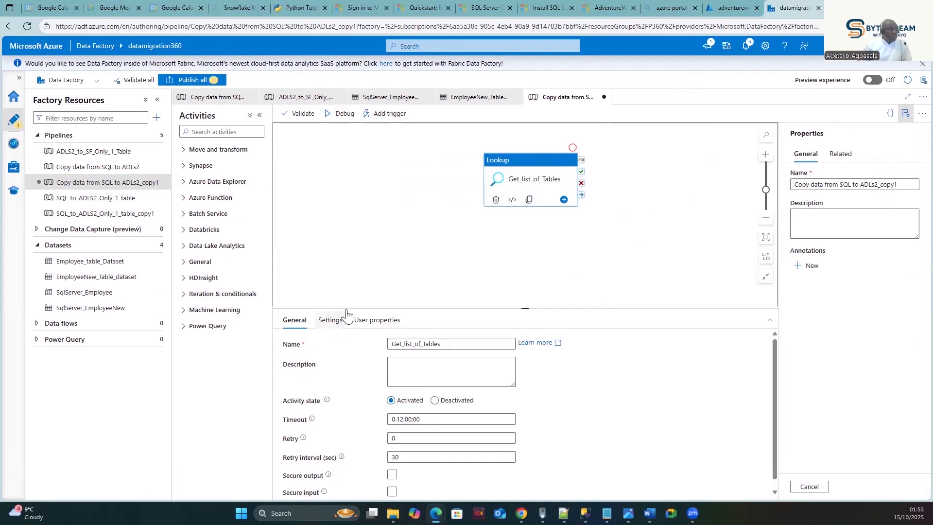
{"action": "left_click", "coordinate": [342, 115]}
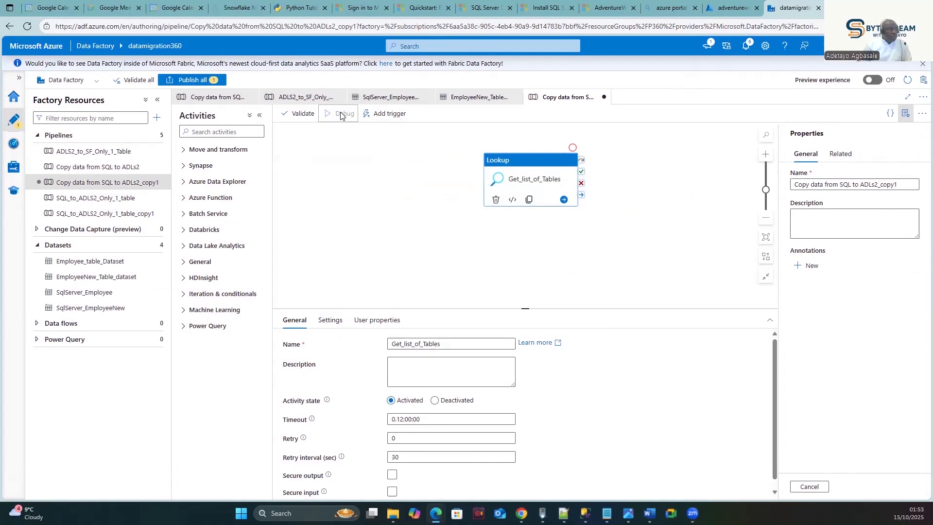
{"action": "left_click", "coordinate": [393, 211]}
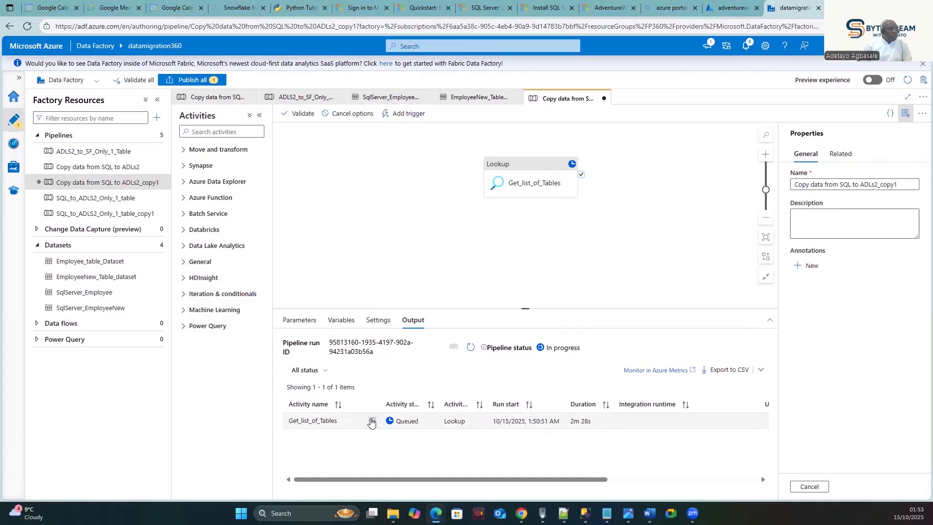
- Inspect the Lookup run's input JSON full-page and refresh the debug run status
{"action": "left_click", "coordinate": [371, 421]}
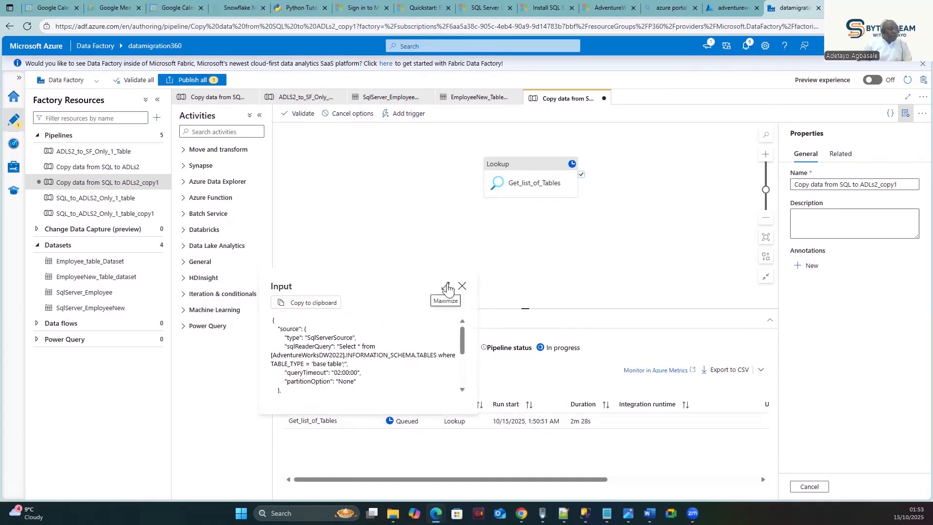
{"action": "left_click", "coordinate": [447, 288]}
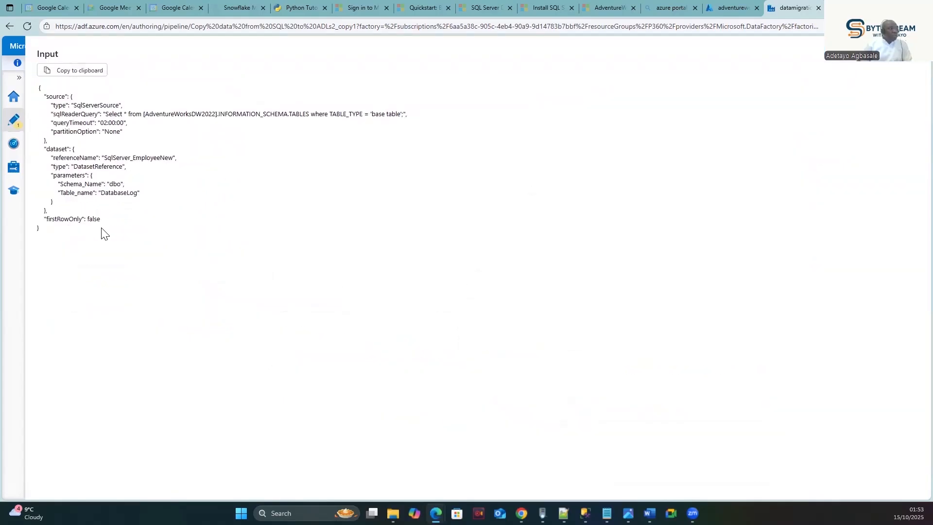
{"action": "left_click", "coordinate": [914, 69]}
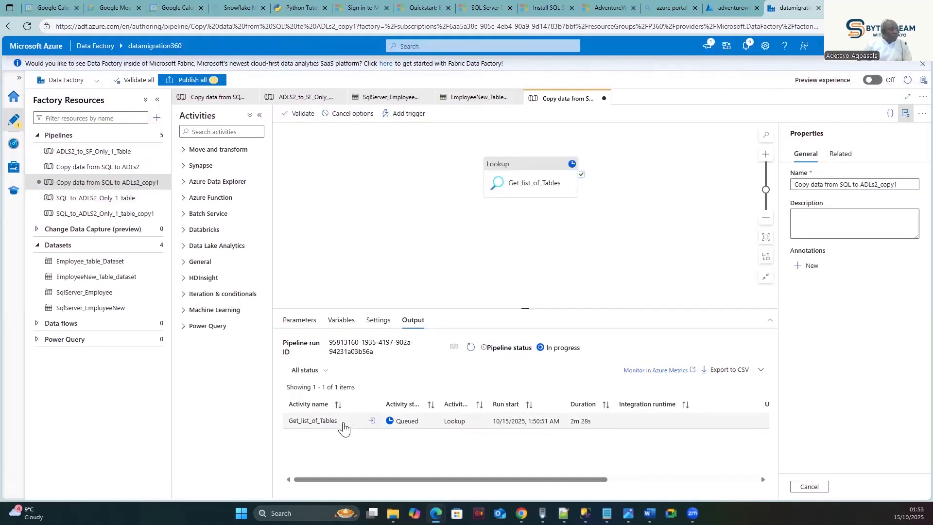
{"action": "left_click", "coordinate": [470, 348]}
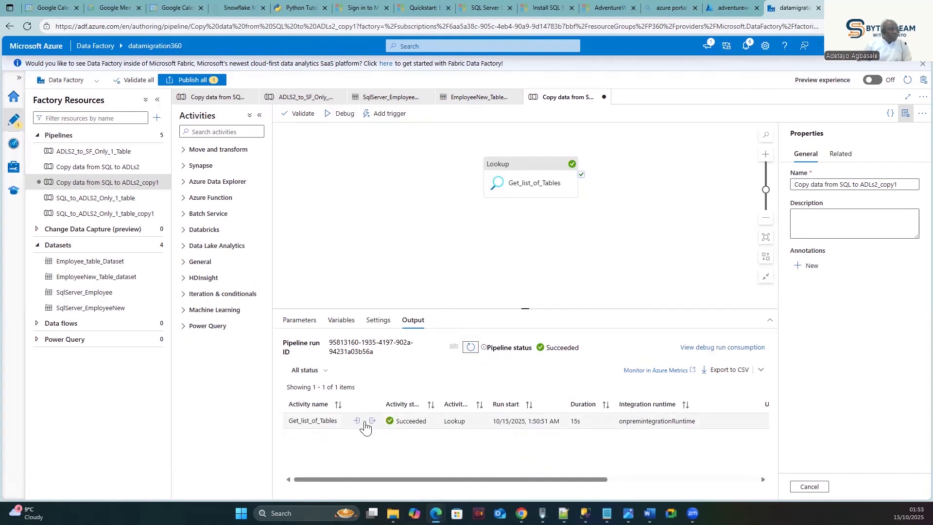
- Review the full-page Lookup output listing AdventureWorksDW2022 base tables such as DimSalesTerritory, then close it
{"action": "left_click", "coordinate": [372, 421]}
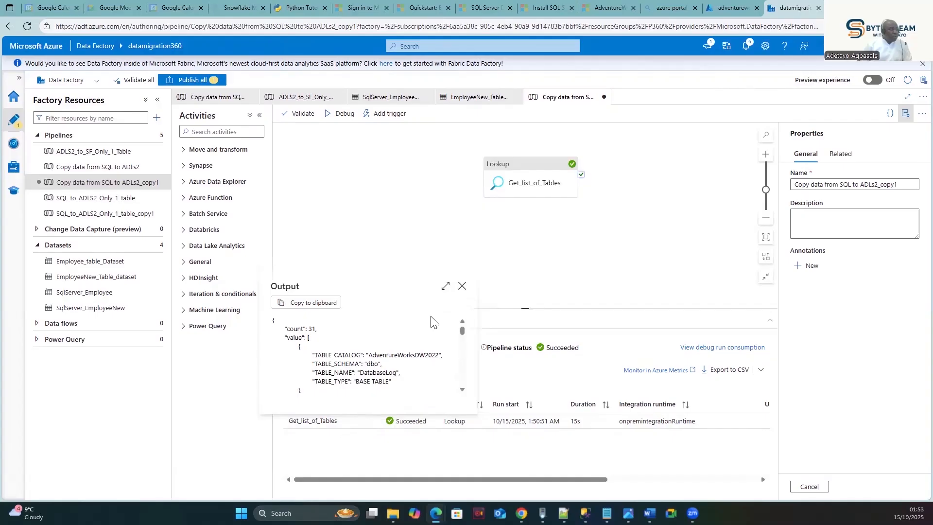
{"action": "left_click", "coordinate": [444, 287]}
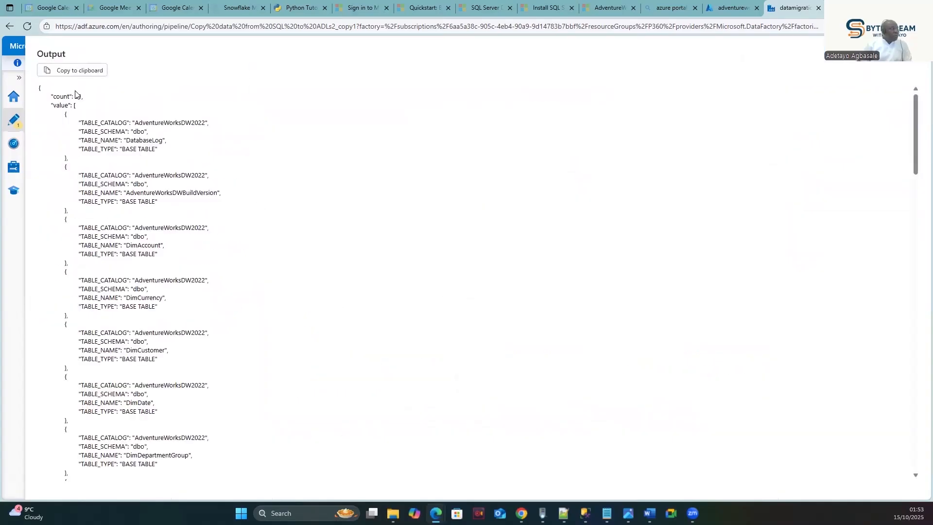
{"action": "scroll", "coordinate": [103, 166], "scroll_direction": "down", "scroll_amount": 1}
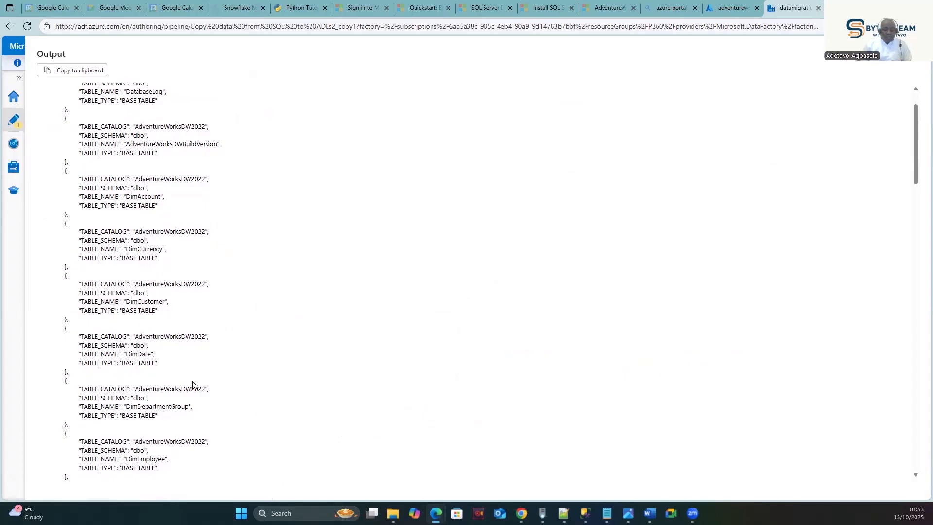
{"action": "scroll", "coordinate": [185, 383], "scroll_direction": "down", "scroll_amount": 6}
{"action": "scroll", "coordinate": [183, 378], "scroll_direction": "down", "scroll_amount": 20}
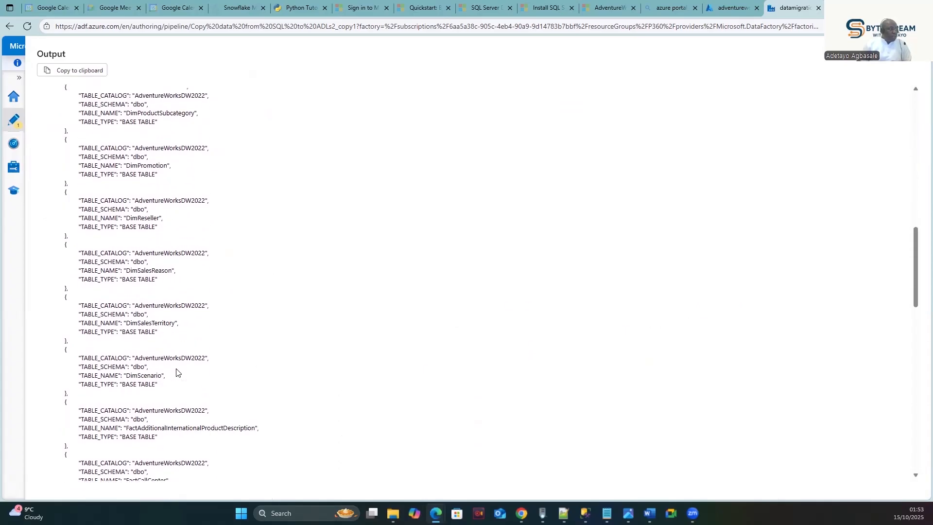
{"action": "scroll", "coordinate": [171, 389], "scroll_direction": "up", "scroll_amount": 13}
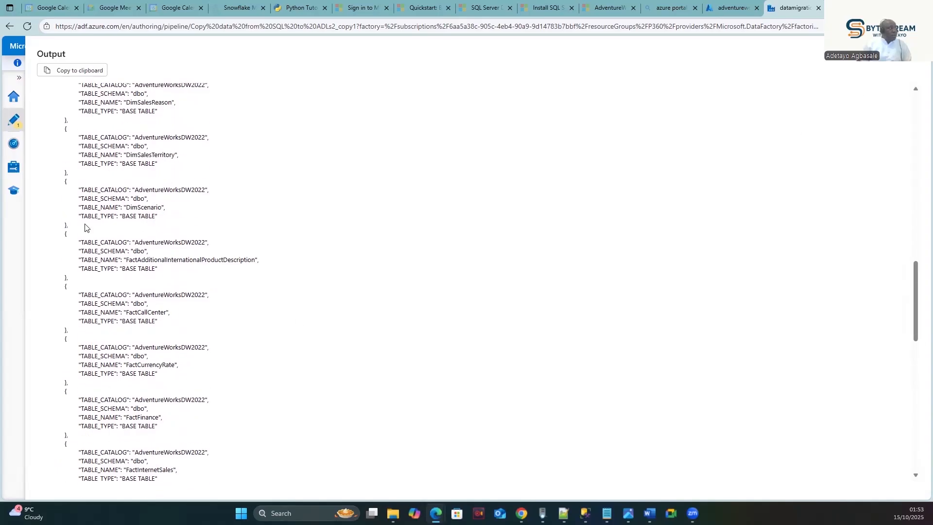
{"action": "double_click", "coordinate": [115, 145]}
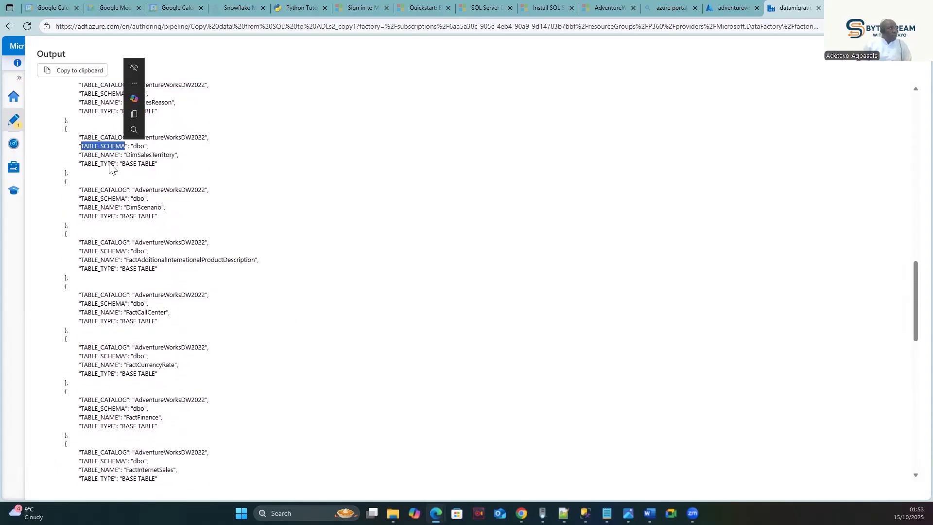
{"action": "double_click", "coordinate": [137, 154]}
{"action": "scroll", "coordinate": [155, 216], "scroll_direction": "down", "scroll_amount": 8}
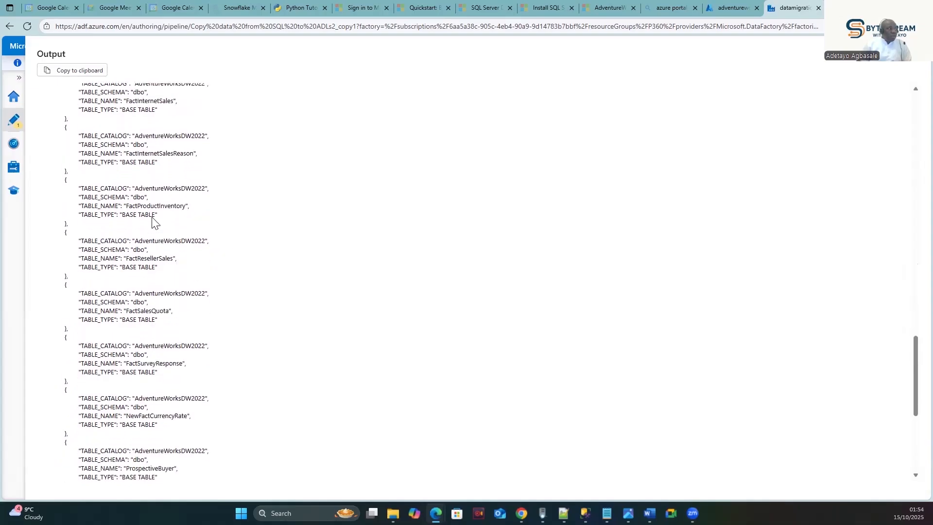
{"action": "scroll", "coordinate": [152, 221], "scroll_direction": "down", "scroll_amount": 4}
{"action": "double_click", "coordinate": [151, 183]}
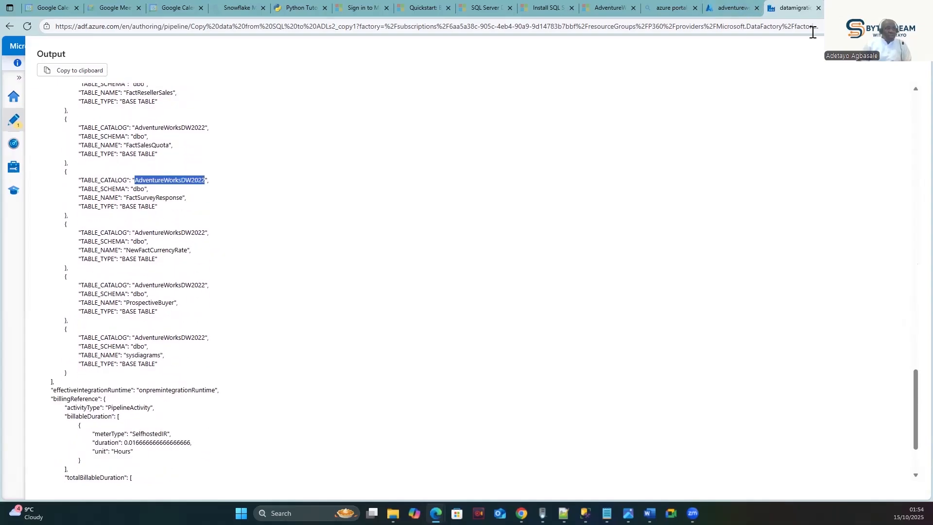
{"action": "left_click", "coordinate": [915, 60]}
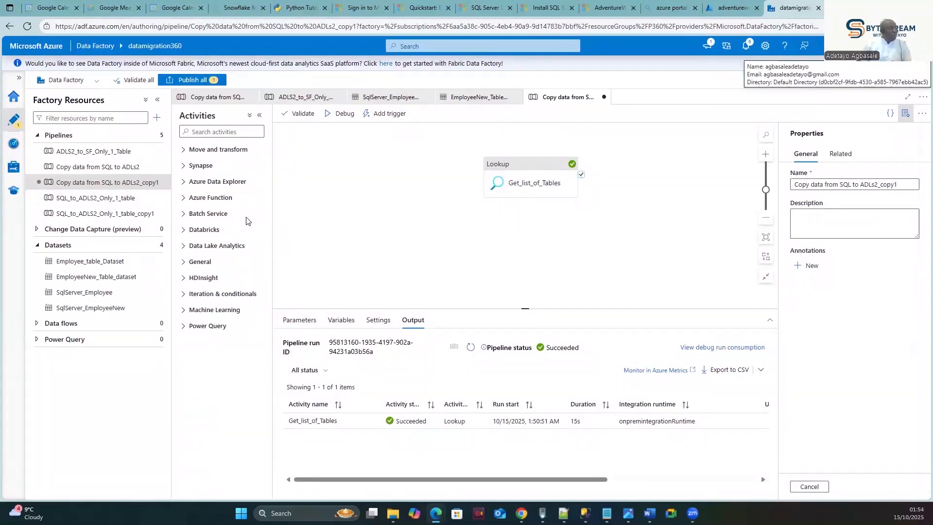
- Open the Copy data from SQL to ADLs2 pipeline and reposition the Copy data inside ForEach1
{"action": "left_click", "coordinate": [100, 169]}
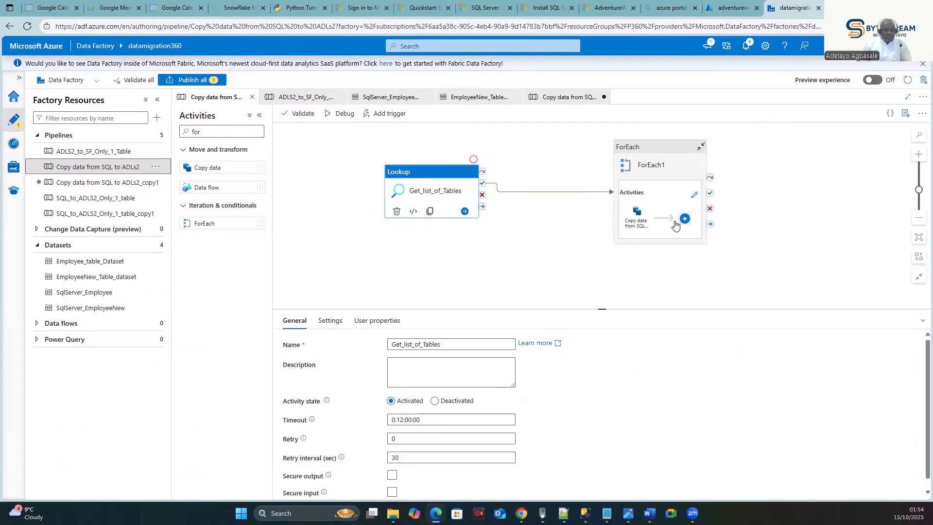
{"action": "left_click", "coordinate": [694, 195]}
{"action": "left_click", "coordinate": [583, 145]}
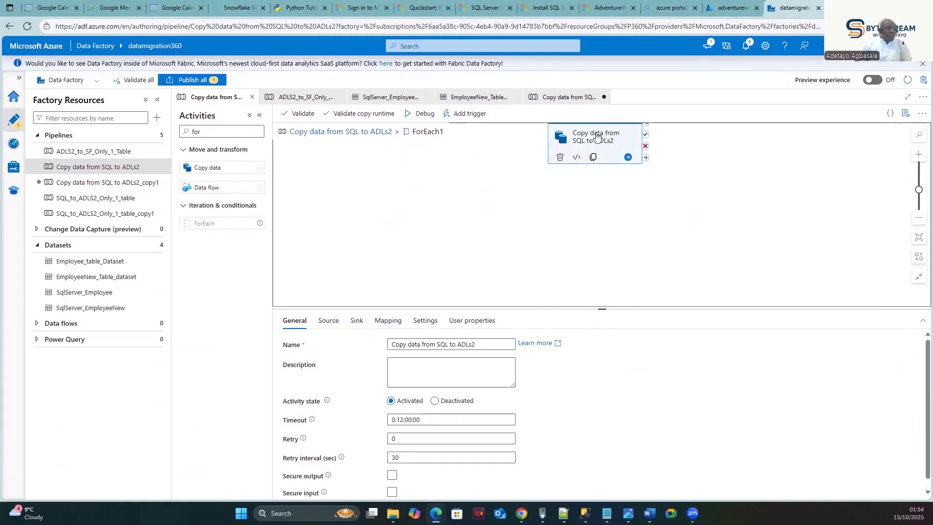
{"action": "left_click_drag", "start_coordinate": [597, 135], "coordinate": [588, 159]}
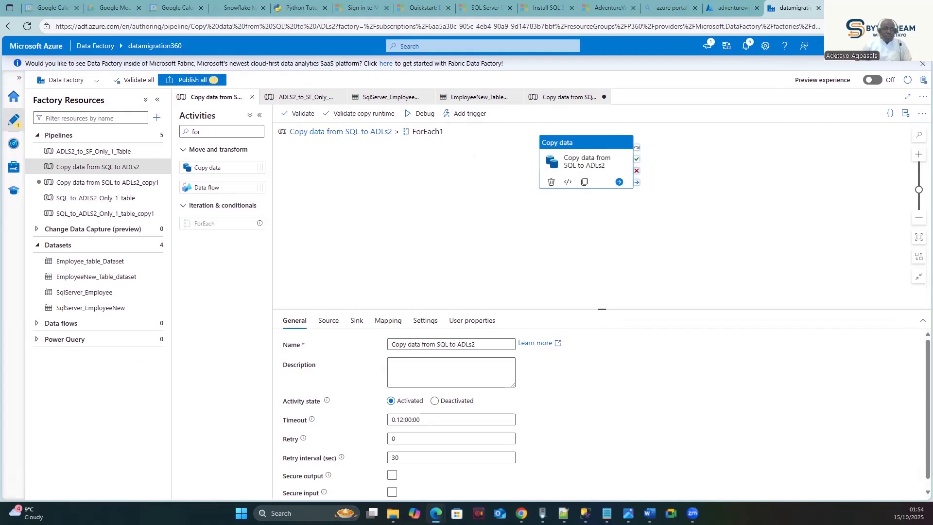
- Review the Copy data source's Schema_Name value dbo, then switch to ADLS2_to_SF_Only_1_Table
{"action": "left_click", "coordinate": [328, 325]}
{"action": "left_click", "coordinate": [505, 392]}
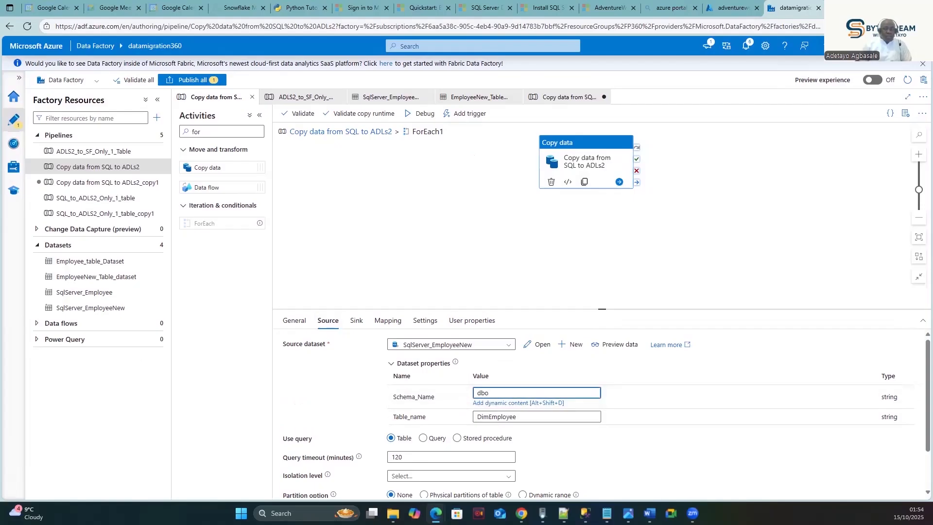
{"action": "left_click", "coordinate": [295, 403]}
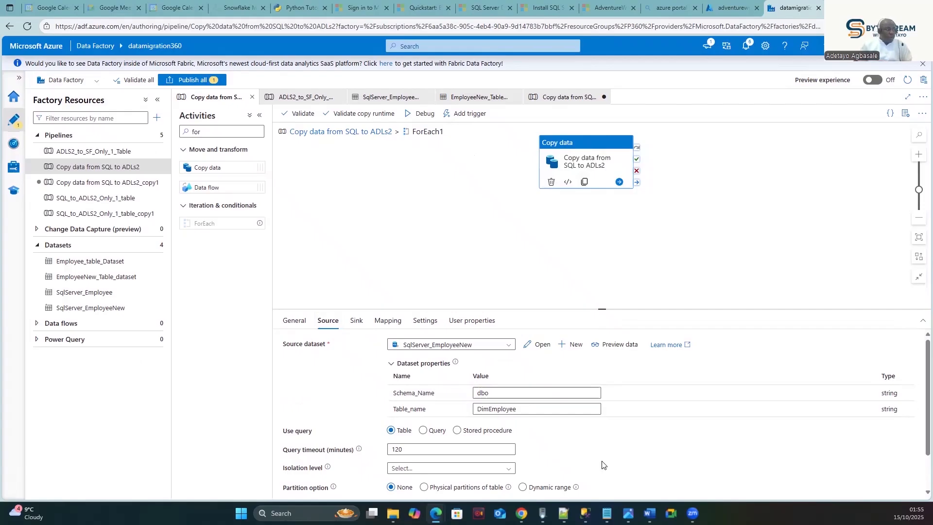
{"action": "left_click", "coordinate": [502, 392]}
{"action": "left_click", "coordinate": [552, 368]}
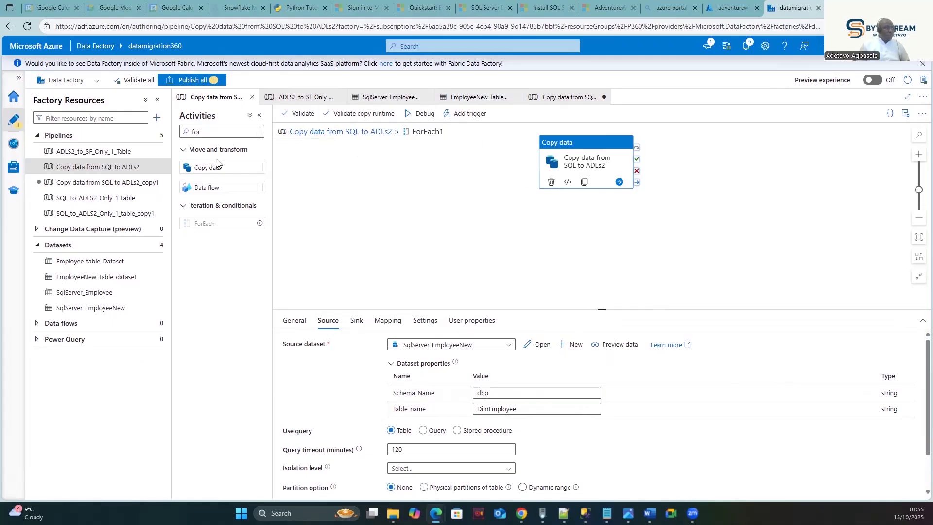
{"action": "left_click", "coordinate": [308, 98]}
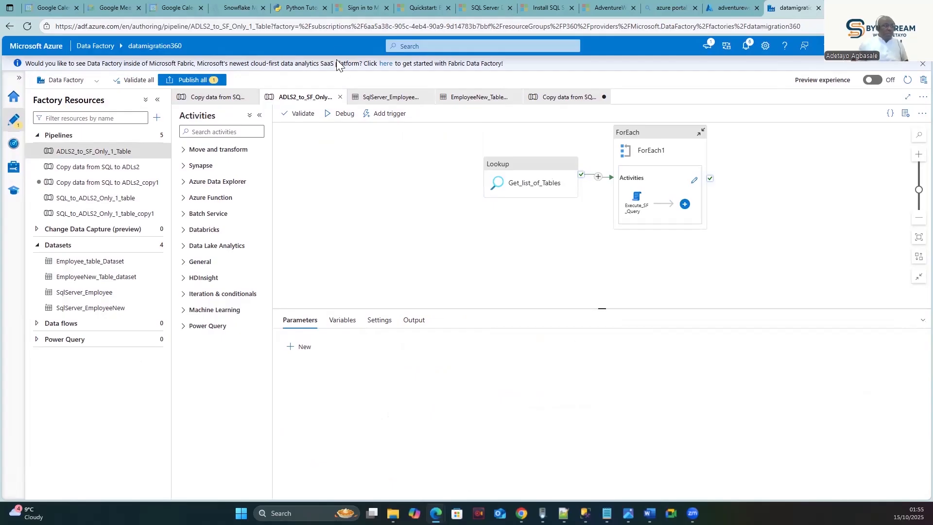
- Review the copy1 pipeline's Get_list_of_Tables output full-page, listing 31 AdventureWorksDW2022 base tables
{"action": "left_click", "coordinate": [559, 97]}
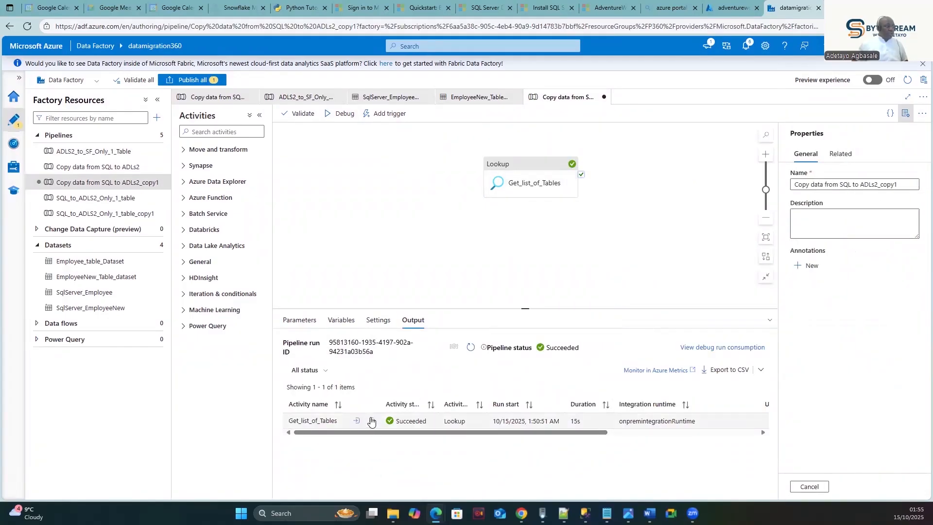
{"action": "left_click", "coordinate": [373, 421]}
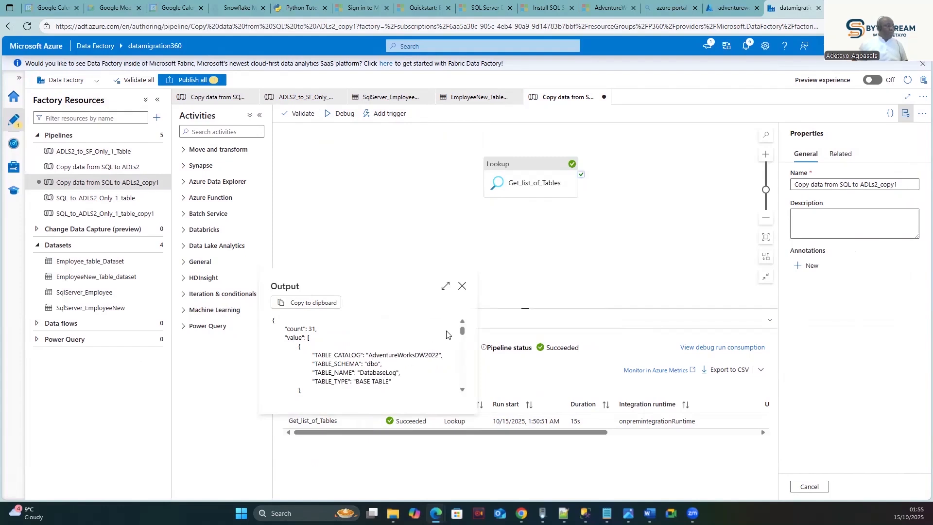
{"action": "left_click", "coordinate": [446, 286]}
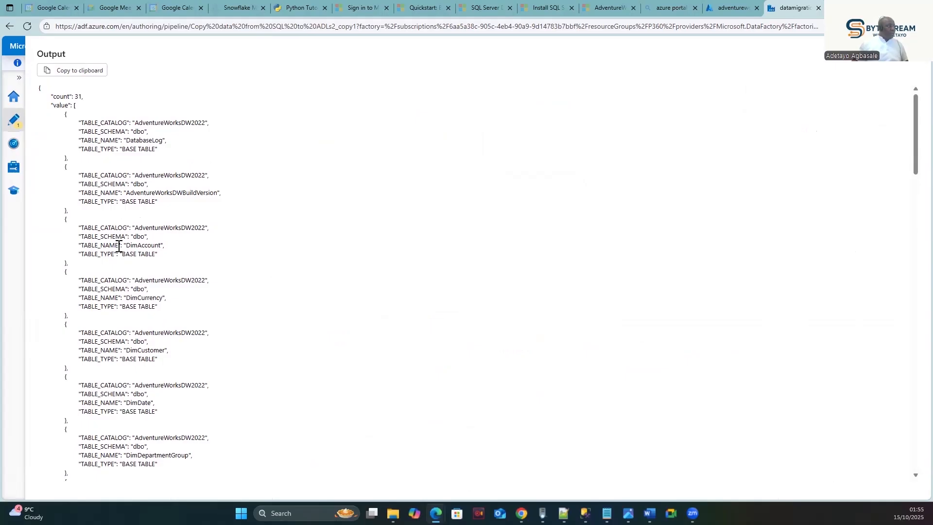
{"action": "left_click_drag", "start_coordinate": [119, 246], "coordinate": [66, 237]}
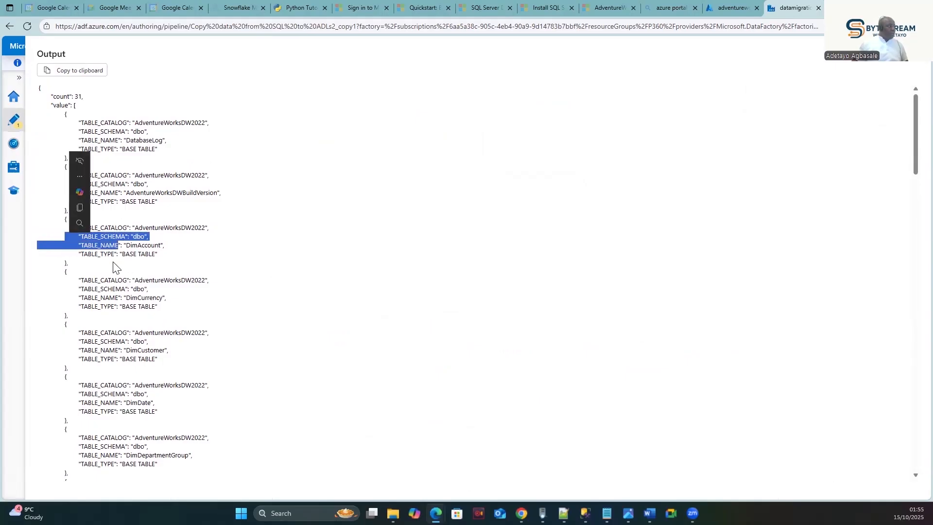
{"action": "left_click", "coordinate": [145, 257]}
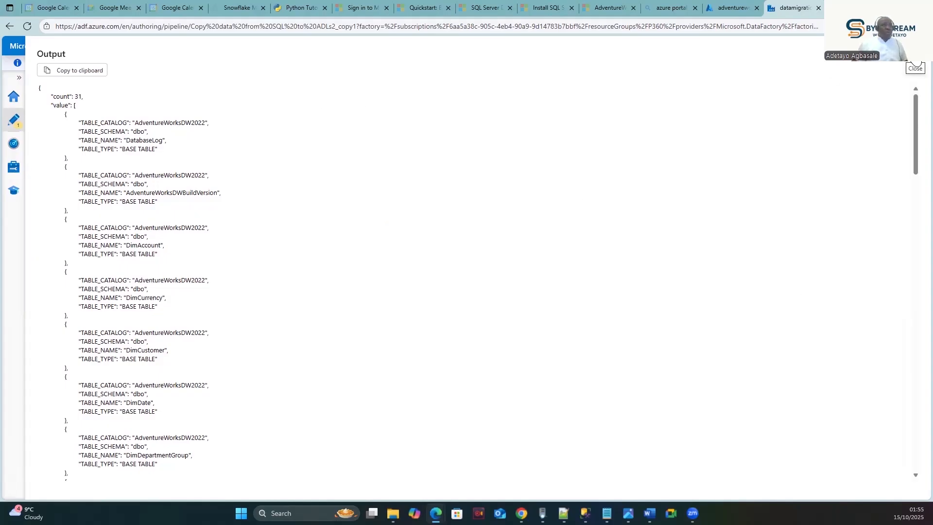
{"action": "left_click", "coordinate": [915, 68]}
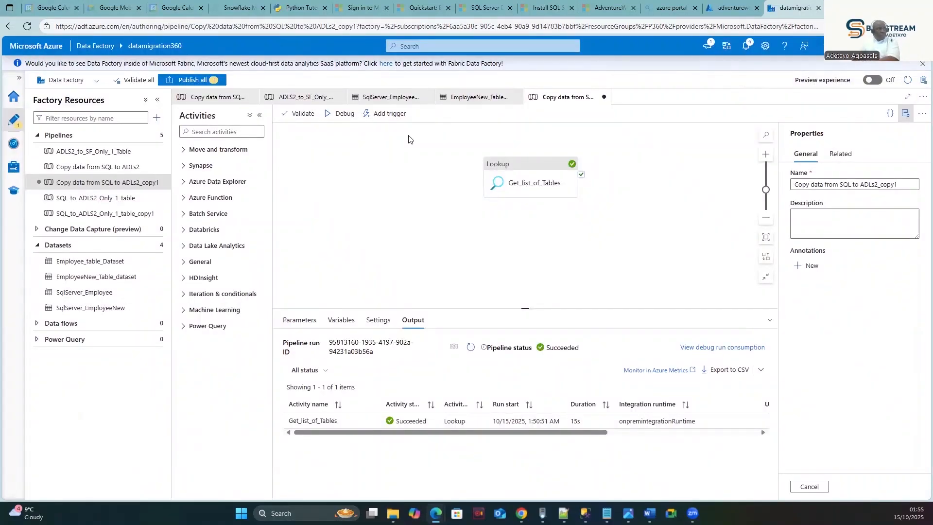
- Return to ForEach1 in the original pipeline and select its Copy data activity, sourcing dbo DimEmployee
{"action": "left_click", "coordinate": [215, 97]}
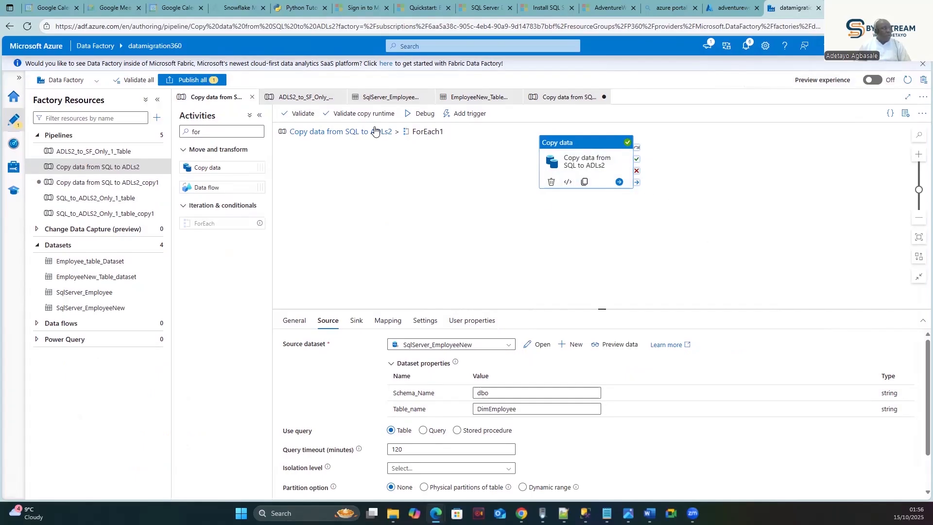
{"action": "left_click", "coordinate": [351, 132]}
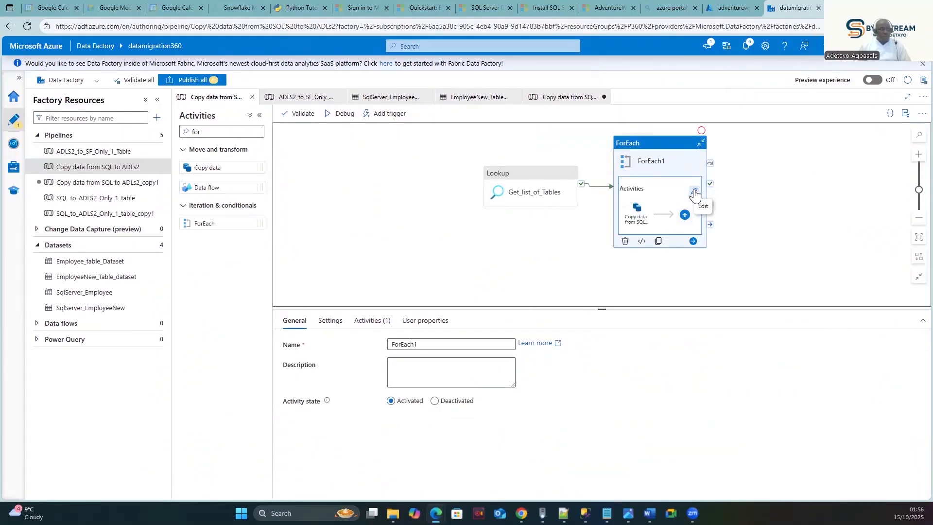
{"action": "left_click", "coordinate": [694, 192]}
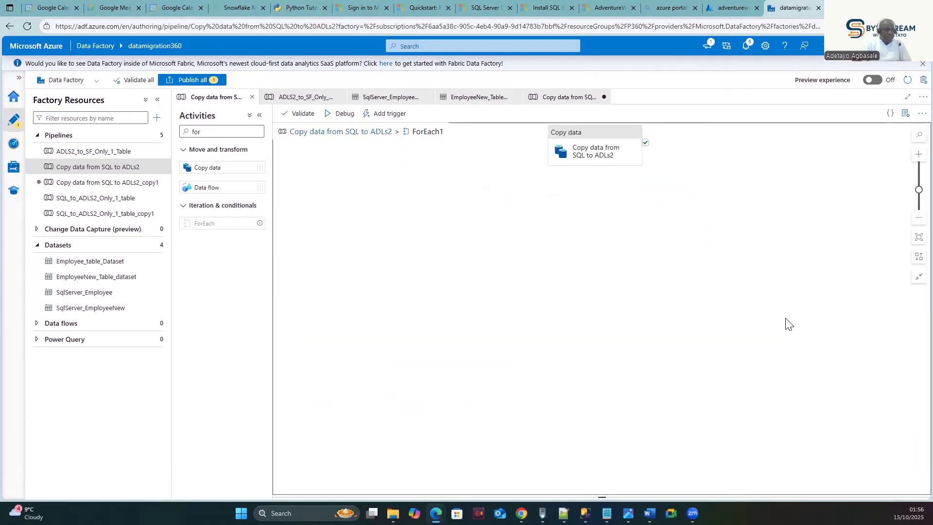
{"action": "left_click", "coordinate": [593, 146]}
{"action": "left_click_drag", "start_coordinate": [544, 161], "coordinate": [501, 181]}
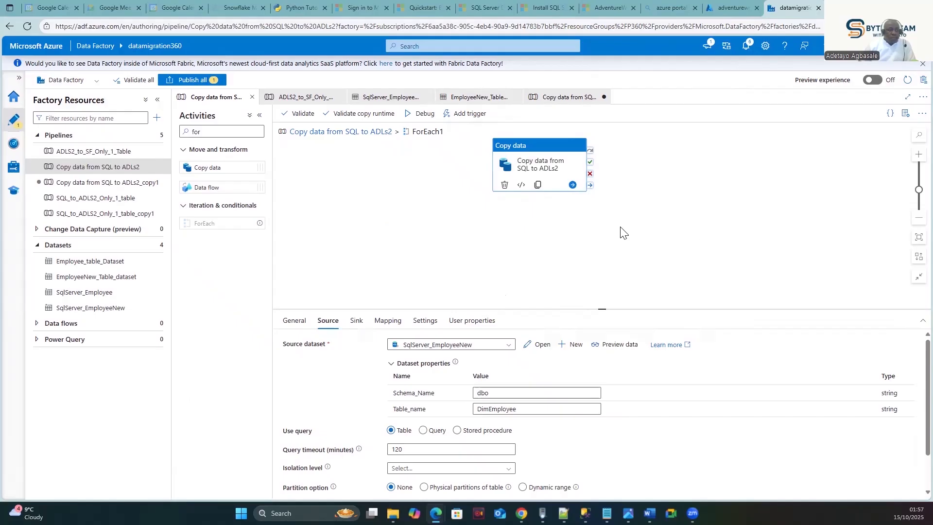
{"action": "left_click", "coordinate": [530, 410]}
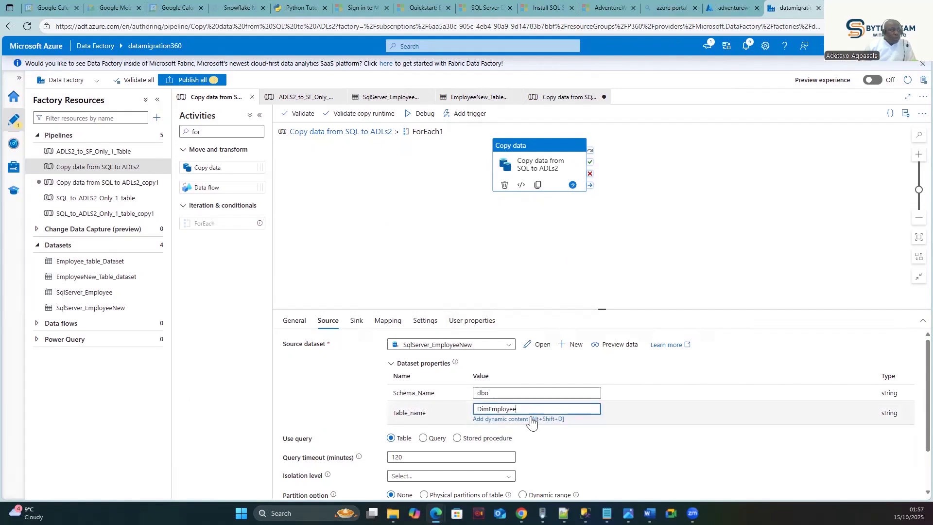
{"action": "left_click", "coordinate": [518, 418]}
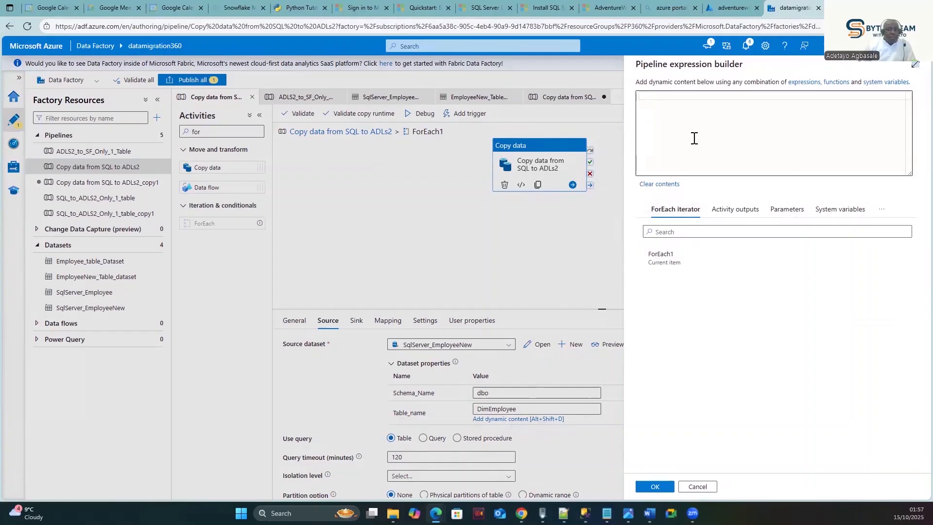
{"action": "left_click", "coordinate": [658, 99]}
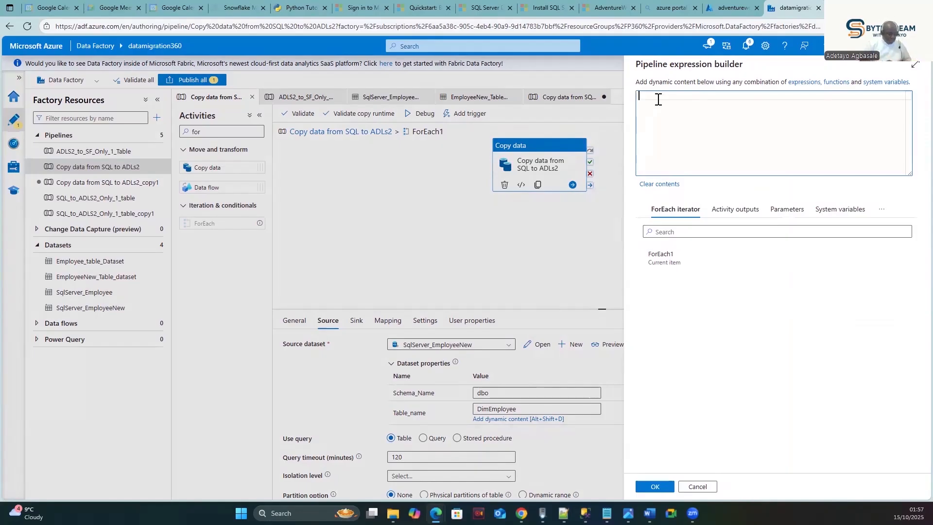
{"action": "type", "text": "Table"}
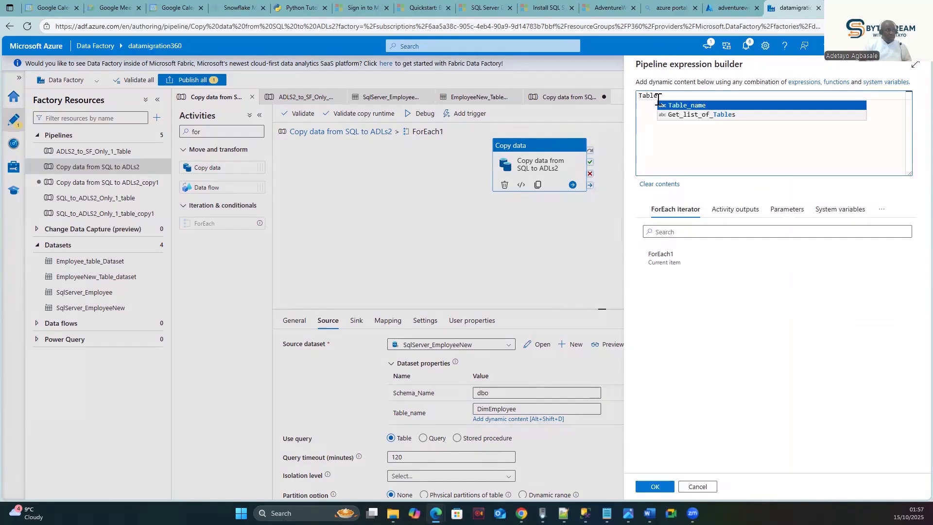
{"action": "left_click", "coordinate": [693, 104]}
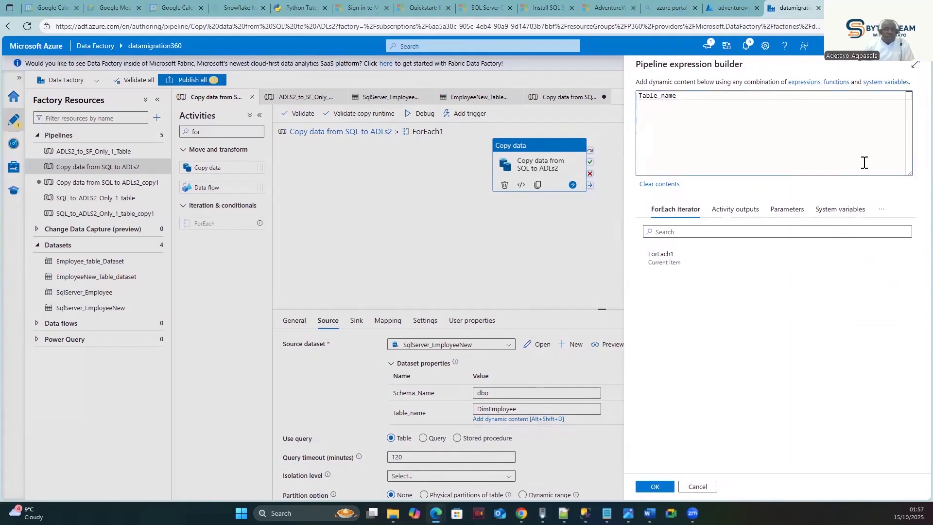
{"action": "left_click", "coordinate": [639, 96]}
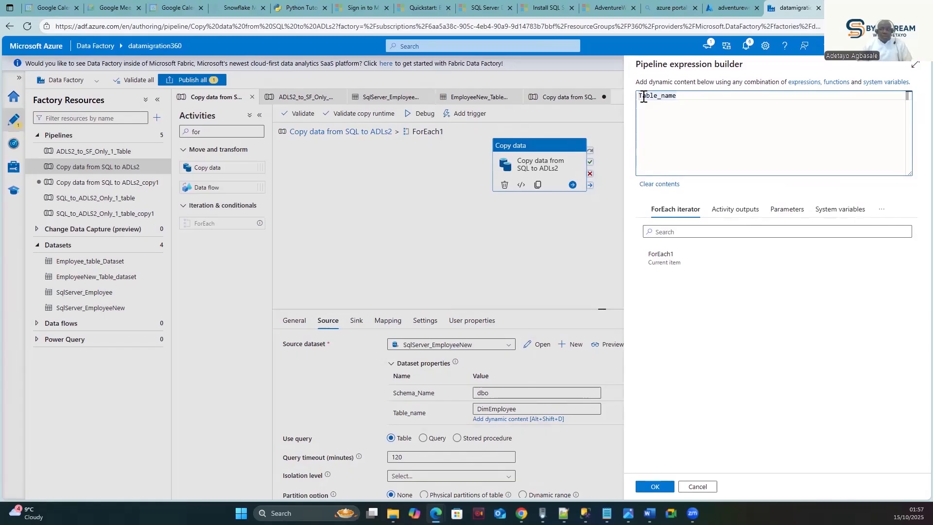
{"action": "type", "text": "@it"}
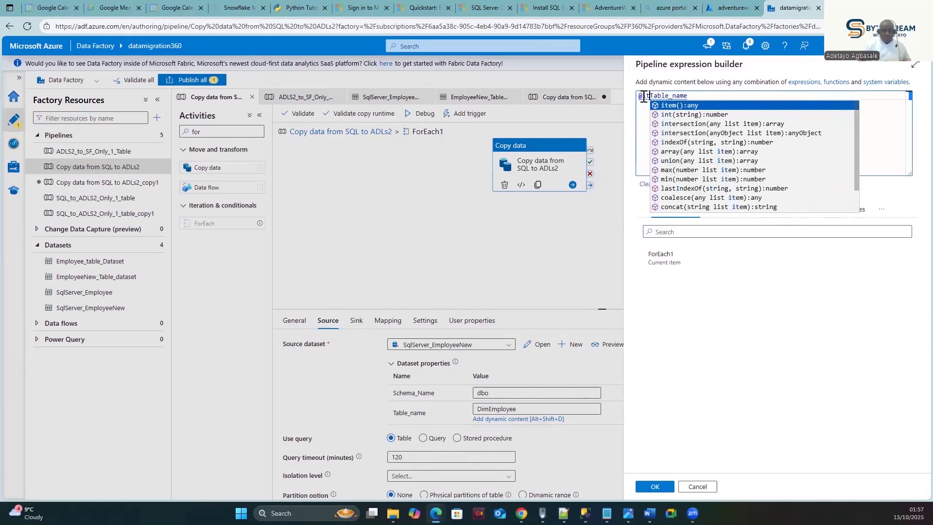
{"action": "type", "text": "em"}
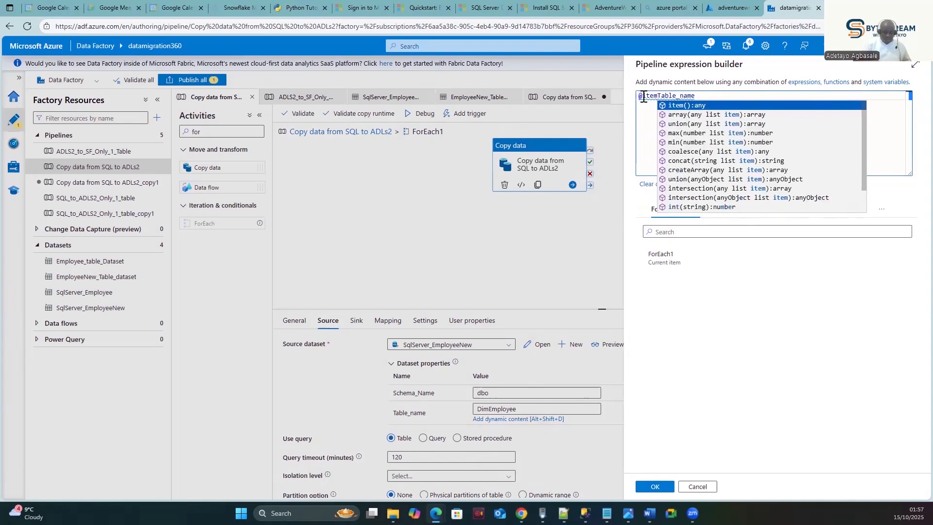
{"action": "type", "text": "()"}
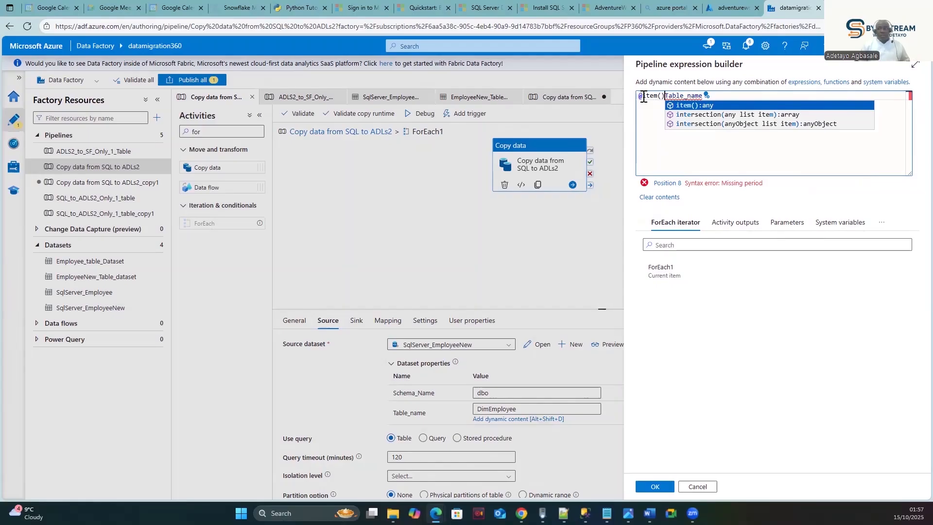
{"action": "type", "text": "."}
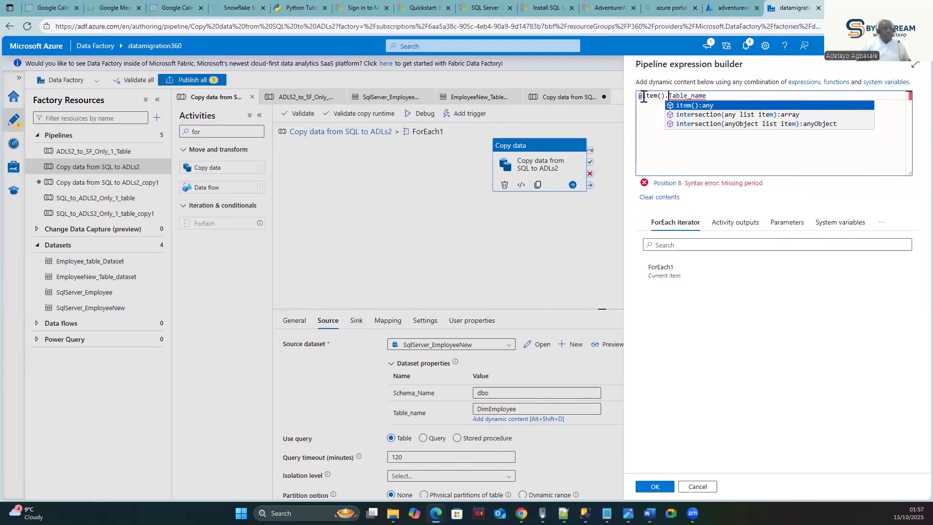
{"action": "left_click", "coordinate": [747, 138]}
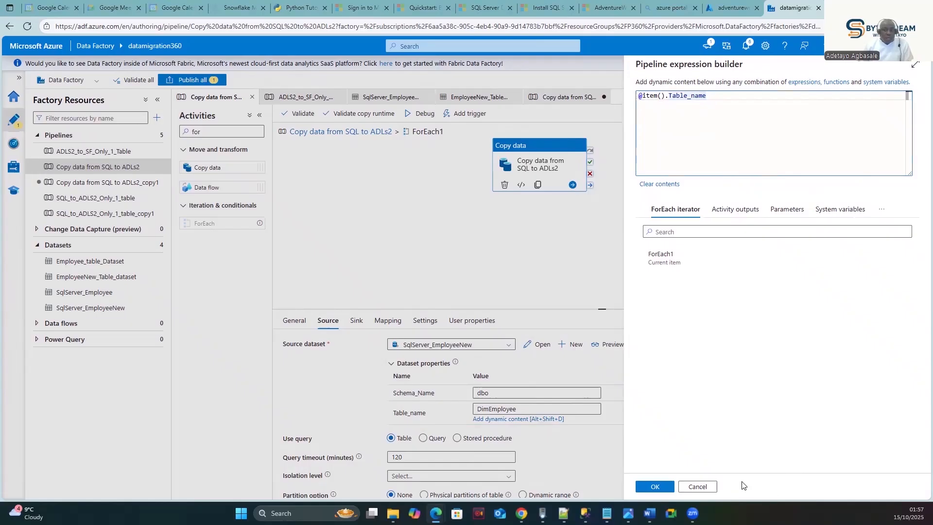
{"action": "left_click", "coordinate": [655, 486]}
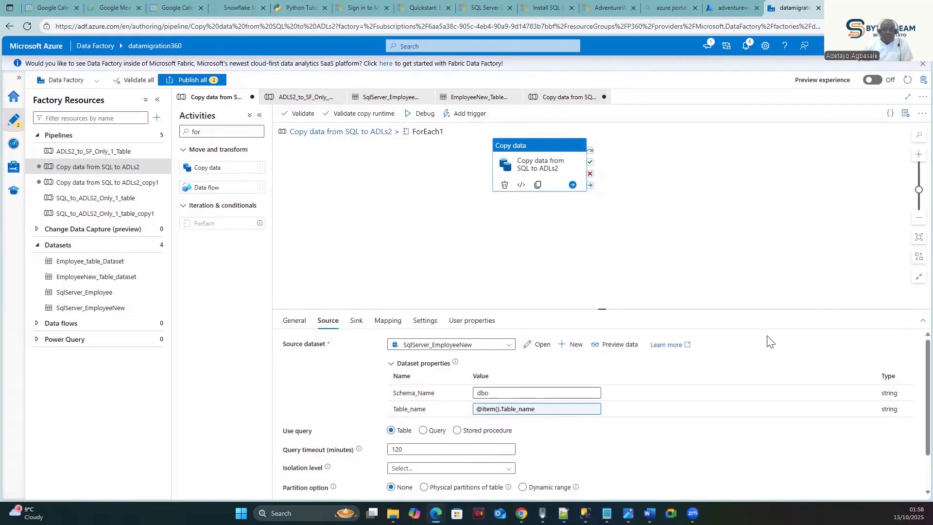
{"action": "left_click", "coordinate": [499, 392]}
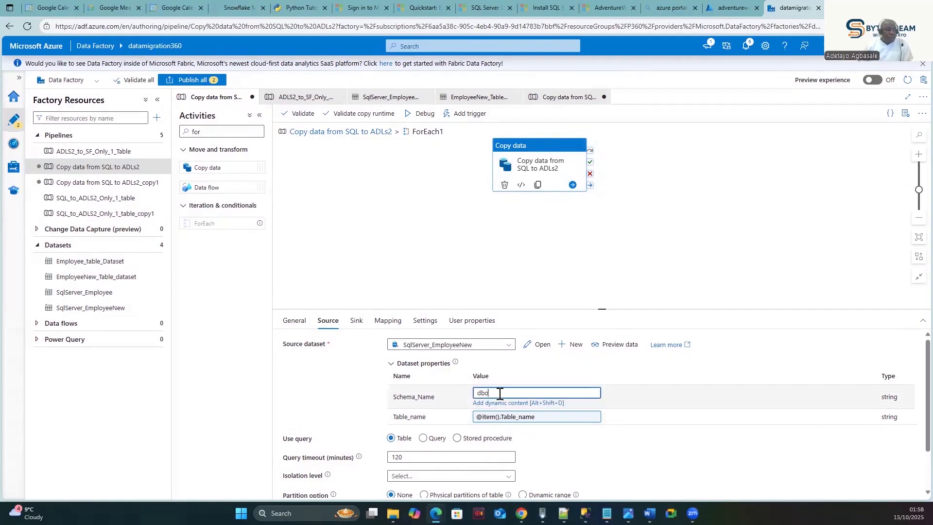
{"action": "left_click", "coordinate": [500, 402]}
{"action": "left_click", "coordinate": [683, 120]}
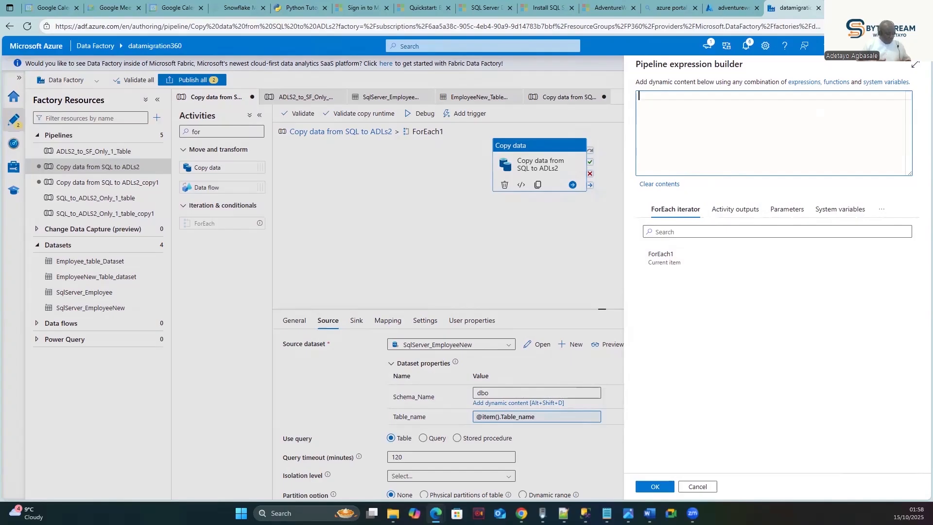
{"action": "type", "text": "@i"}
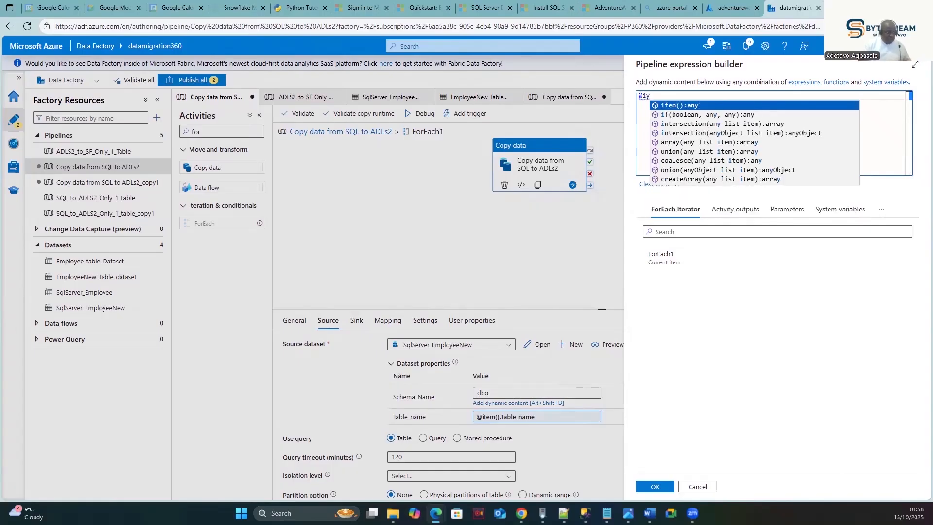
{"action": "type", "text": "tem"}
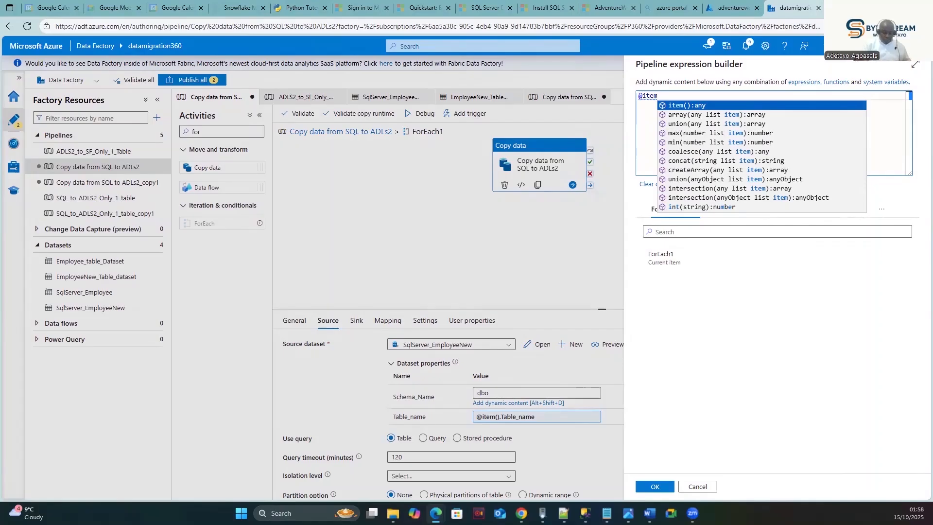
{"action": "type", "text": "()"}
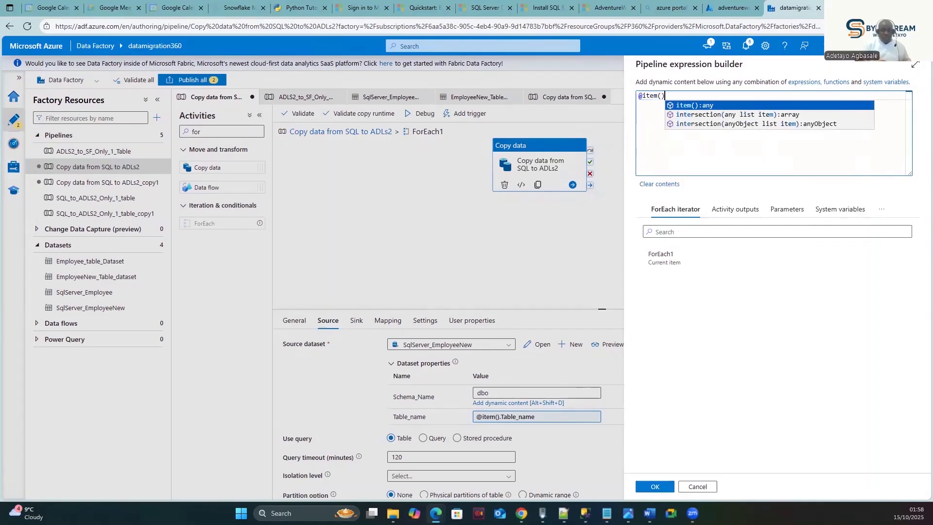
{"action": "type", "text": "."}
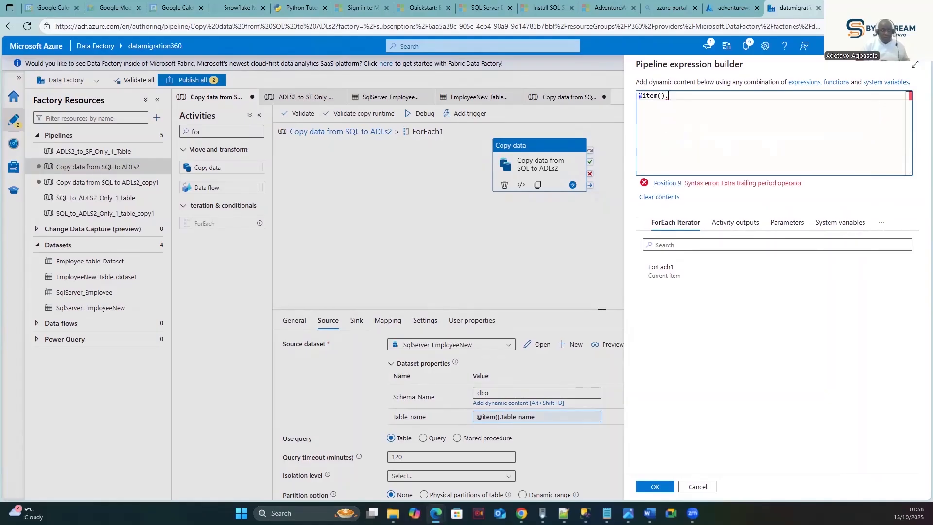
{"action": "type", "text": "TA"}
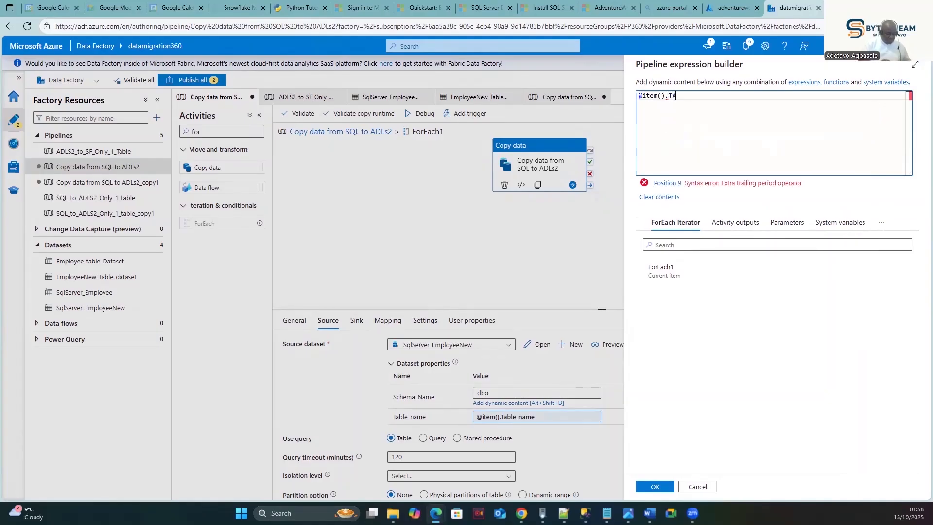
{"action": "type", "text": "BLE_SC"}
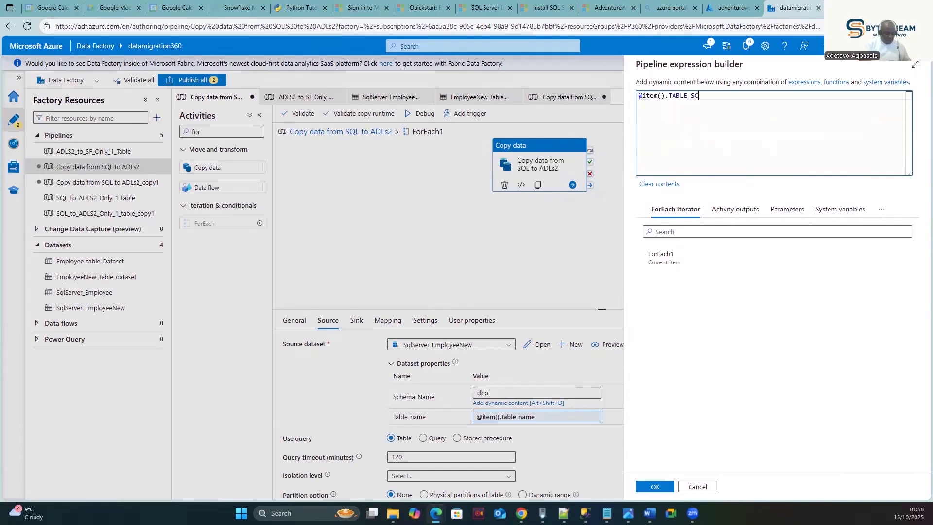
{"action": "type", "text": "HEMA"}
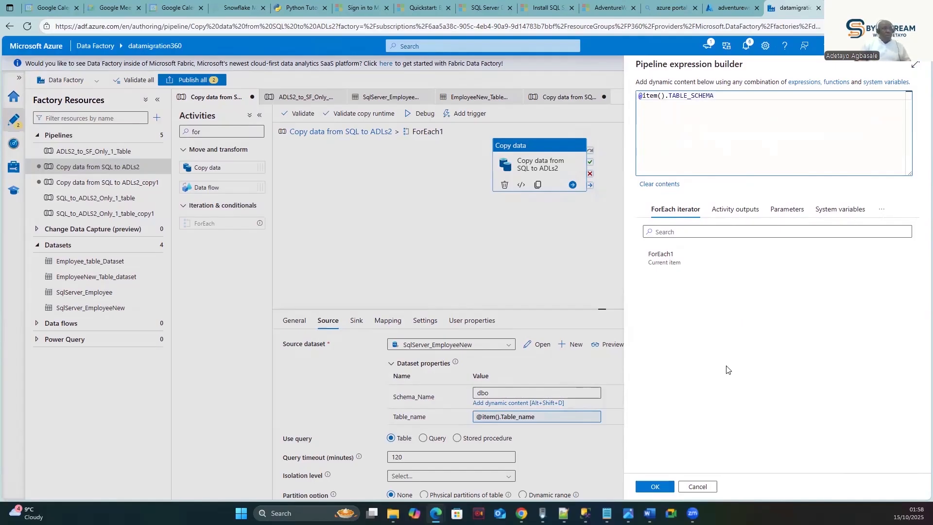
{"action": "left_click", "coordinate": [654, 486]}
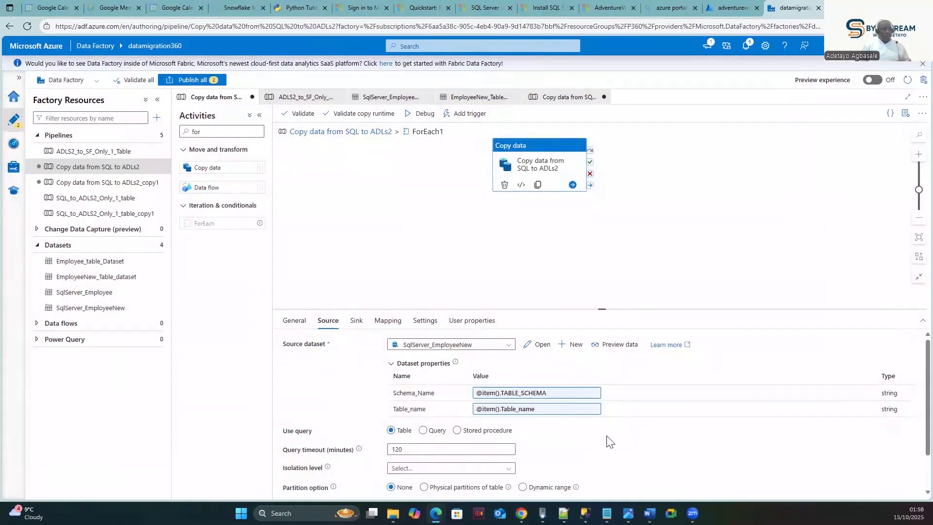
- Check the TABLE_NAME keys in the full-page Lookup output, then go back to the Copy data pipeline
{"action": "left_click", "coordinate": [554, 96]}
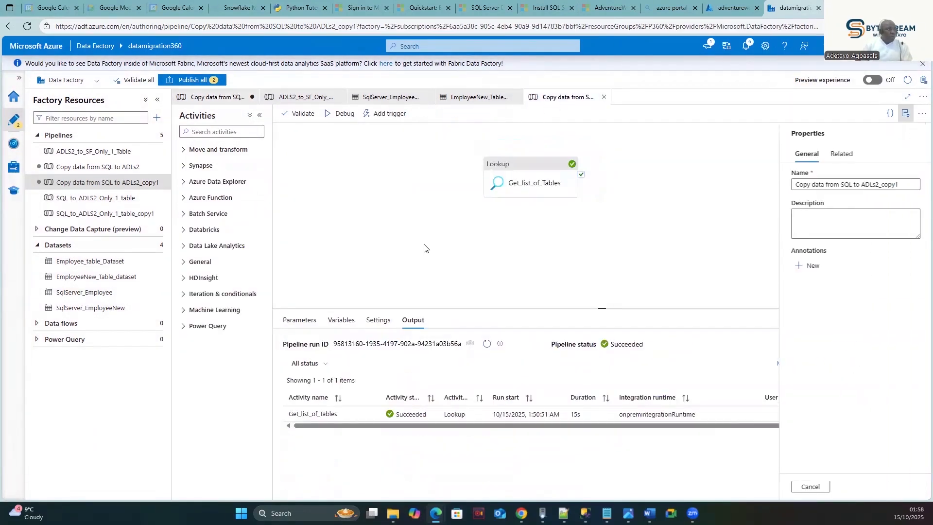
{"action": "left_click", "coordinate": [372, 420]}
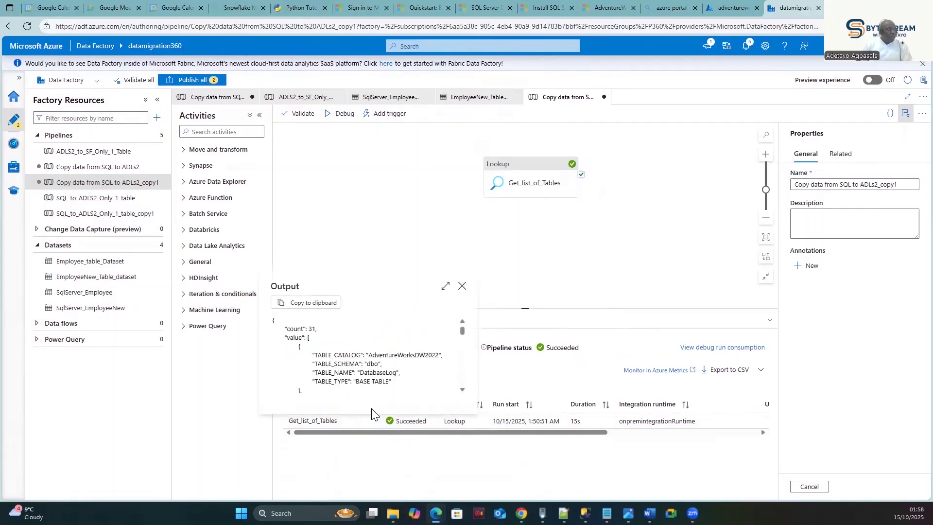
{"action": "left_click", "coordinate": [446, 285]}
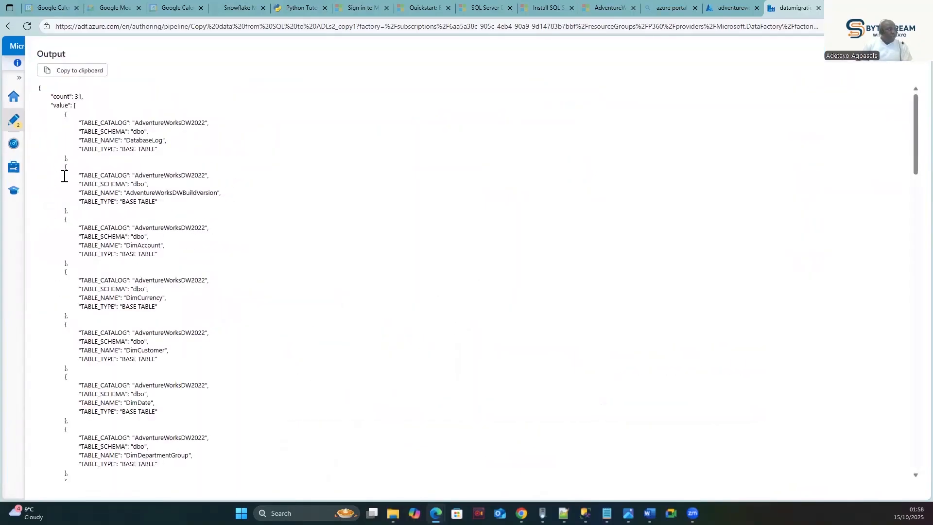
{"action": "double_click", "coordinate": [100, 193]}
{"action": "double_click", "coordinate": [101, 194]}
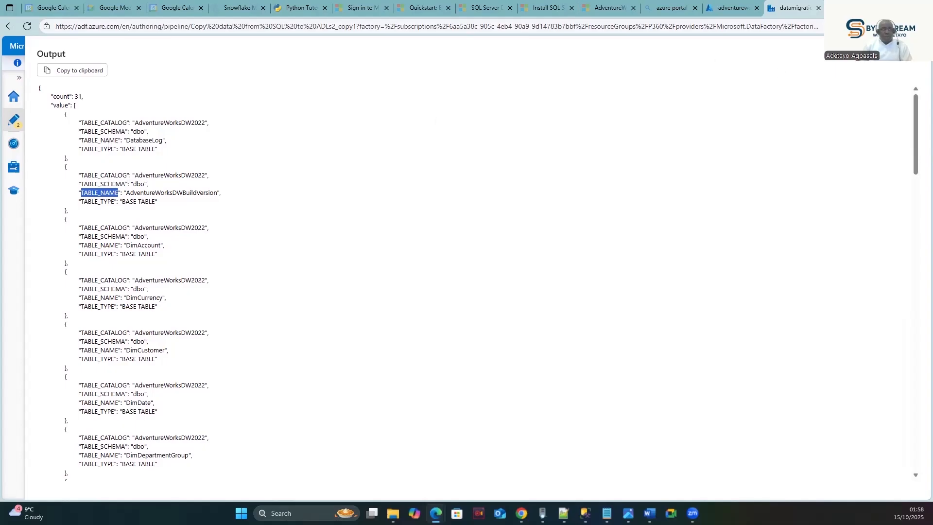
{"action": "left_click", "coordinate": [915, 68]}
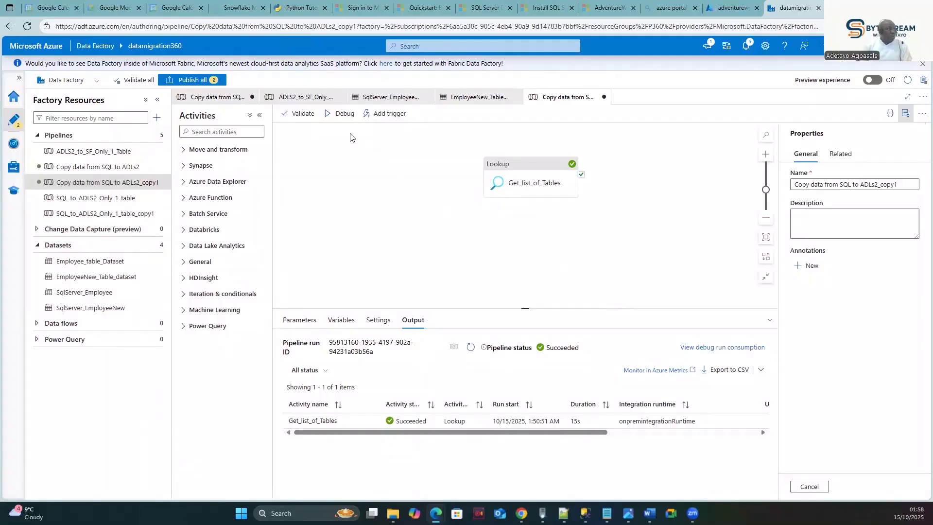
{"action": "left_click", "coordinate": [218, 98]}
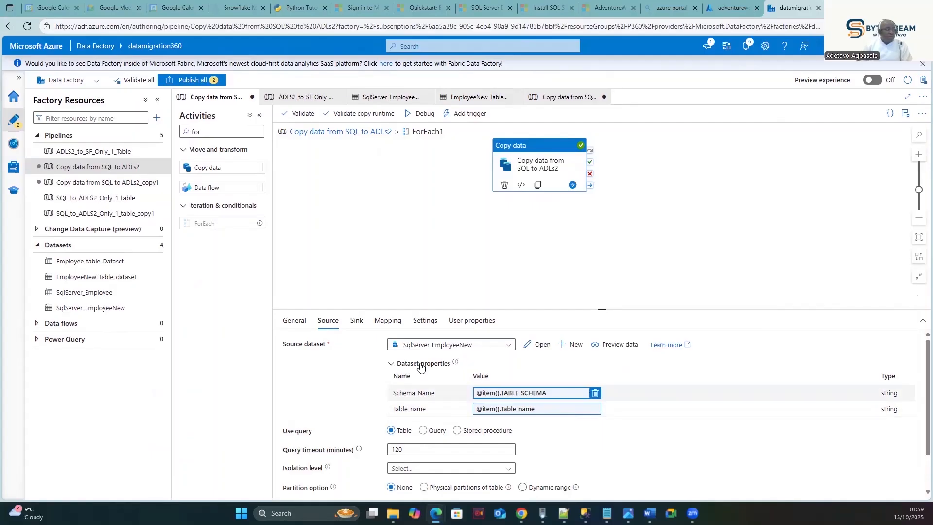
- Start a dynamic expression for the Sink FileName, replacing dimemployee.csv
{"action": "left_click", "coordinate": [354, 321]}
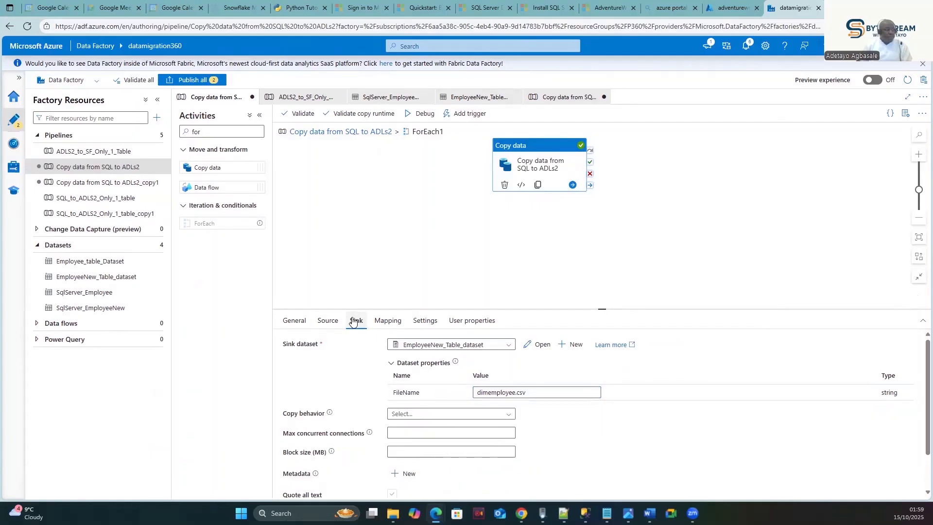
{"action": "left_click", "coordinate": [546, 392]}
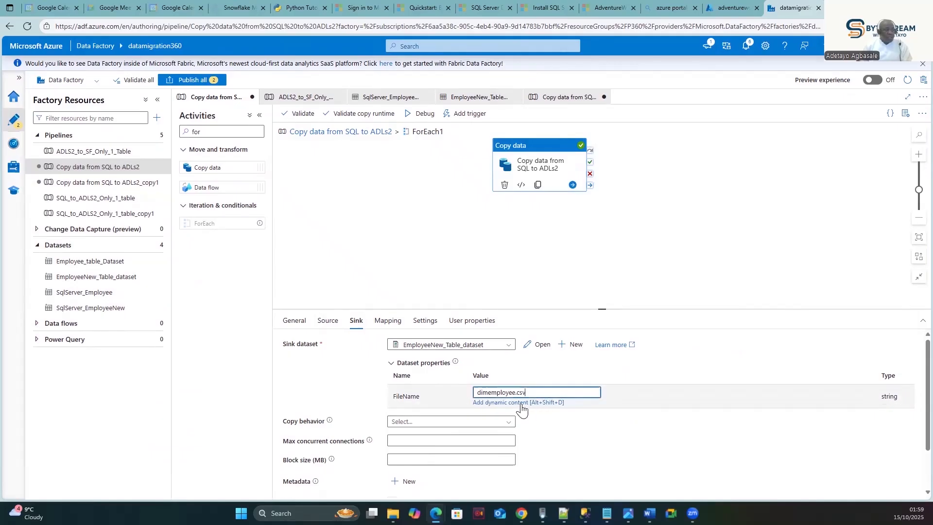
{"action": "left_click", "coordinate": [521, 403]}
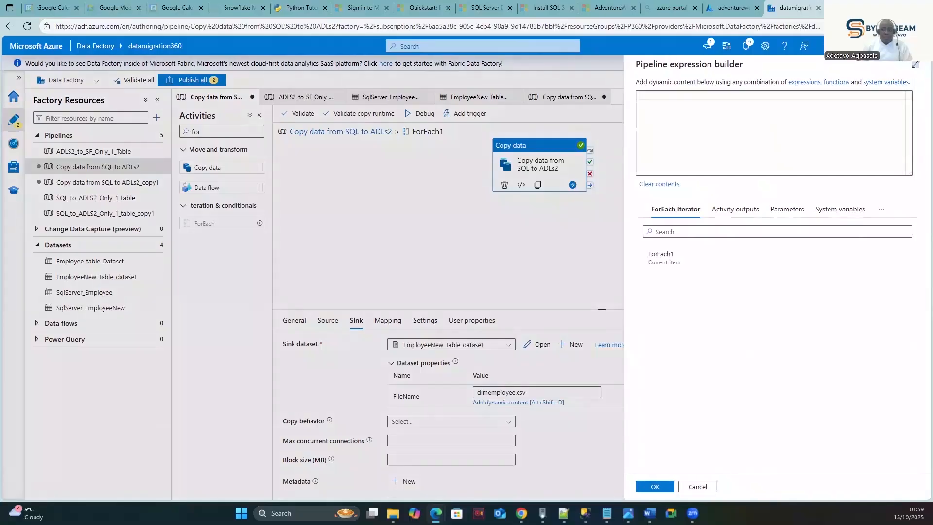
{"action": "left_click", "coordinate": [673, 105]}
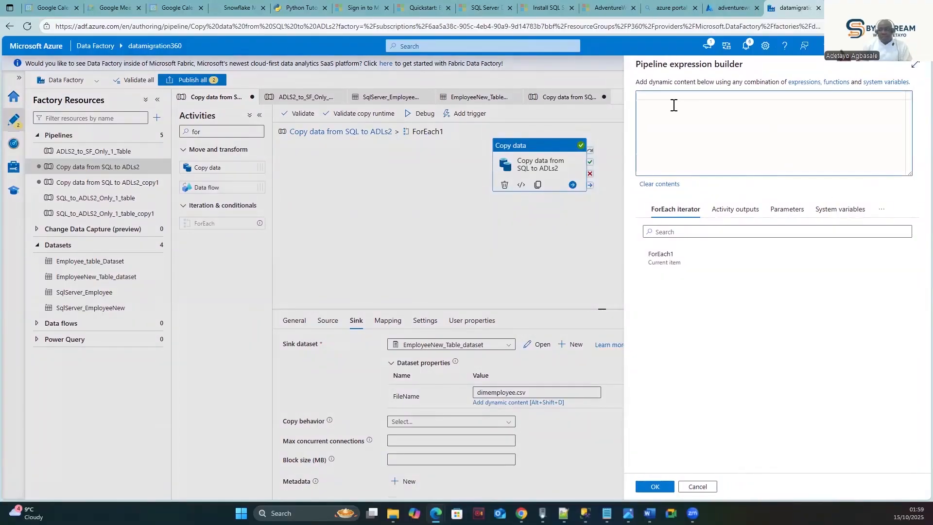
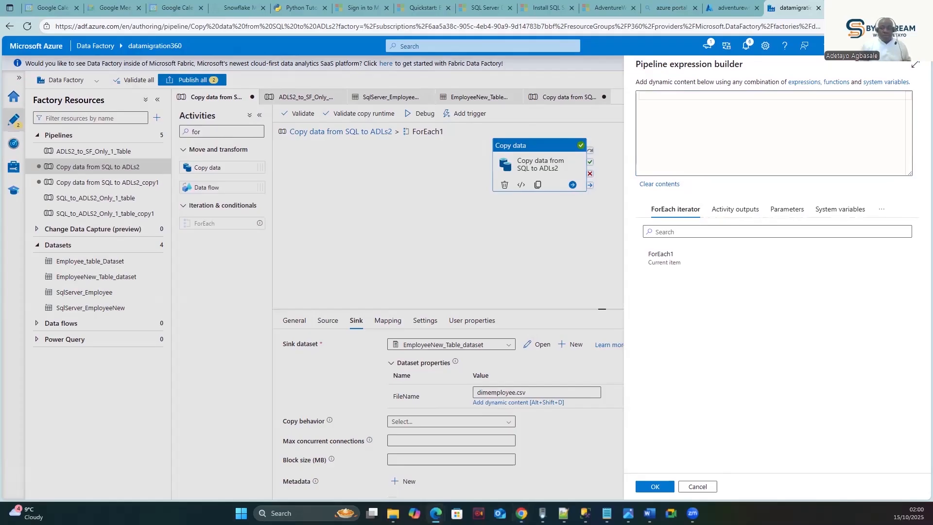
- Build the file name expression <TABLE_SCHEMA>.<Table_name>.CSV from autocomplete placeholders
{"action": "left_click", "coordinate": [698, 98]}
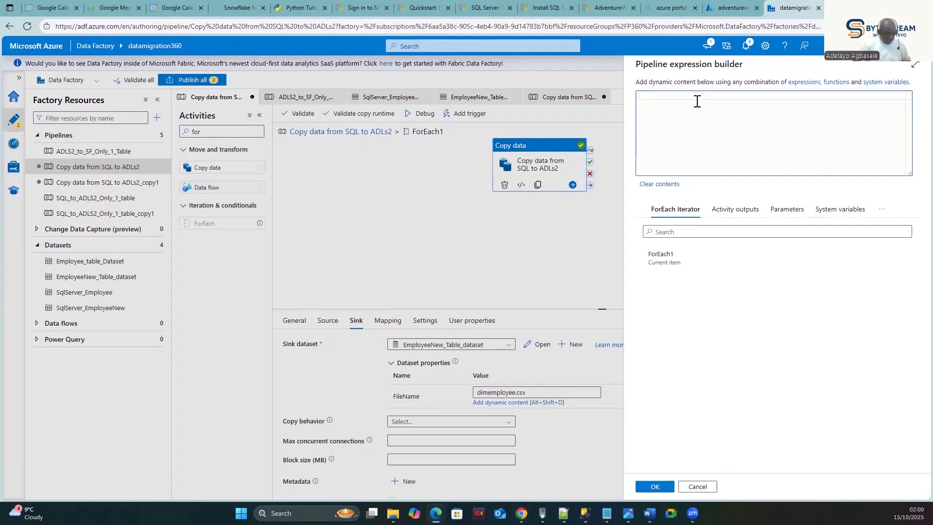
{"action": "type", "text": "<TA"}
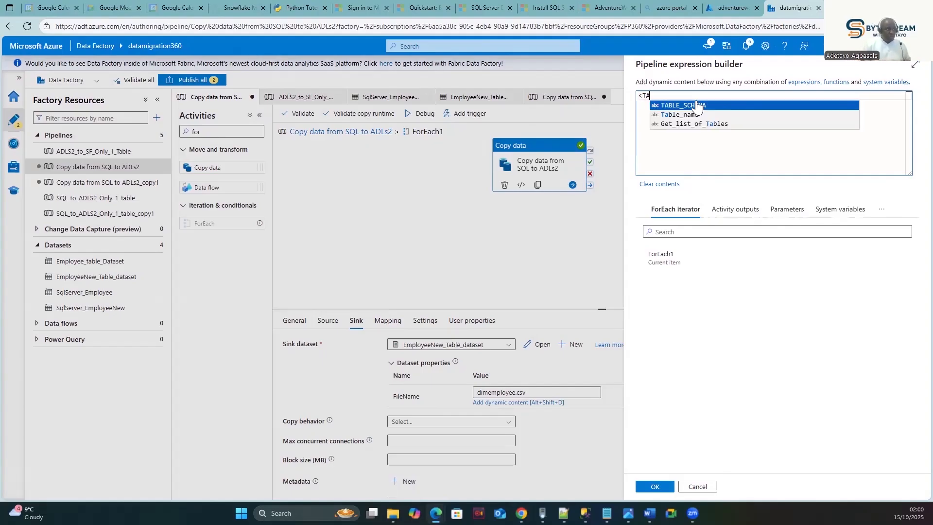
{"action": "key", "text": "BackSpace"}
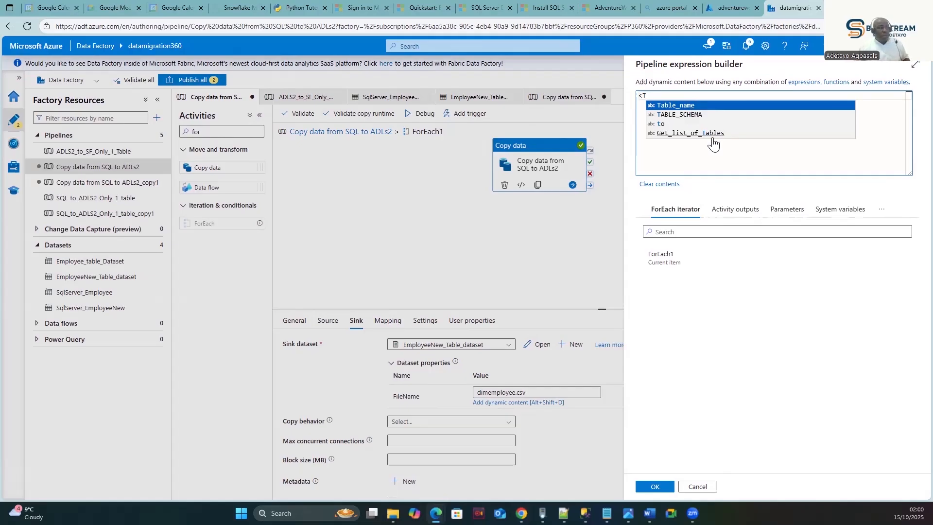
{"action": "left_click", "coordinate": [695, 116]}
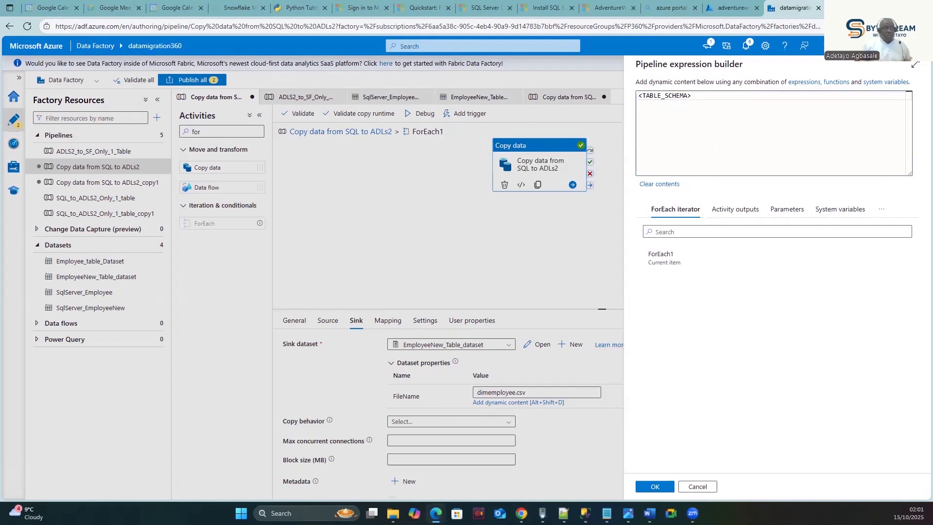
{"action": "left_click", "coordinate": [717, 99]}
{"action": "type", "text": ".<>"}
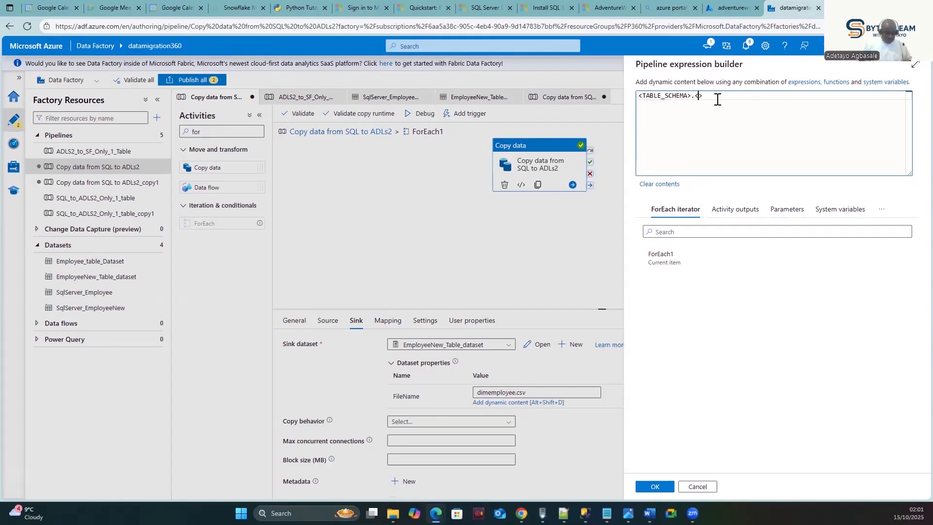
{"action": "type", "text": "tABLE"}
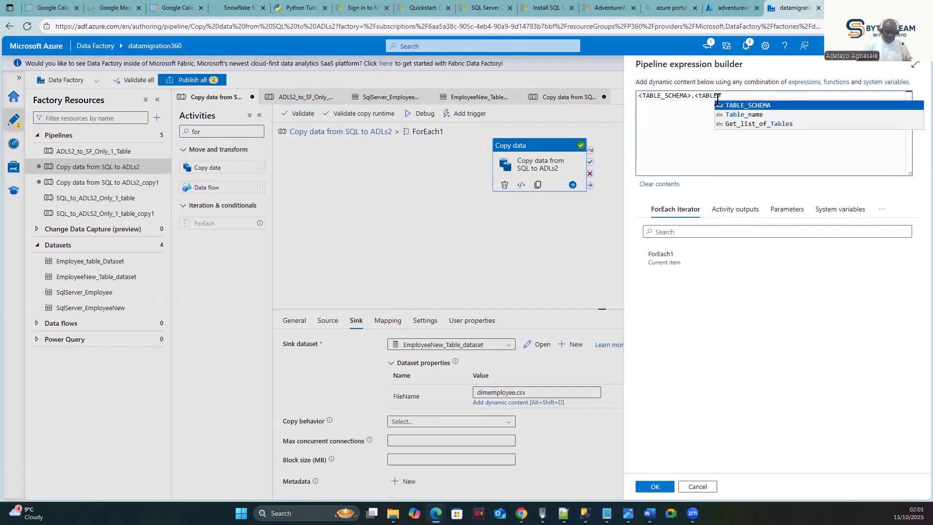
{"action": "type", "text": "_nAME"}
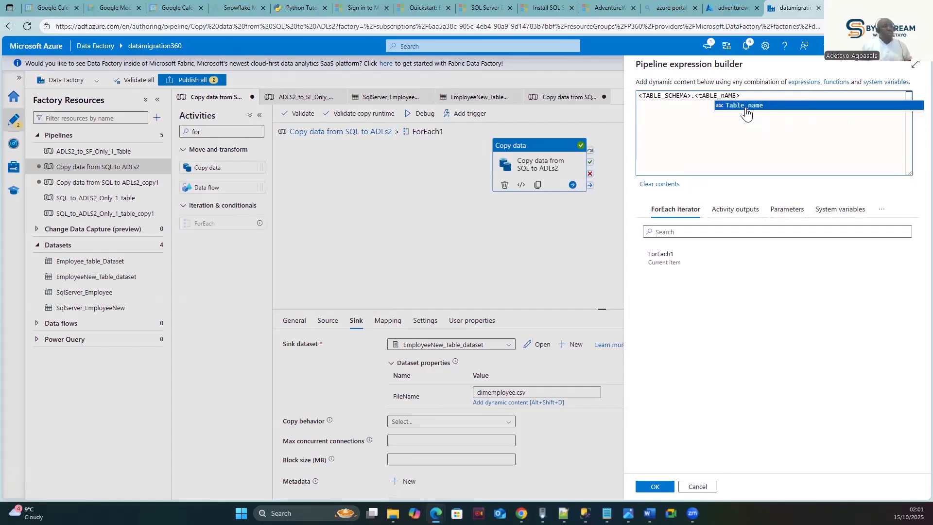
{"action": "left_click", "coordinate": [749, 106]}
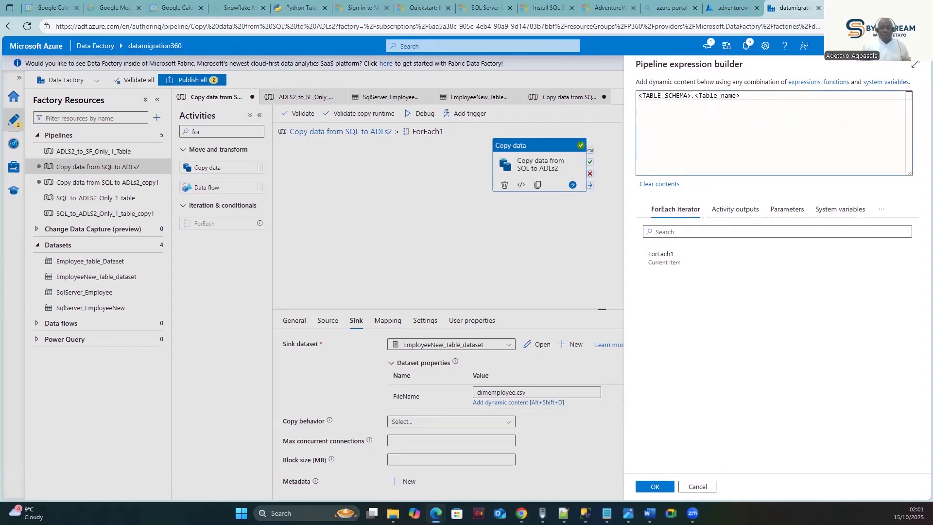
{"action": "left_click", "coordinate": [746, 96]}
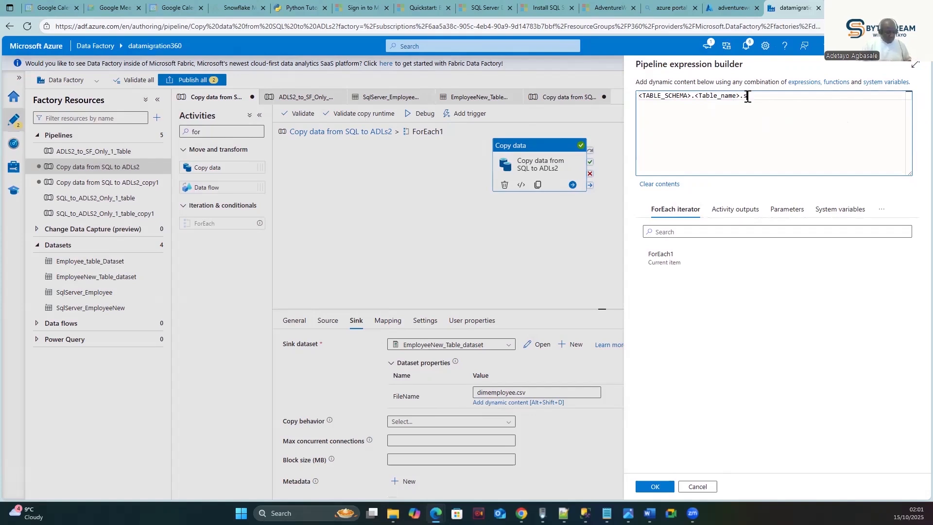
{"action": "type", "text": "s"}
{"action": "key", "text": "BackSpace"}
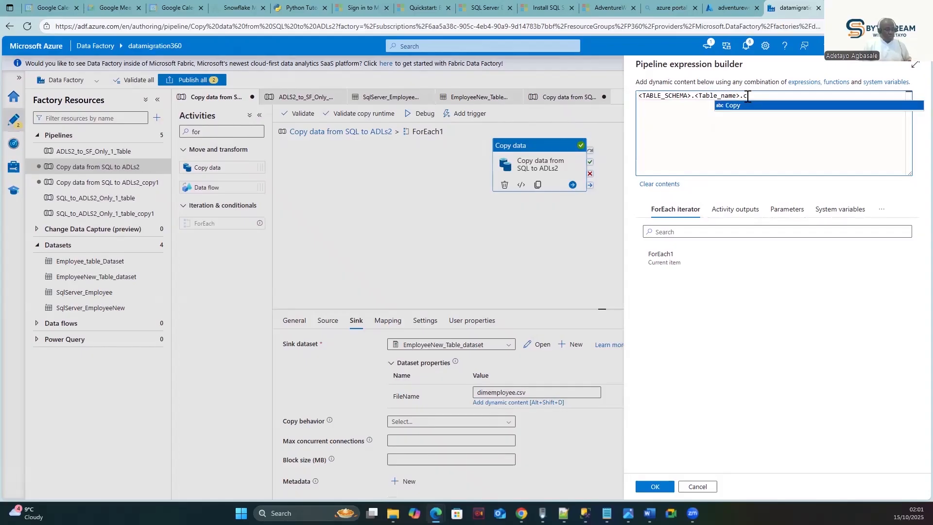
{"action": "type", "text": "csv"}
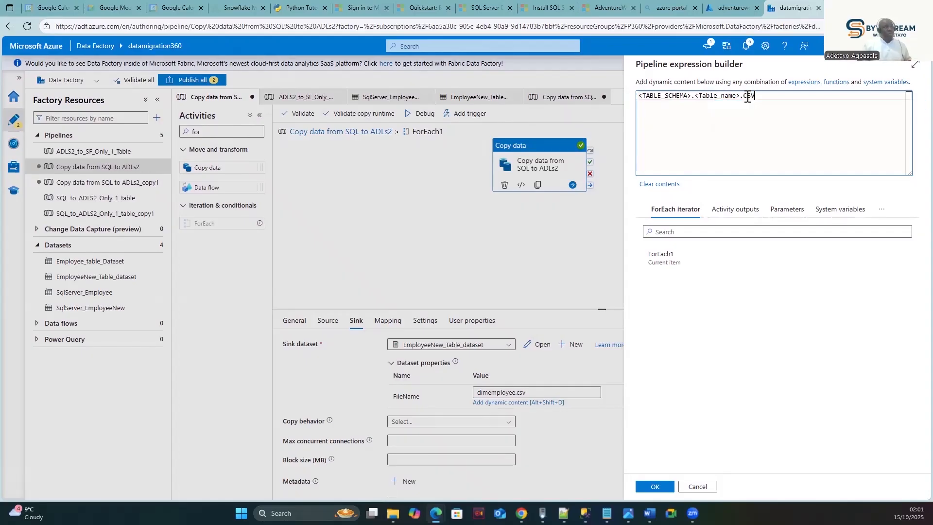
- Duplicate the expression on a second line and change its extension to TXT
{"action": "left_click_drag", "start_coordinate": [771, 97], "coordinate": [631, 104]}
{"action": "key", "text": "ctrl+c"}
{"action": "left_click", "coordinate": [778, 105]}
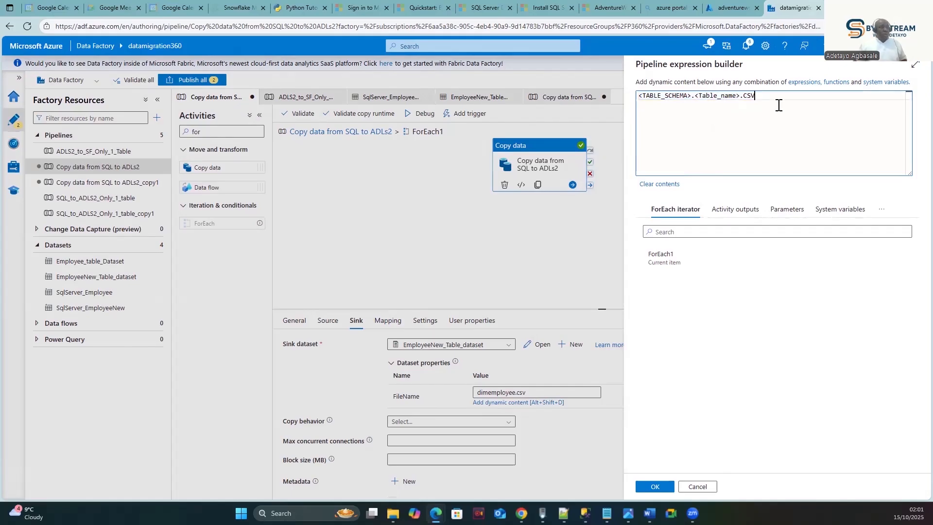
{"action": "key", "text": "Return"}
{"action": "key", "text": "ctrl+v"}
{"action": "double_click", "coordinate": [751, 105]}
{"action": "type", "text": "TXT"}
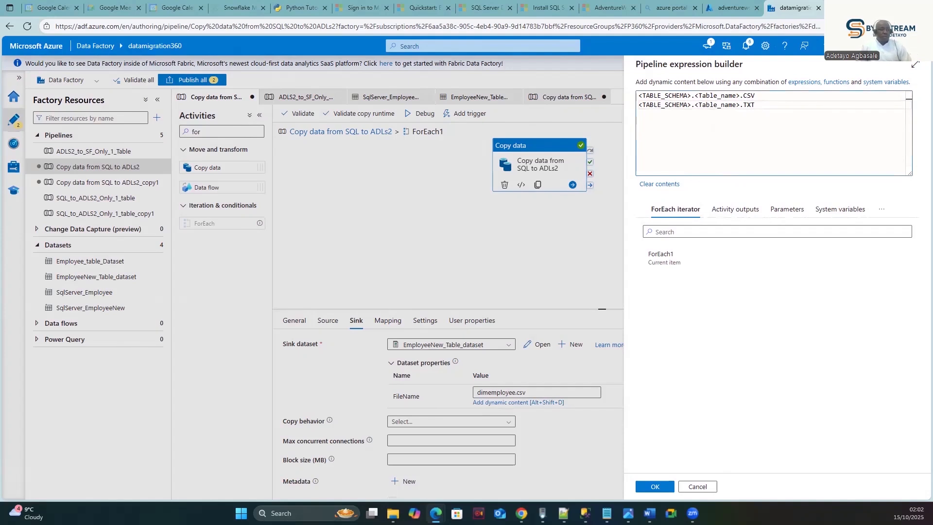
- Apply the expression as the sink FileName and review the Copy data Settings and Mapping
{"action": "left_click", "coordinate": [654, 486]}
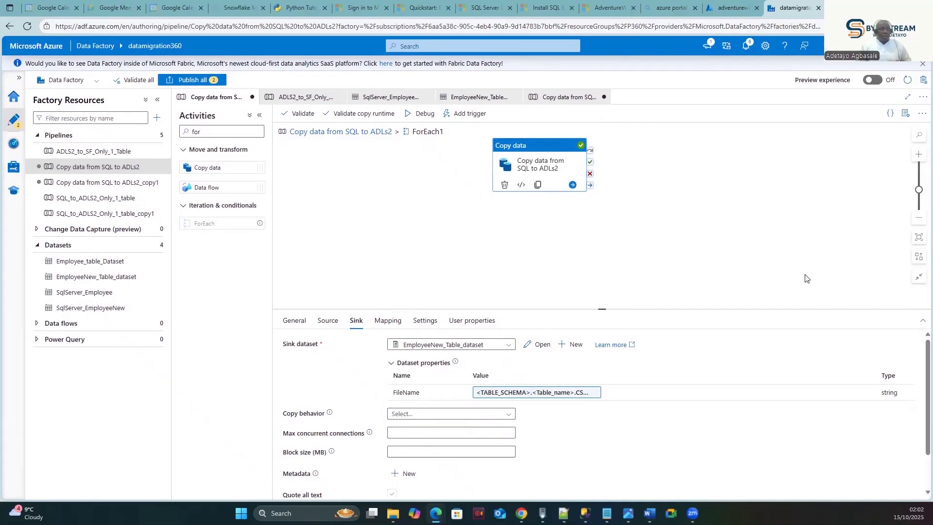
{"action": "left_click", "coordinate": [732, 293]}
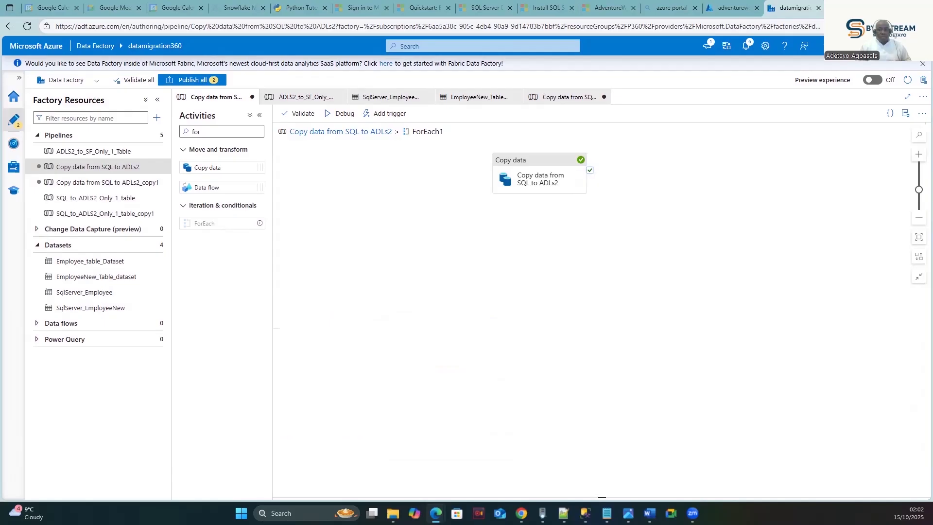
{"action": "left_click", "coordinate": [553, 171]}
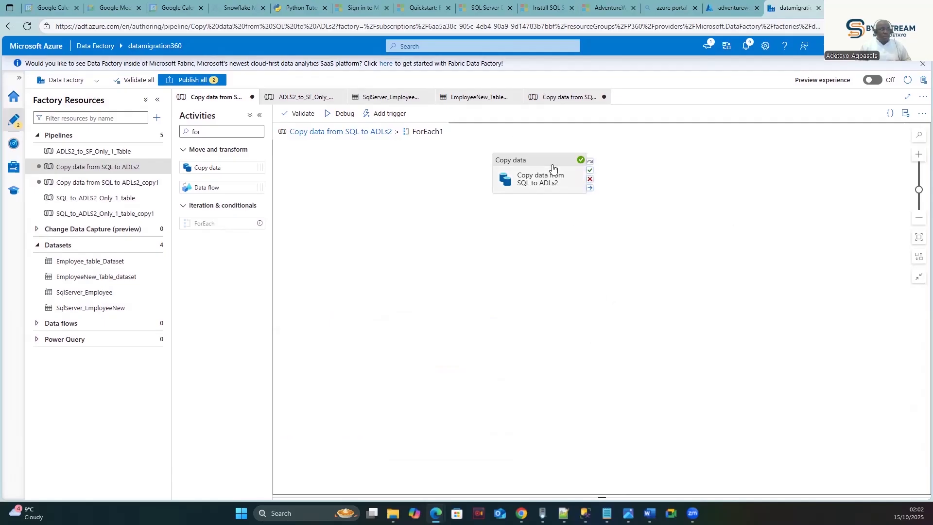
{"action": "left_click", "coordinate": [424, 320]}
{"action": "left_click", "coordinate": [387, 322]}
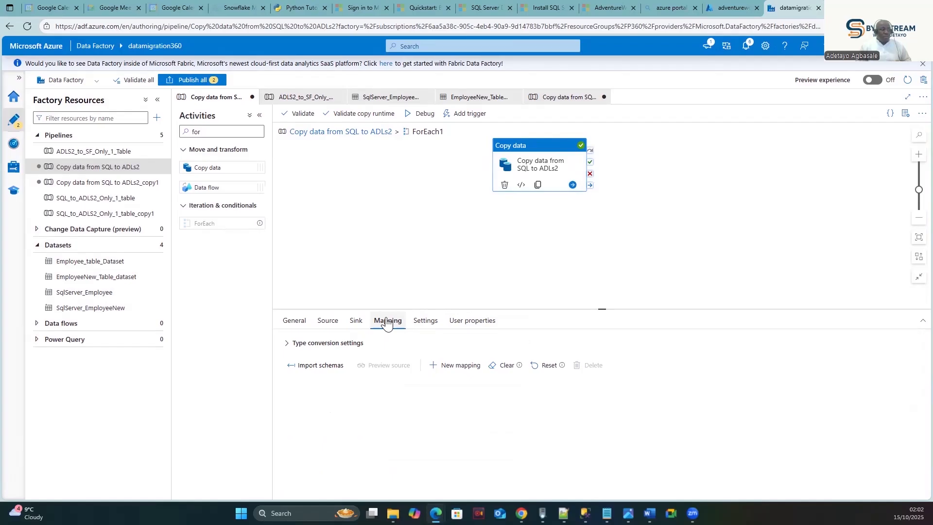
- Reopen the Sink FileName expression, then look at the adventurework storage container
{"action": "left_click", "coordinate": [355, 321]}
{"action": "left_click", "coordinate": [554, 393]}
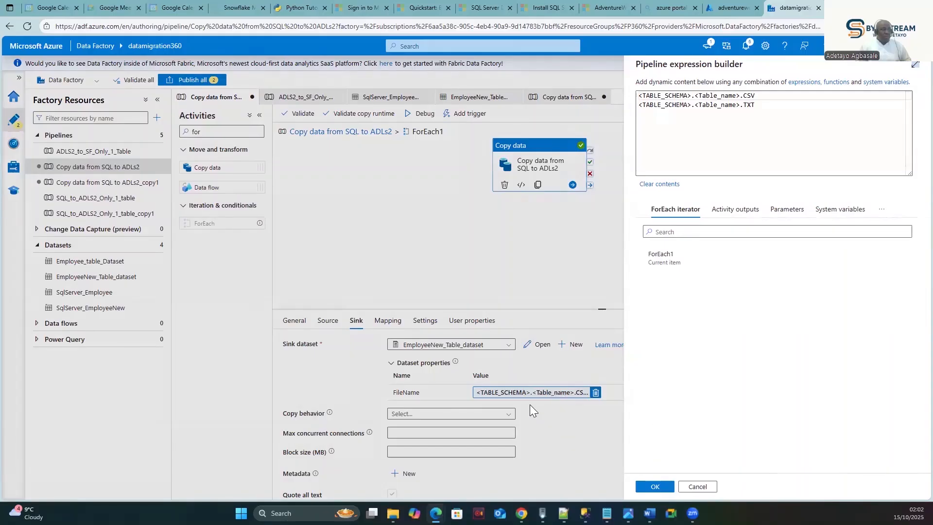
{"action": "left_click", "coordinate": [715, 10]}
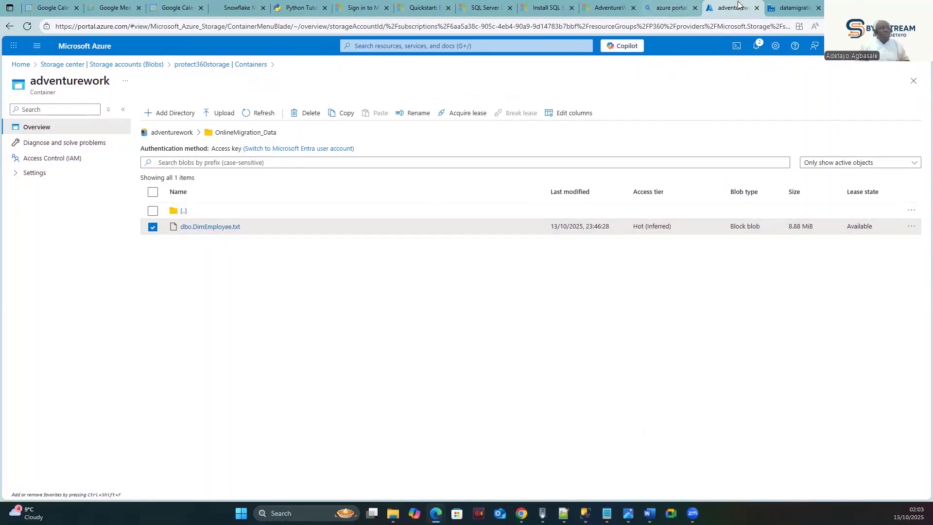
- Return to the Data Factory pipeline with the .CSV/.TXT expression builder
{"action": "left_click", "coordinate": [792, 8]}
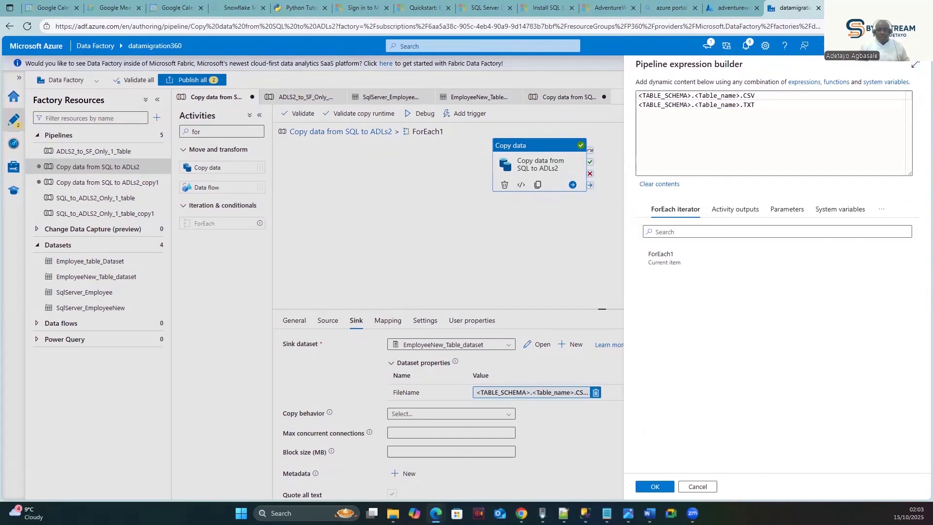
{"action": "key", "text": "alt+Tab"}
{"action": "key", "text": "alt+Tab"}
{"action": "key", "text": "alt+Tab"}
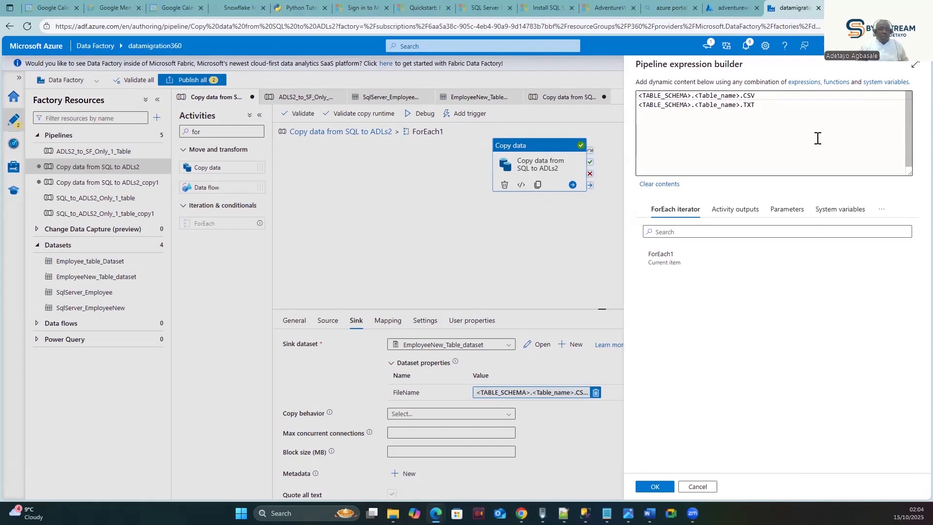
{"action": "left_click_drag", "start_coordinate": [763, 105], "coordinate": [637, 105]}
{"action": "key", "text": "BackSpace"}
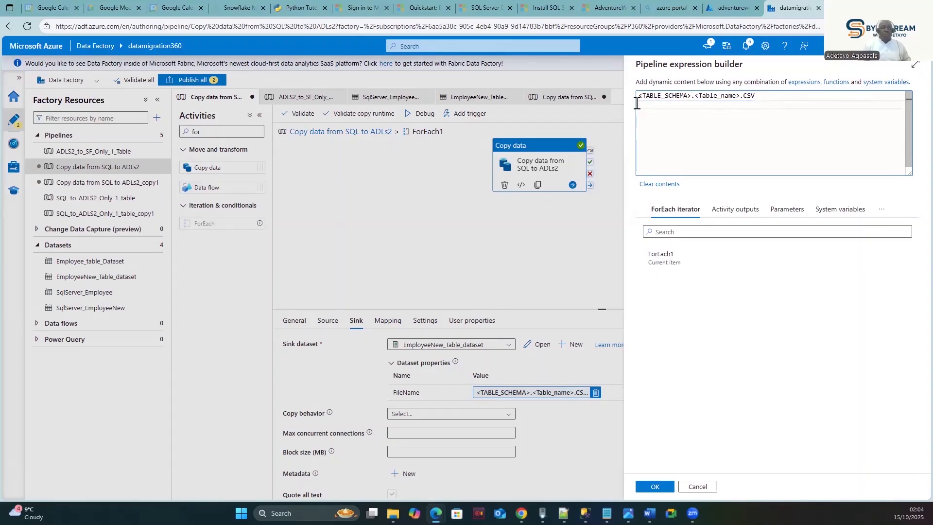
{"action": "left_click_drag", "start_coordinate": [652, 108], "coordinate": [633, 96]}
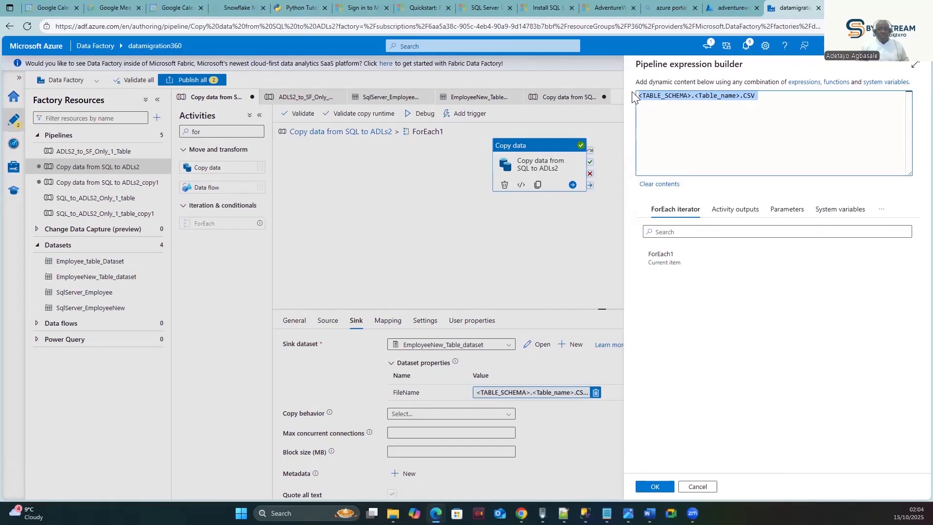
{"action": "type", "text": "@concat(item().TABLE_SCHEMA,'_',item().TABLE_NAME,'.CSV')"}
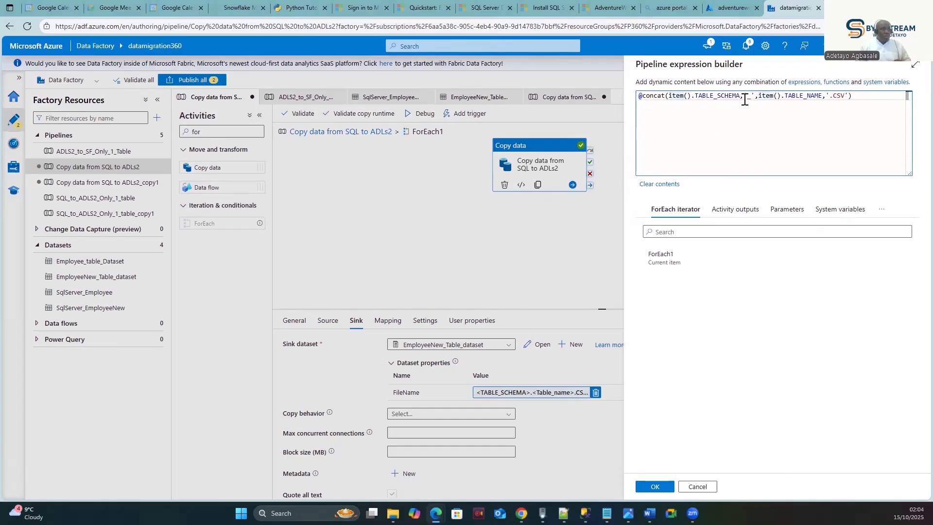
{"action": "left_click", "coordinate": [803, 96]}
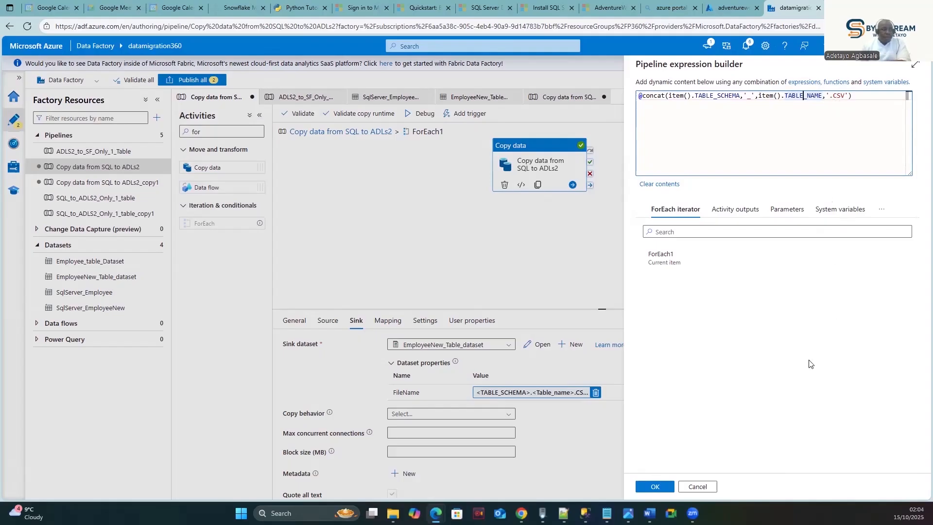
{"action": "left_click", "coordinate": [653, 487]}
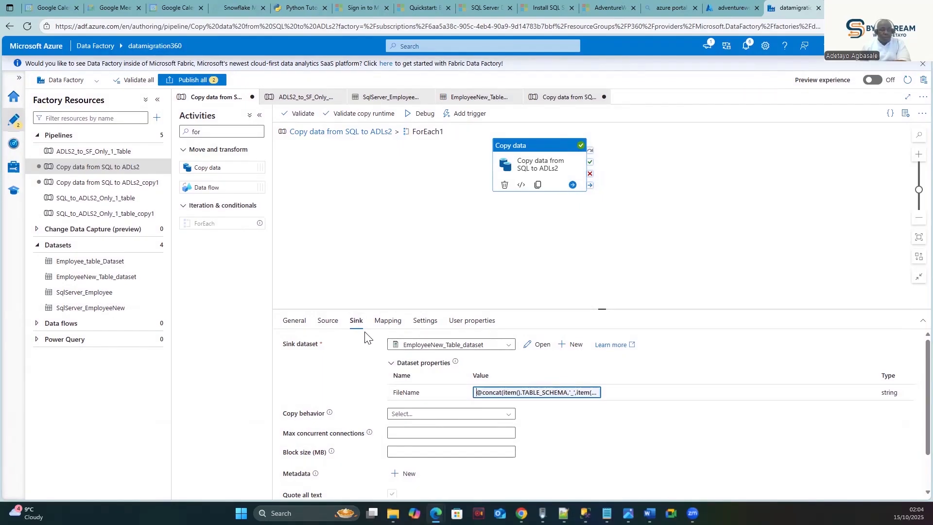
- Publish both pending changes, then debug the main pipeline and show its output
{"action": "left_click", "coordinate": [203, 81]}
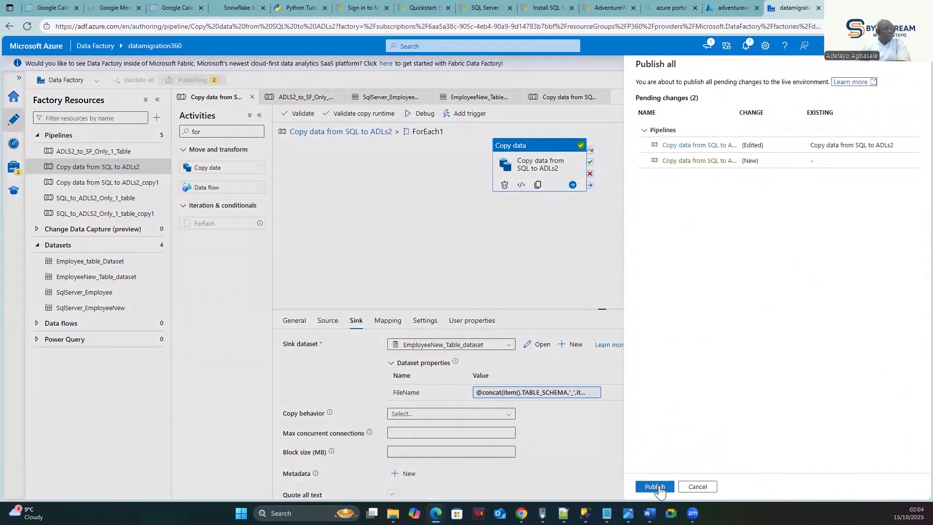
{"action": "left_click", "coordinate": [656, 488]}
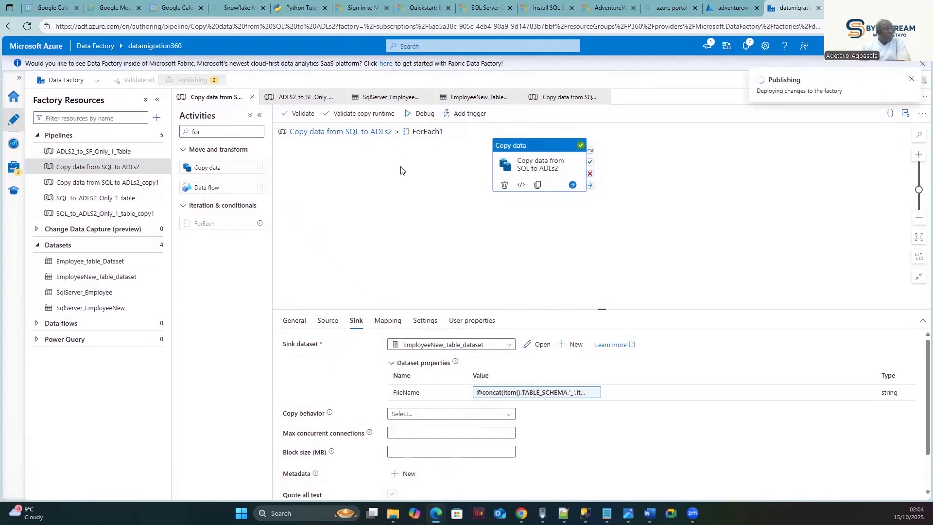
{"action": "left_click", "coordinate": [364, 132]}
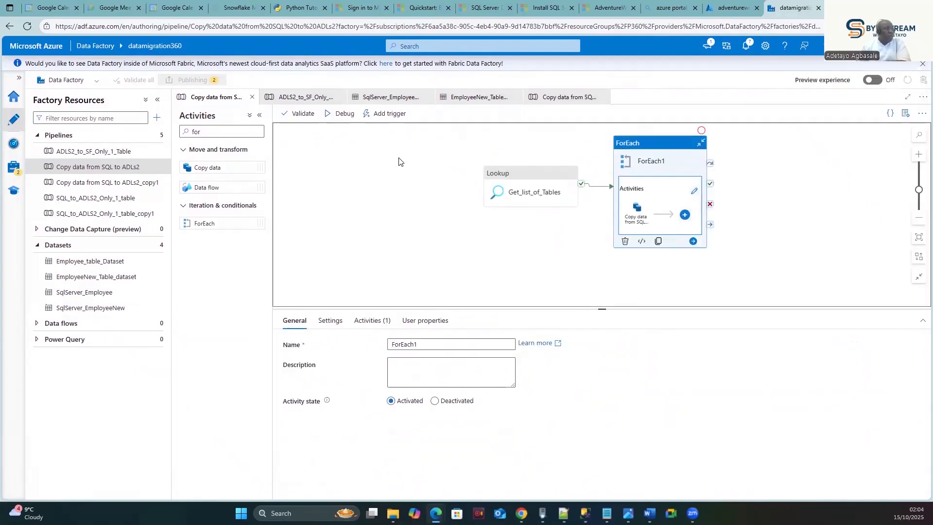
{"action": "left_click", "coordinate": [329, 115]}
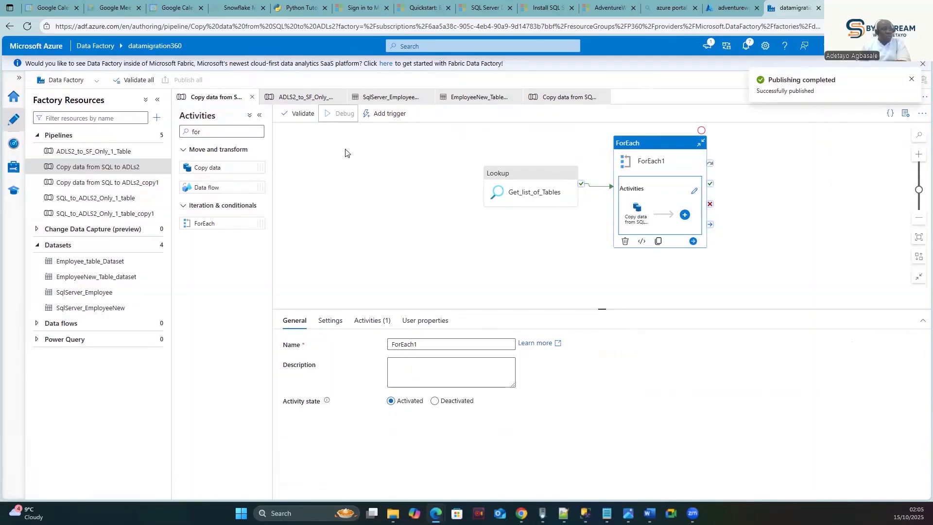
{"action": "left_click", "coordinate": [357, 170]}
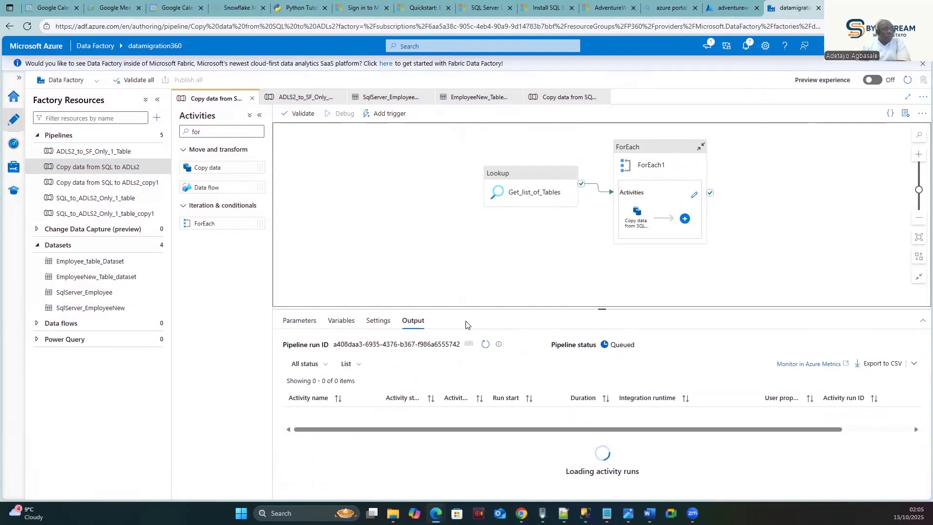
- Refresh the debug run list, then reload the adventurework container's files twice
{"action": "left_click", "coordinate": [484, 345]}
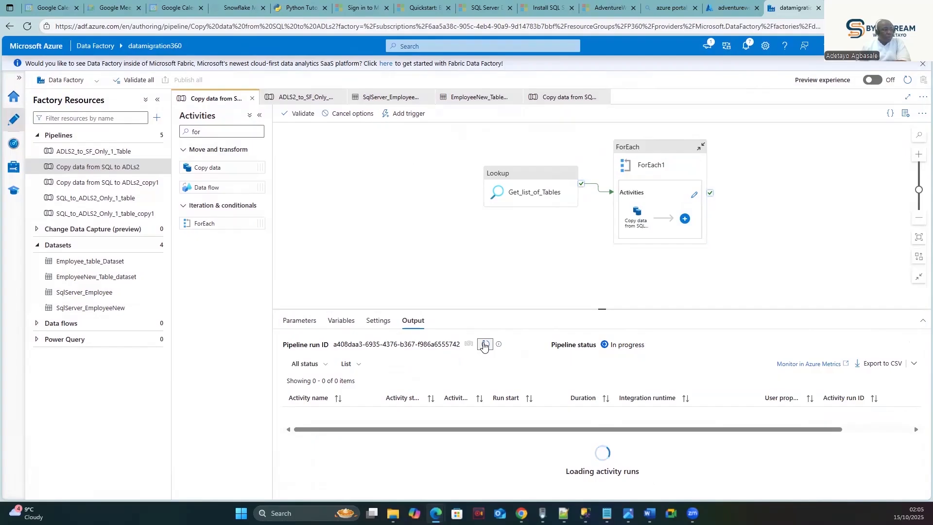
{"action": "left_click", "coordinate": [720, 7]}
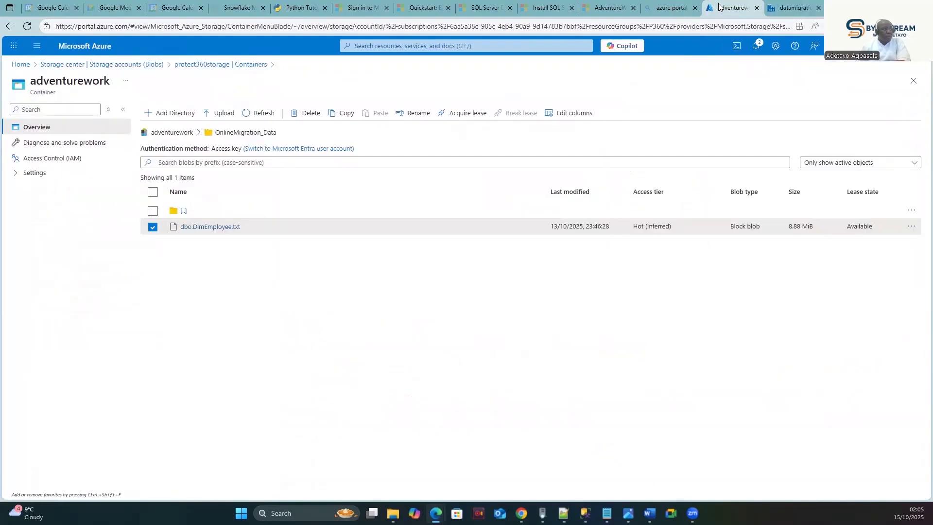
{"action": "left_click", "coordinate": [249, 117]}
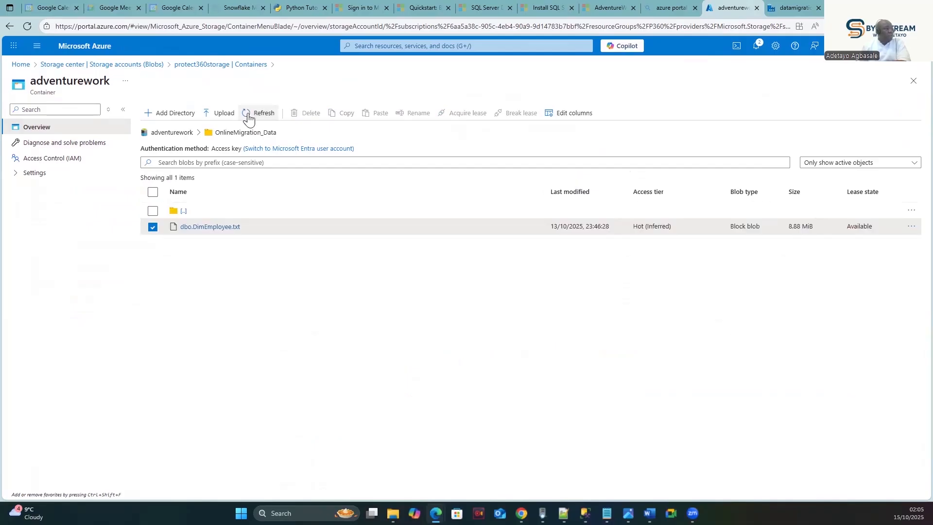
{"action": "left_click", "coordinate": [248, 117]}
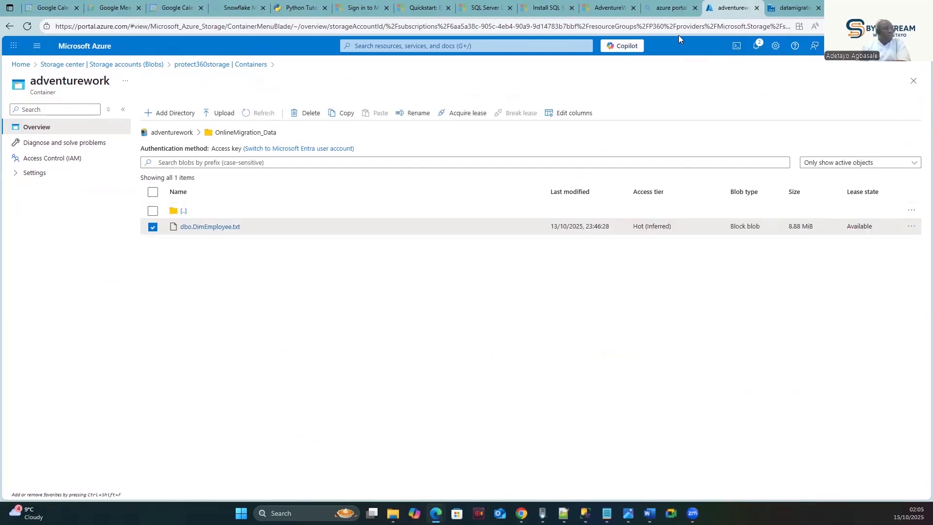
- Refresh run statuses showing Get_list_of_Tables succeeded and 21 copy runs queued, then recheck storage
{"action": "left_click", "coordinate": [779, 7]}
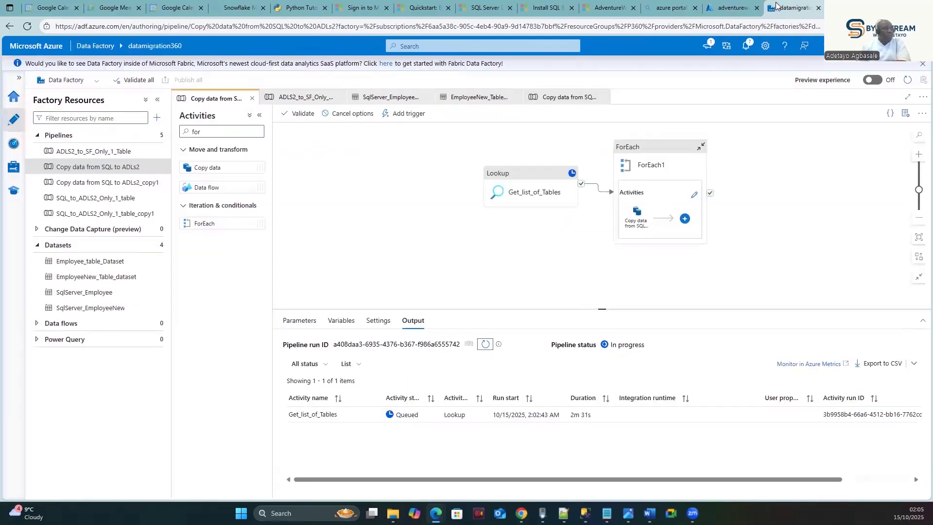
{"action": "left_click", "coordinate": [480, 345]}
{"action": "left_click", "coordinate": [486, 344]}
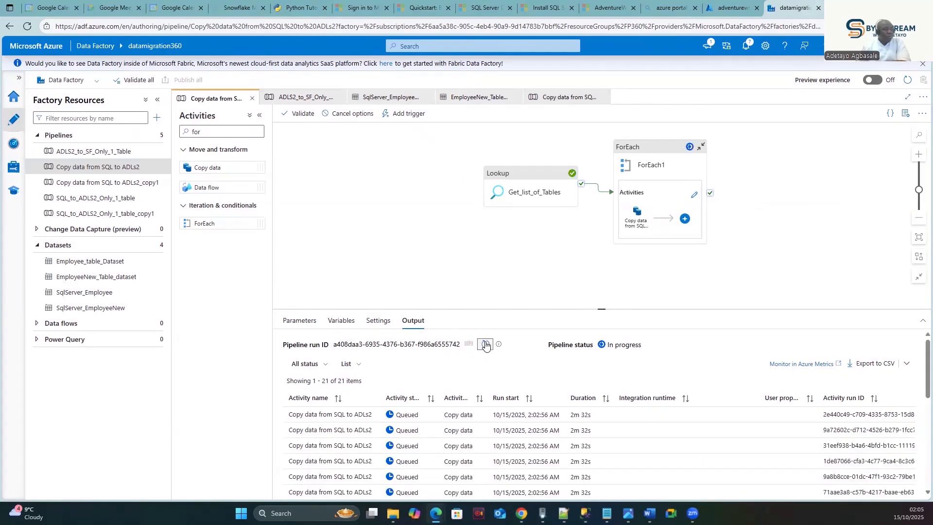
{"action": "left_click", "coordinate": [485, 345]}
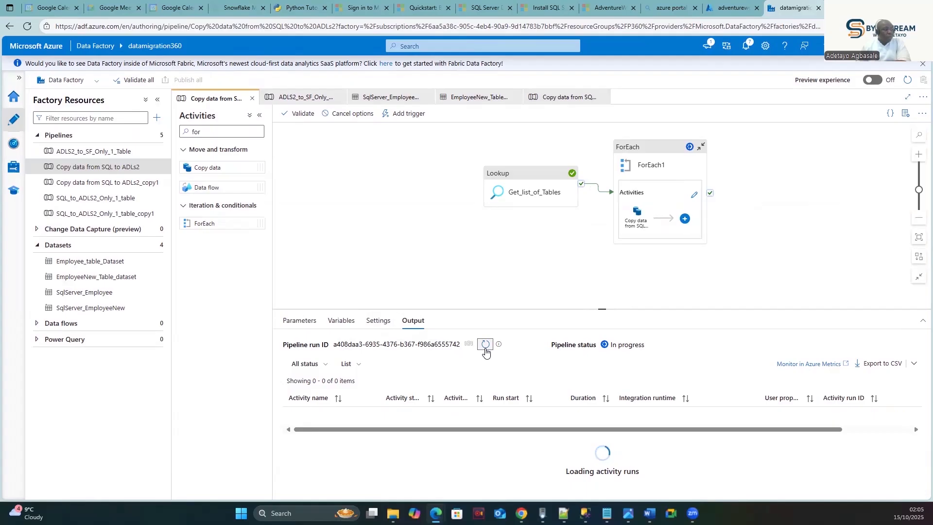
{"action": "scroll", "coordinate": [517, 413], "scroll_direction": "down", "scroll_amount": 5}
{"action": "scroll", "coordinate": [519, 413], "scroll_direction": "down", "scroll_amount": 1}
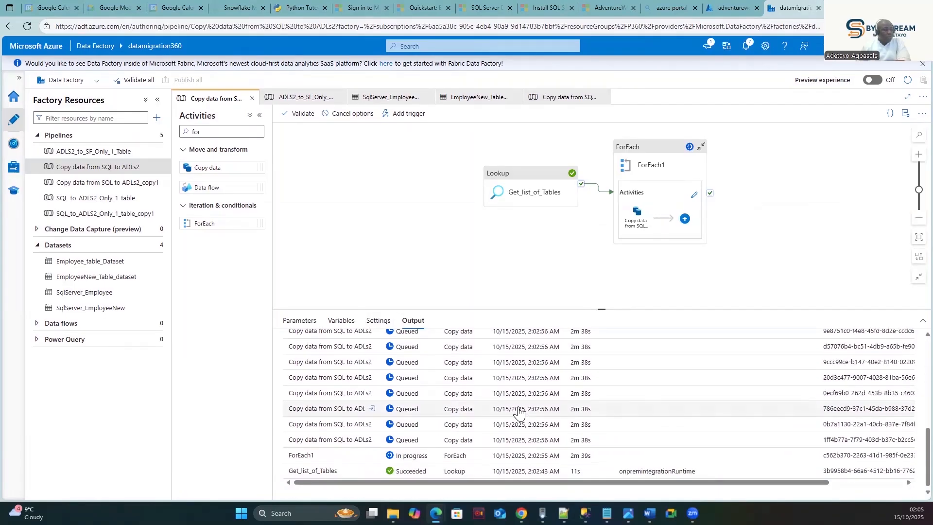
{"action": "left_click", "coordinate": [731, 8]}
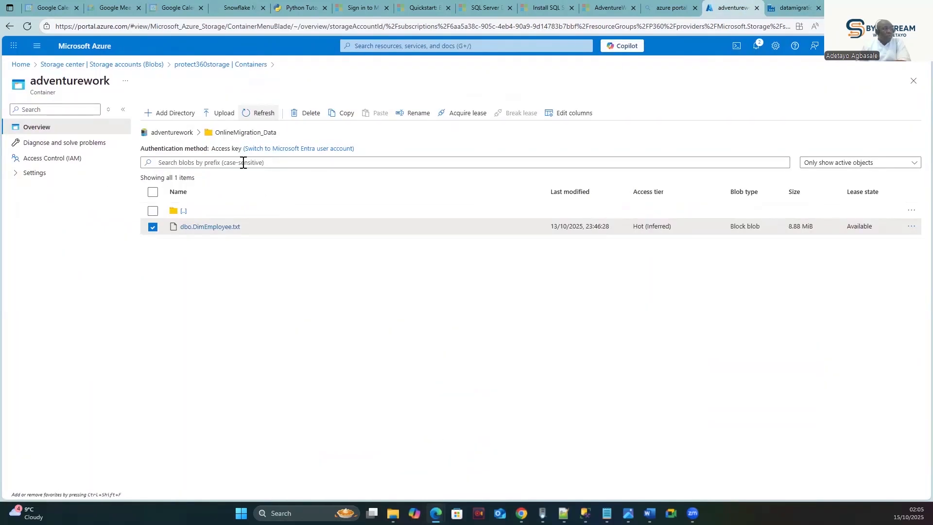
- Reload the container several times; OnlineMigration_Data still holds only dbo.DimEmployee.txt
{"action": "left_click", "coordinate": [248, 116]}
{"action": "left_click", "coordinate": [249, 115]}
{"action": "left_click", "coordinate": [245, 115]}
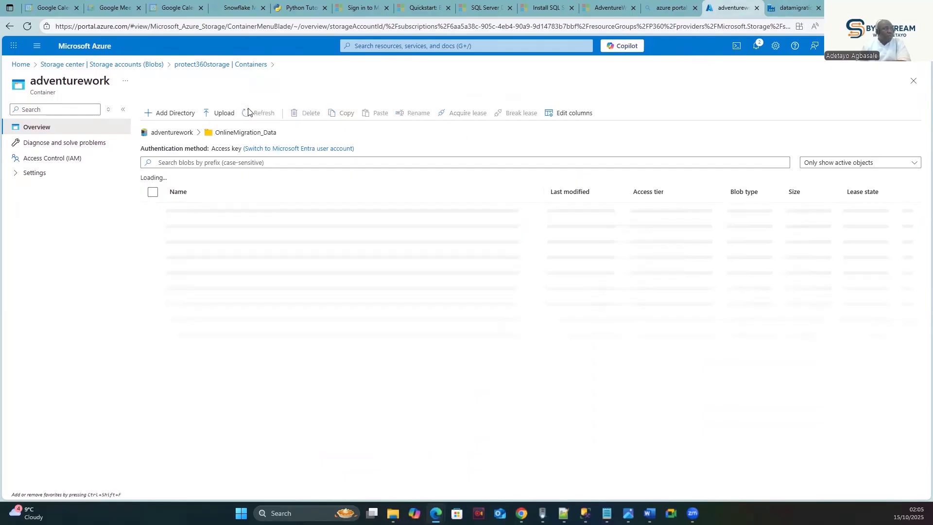
{"action": "left_click", "coordinate": [248, 115]}
- Refresh the debug run's activity list until the Copy data iterations show in progress
{"action": "left_click", "coordinate": [787, 7]}
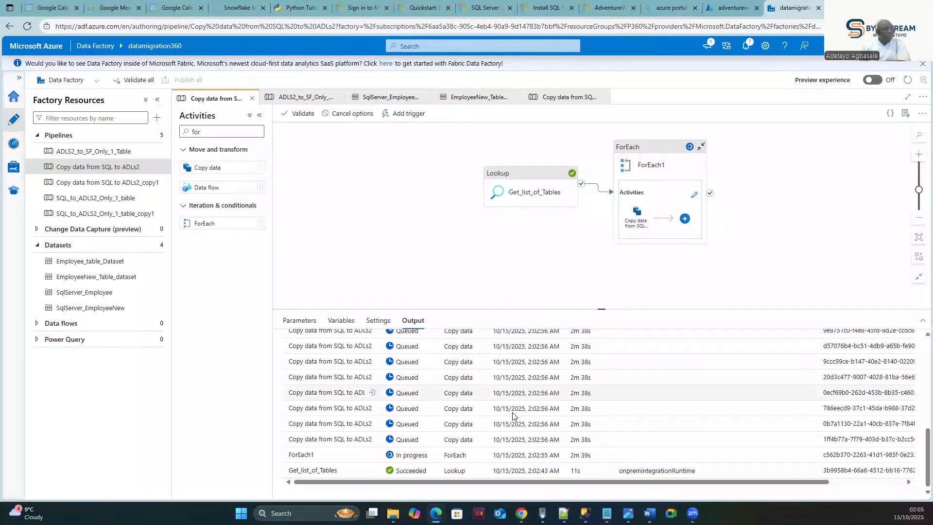
{"action": "scroll", "coordinate": [441, 381], "scroll_direction": "up", "scroll_amount": 2}
{"action": "scroll", "coordinate": [442, 383], "scroll_direction": "up", "scroll_amount": 3}
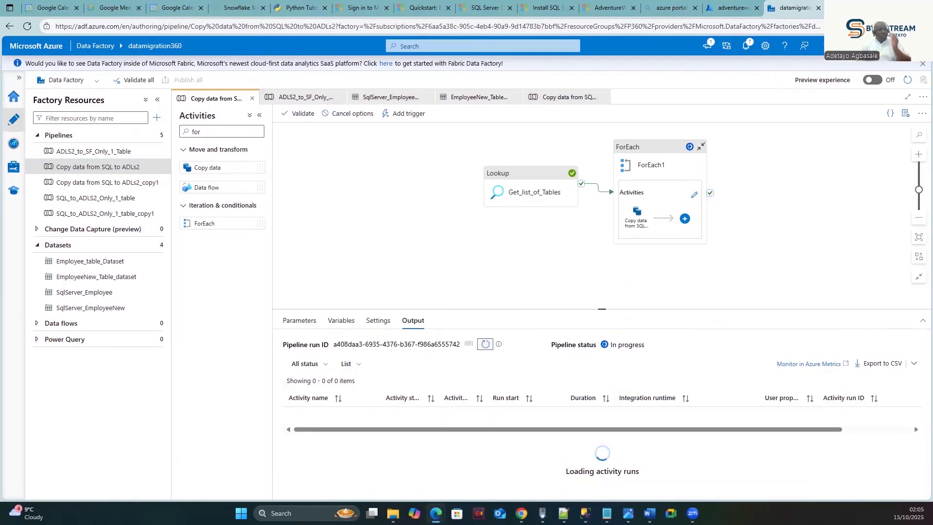
{"action": "left_click", "coordinate": [485, 345]}
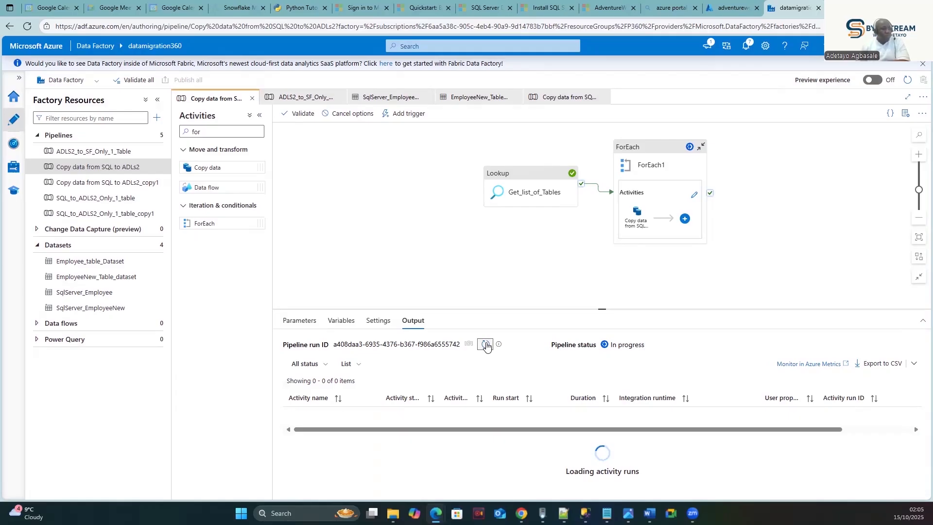
{"action": "scroll", "coordinate": [504, 463], "scroll_direction": "down", "scroll_amount": 3}
{"action": "scroll", "coordinate": [503, 463], "scroll_direction": "down", "scroll_amount": 2}
{"action": "scroll", "coordinate": [506, 465], "scroll_direction": "up", "scroll_amount": 3}
{"action": "scroll", "coordinate": [506, 465], "scroll_direction": "up", "scroll_amount": 3}
{"action": "scroll", "coordinate": [471, 379], "scroll_direction": "down", "scroll_amount": 8}
{"action": "scroll", "coordinate": [495, 427], "scroll_direction": "up", "scroll_amount": 2}
{"action": "scroll", "coordinate": [500, 427], "scroll_direction": "down", "scroll_amount": 1}
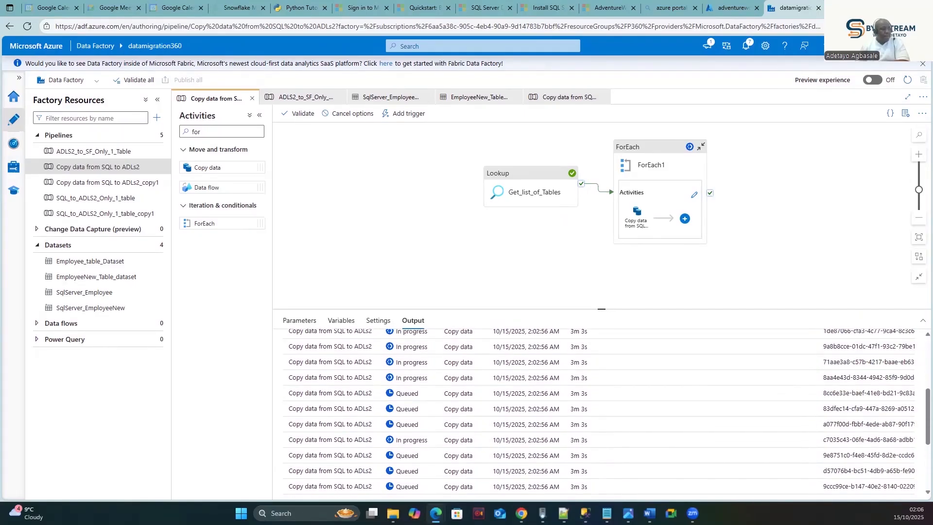
{"action": "scroll", "coordinate": [923, 417], "scroll_direction": "up", "scroll_amount": 3}
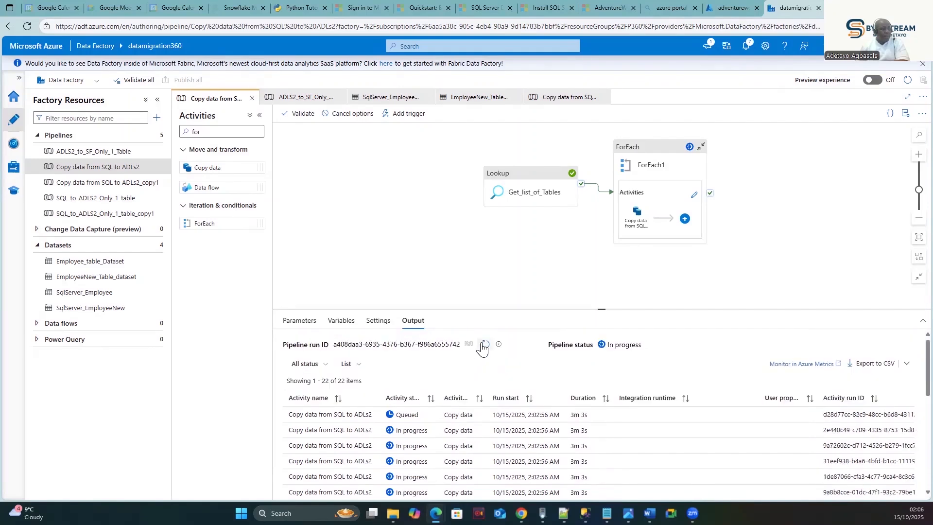
{"action": "left_click", "coordinate": [485, 345]}
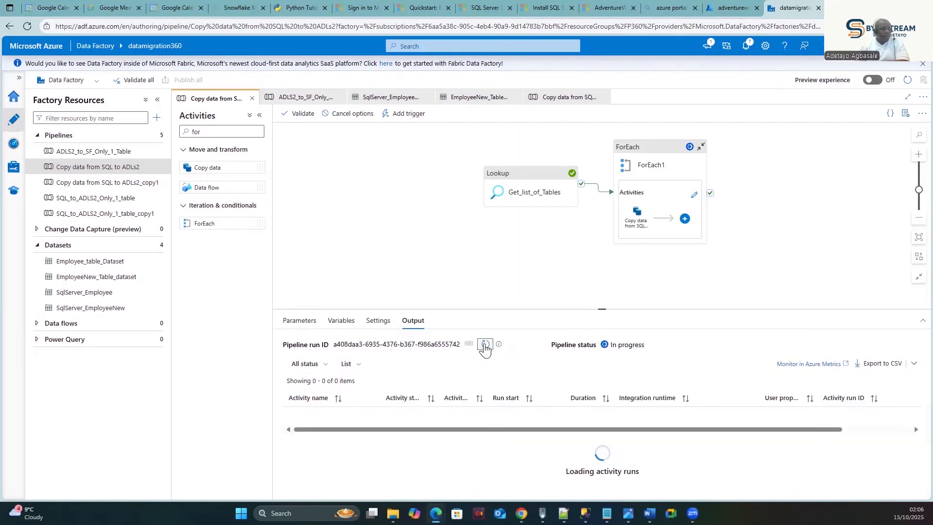
{"action": "left_click", "coordinate": [485, 345]}
- Reload the container to reveal eleven new dbo_<table>.CSV files, then refresh the run output
{"action": "left_click", "coordinate": [726, 8]}
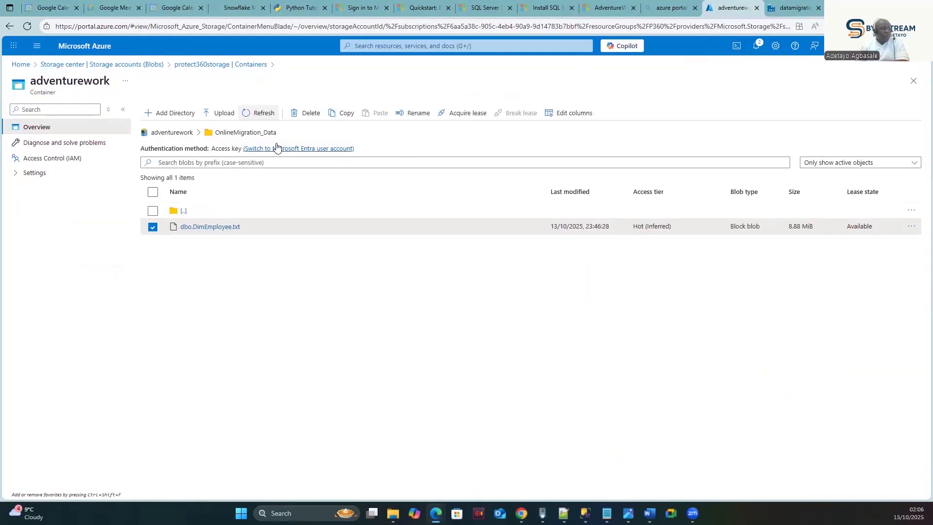
{"action": "left_click", "coordinate": [252, 113]}
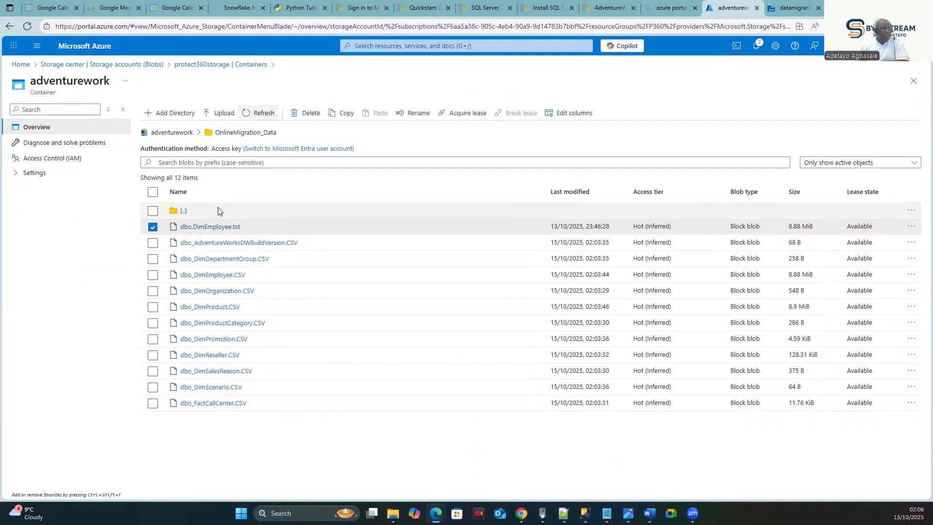
{"action": "left_click", "coordinate": [794, 8]}
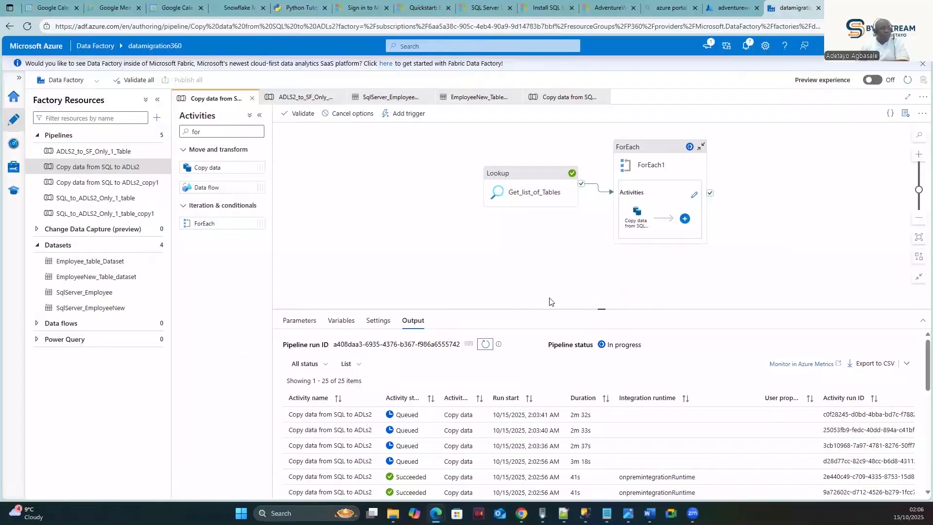
{"action": "left_click", "coordinate": [486, 345]}
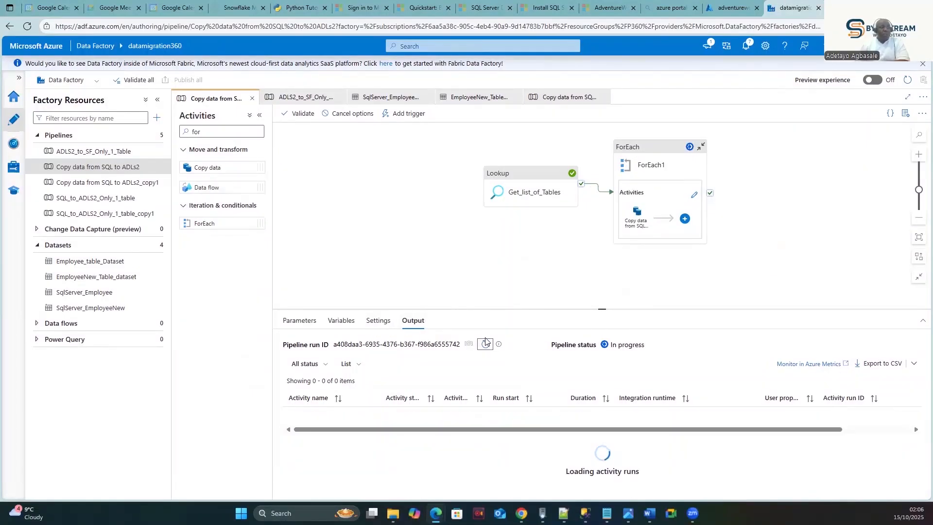